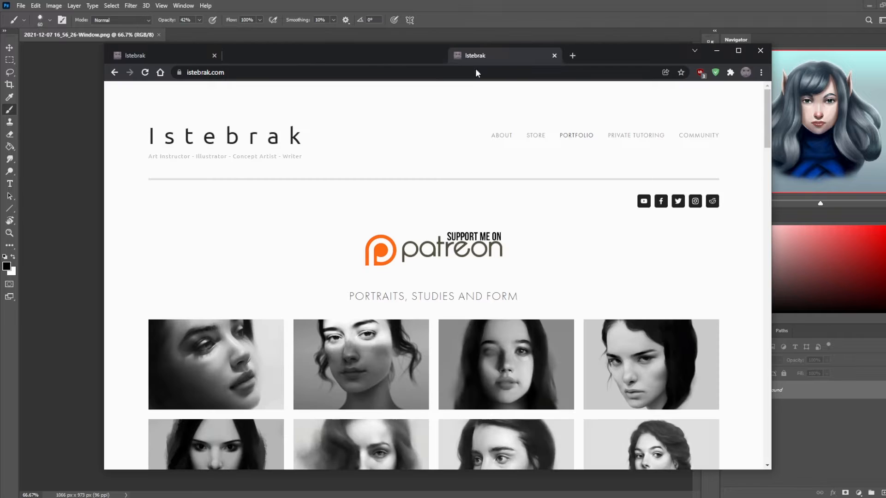
# - Open the r/istebrak subreddit from the istebrak.com page and browse its posts sorted by New
pyautogui.moveTo(475, 69); pyautogui.dragTo(378, 61)
pyautogui.click(328, 56)
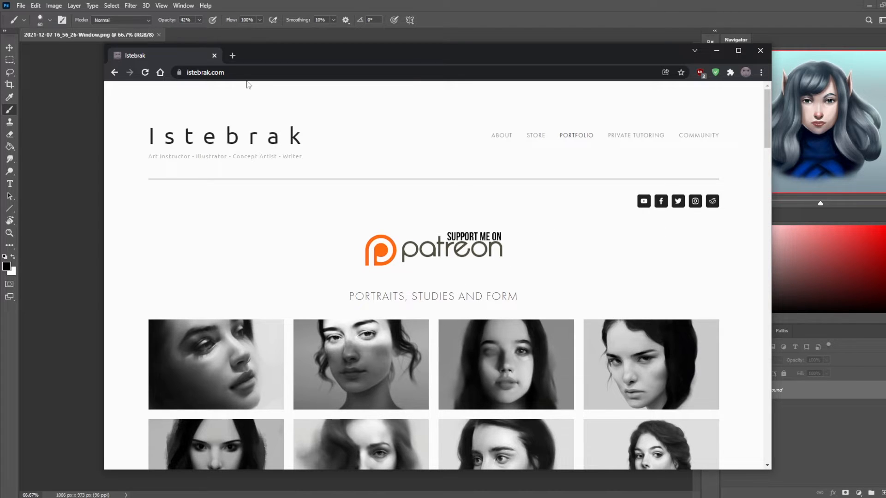
pyautogui.click(714, 204)
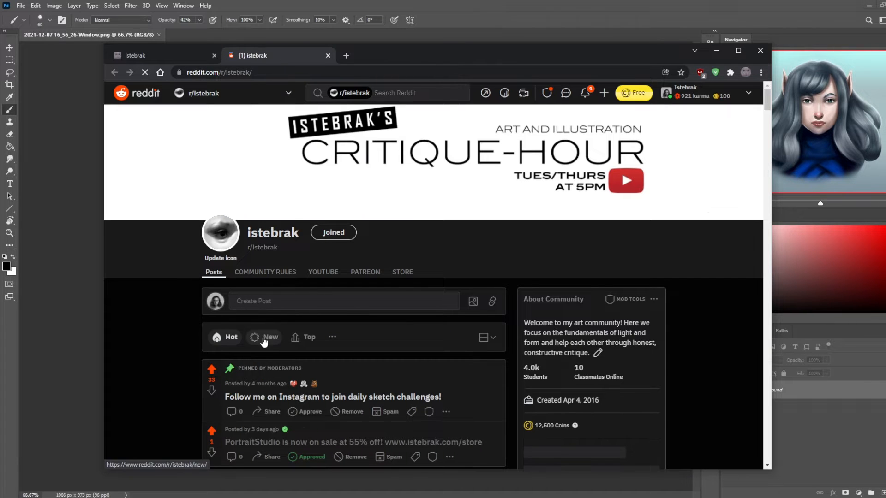
pyautogui.click(264, 339)
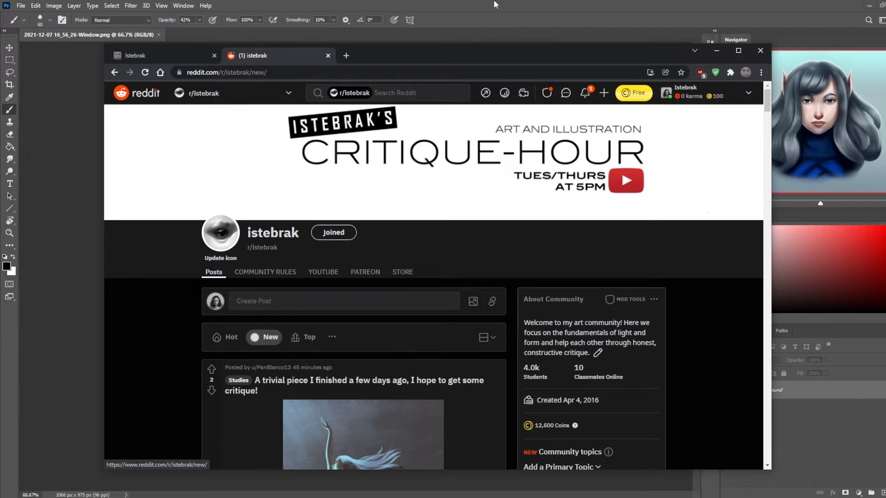
pyautogui.scroll(-3, 467, 287)
pyautogui.scroll(-6, 549, 212)
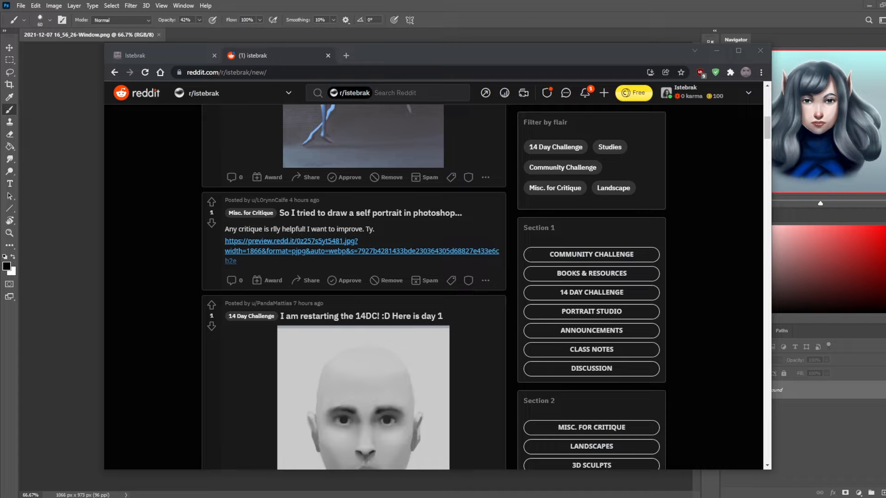
# - Open the PortraitStudio product from the istebrak.com store and look through its description and videos
pyautogui.click(138, 56)
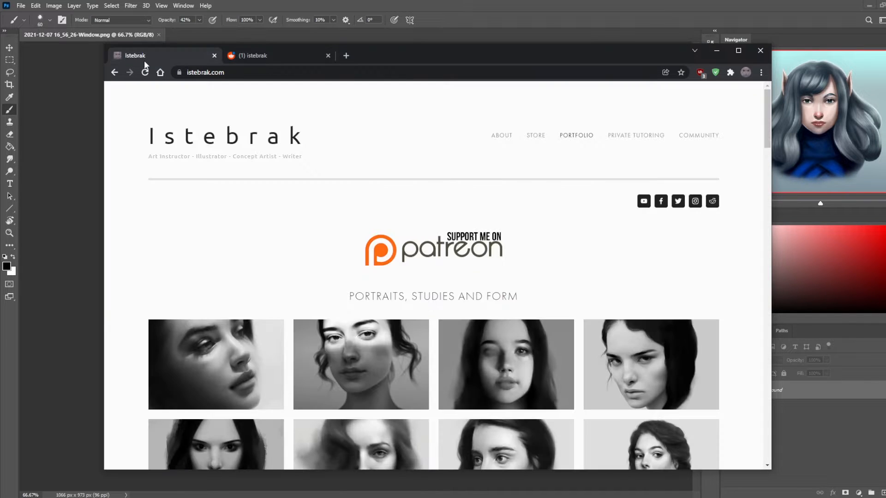
pyautogui.click(536, 136)
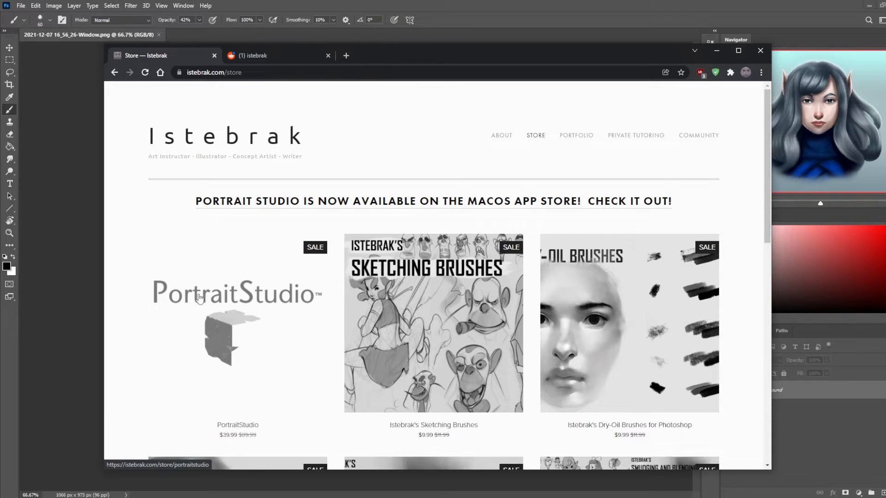
pyautogui.click(253, 340)
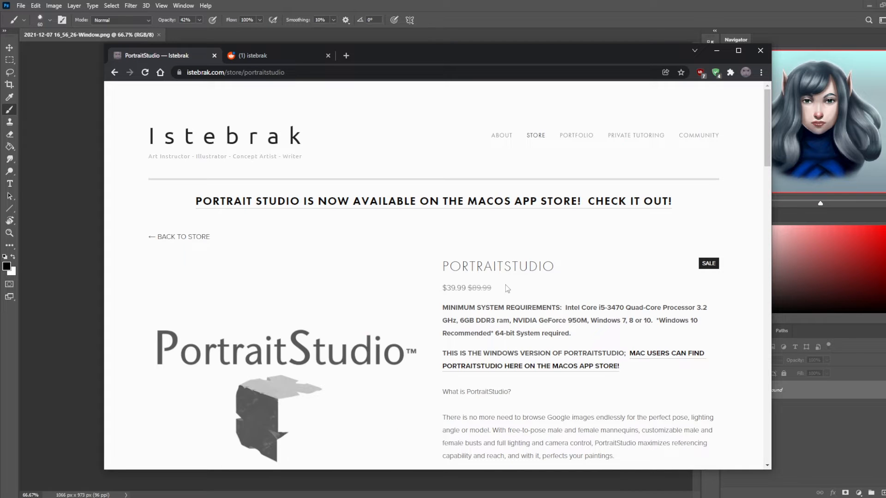
pyautogui.scroll(-15, 508, 309)
pyautogui.scroll(-8, 510, 310)
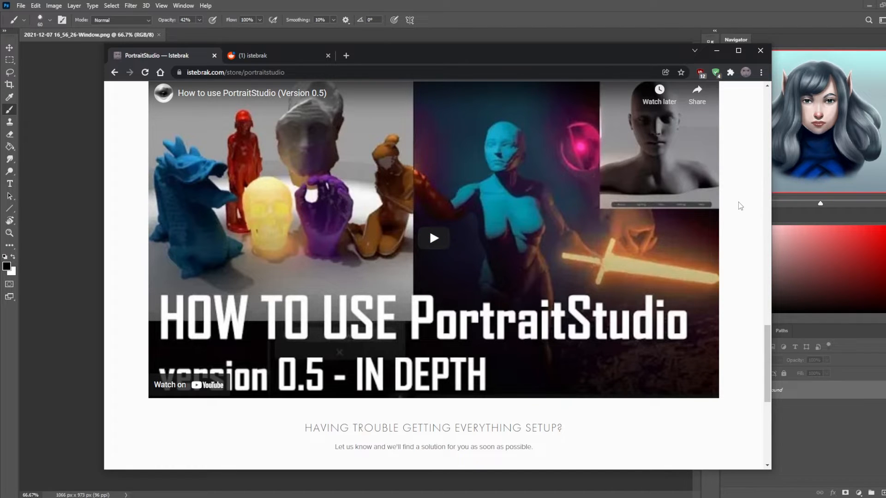
pyautogui.scroll(1, 740, 206)
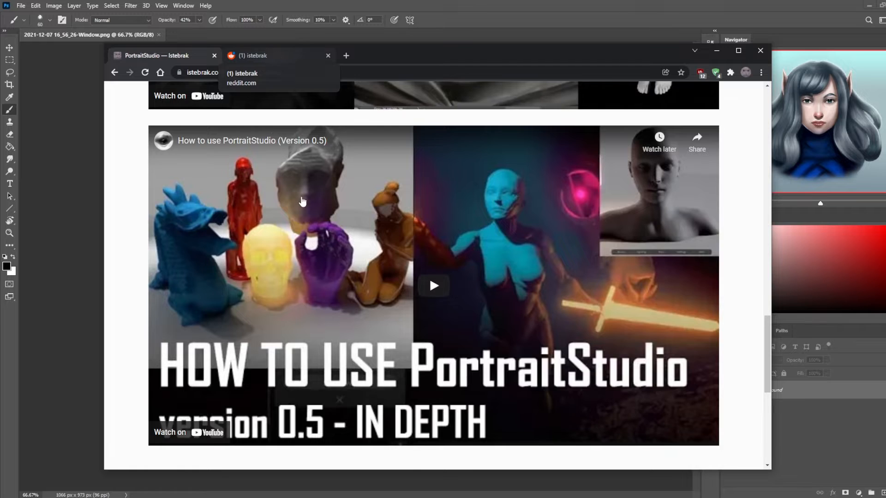
pyautogui.scroll(15, 418, 249)
pyautogui.scroll(1, 415, 289)
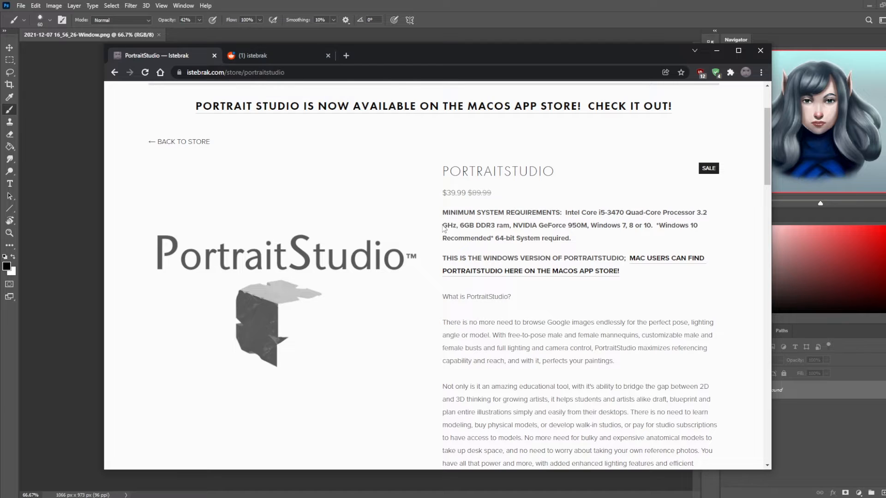
# - Look through the newest posts on the r/istebrak subreddit again and go back to its Hot listing
pyautogui.click(277, 56)
pyautogui.scroll(5, 514, 299)
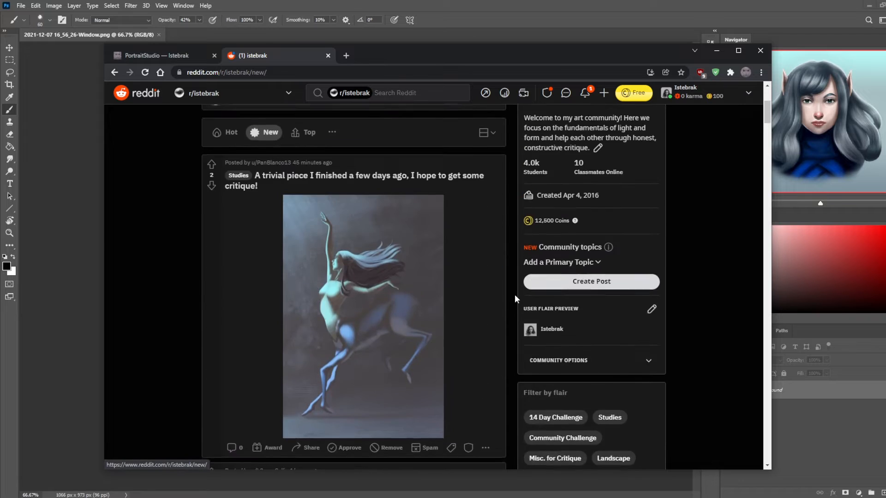
pyautogui.scroll(5, 514, 294)
pyautogui.scroll(-6, 514, 293)
pyautogui.scroll(6, 510, 293)
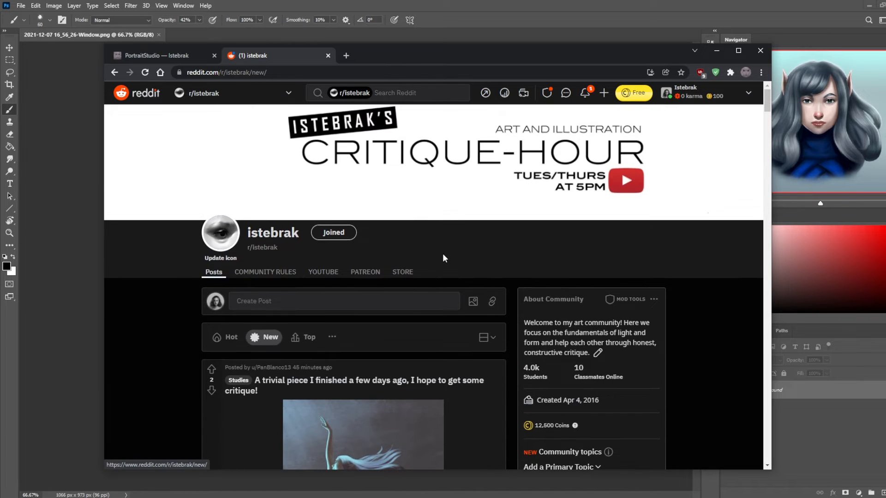
pyautogui.scroll(-3, 569, 353)
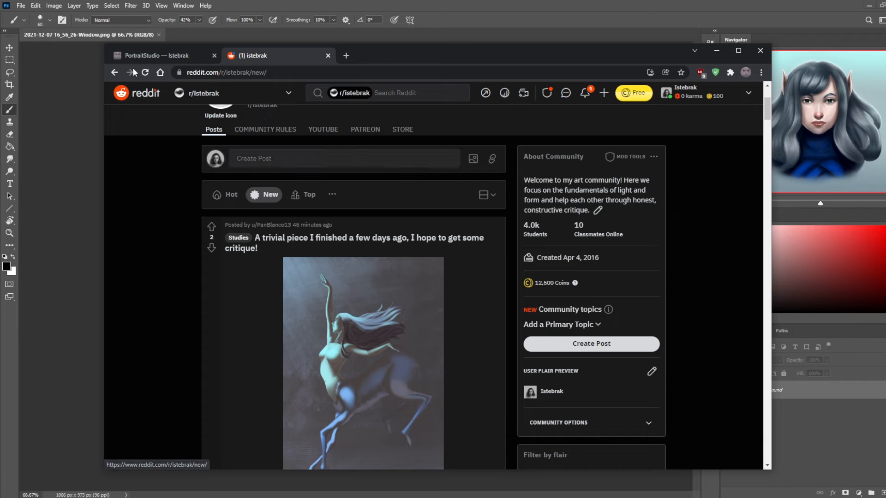
pyautogui.click(114, 72)
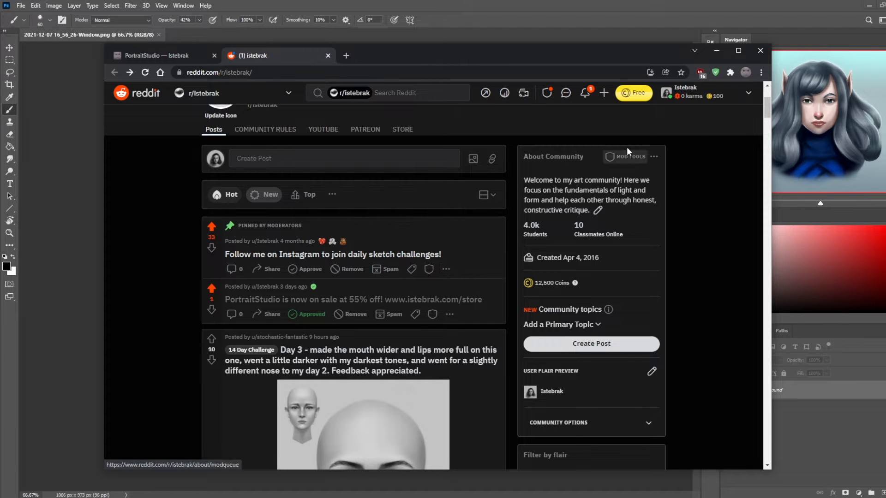
# - Review the Winter 2021 Community Design Challenge post's texture requirements in the browser, then return to the elf portrait in Photoshop
pyautogui.click(716, 50)
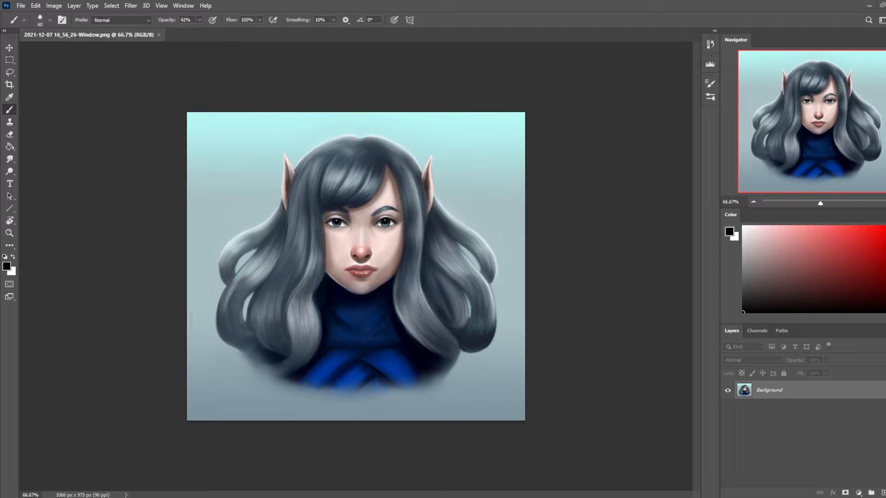
pyautogui.hotkey('alt', 'Tab')
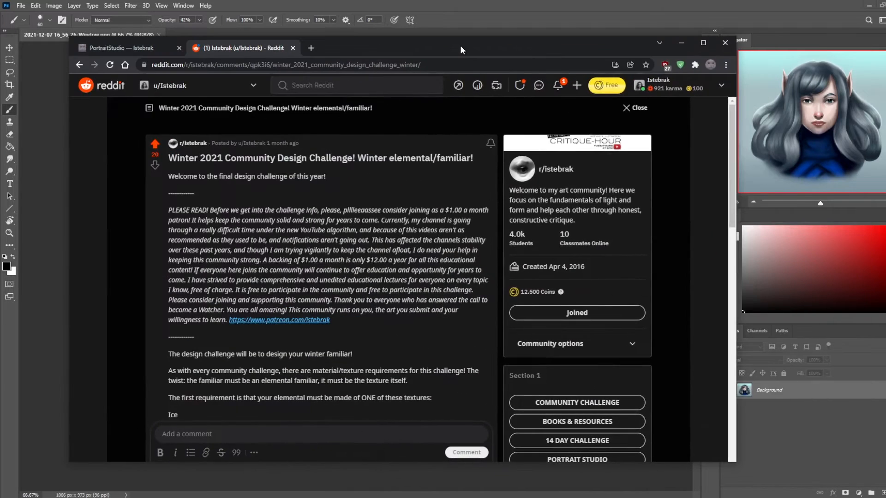
pyautogui.scroll(-3, 362, 268)
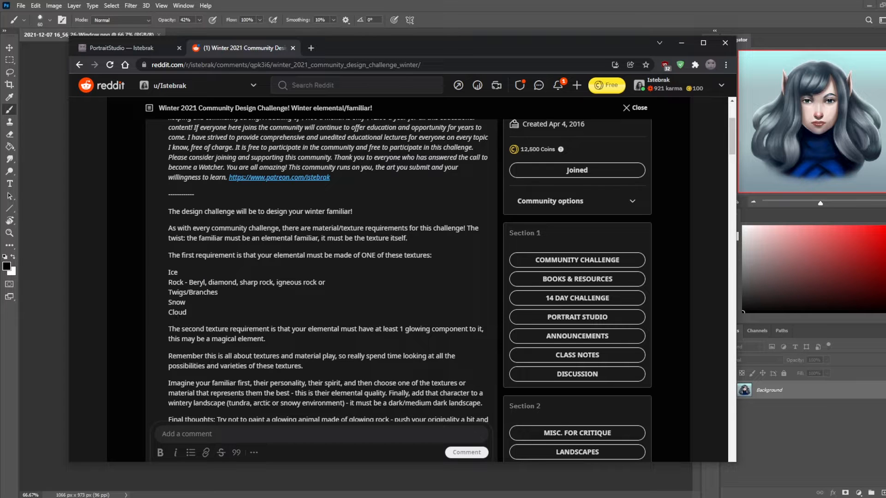
pyautogui.moveTo(187, 314); pyautogui.dragTo(156, 278)
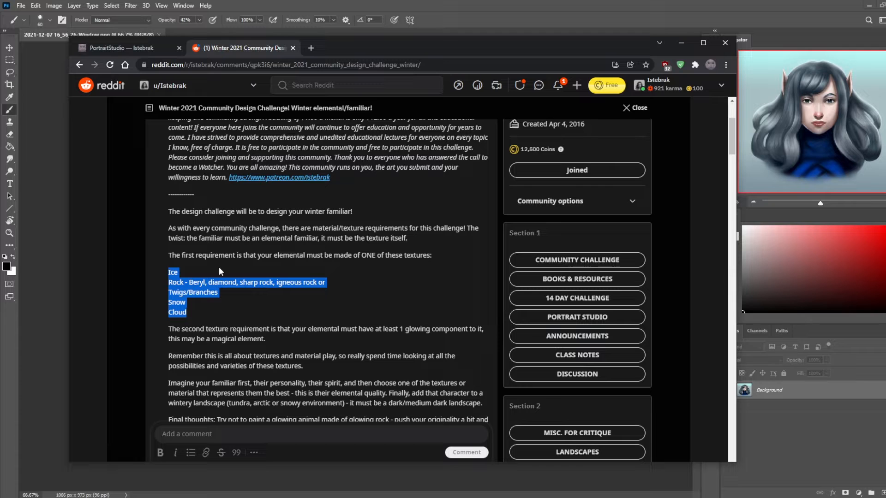
pyautogui.scroll(3, 378, 184)
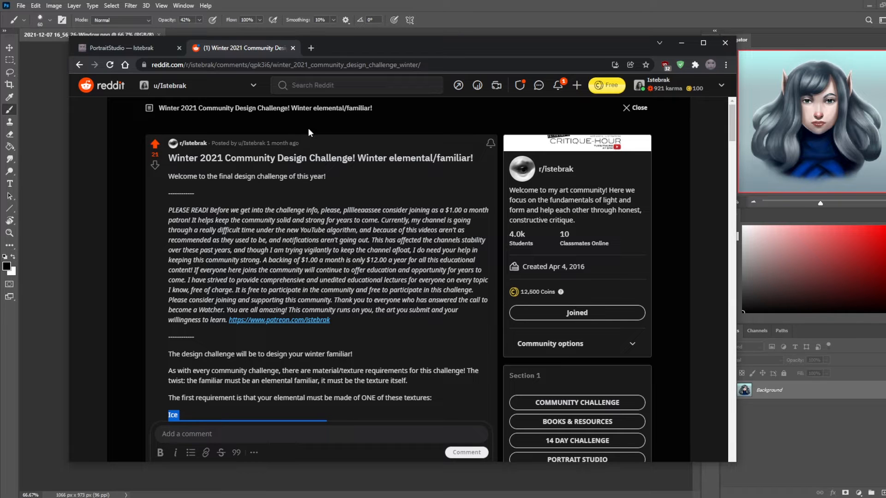
pyautogui.hotkey('alt', 'Tab')
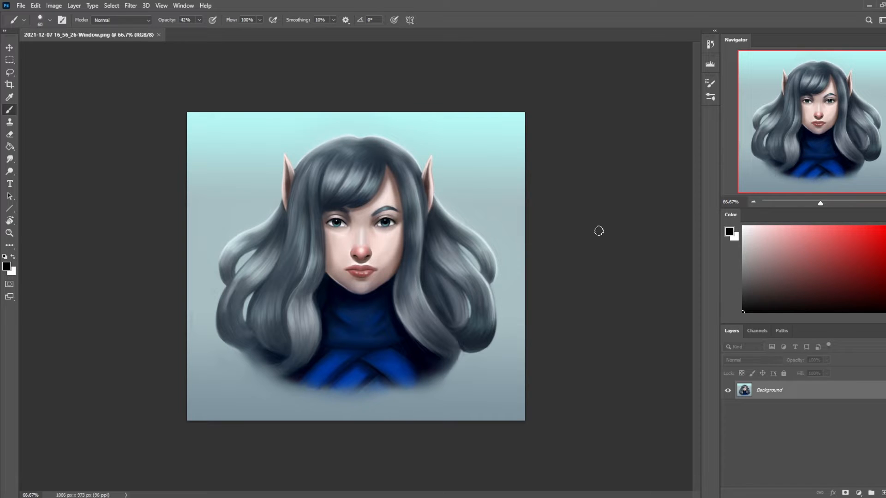
# - Pick the soft 500 px basic brush for the Brush tool and reduce its size to 175 px
pyautogui.click(604, 218)
pyautogui.rightClick(438, 201)
pyautogui.click(479, 310)
pyautogui.click(617, 124)
pyautogui.press('[')
pyautogui.press('[')
pyautogui.press('[')
pyautogui.press('[')
pyautogui.press('[')
pyautogui.click(9, 159)
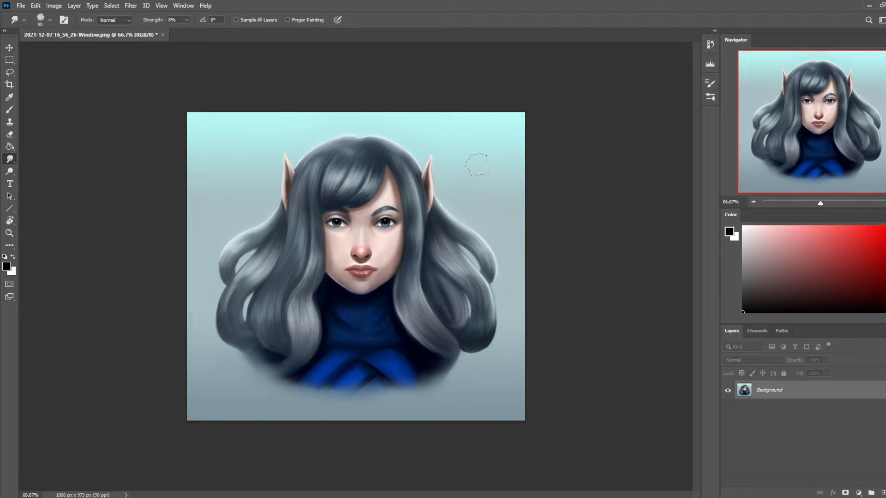
pyautogui.press('b')
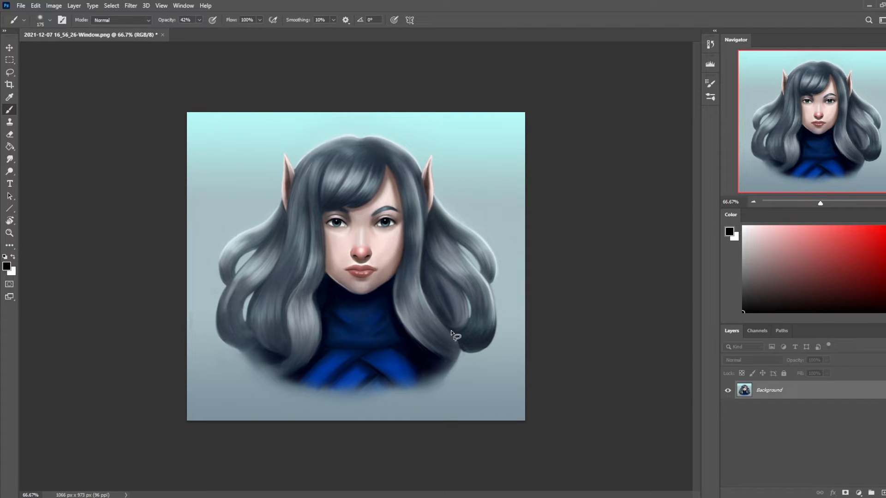
# - Lasso a shoulder and upper-body shape down to the canvas's lower edge and sample a dark blue from the garment
pyautogui.press('l')
pyautogui.moveTo(475, 361)
pyautogui.mouseDown()
pyautogui.moveTo(489, 415)
pyautogui.moveTo(391, 441)
pyautogui.moveTo(293, 445)
pyautogui.moveTo(227, 426)
pyautogui.moveTo(231, 380)
pyautogui.moveTo(248, 352)
pyautogui.moveTo(300, 369)
pyautogui.moveTo(377, 370)
pyautogui.moveTo(464, 353)
pyautogui.mouseUp()
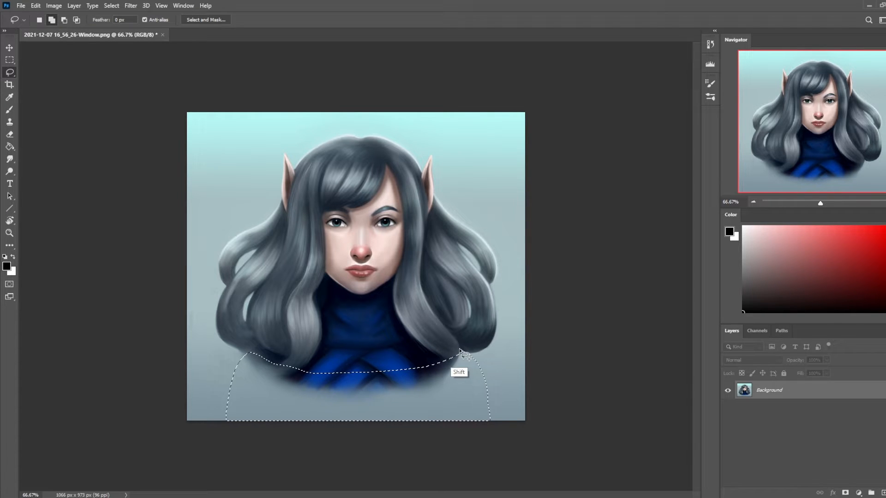
pyautogui.press('b')
pyautogui.press('alt')
pyautogui.keyDown('alt'); pyautogui.click(317, 361); pyautogui.keyUp('alt')
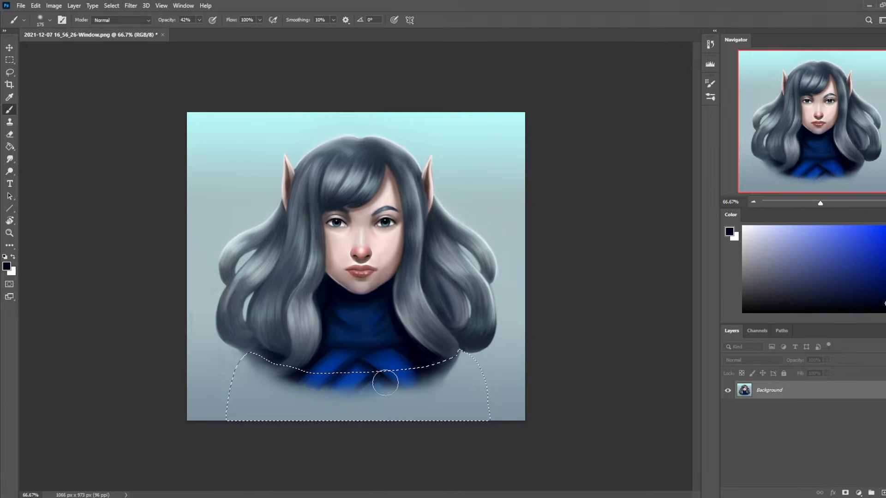
# - Choose the 80 px brush from Istebrak's Dry-Oil Brushes and enlarge it to 175 px
pyautogui.rightClick(396, 346)
pyautogui.click(463, 361)
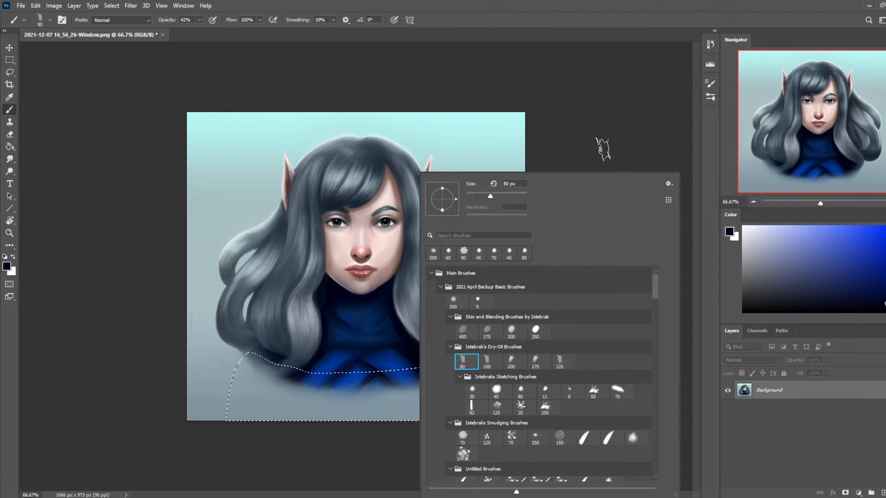
pyautogui.click(597, 148)
pyautogui.press(']')
pyautogui.press(']')
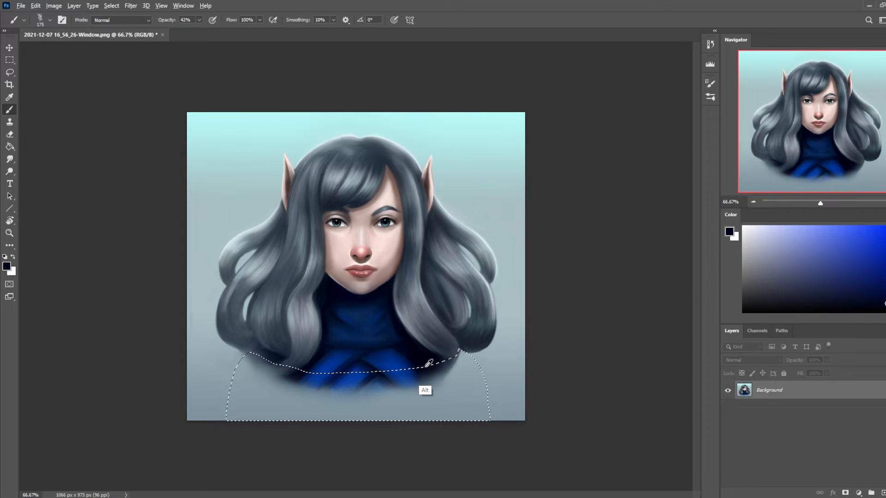
# - Paint the selected shoulder and chest area with a dark navy sampled from the garment, then deselect
pyautogui.keyDown('alt'); pyautogui.click(427, 367); pyautogui.keyUp('alt')
pyautogui.moveTo(448, 367)
pyautogui.mouseDown()
pyautogui.moveTo(460, 462)
pyautogui.moveTo(444, 357)
pyautogui.moveTo(415, 401)
pyautogui.moveTo(370, 390)
pyautogui.moveTo(246, 387)
pyautogui.moveTo(237, 446)
pyautogui.moveTo(246, 391)
pyautogui.moveTo(254, 407)
pyautogui.moveTo(274, 399)
pyautogui.moveTo(294, 424)
pyautogui.moveTo(350, 426)
pyautogui.moveTo(393, 447)
pyautogui.moveTo(442, 440)
pyautogui.moveTo(405, 453)
pyautogui.moveTo(414, 419)
pyautogui.moveTo(365, 434)
pyautogui.moveTo(247, 432)
pyautogui.moveTo(255, 370)
pyautogui.moveTo(261, 454)
pyautogui.moveTo(297, 459)
pyautogui.moveTo(421, 427)
pyautogui.mouseUp()
pyautogui.moveTo(480, 395); pyautogui.dragTo(465, 397)
pyautogui.hotkey('ctrl', '-')
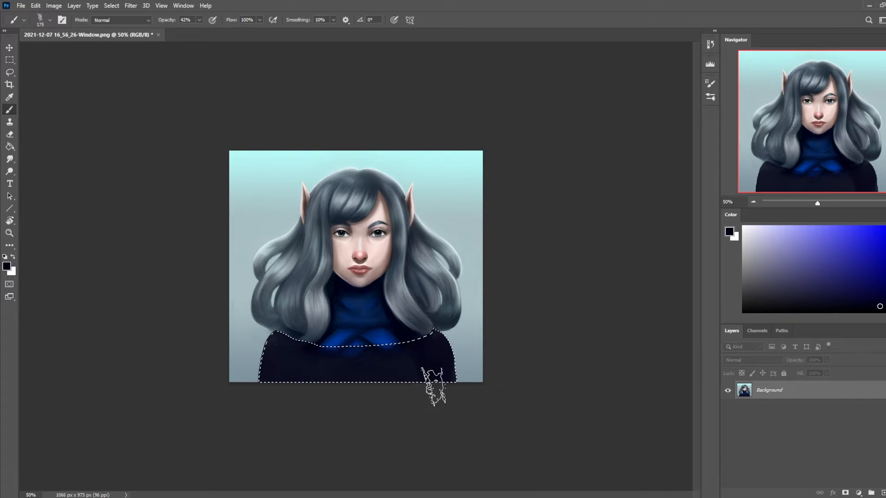
pyautogui.moveTo(445, 399)
pyautogui.mouseDown()
pyautogui.moveTo(436, 349)
pyautogui.moveTo(450, 363)
pyautogui.moveTo(445, 374)
pyautogui.mouseUp()
pyautogui.press('m')
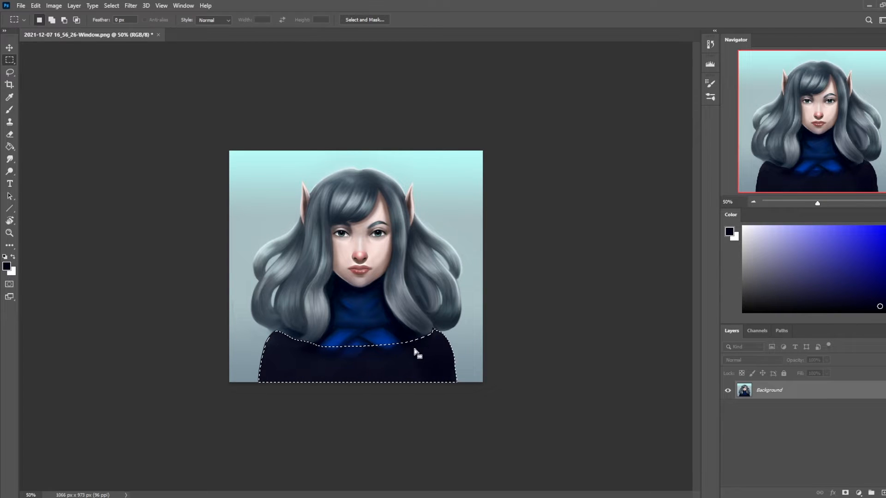
pyautogui.rightClick(415, 355)
pyautogui.click(468, 178)
# - Switch to the Smudge tool and reduce its brush size to 20 px
pyautogui.click(10, 159)
pyautogui.press('[')
pyautogui.press('[')
pyautogui.press('[')
pyautogui.press('[')
pyautogui.press('[')
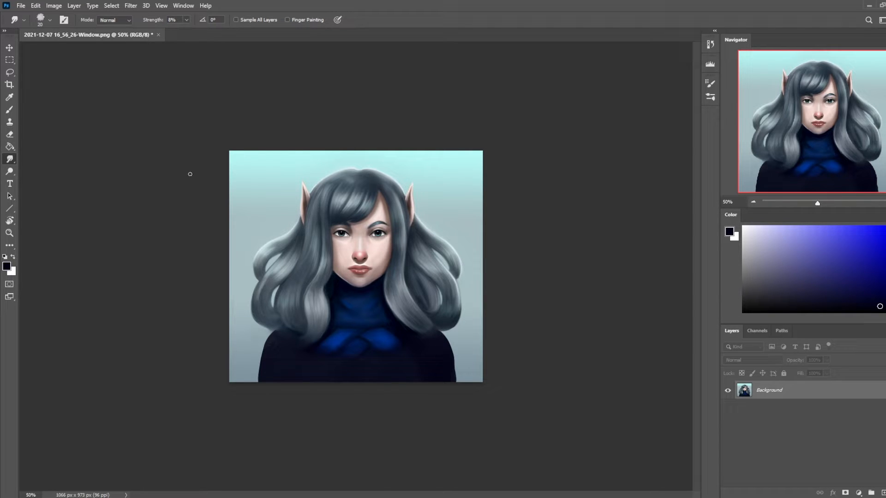
# - Lasso the outer edges of both shoulders as one combined selection
pyautogui.press('l')
pyautogui.moveTo(430, 328)
pyautogui.mouseDown()
pyautogui.moveTo(444, 365)
pyautogui.moveTo(456, 339)
pyautogui.mouseUp()
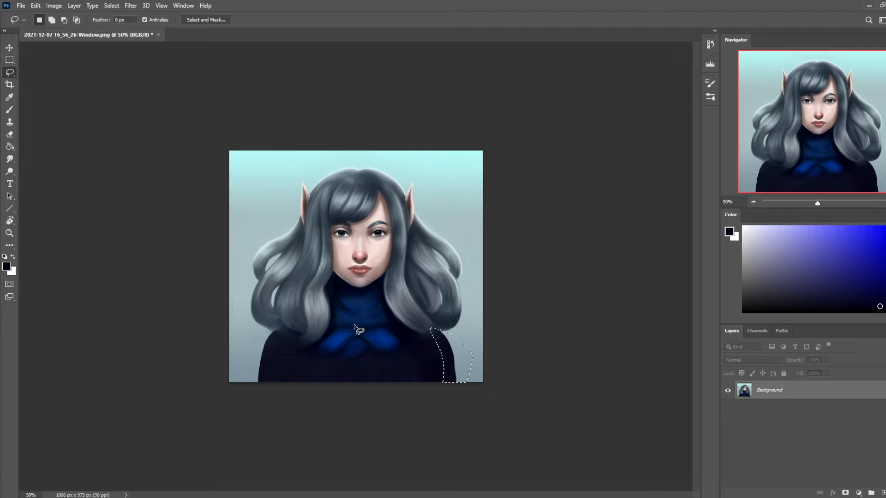
pyautogui.keyDown('shift'); pyautogui.moveTo(283, 340); pyautogui.dragTo(290, 346); pyautogui.keyUp('shift')
# - Soften the selected shoulder edges with a Gaussian Blur of 2.0 pixels radius, then deselect
pyautogui.click(130, 6)
pyautogui.moveTo(171, 126)
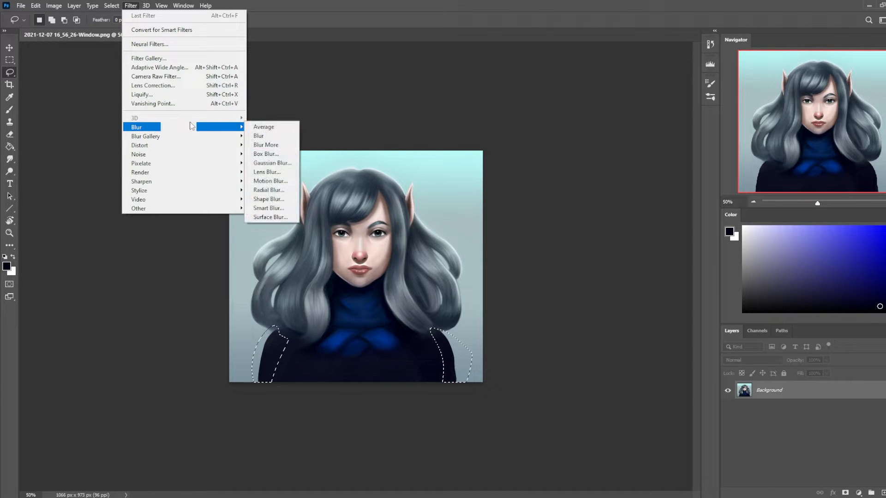
pyautogui.click(280, 163)
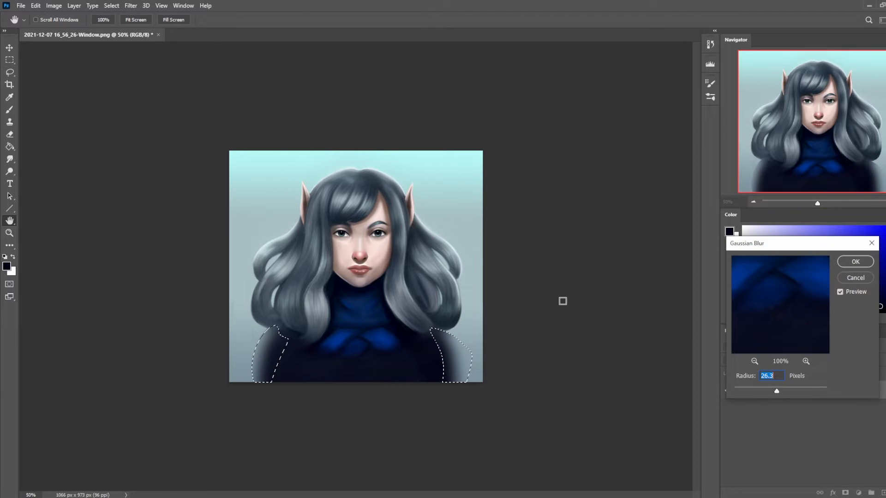
pyautogui.moveTo(775, 390); pyautogui.dragTo(744, 391)
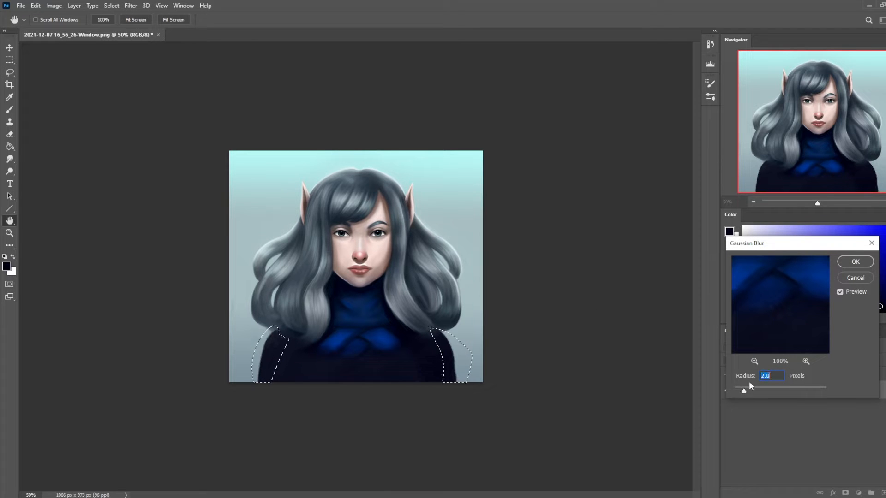
pyautogui.click(866, 261)
pyautogui.press('m')
pyautogui.rightClick(470, 316)
pyautogui.click(488, 321)
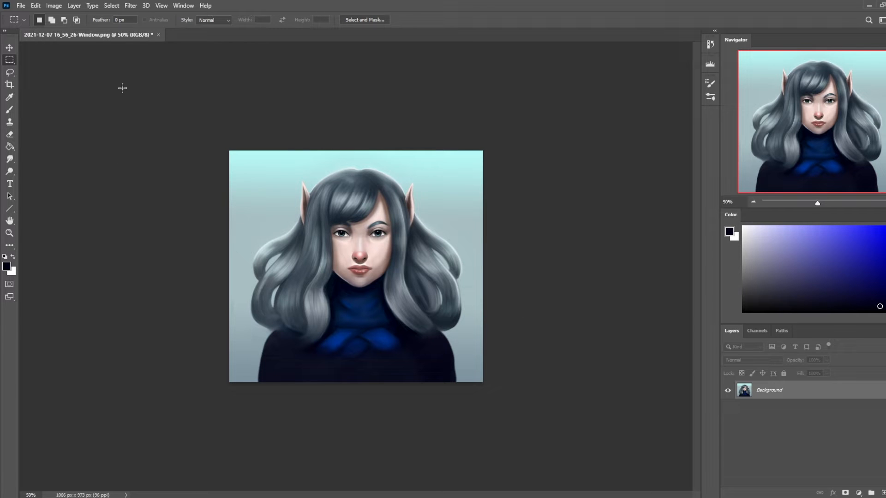
# - Sketch a blue horizontal guide line across the portrait at ear-tip height with the 30 px sketching brush, undoing the lower line
pyautogui.press('b')
pyautogui.rightClick(295, 182)
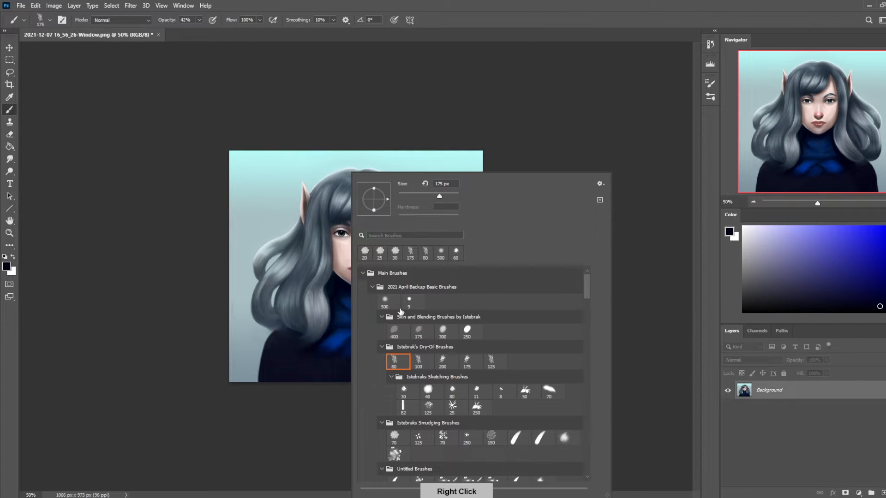
pyautogui.doubleClick(403, 392)
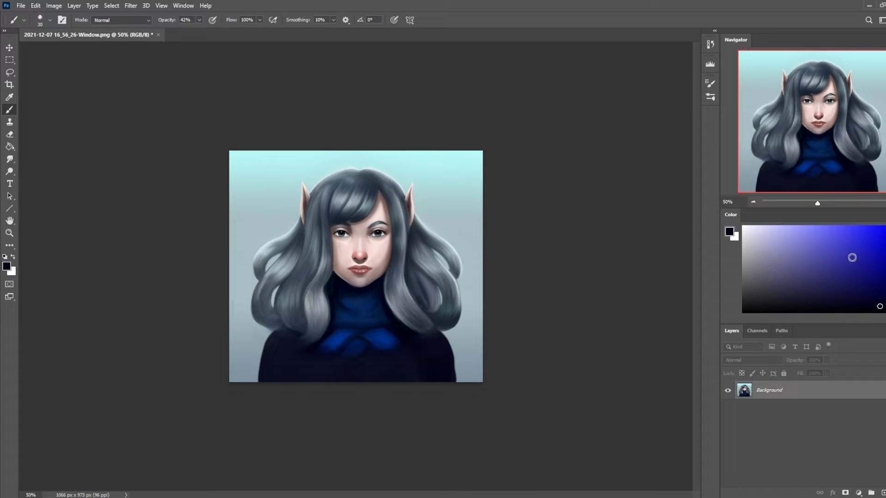
pyautogui.click(884, 227)
pyautogui.moveTo(237, 193)
pyautogui.mouseDown()
pyautogui.moveTo(292, 195)
pyautogui.moveTo(210, 193)
pyautogui.mouseUp()
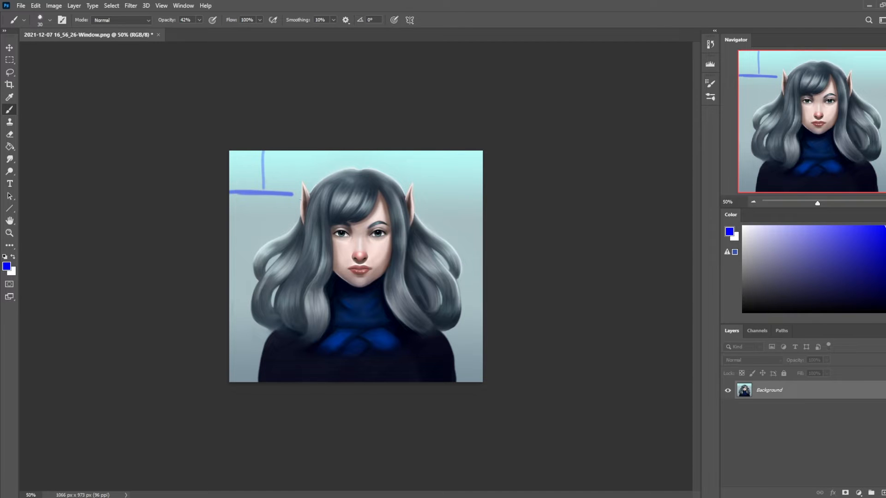
pyautogui.moveTo(305, 195)
pyautogui.mouseDown()
pyautogui.moveTo(209, 200)
pyautogui.moveTo(571, 198)
pyautogui.mouseUp()
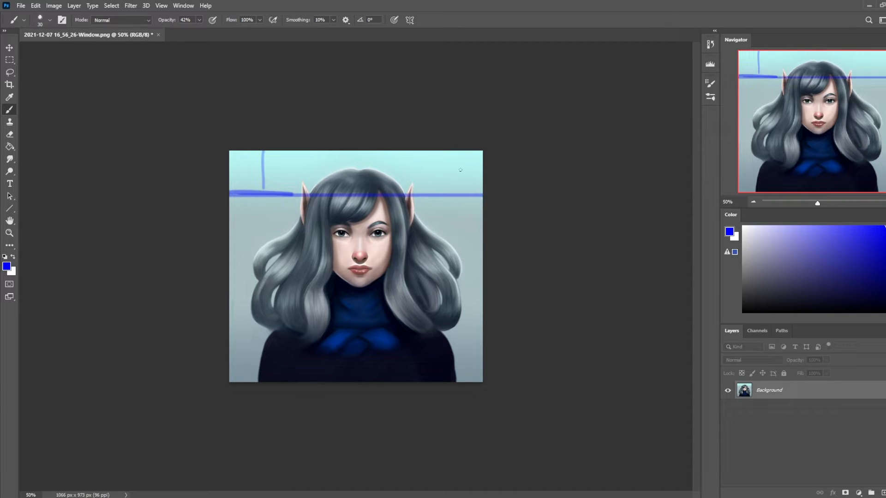
pyautogui.moveTo(500, 251); pyautogui.dragTo(221, 250)
pyautogui.hotkey('ctrl', 'z')
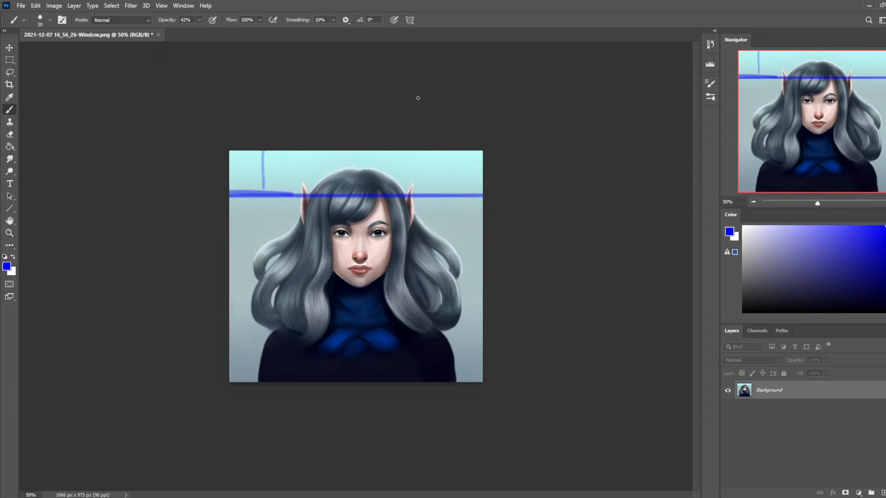
# - Mark blue vertical strokes across the background above the horizontal line, and undo the extra strokes drawn over the figure
pyautogui.moveTo(462, 155)
pyautogui.mouseDown()
pyautogui.moveTo(459, 197)
pyautogui.moveTo(476, 191)
pyautogui.mouseUp()
pyautogui.moveTo(410, 171); pyautogui.dragTo(412, 197)
pyautogui.moveTo(327, 151); pyautogui.dragTo(322, 178)
pyautogui.moveTo(482, 194); pyautogui.dragTo(188, 195)
pyautogui.moveTo(263, 151)
pyautogui.mouseDown()
pyautogui.moveTo(295, 206)
pyautogui.moveTo(436, 202)
pyautogui.mouseUp()
pyautogui.moveTo(232, 157)
pyautogui.mouseDown()
pyautogui.moveTo(304, 279)
pyautogui.moveTo(477, 237)
pyautogui.mouseUp()
pyautogui.moveTo(229, 213); pyautogui.dragTo(434, 325)
pyautogui.hotkey('ctrl', 'z')
pyautogui.hotkey('ctrl', 'z')
pyautogui.hotkey('ctrl', 'z')
pyautogui.hotkey('ctrl', 'z')
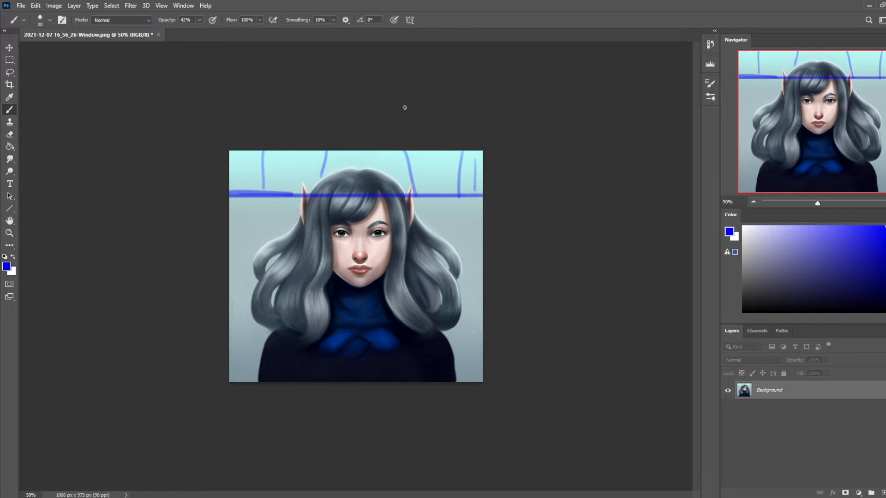
# - Sample the pale cyan of the upper background and undo all the blue guide strokes
pyautogui.keyDown('alt'); pyautogui.click(441, 152); pyautogui.keyUp('alt')
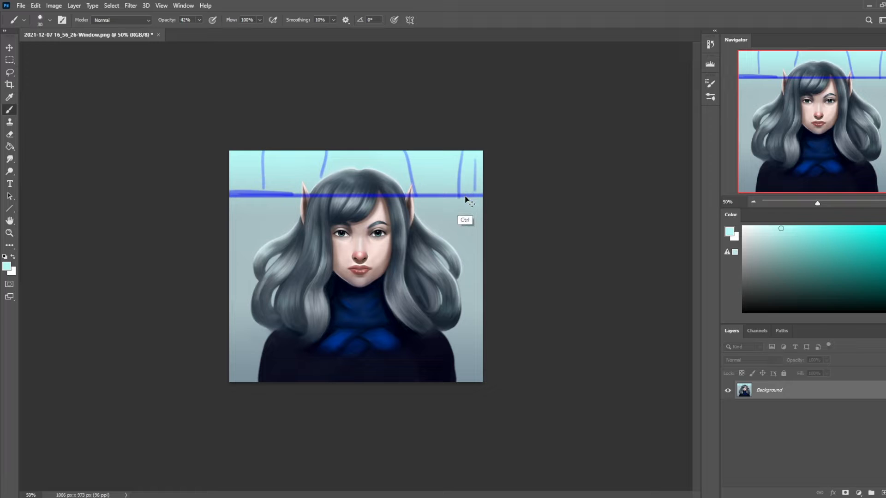
pyautogui.hotkey('ctrl', 'z')
pyautogui.hotkey('ctrl', 'z')
pyautogui.hotkey('ctrl', 'z')
pyautogui.hotkey('ctrl', 'z')
pyautogui.hotkey('ctrl', 'z')
pyautogui.hotkey('ctrl', 'z')
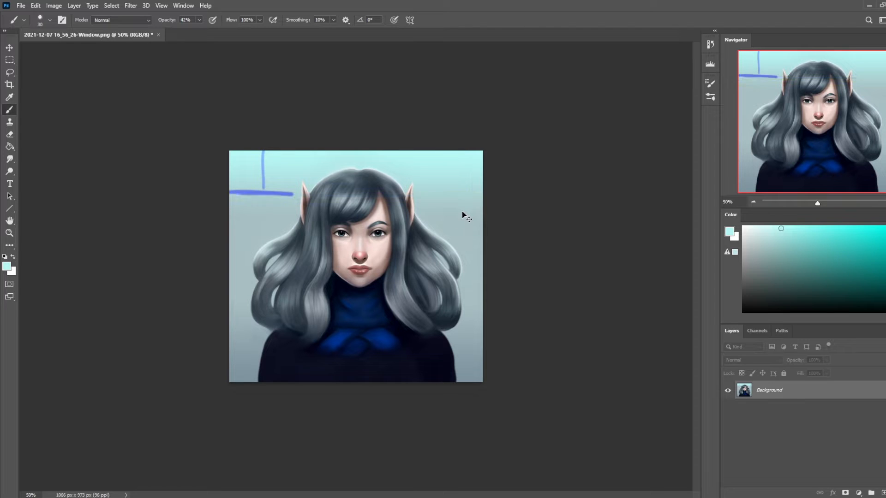
pyautogui.hotkey('ctrl', 'z')
pyautogui.hotkey('ctrl', 'z')
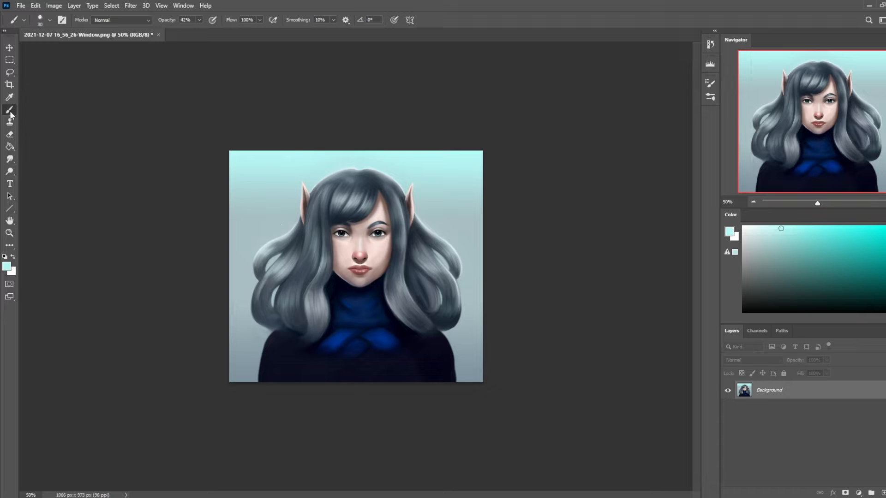
# - Select the upper and left background around the elf with the Magic Wand, undoing the addition that spills into the right-hand hair
pyautogui.moveTo(10, 72); pyautogui.dragTo(51, 91)
pyautogui.click(284, 209)
pyautogui.press('shift')
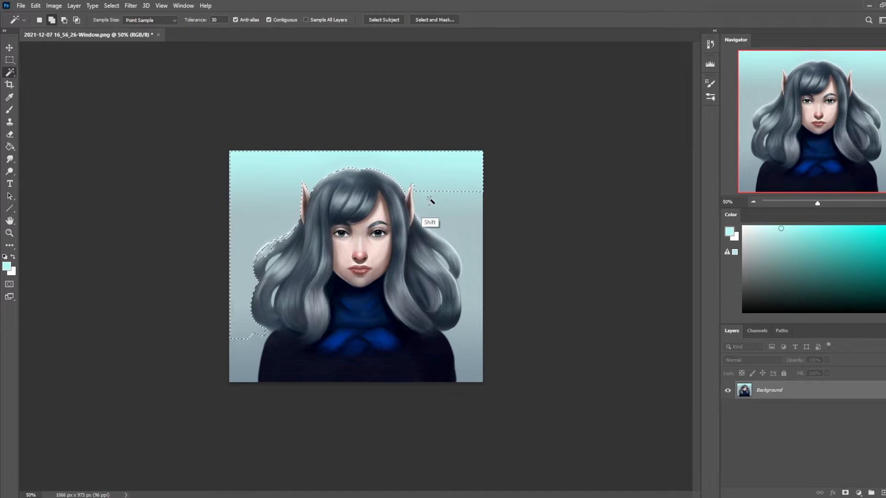
pyautogui.keyDown('shift'); pyautogui.click(475, 337); pyautogui.keyUp('shift')
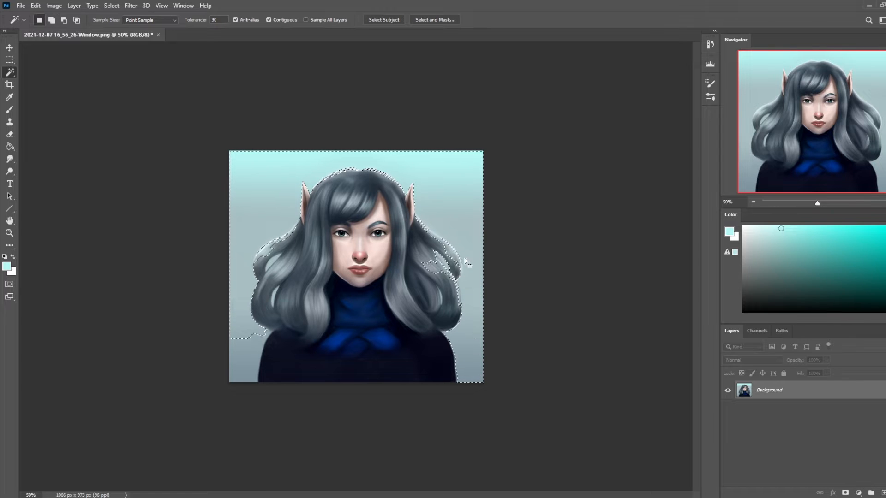
pyautogui.hotkey('ctrl', 'z')
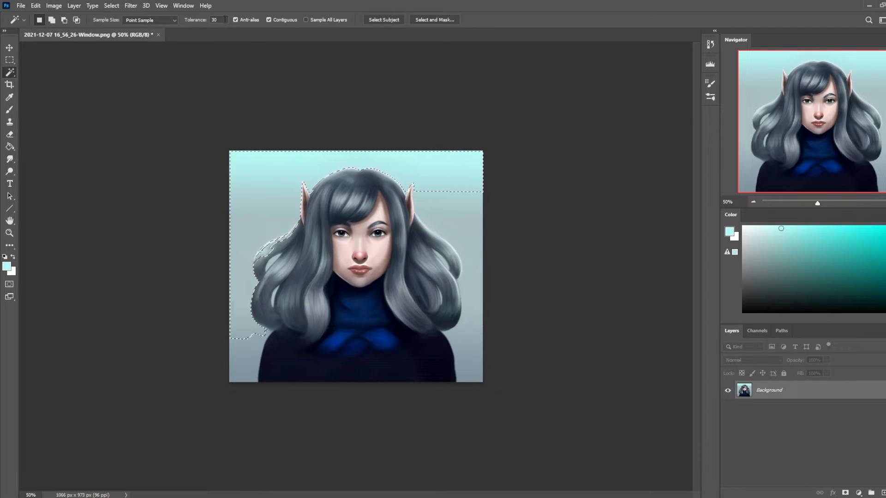
# - Set the Magic Wand tolerance to 15 and add the background right of the elf to the selection, down to the canvas edge
pyautogui.write('15')
pyautogui.keyDown('shift'); pyautogui.click(468, 236); pyautogui.keyUp('shift')
pyautogui.keyDown('shift'); pyautogui.click(432, 198); pyautogui.keyUp('shift')
pyautogui.keyDown('shift'); pyautogui.click(480, 351); pyautogui.keyUp('shift')
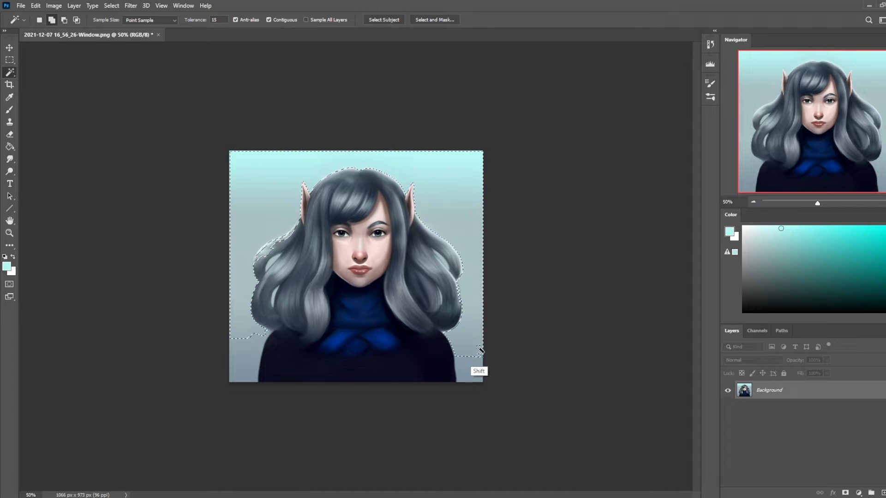
pyautogui.keyDown('shift'); pyautogui.click(479, 362); pyautogui.keyUp('shift')
# - Subtract the spill in the left hair, then re-add the left background and the gap inside the lower left curl
pyautogui.keyDown('alt'); pyautogui.click(271, 251); pyautogui.keyUp('alt')
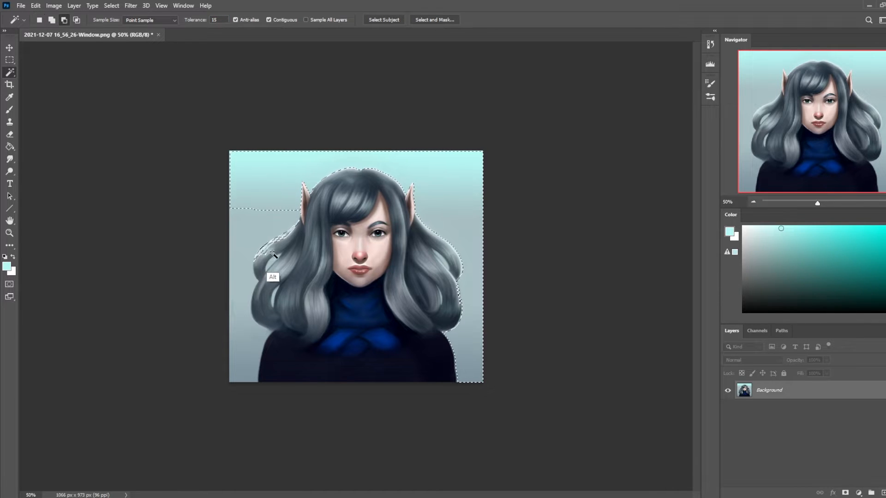
pyautogui.keyDown('alt'); pyautogui.click(283, 239); pyautogui.keyUp('alt')
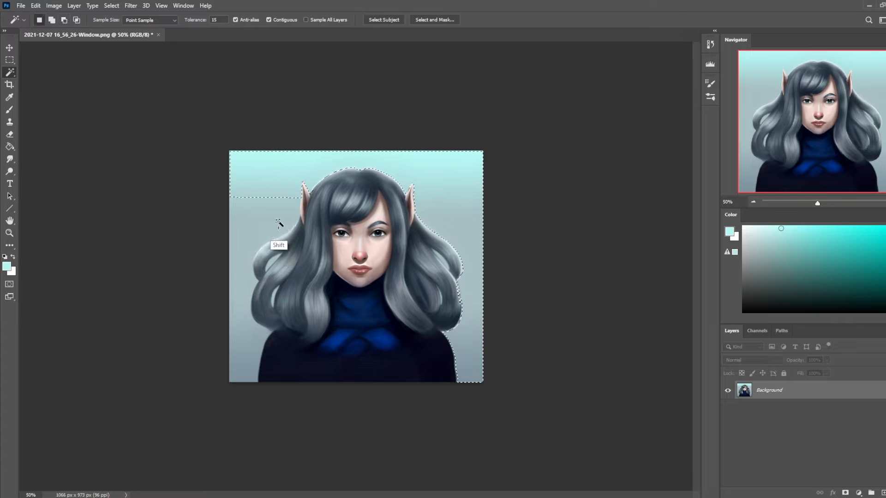
pyautogui.keyDown('shift'); pyautogui.click(250, 356); pyautogui.keyUp('shift')
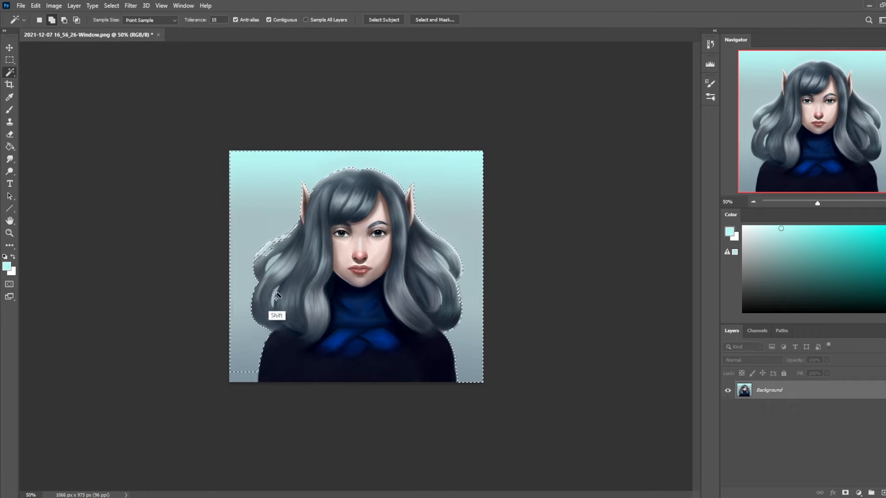
pyautogui.keyDown('shift'); pyautogui.click(273, 296); pyautogui.keyUp('shift')
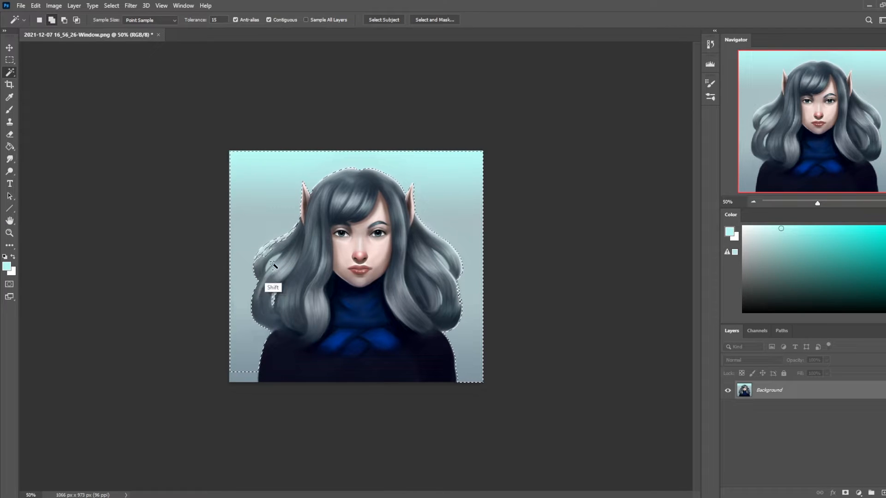
# - Refine the background selection with the Lasso, removing the left hair edge and adding the lower left corner and right-hand hair gap
pyautogui.press('l')
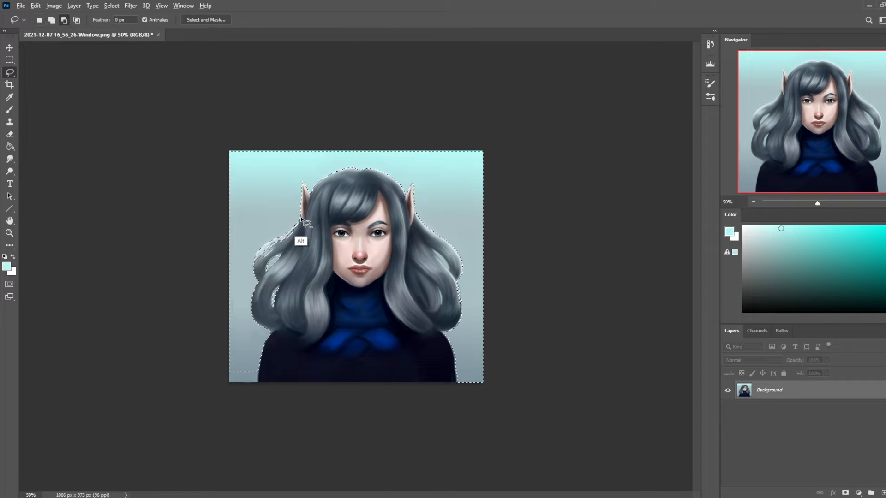
pyautogui.moveTo(294, 243); pyautogui.dragTo(311, 227)
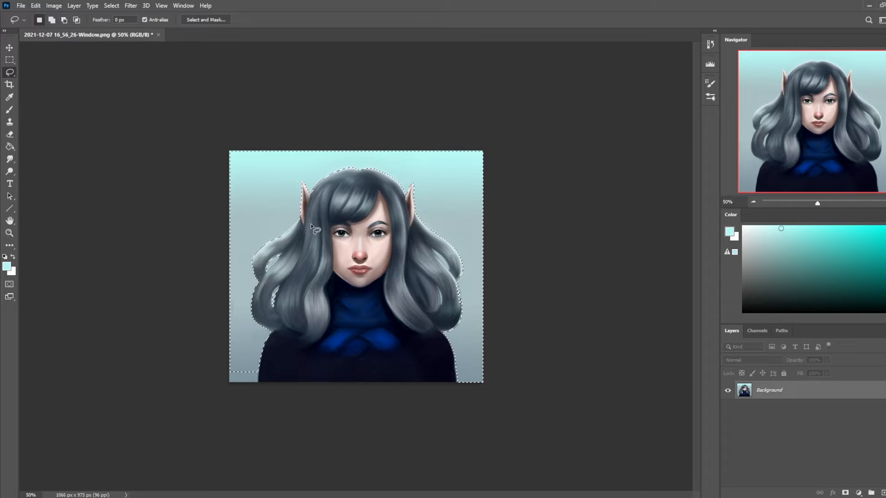
pyautogui.moveTo(259, 362)
pyautogui.mouseDown()
pyautogui.moveTo(259, 371)
pyautogui.moveTo(200, 302)
pyautogui.moveTo(244, 392)
pyautogui.mouseUp()
pyautogui.press('shift')
pyautogui.moveTo(438, 255)
pyautogui.mouseDown()
pyautogui.moveTo(454, 296)
pyautogui.moveTo(436, 284)
pyautogui.moveTo(438, 258)
pyautogui.mouseUp()
# - Fill the selected background on a new layer with a pale cyan sampled from the upper right of the image
pyautogui.press('g')
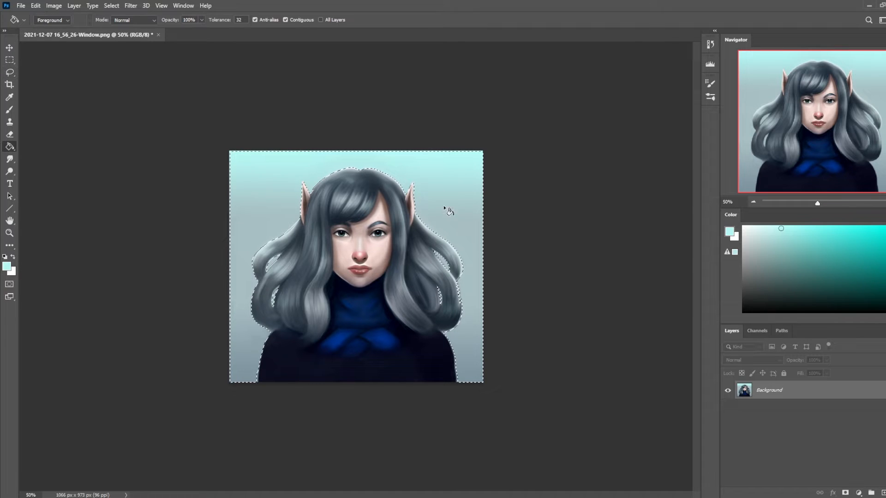
pyautogui.keyDown('alt'); pyautogui.click(466, 166); pyautogui.keyUp('alt')
pyautogui.hotkey('ctrl', 'shift', 'alt', 'n')
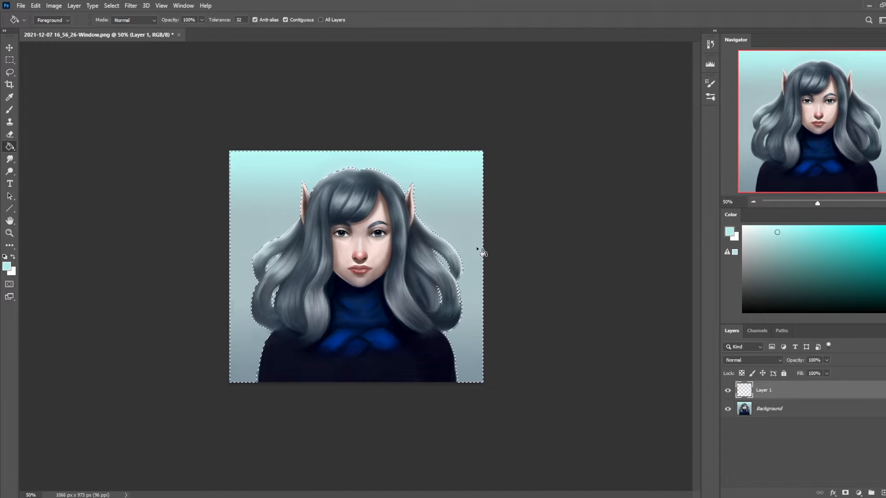
pyautogui.click(477, 256)
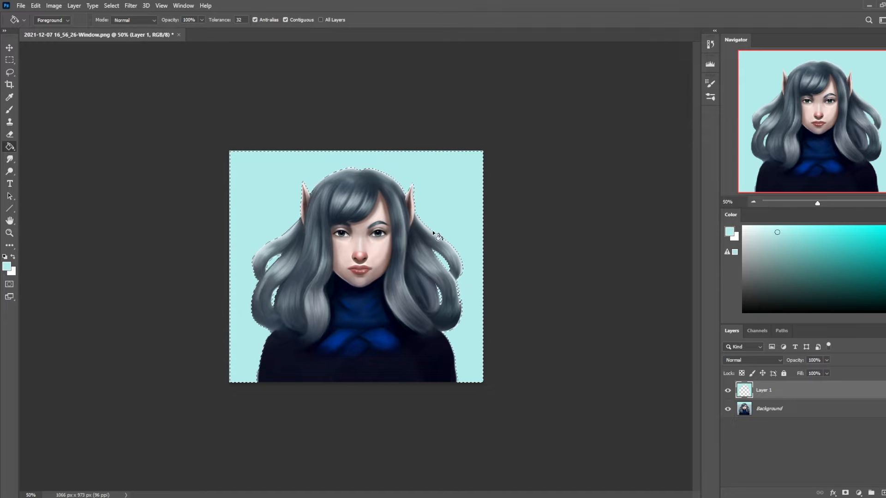
# - Brighten the new background fill with Hue/Saturation by setting Lightness to +26
pyautogui.press('m')
pyautogui.rightClick(456, 223)
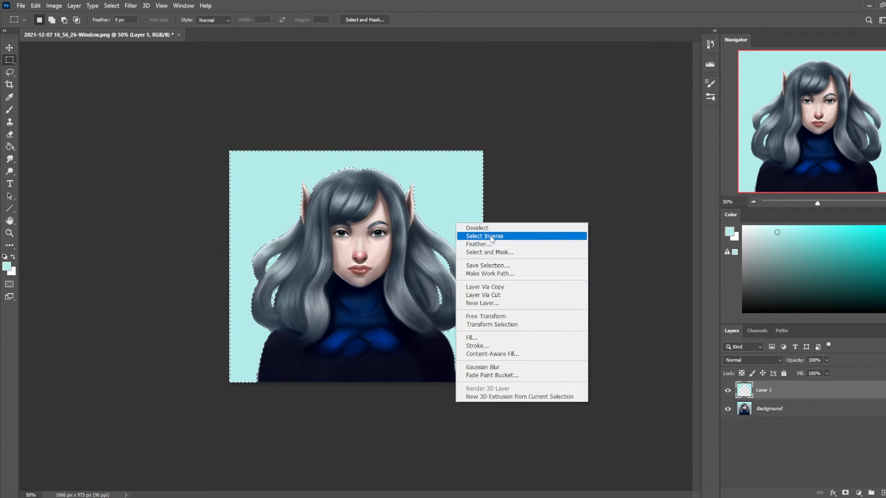
pyautogui.click(523, 196)
pyautogui.hotkey('ctrl', 'u')
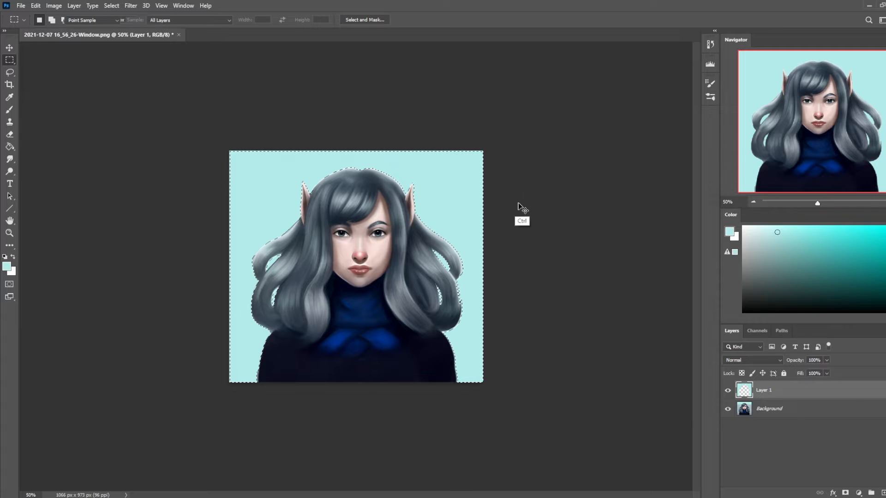
pyautogui.moveTo(668, 368); pyautogui.dragTo(682, 376)
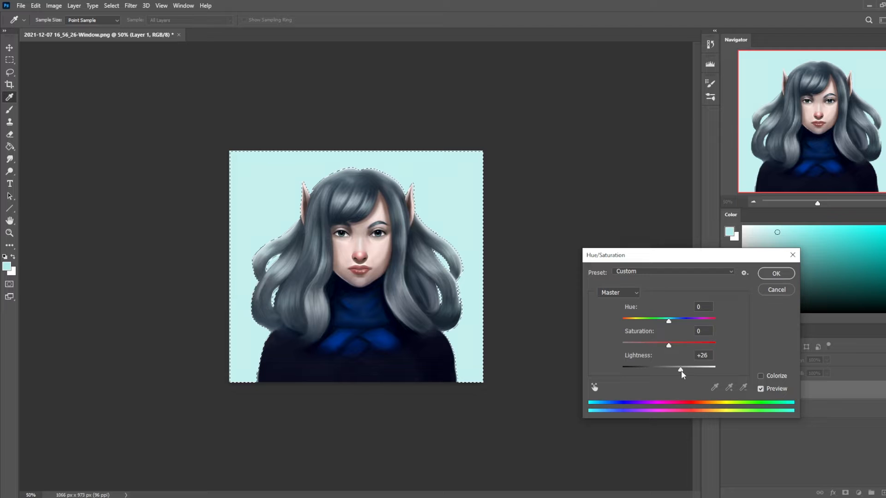
pyautogui.press('Return')
# - Invert the selection and fill the elf's silhouette with a dark navy sampled from the hair, on a new layer below the cyan fill
pyautogui.rightClick(436, 271)
pyautogui.click(461, 283)
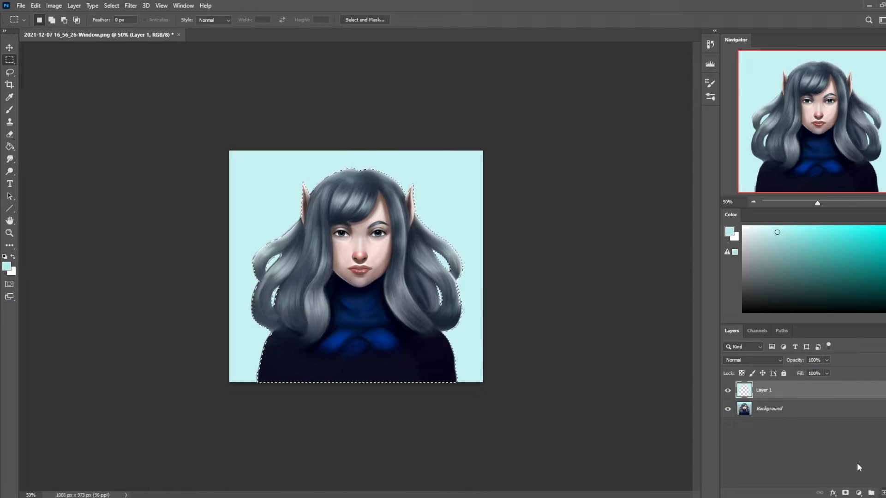
pyautogui.click(803, 414)
pyautogui.hotkey('ctrl', 'shift', 'alt', 'n')
pyautogui.press('g')
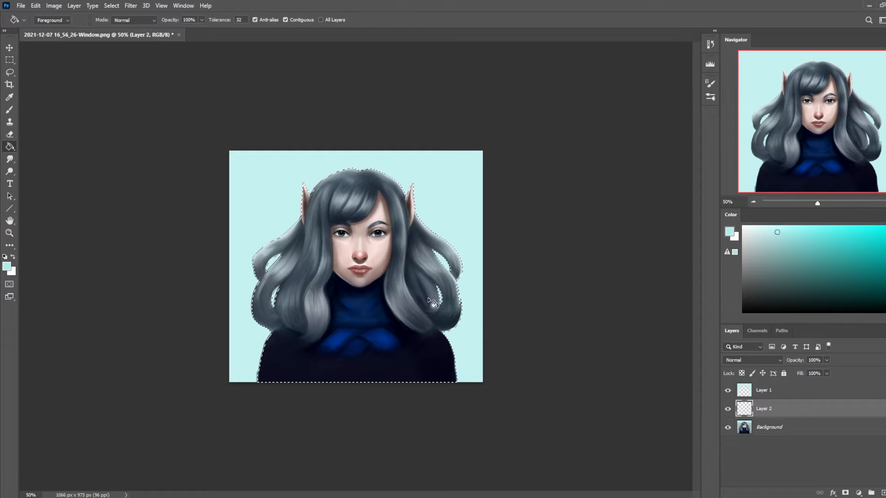
pyautogui.keyDown('alt'); pyautogui.click(455, 319); pyautogui.keyUp('alt')
pyautogui.click(417, 287)
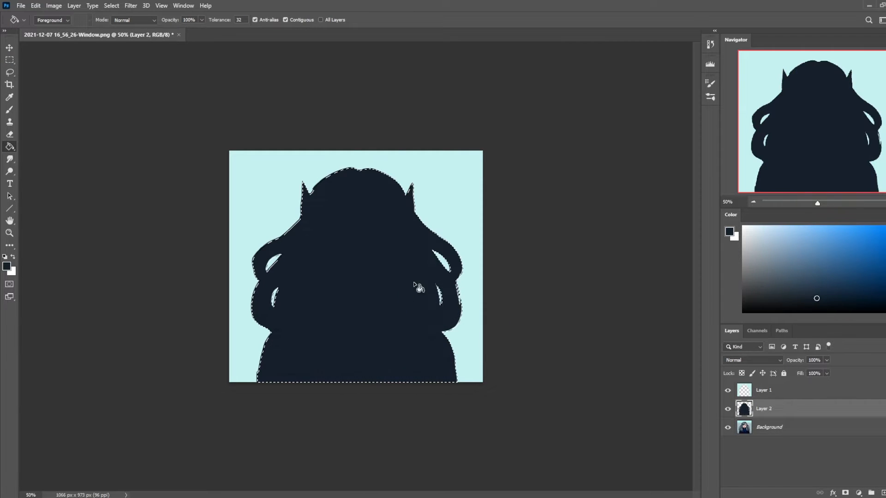
# - Set the navy silhouette layer to Darken blending with a 40% fill, then deselect
pyautogui.click(739, 360)
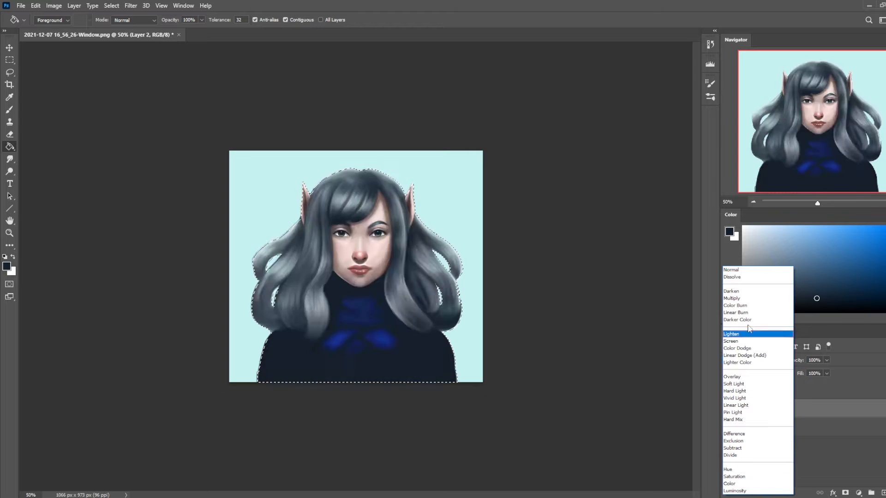
pyautogui.click(738, 291)
pyautogui.moveTo(810, 385); pyautogui.dragTo(803, 384)
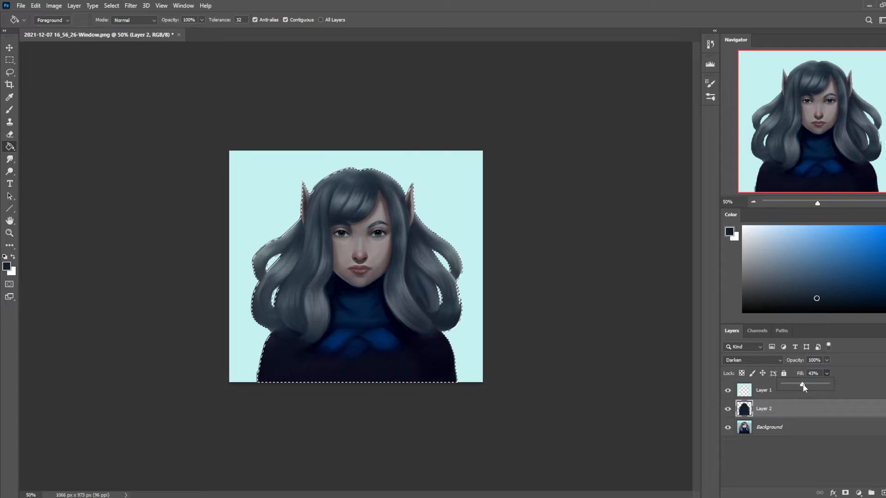
pyautogui.moveTo(799, 384); pyautogui.dragTo(798, 384)
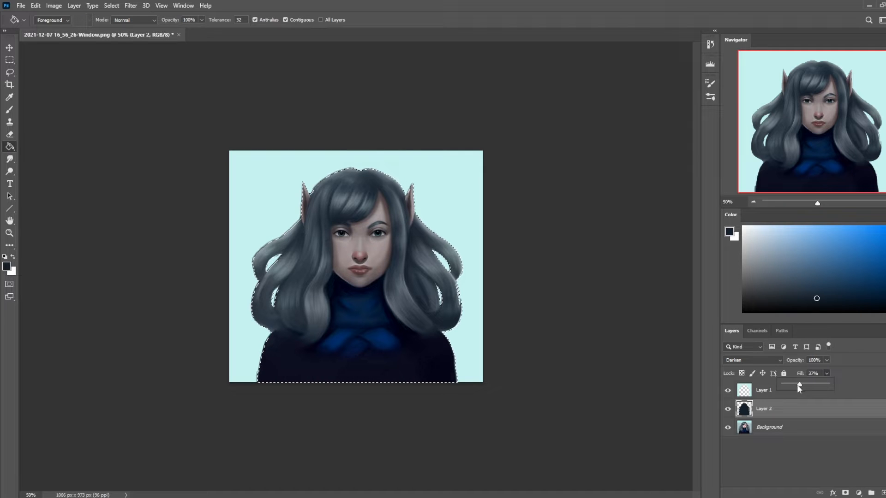
pyautogui.moveTo(798, 385); pyautogui.dragTo(794, 381)
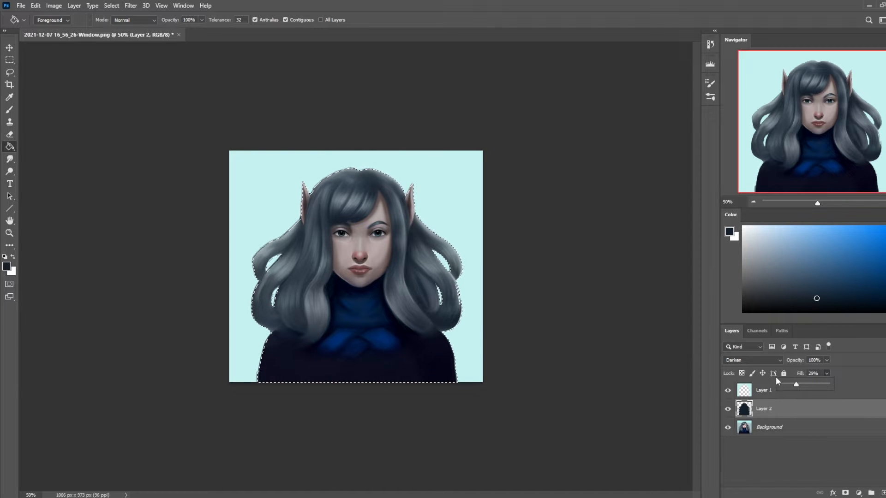
pyautogui.moveTo(795, 384); pyautogui.dragTo(799, 386)
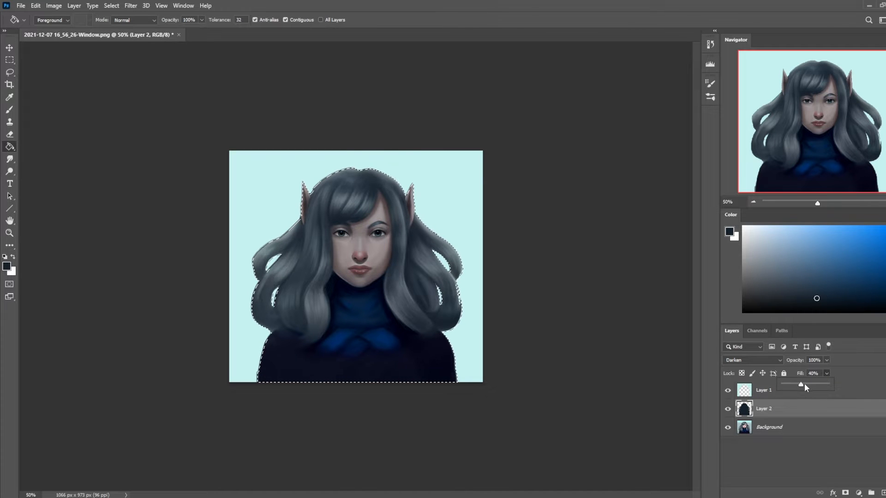
pyautogui.press('m')
pyautogui.rightClick(452, 316)
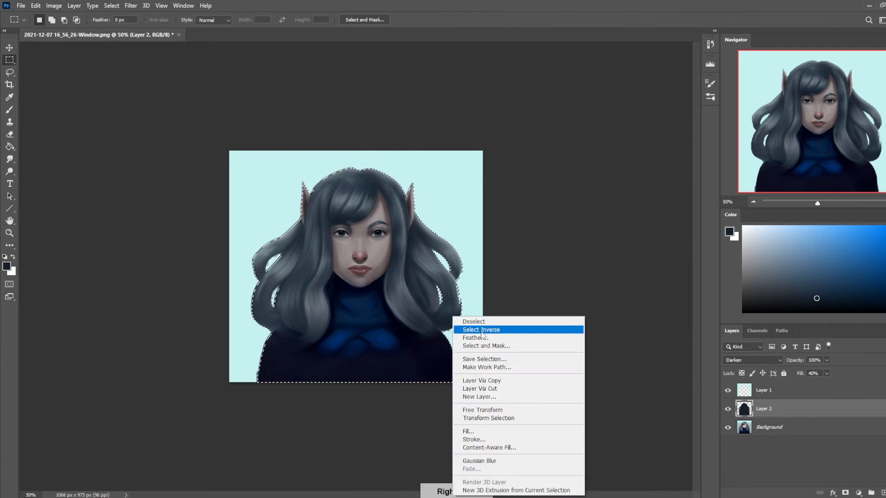
pyautogui.click(475, 321)
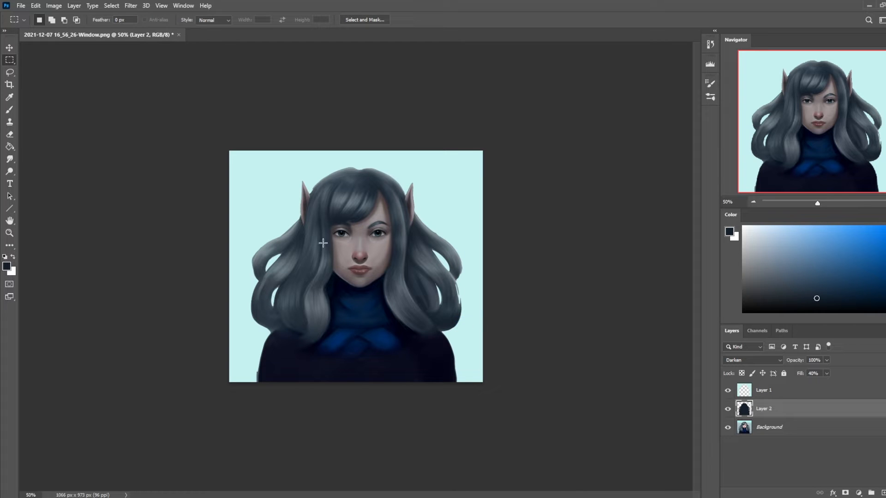
# - Merge the navy silhouette layer and the pale cyan fill layer down into the Background
pyautogui.rightClick(778, 412)
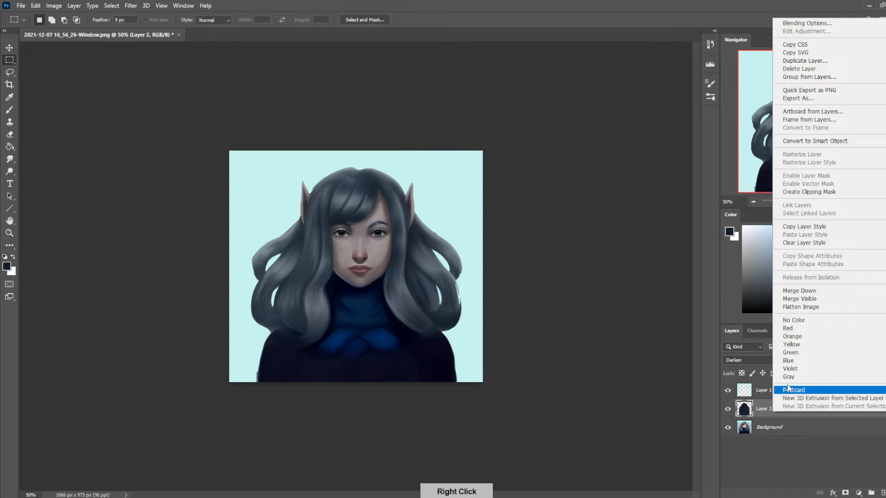
pyautogui.click(828, 292)
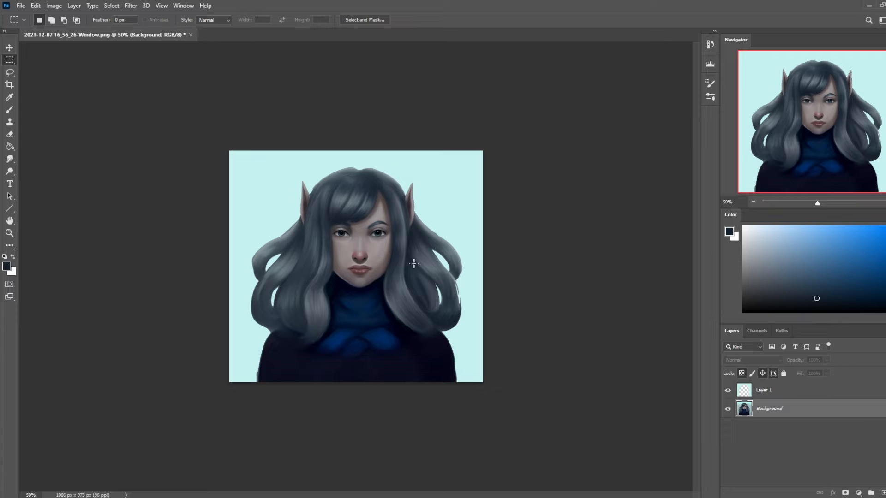
pyautogui.press('b')
pyautogui.rightClick(358, 251)
pyautogui.press('Escape')
pyautogui.rightClick(786, 393)
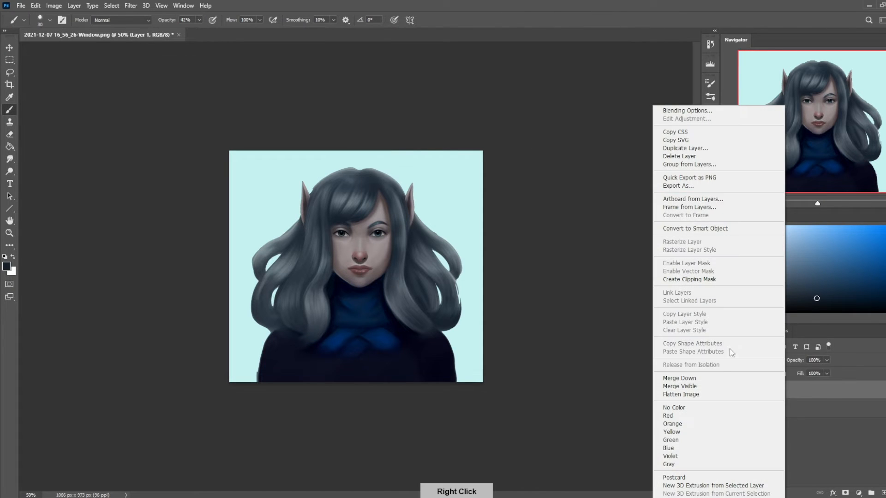
pyautogui.click(719, 376)
# - Add a new layer above the Background and fill it with a medium blue
pyautogui.click(882, 493)
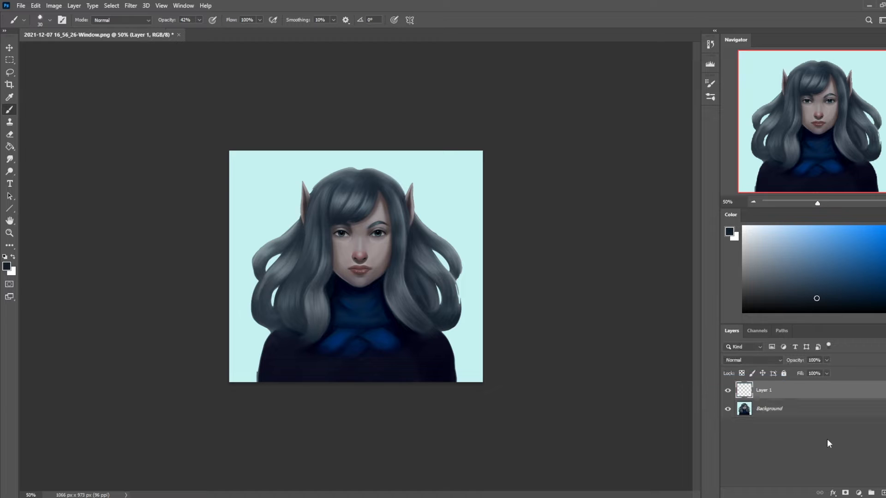
pyautogui.press('g')
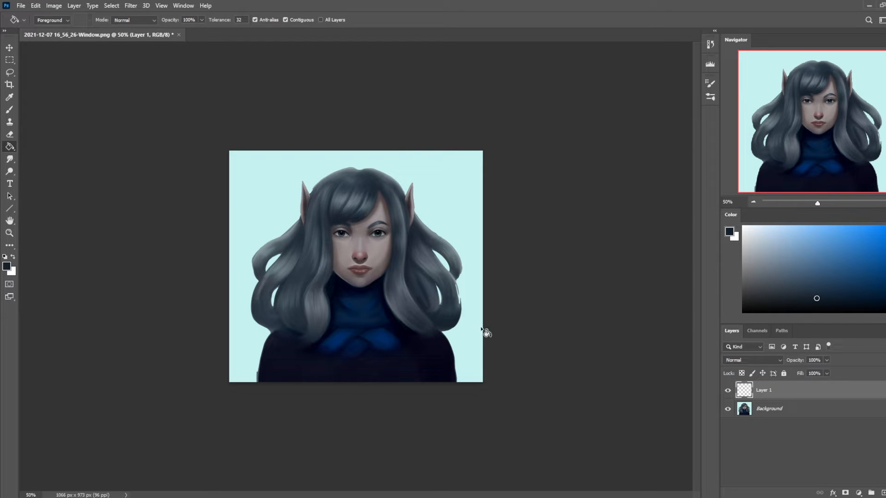
pyautogui.click(457, 324)
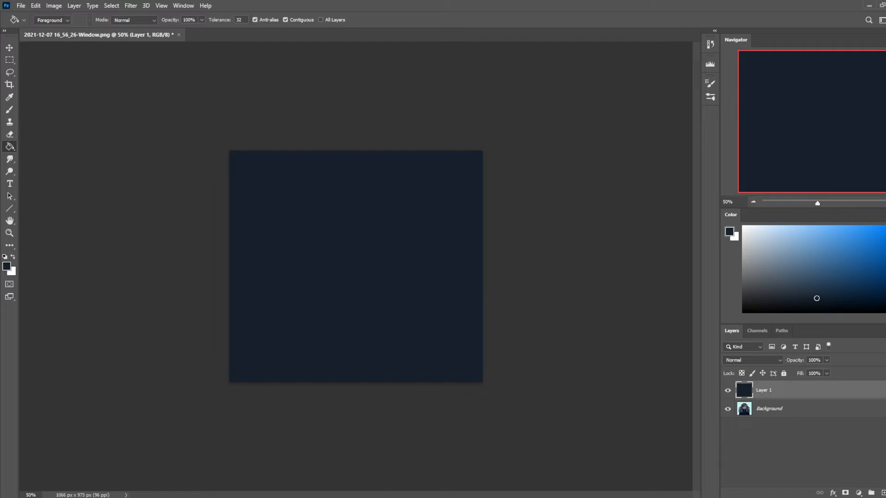
pyautogui.click(818, 277)
pyautogui.moveTo(836, 261); pyautogui.dragTo(826, 241)
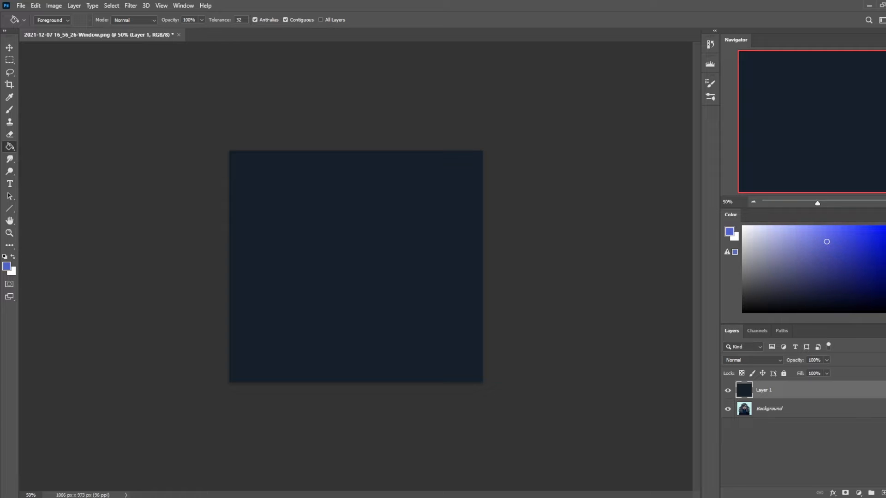
pyautogui.click(836, 240)
pyautogui.moveTo(842, 253)
pyautogui.mouseDown()
pyautogui.moveTo(816, 258)
pyautogui.moveTo(835, 251)
pyautogui.mouseUp()
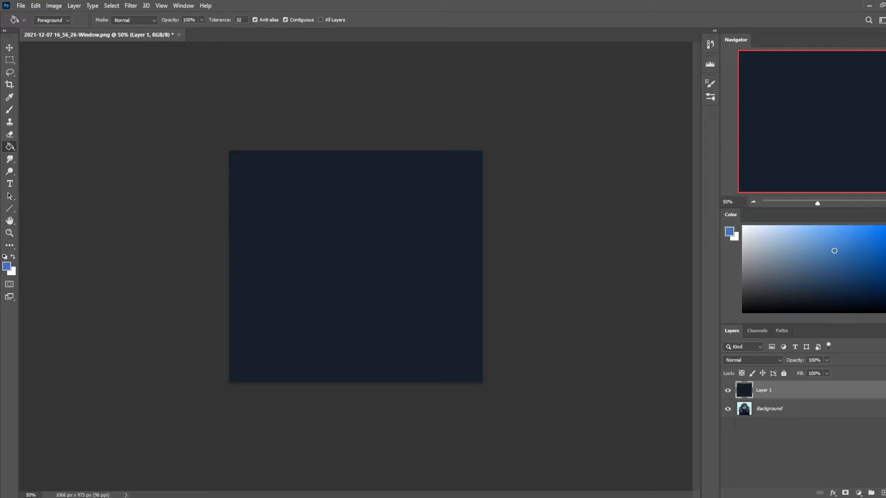
pyautogui.moveTo(879, 264); pyautogui.dragTo(831, 263)
pyautogui.click(461, 302)
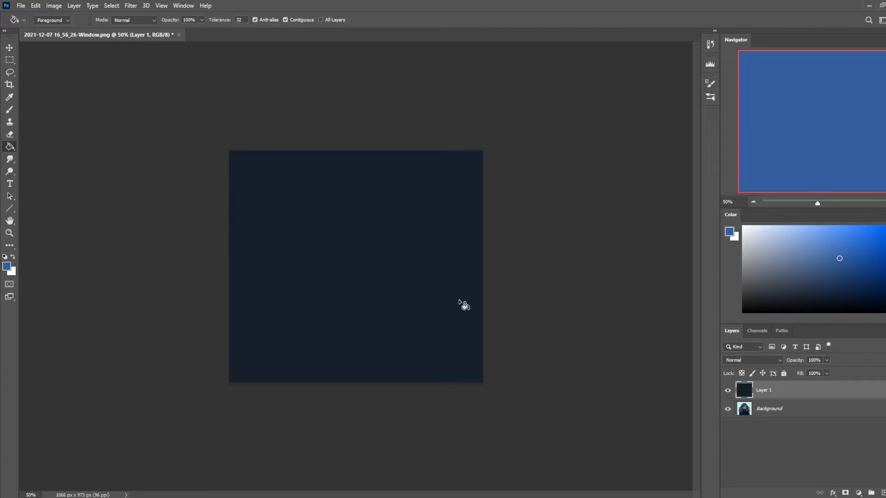
# - Set the blue layer to Color blending with a 27% fill
pyautogui.click(749, 360)
pyautogui.click(734, 484)
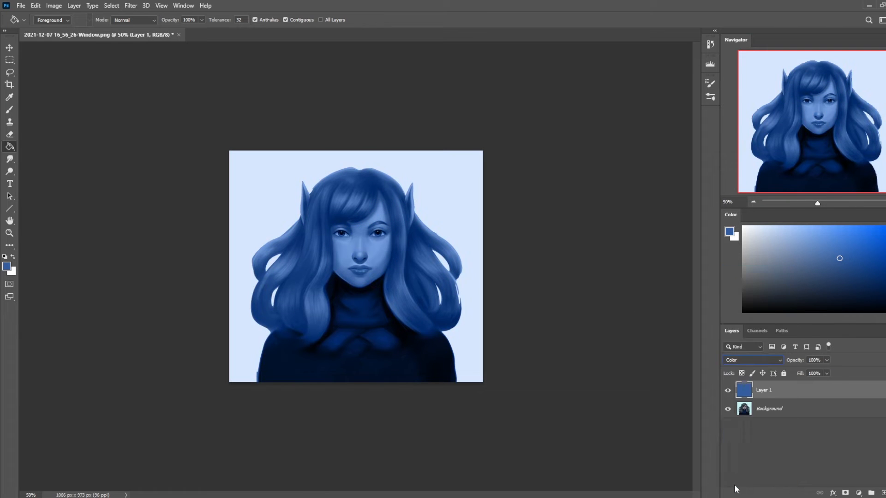
pyautogui.click(827, 374)
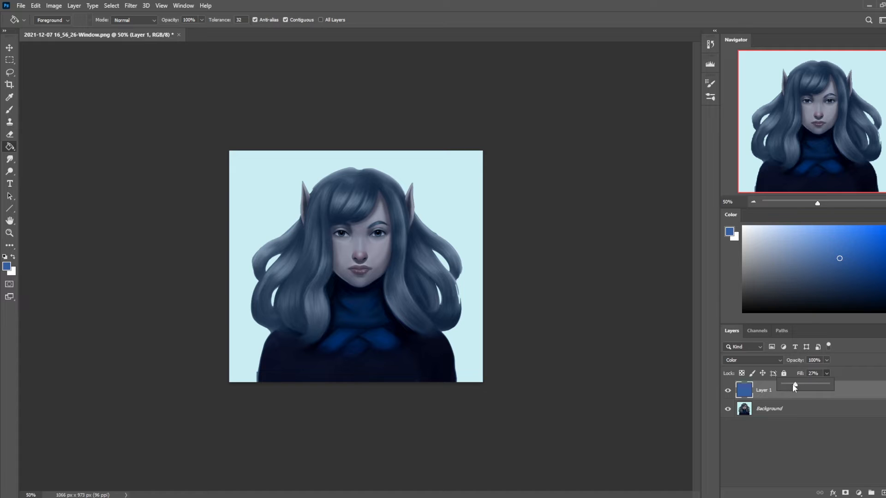
# - Select the flat cyan area on the Background layer with the Magic Wand, including the gaps between the hair locks
pyautogui.click(10, 73)
pyautogui.click(52, 90)
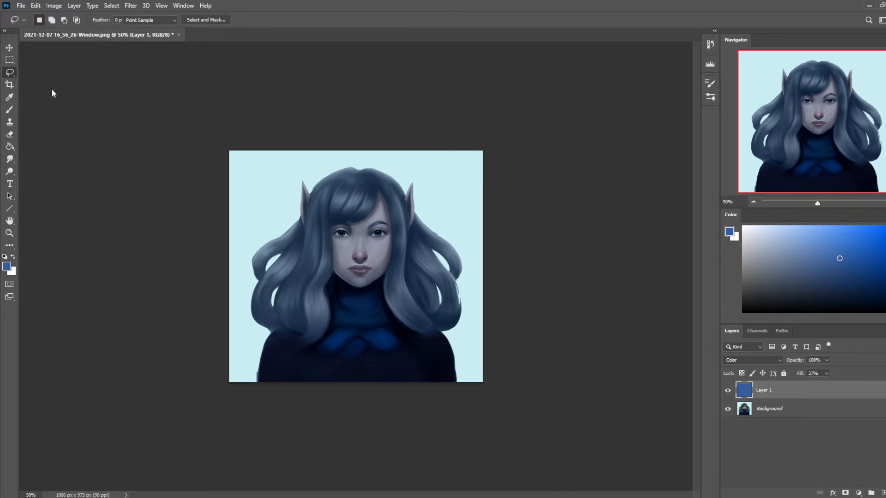
pyautogui.click(750, 412)
pyautogui.click(447, 218)
pyautogui.keyDown('shift'); pyautogui.click(444, 258); pyautogui.keyUp('shift')
pyautogui.keyDown('shift'); pyautogui.click(438, 296); pyautogui.keyUp('shift')
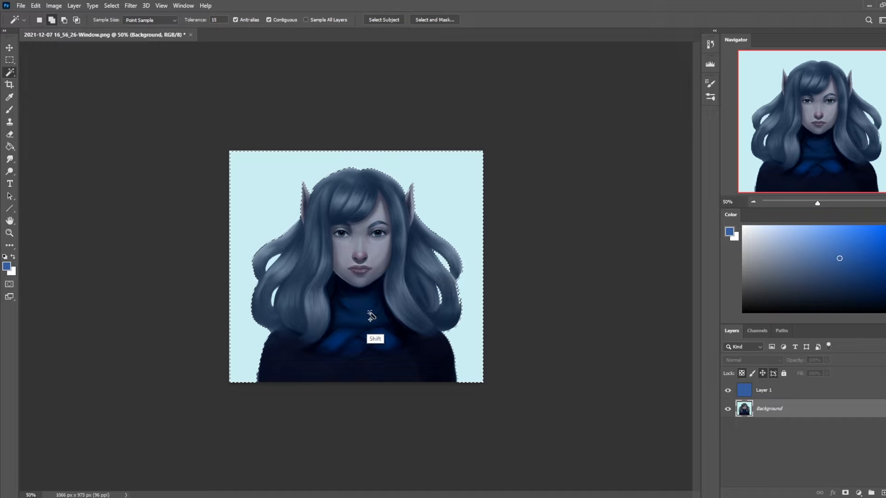
pyautogui.keyDown('shift'); pyautogui.click(287, 273); pyautogui.keyUp('shift')
pyautogui.hotkey('ctrl', 'z')
pyautogui.keyDown('shift'); pyautogui.click(273, 297); pyautogui.keyUp('shift')
pyautogui.hotkey('ctrl', 'z')
pyautogui.keyDown('shift'); pyautogui.click(272, 296); pyautogui.keyUp('shift')
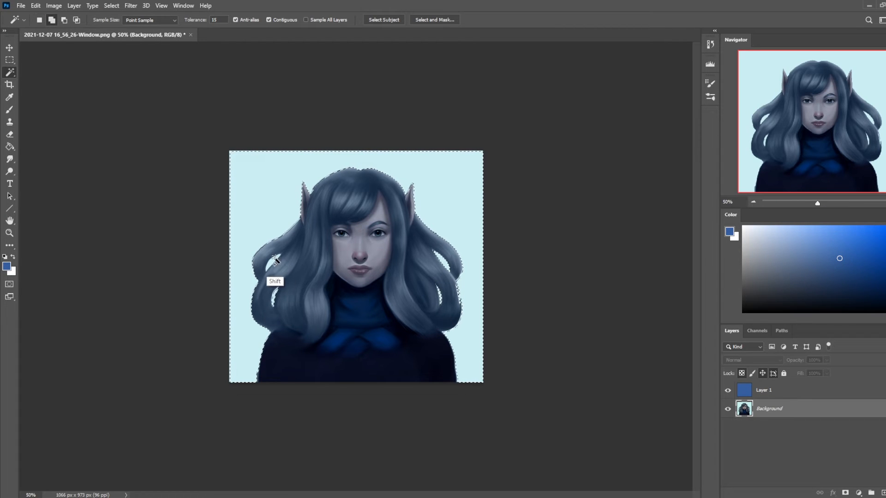
# - Delete the blue tint outside the elf's silhouette on Layer 1, then deselect
pyautogui.click(796, 394)
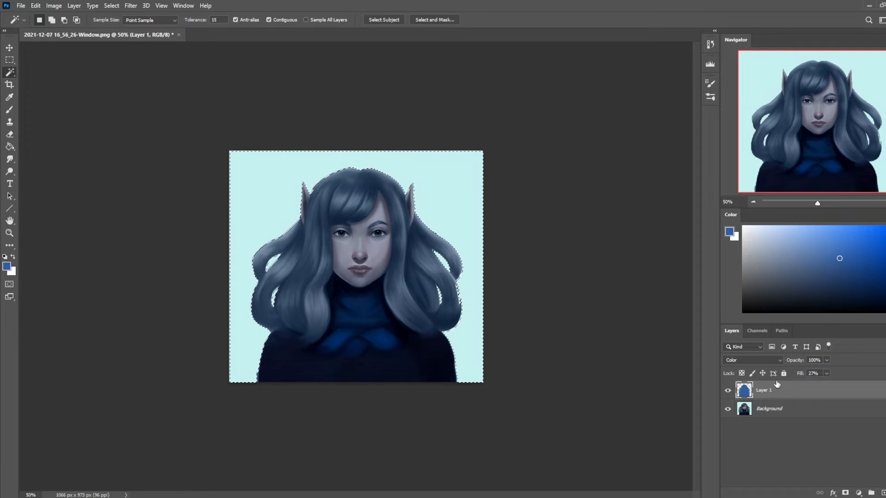
pyautogui.press('m')
pyautogui.rightClick(428, 218)
pyautogui.click(462, 224)
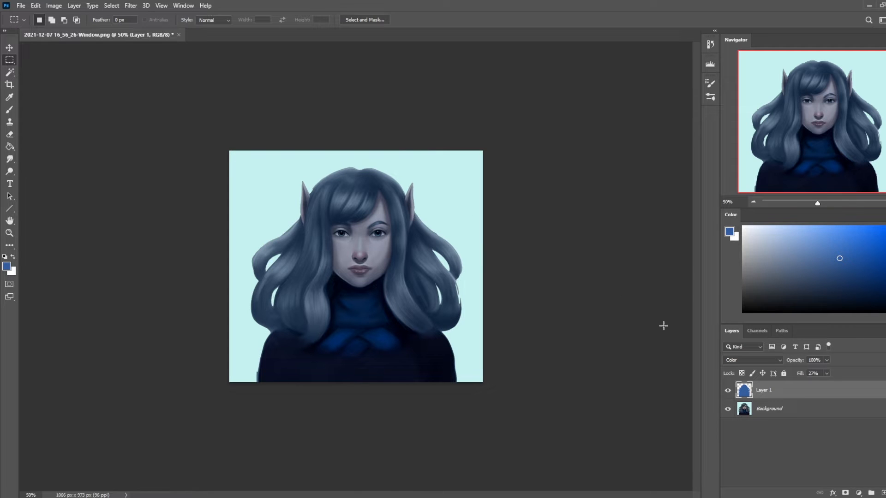
# - Adjust the blue tint layer's fill, compare the portrait with and without the tint, and leave the layer hidden
pyautogui.click(728, 392)
pyautogui.click(729, 392)
pyautogui.click(826, 373)
pyautogui.moveTo(821, 384); pyautogui.dragTo(818, 384)
pyautogui.click(727, 391)
pyautogui.click(728, 392)
pyautogui.click(728, 392)
pyautogui.click(729, 392)
pyautogui.click(729, 392)
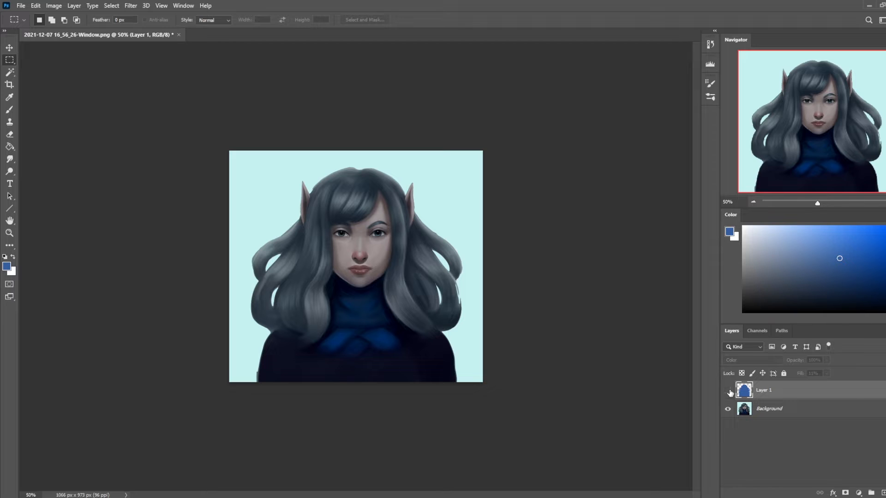
pyautogui.click(728, 392)
pyautogui.click(728, 392)
# - Reselect the cyan area around the elf on the Background layer, adding the gap in the left hair locks
pyautogui.press('w')
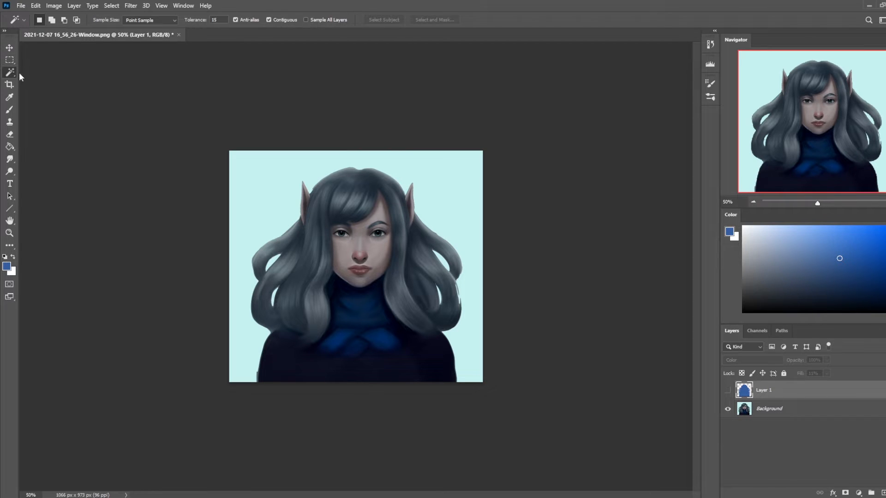
pyautogui.click(806, 411)
pyautogui.click(456, 226)
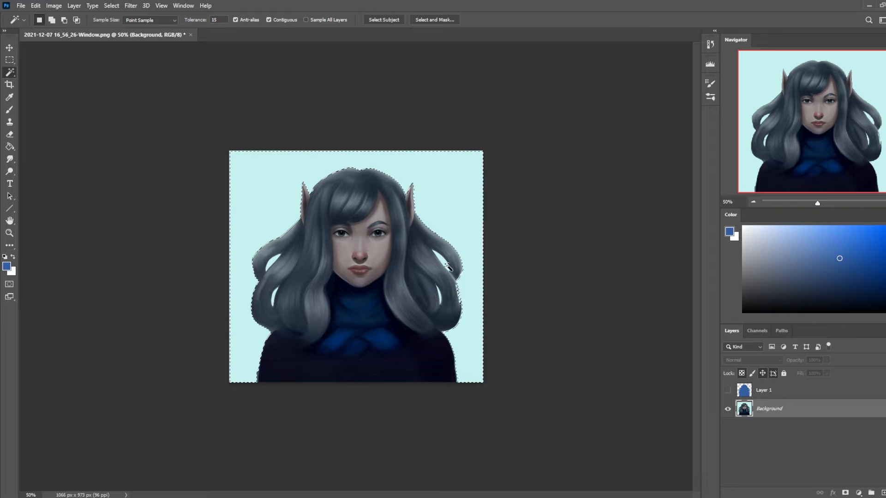
pyautogui.keyDown('shift'); pyautogui.click(274, 296); pyautogui.keyUp('shift')
# - Try recolouring the selected area with Hue/Saturation at hue -100, saturation +100 and lightness +100
pyautogui.hotkey('ctrl', 'u')
pyautogui.moveTo(668, 321); pyautogui.dragTo(635, 324)
pyautogui.moveTo(669, 370); pyautogui.dragTo(704, 383)
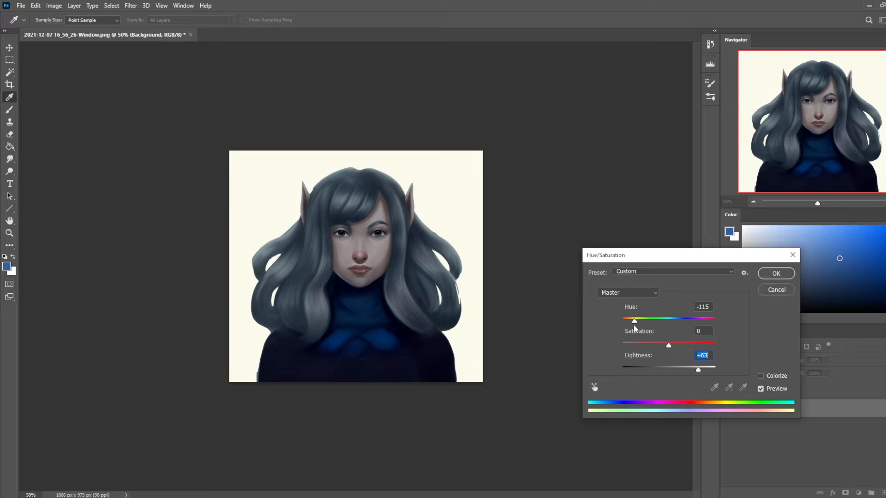
pyautogui.moveTo(635, 324); pyautogui.dragTo(738, 349)
pyautogui.moveTo(641, 323); pyautogui.dragTo(637, 326)
pyautogui.moveTo(635, 326); pyautogui.dragTo(639, 326)
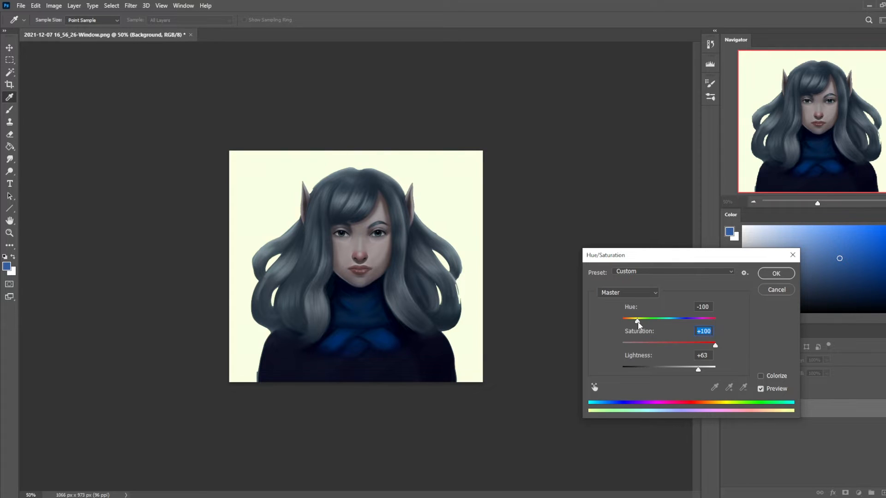
pyautogui.click(638, 323)
pyautogui.moveTo(700, 375); pyautogui.dragTo(720, 373)
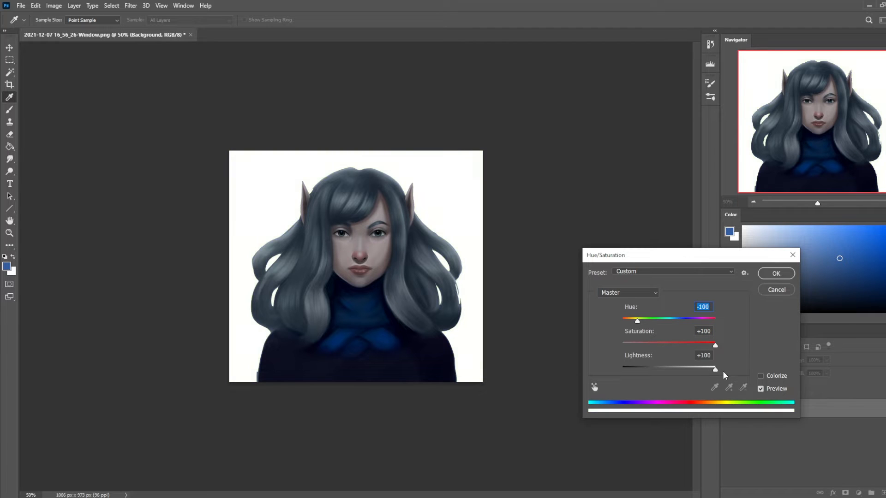
pyautogui.moveTo(727, 376); pyautogui.dragTo(743, 375)
pyautogui.moveTo(714, 372); pyautogui.dragTo(711, 374)
# - Reset the Hue/Saturation lightness, saturation and hue to 0 and close the adjustment
pyautogui.write('0')
pyautogui.hotkey('shift', 'Tab')
pyautogui.write('0')
pyautogui.hotkey('shift', 'Tab')
pyautogui.write('0')
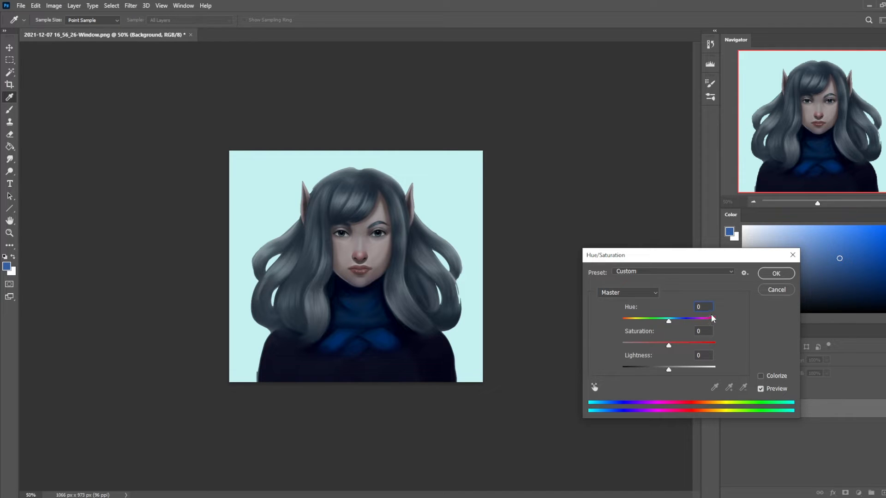
pyautogui.click(786, 278)
# - Dodge a soft glow into the background around the elf's head with a 400 px brush, Highlights range, 11% exposure
pyautogui.click(9, 171)
pyautogui.click(49, 172)
pyautogui.press('[')
pyautogui.press('[')
pyautogui.press('[')
pyautogui.press('[')
pyautogui.press('[')
pyautogui.press('[')
pyautogui.press('[')
pyautogui.press('[')
pyautogui.press('[')
pyautogui.press('[')
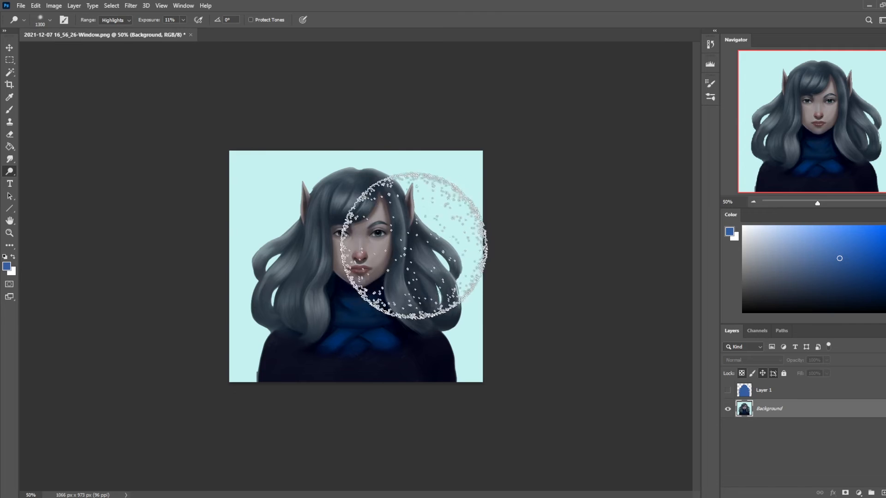
pyautogui.press(']')
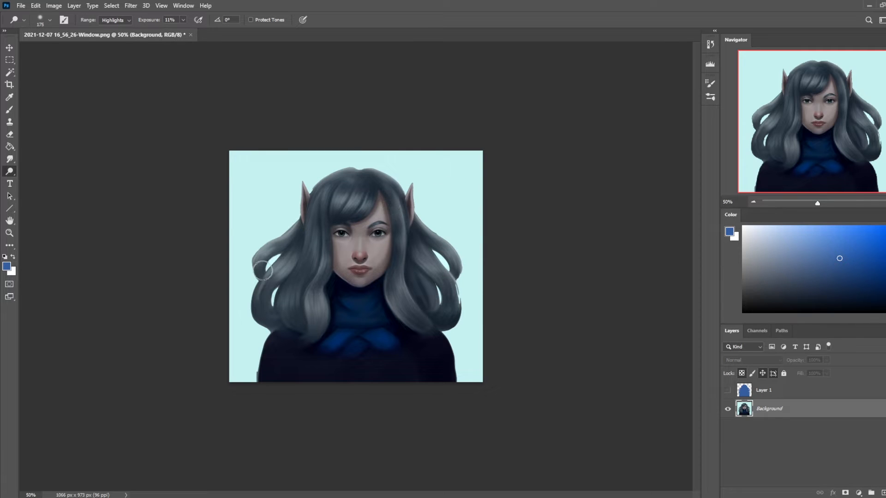
pyautogui.press(']')
pyautogui.press(']')
pyautogui.press(']')
pyautogui.press(']')
pyautogui.moveTo(269, 240); pyautogui.dragTo(323, 169)
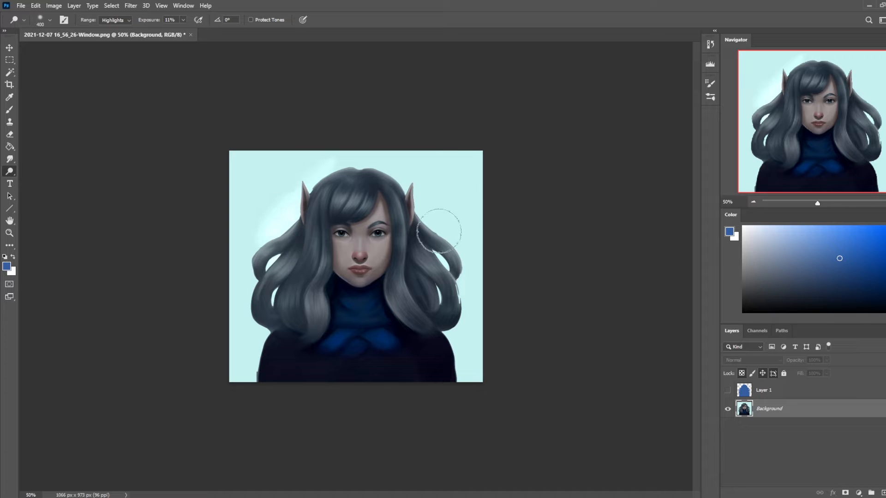
pyautogui.hotkey('ctrl', 'z')
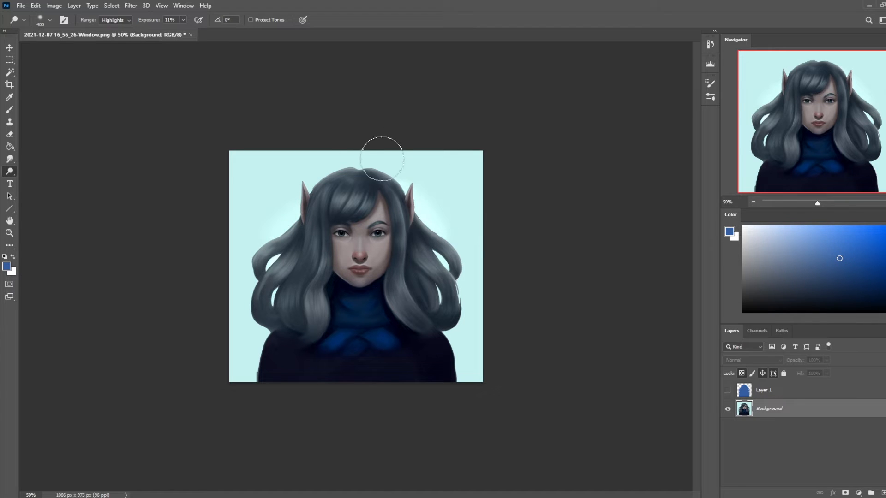
pyautogui.moveTo(413, 201); pyautogui.dragTo(379, 179)
pyautogui.moveTo(247, 294); pyautogui.dragTo(285, 294)
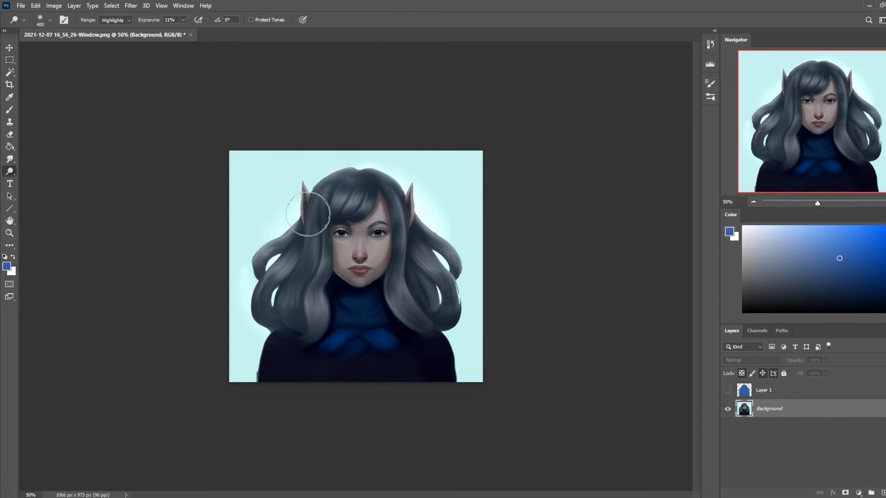
pyautogui.hotkey('ctrl', 'z')
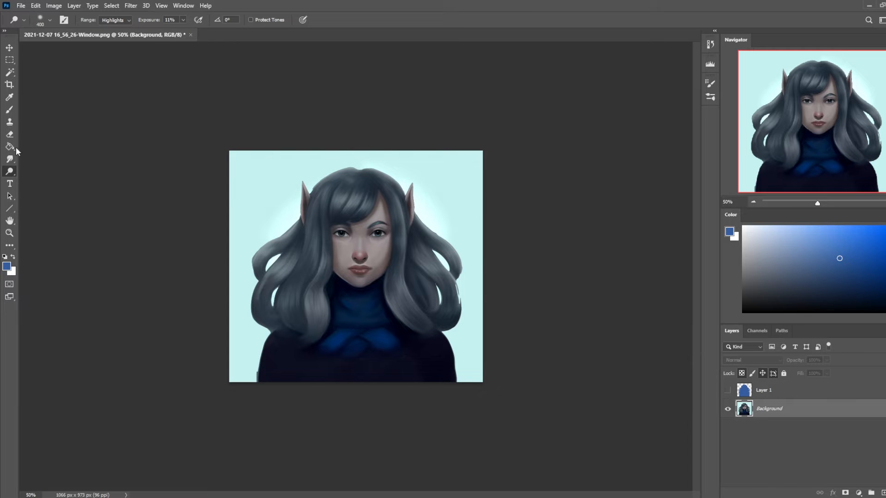
# - Enlarge the Dodge brush to 900 px and brighten the background down both sides of the elf
pyautogui.press(']')
pyautogui.press(']')
pyautogui.press(']')
pyautogui.press(']')
pyautogui.press(']')
pyautogui.moveTo(339, 156); pyautogui.dragTo(263, 378)
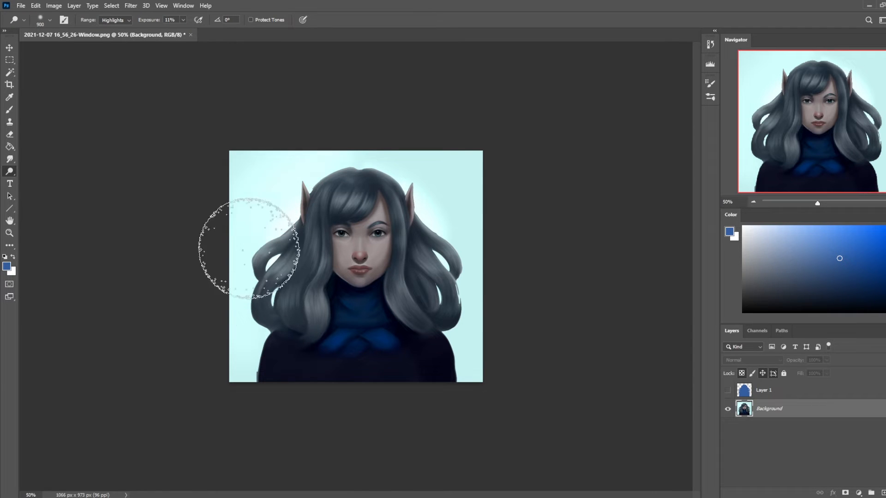
pyautogui.moveTo(420, 148)
pyautogui.mouseDown()
pyautogui.moveTo(458, 331)
pyautogui.moveTo(454, 353)
pyautogui.mouseUp()
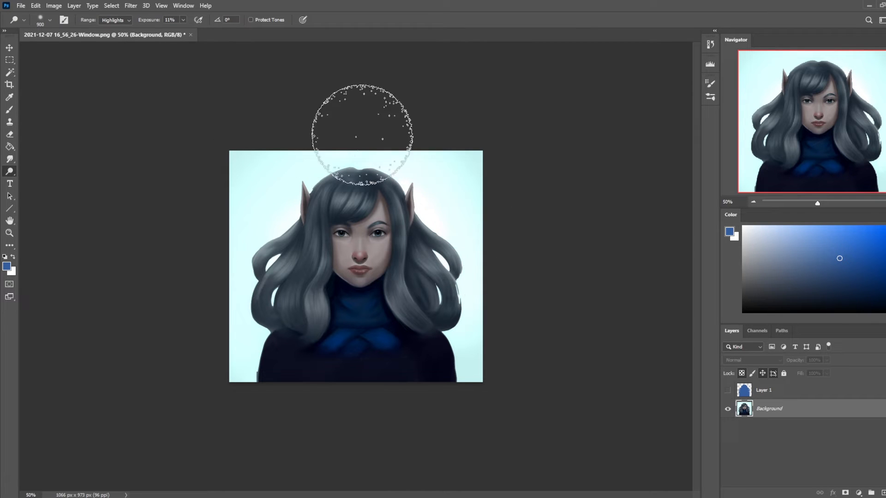
pyautogui.press('ctrl')
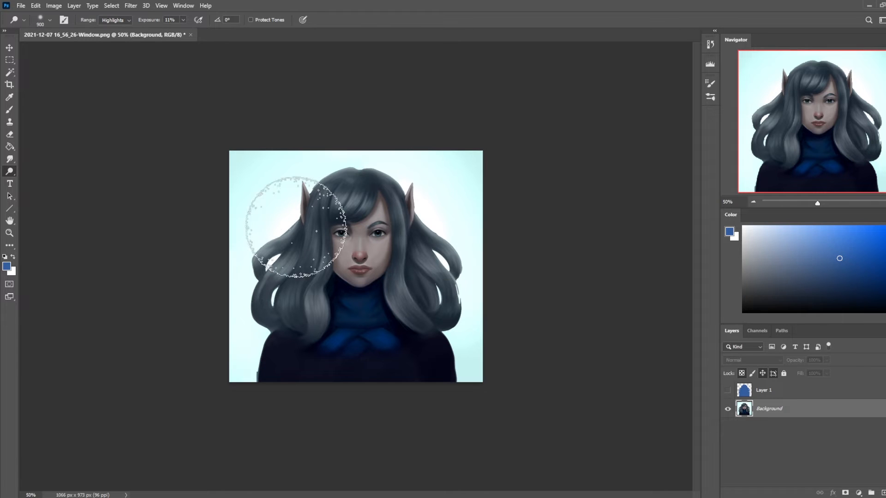
# - Brush a white glow, sampled beside the ear, over the background at 42% opacity with a soft brush enlarged to 1800 px
pyautogui.press('b')
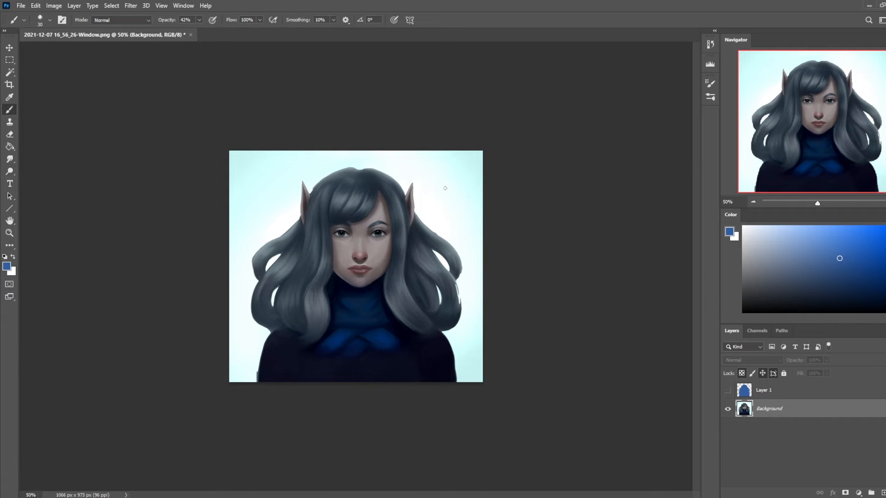
pyautogui.rightClick(421, 232)
pyautogui.doubleClick(464, 308)
pyautogui.keyDown('alt'); pyautogui.click(442, 201); pyautogui.keyUp('alt')
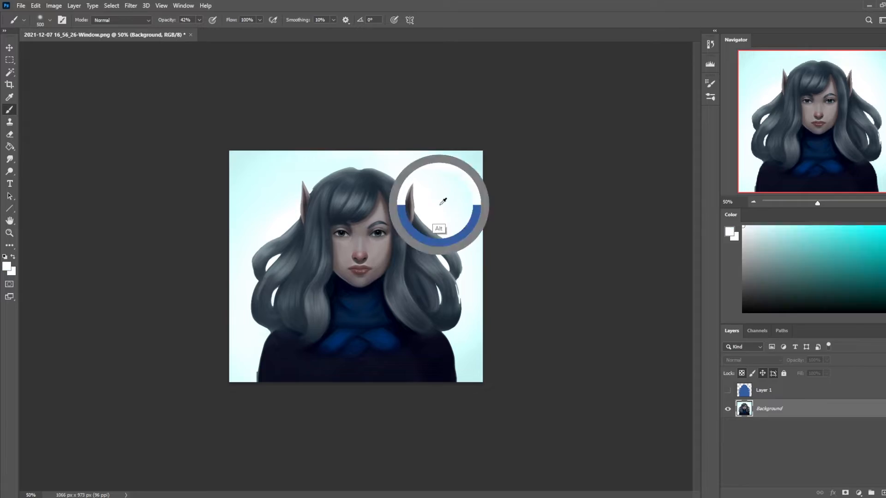
pyautogui.press(']')
pyautogui.press(']')
pyautogui.press(']')
pyautogui.press(']')
pyautogui.press(']')
pyautogui.press(']')
pyautogui.press(']')
pyautogui.press(']')
pyautogui.press(']')
pyautogui.moveTo(471, 260)
pyautogui.mouseDown()
pyautogui.moveTo(373, 174)
pyautogui.moveTo(530, 322)
pyautogui.moveTo(381, 131)
pyautogui.mouseUp()
# - Tint the outer background with pale cyan sampled near the canvas's upper-left corner and change the selection before resuming painting
pyautogui.keyDown('alt'); pyautogui.click(245, 162); pyautogui.keyUp('alt')
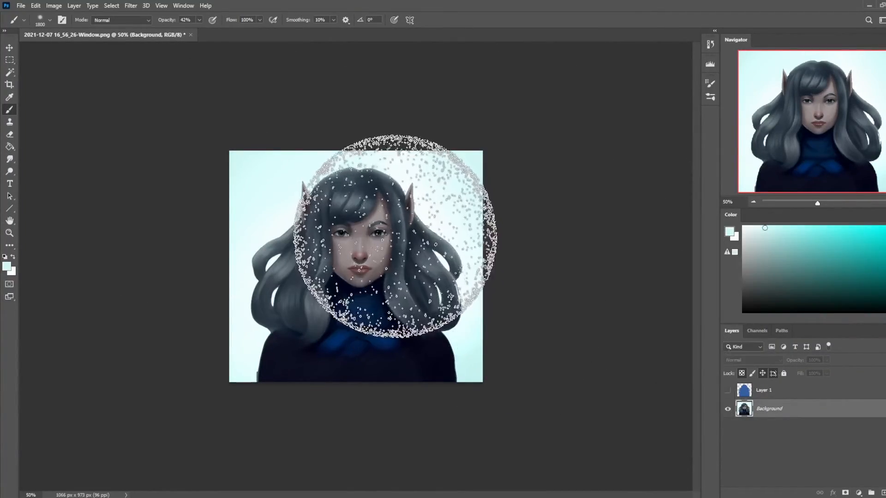
pyautogui.press('m')
pyautogui.rightClick(419, 261)
pyautogui.click(447, 277)
pyautogui.hotkey('ctrl', 'd')
pyautogui.press('b')
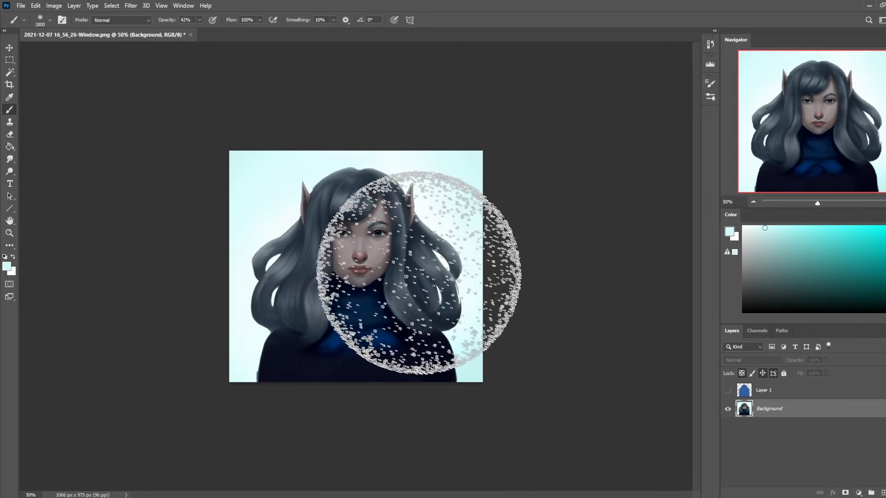
# - Darken the elf's hair with near-black navy sampled below the chin, using the 1800 px brush in Darken mode at 16% opacity
pyautogui.keyDown('alt'); pyautogui.click(377, 285); pyautogui.keyUp('alt')
pyautogui.click(199, 20)
pyautogui.moveTo(200, 31); pyautogui.dragTo(190, 30)
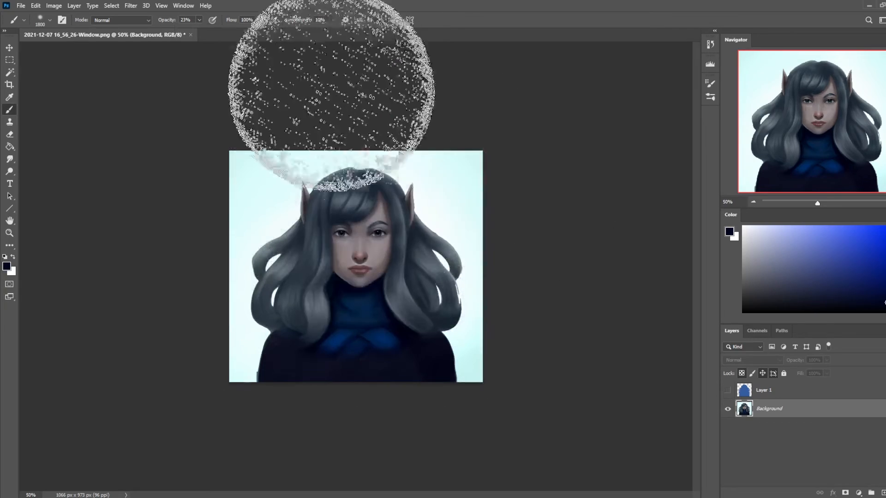
pyautogui.click(127, 21)
pyautogui.click(122, 64)
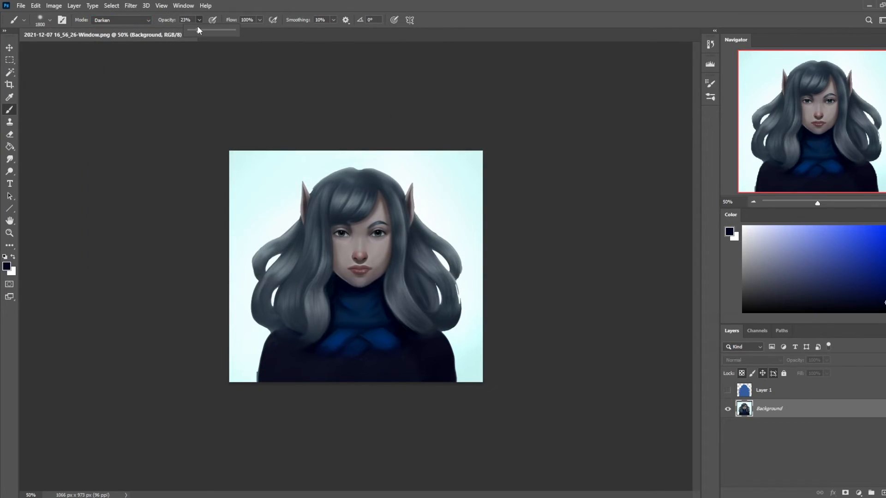
pyautogui.moveTo(431, 258)
pyautogui.mouseDown()
pyautogui.moveTo(366, 372)
pyautogui.moveTo(403, 198)
pyautogui.moveTo(548, 346)
pyautogui.moveTo(425, 257)
pyautogui.moveTo(441, 214)
pyautogui.moveTo(327, 366)
pyautogui.moveTo(431, 196)
pyautogui.moveTo(411, 263)
pyautogui.moveTo(421, 253)
pyautogui.moveTo(406, 237)
pyautogui.moveTo(257, 184)
pyautogui.mouseUp()
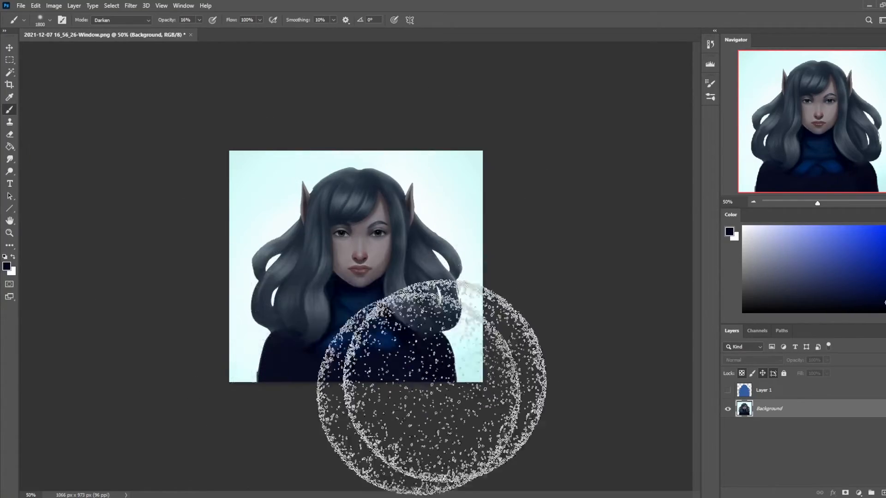
pyautogui.press('m')
pyautogui.rightClick(404, 302)
pyautogui.click(422, 308)
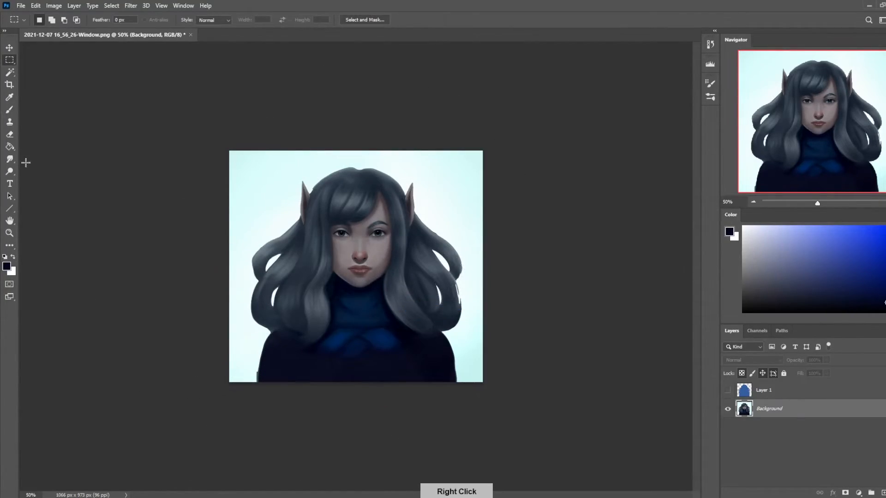
# - Saturate the outer hair with a 250 px Sponge in Saturate mode at 100% flow and undo the last stroke
pyautogui.click(11, 173)
pyautogui.rightClick(10, 174)
pyautogui.click(49, 190)
pyautogui.click(114, 21)
pyautogui.click(113, 37)
pyautogui.press('[')
pyautogui.press('[')
pyautogui.press('[')
pyautogui.press('[')
pyautogui.press('[')
pyautogui.press('[')
pyautogui.press('[')
pyautogui.press(']')
pyautogui.press(']')
pyautogui.moveTo(271, 320)
pyautogui.mouseDown()
pyautogui.moveTo(288, 230)
pyautogui.moveTo(286, 246)
pyautogui.moveTo(259, 264)
pyautogui.moveTo(281, 233)
pyautogui.moveTo(261, 273)
pyautogui.moveTo(294, 211)
pyautogui.mouseUp()
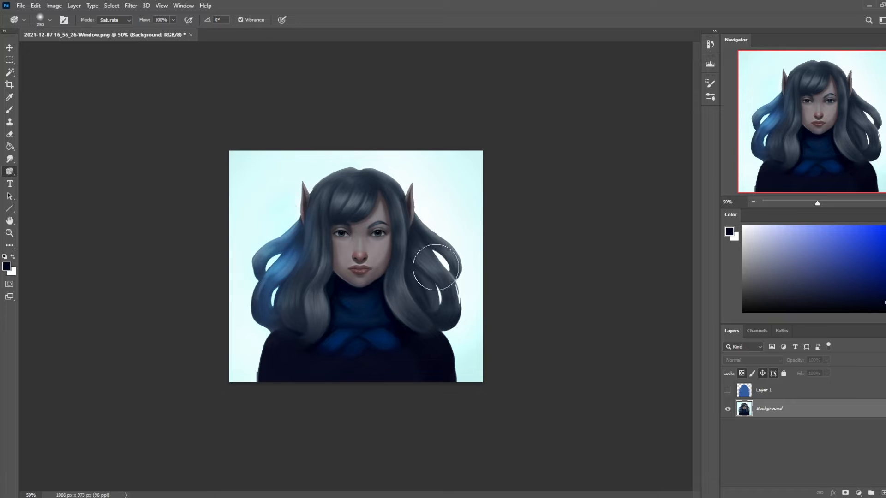
pyautogui.hotkey('ctrl', 'z')
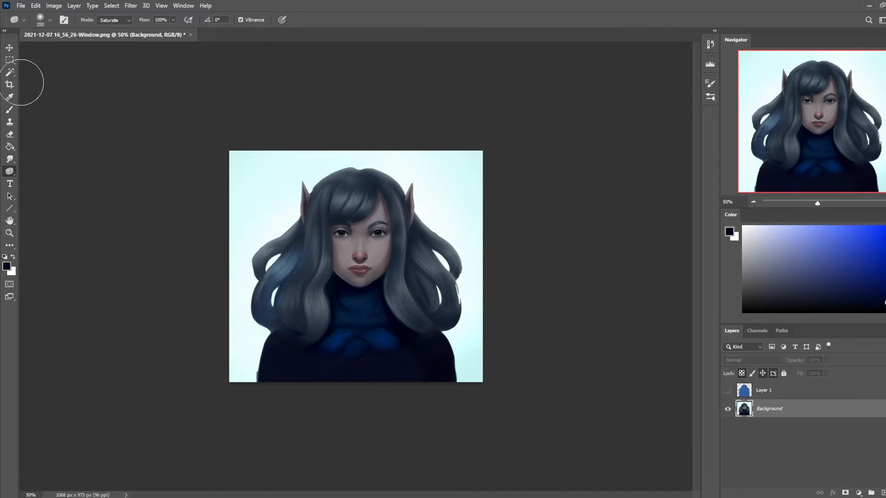
# - Create a selection of the figure's outline from Layer 1, hide that layer and make the Background layer active
pyautogui.click(11, 73)
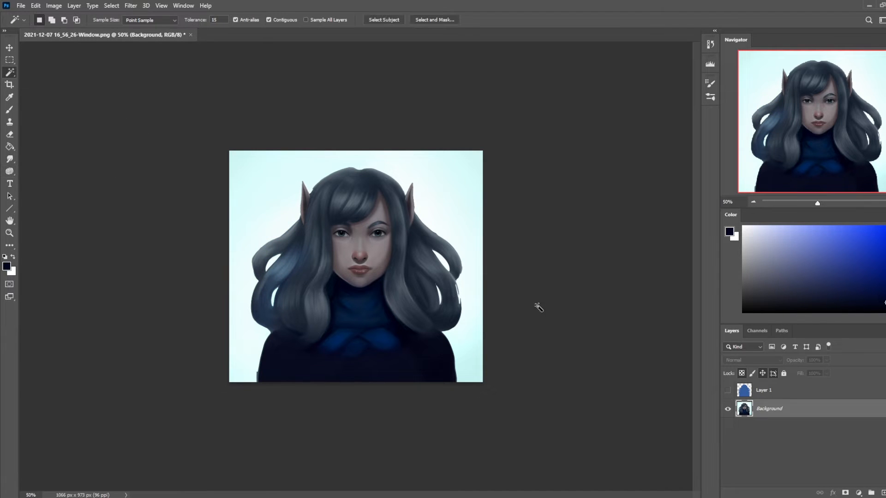
pyautogui.click(762, 392)
pyautogui.click(727, 391)
pyautogui.hotkey('ctrl', 'a')
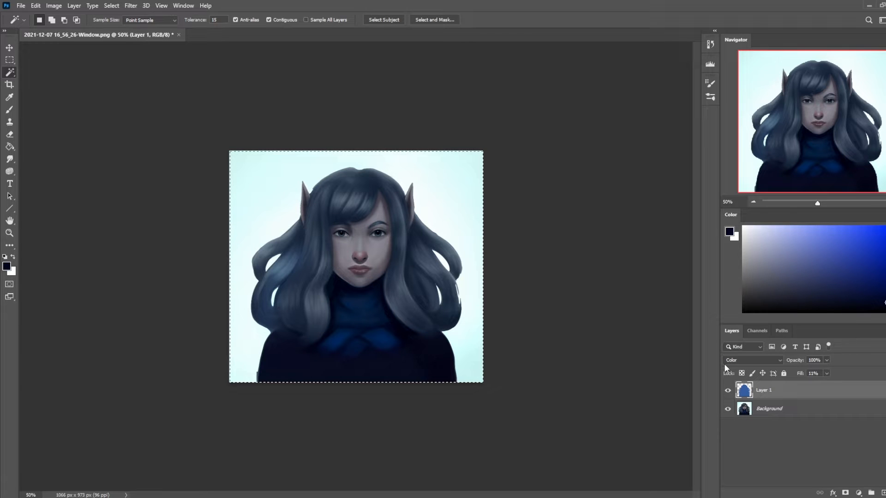
pyautogui.press('v')
pyautogui.press('Down')
pyautogui.click(775, 408)
pyautogui.click(728, 390)
# - Saturate the hair on both sides of the face and the ears with the Sponge, going from 250 px to 80 px
pyautogui.press('o')
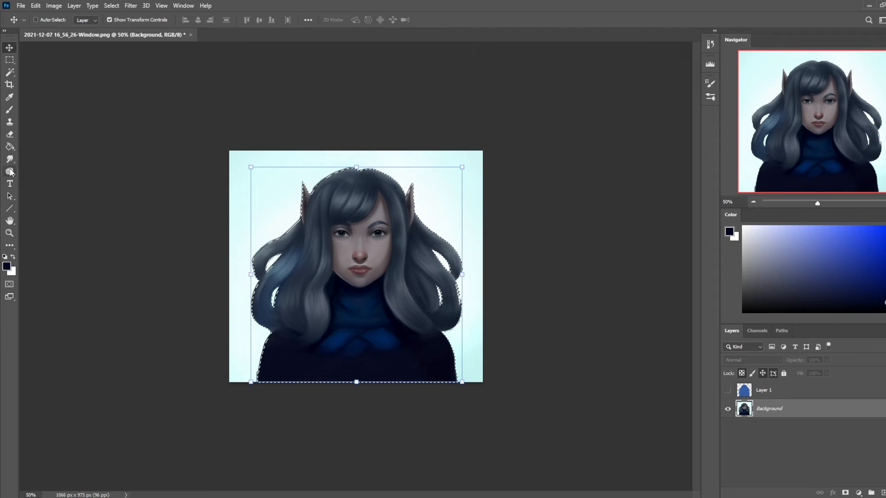
pyautogui.hotkey('ctrl', 'd')
pyautogui.moveTo(300, 214)
pyautogui.mouseDown()
pyautogui.moveTo(257, 332)
pyautogui.moveTo(277, 222)
pyautogui.moveTo(296, 321)
pyautogui.moveTo(285, 291)
pyautogui.mouseUp()
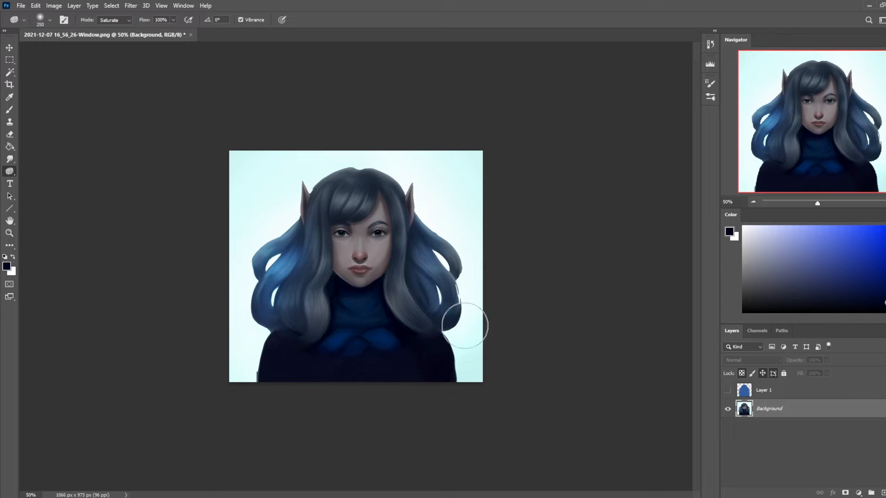
pyautogui.moveTo(447, 127)
pyautogui.mouseDown()
pyautogui.moveTo(439, 297)
pyautogui.moveTo(449, 254)
pyautogui.moveTo(475, 257)
pyautogui.moveTo(457, 281)
pyautogui.moveTo(462, 305)
pyautogui.mouseUp()
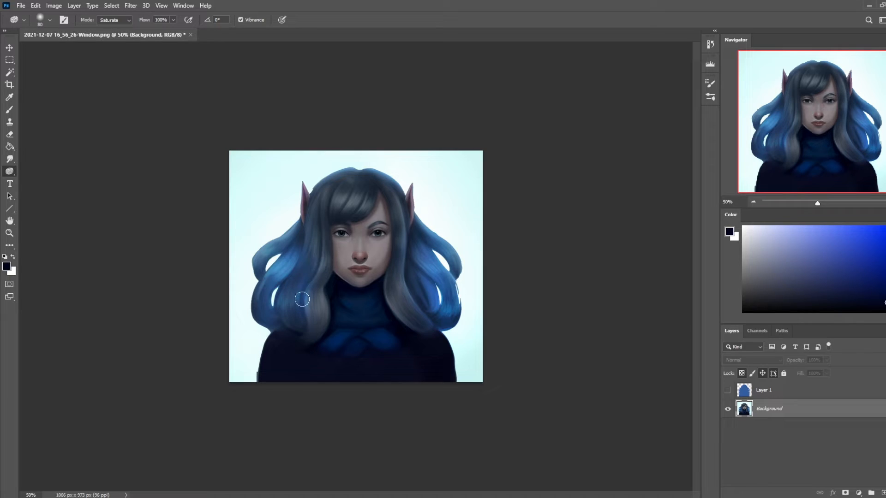
# - Invert the selection to cover the background, sample its pale tone and shift its hue by +9 with Hue/Saturation
pyautogui.press('b')
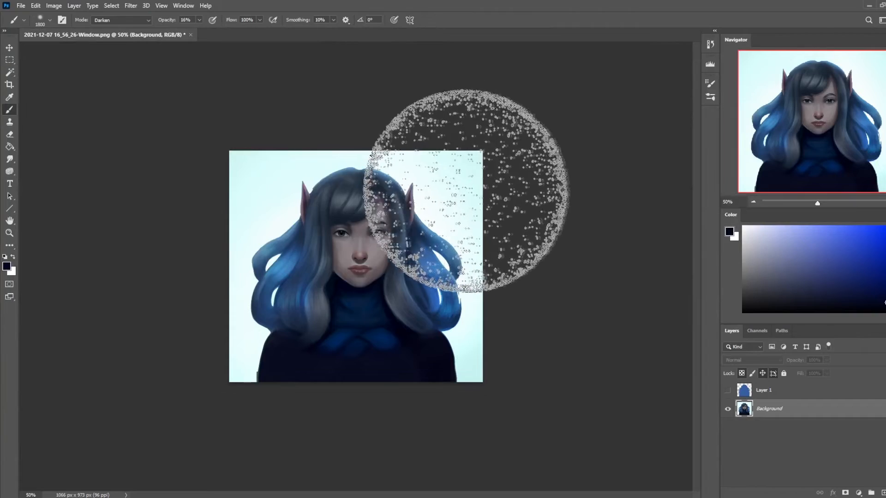
pyautogui.press('m')
pyautogui.rightClick(414, 236)
pyautogui.click(436, 251)
pyautogui.press('b')
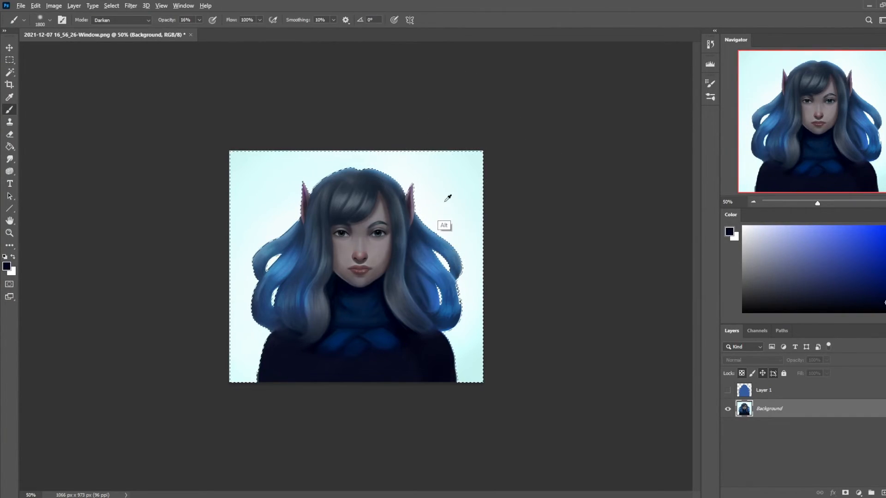
pyautogui.keyDown('alt'); pyautogui.click(444, 201); pyautogui.keyUp('alt')
pyautogui.hotkey('ctrl', 'u')
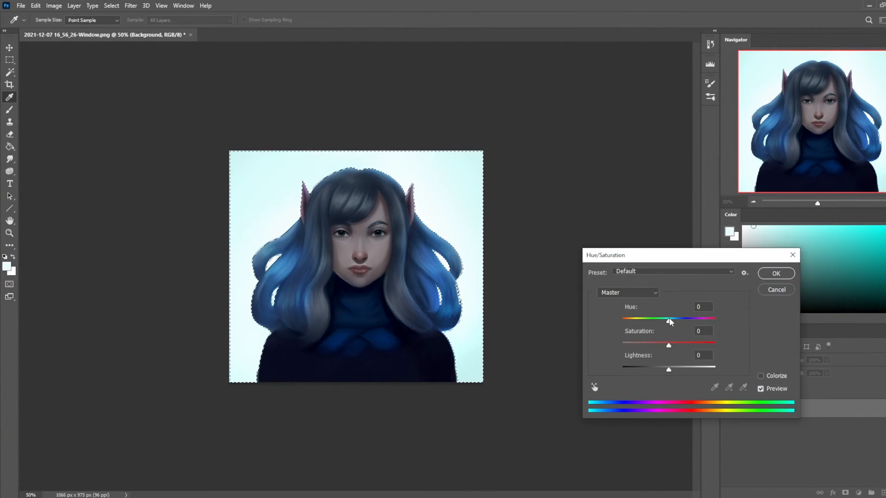
pyautogui.moveTo(668, 322); pyautogui.dragTo(672, 322)
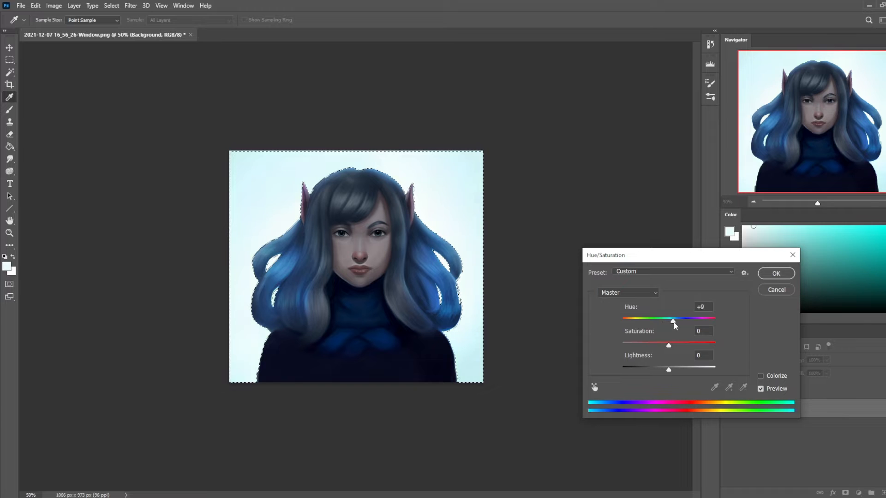
pyautogui.click(776, 274)
# - Invert the selection back to the figure and return to the Brush tool
pyautogui.press('m')
pyautogui.rightClick(388, 232)
pyautogui.click(430, 236)
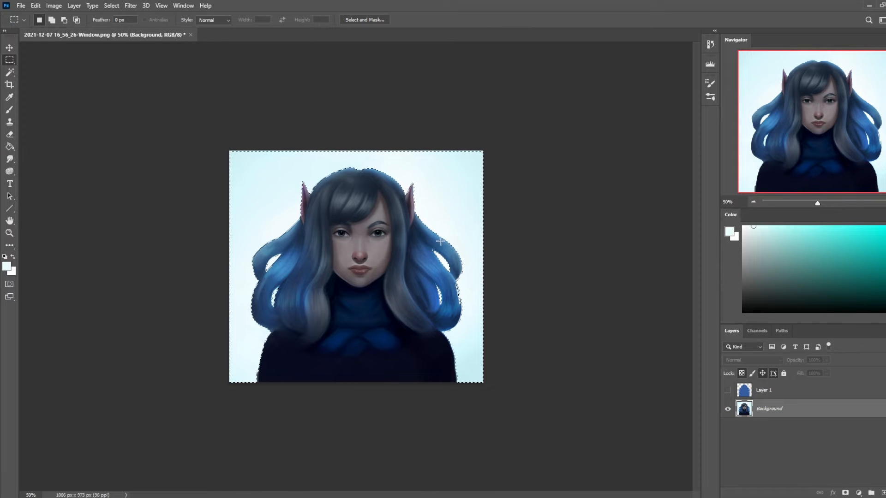
pyautogui.rightClick(447, 245)
pyautogui.click(462, 251)
pyautogui.press('b')
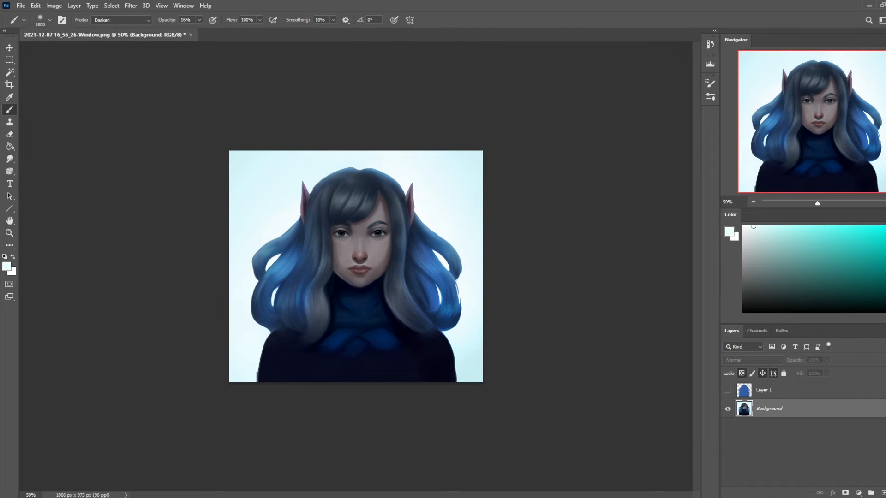
# - Paint pale pink onto both ears in Normal mode at 16% opacity with a 200 px brush, and sample the dark tone beside one ear
pyautogui.click(885, 238)
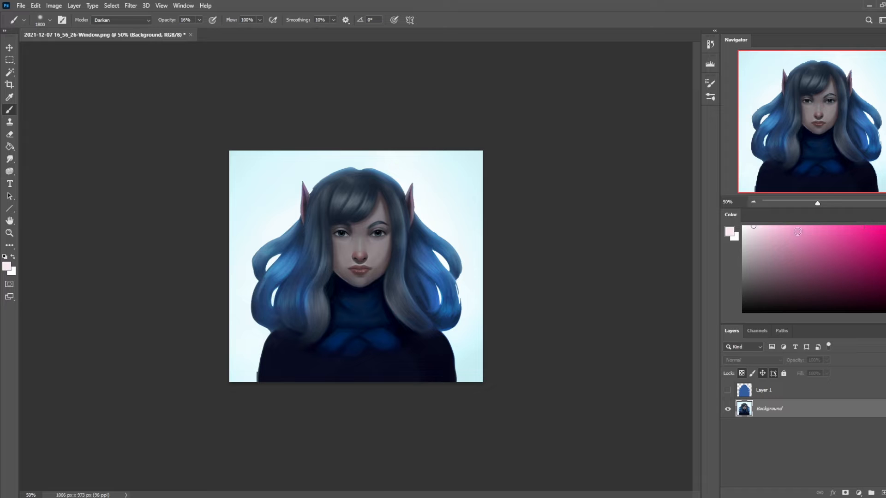
pyautogui.press('[')
pyautogui.press('[')
pyautogui.press('[')
pyautogui.press('[')
pyautogui.press('[')
pyautogui.press('[')
pyautogui.press('[')
pyautogui.press('[')
pyautogui.press('[')
pyautogui.press('[')
pyautogui.press('[')
pyautogui.press('[')
pyautogui.press('[')
pyautogui.press('[')
pyautogui.press('[')
pyautogui.press('[')
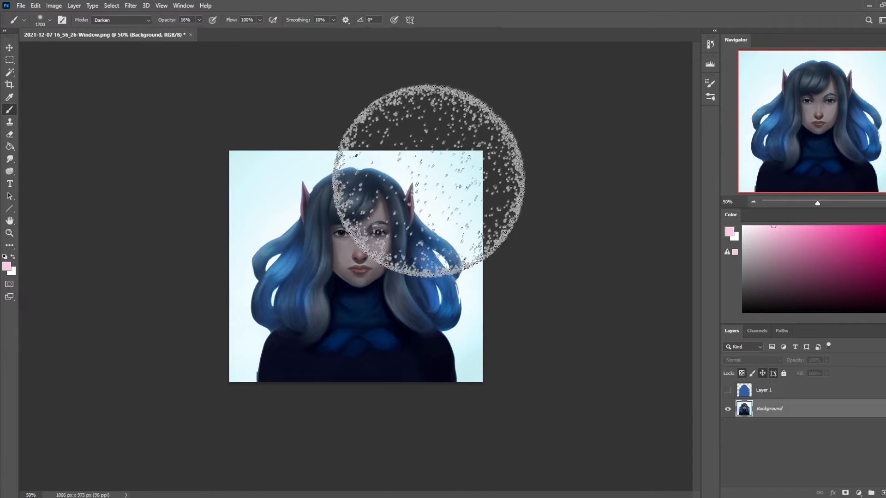
pyautogui.click(121, 20)
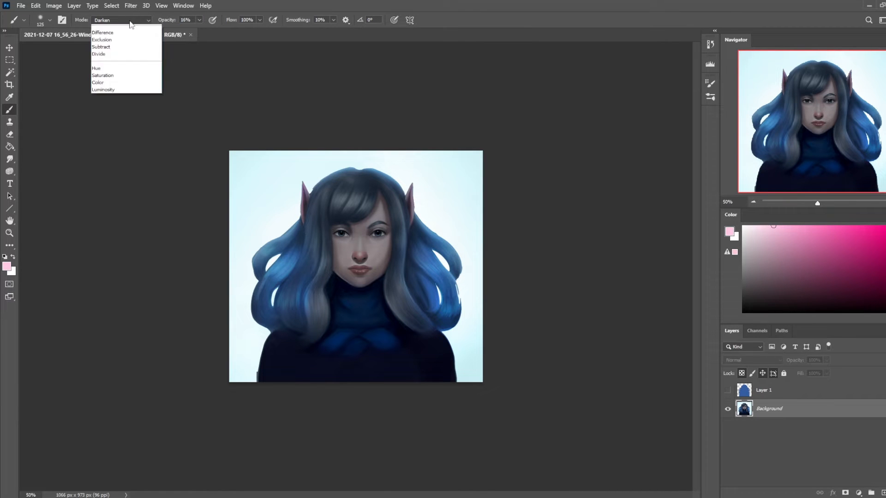
pyautogui.click(104, 28)
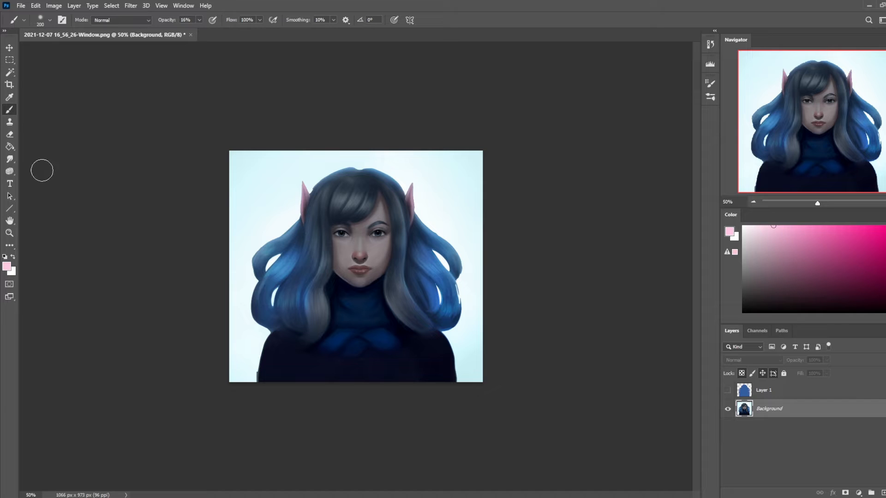
pyautogui.keyDown('alt'); pyautogui.click(309, 203); pyautogui.keyUp('alt')
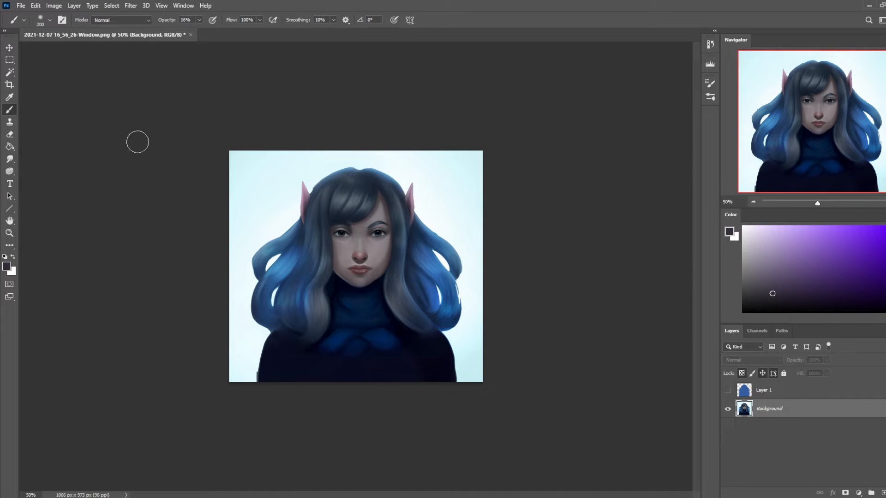
# - Brighten both ears using Dodge at 200 px, Highlights range and 11% exposure
pyautogui.rightClick(14, 171)
pyautogui.click(34, 171)
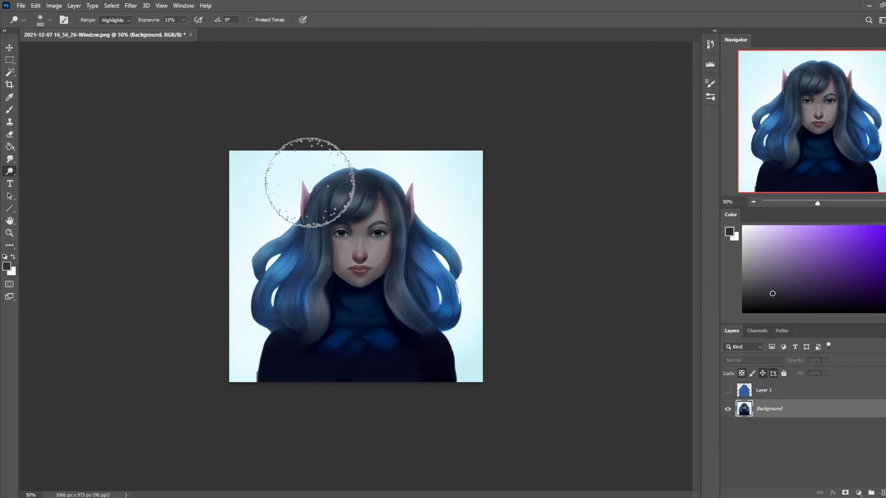
pyautogui.press('[')
pyautogui.press('[')
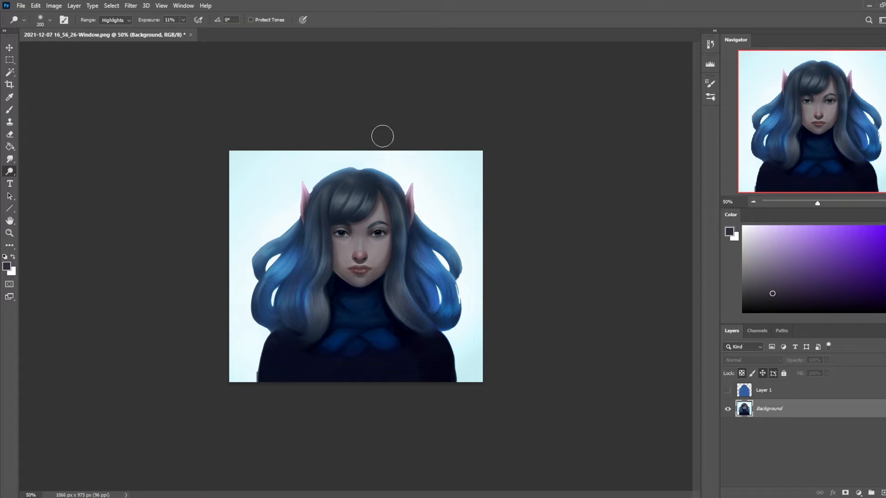
# - Sample blue from the side hair and paint it into the hair near the ears in Darken mode at 37% opacity
pyautogui.press('b')
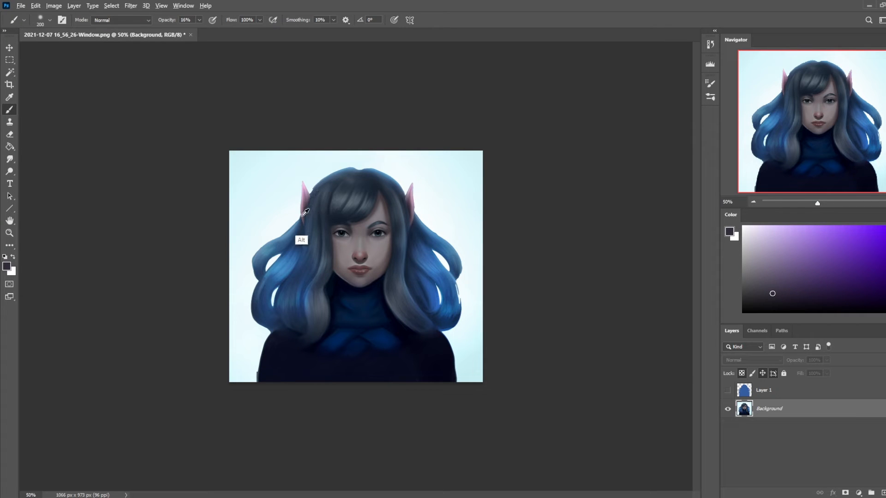
pyautogui.keyDown('alt'); pyautogui.click(307, 217); pyautogui.keyUp('alt')
pyautogui.keyDown('alt'); pyautogui.click(292, 248); pyautogui.keyUp('alt')
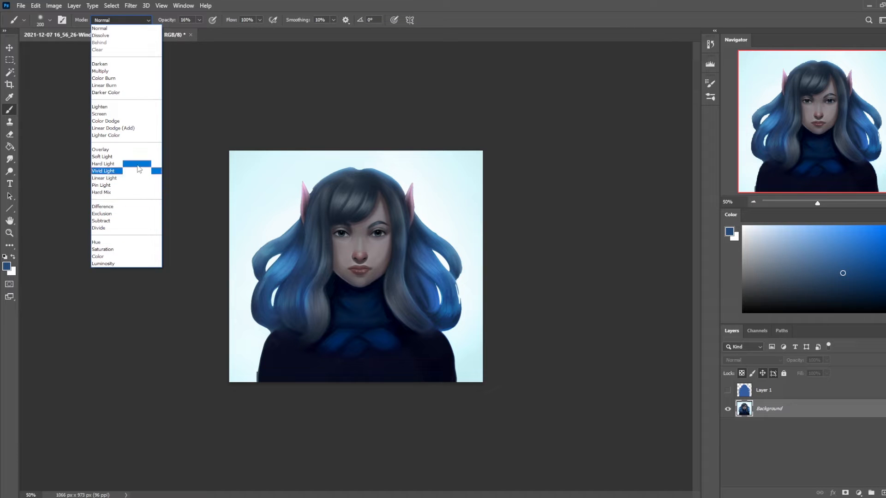
pyautogui.click(127, 65)
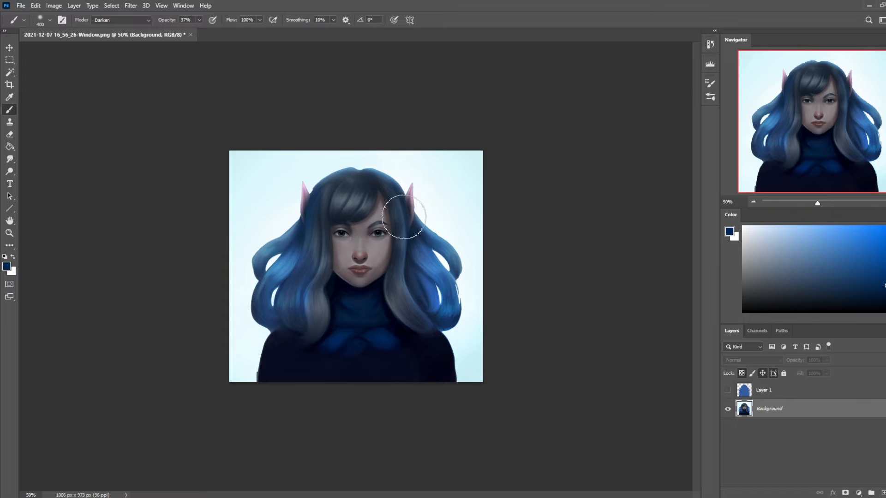
# - Enlarge the Darken brush to 1000 px and tint the crown of the hair dark blue
pyautogui.press(']')
pyautogui.press(']')
pyautogui.press(']')
pyautogui.press(']')
pyautogui.press(']')
pyautogui.press(']')
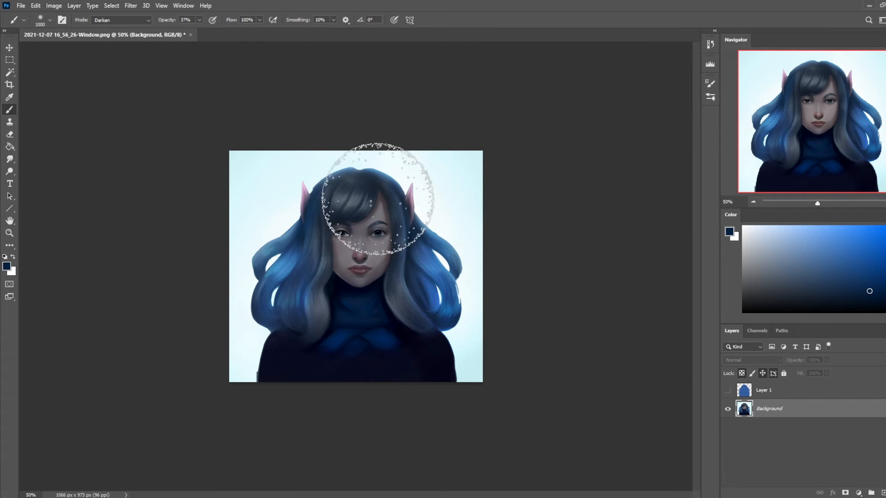
# - Smudge the hair beside the forehead at 8% strength with a 20 px brush and clear the selection
pyautogui.hotkey('ctrl', '+')
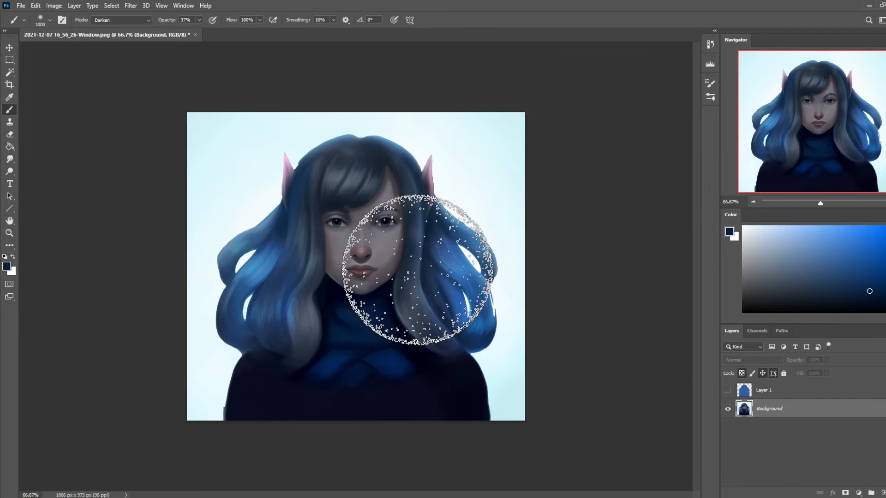
pyautogui.click(11, 159)
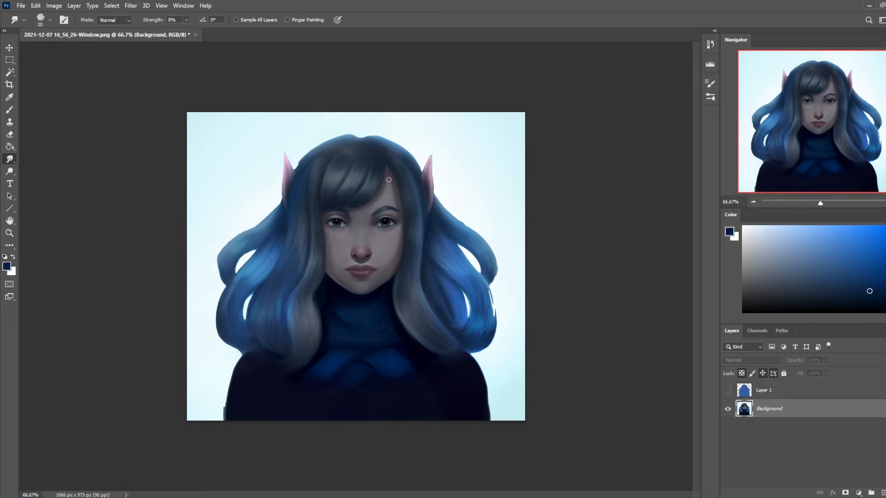
pyautogui.press('m')
pyautogui.rightClick(374, 223)
pyautogui.click(395, 229)
pyautogui.press('b')
pyautogui.click(9, 159)
# - Retouch the hair outline near the ears and crown with sampled colours, using the 30 px sketching brush in Normal mode at 100% opacity
pyautogui.press('b')
pyautogui.rightClick(349, 169)
pyautogui.doubleClick(403, 392)
pyautogui.click(121, 20)
pyautogui.click(139, 28)
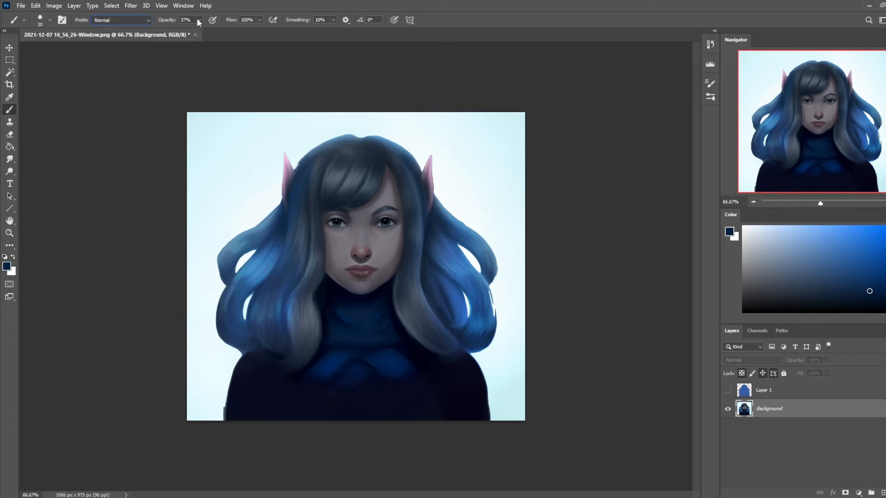
pyautogui.keyDown('alt'); pyautogui.click(300, 166); pyautogui.keyUp('alt')
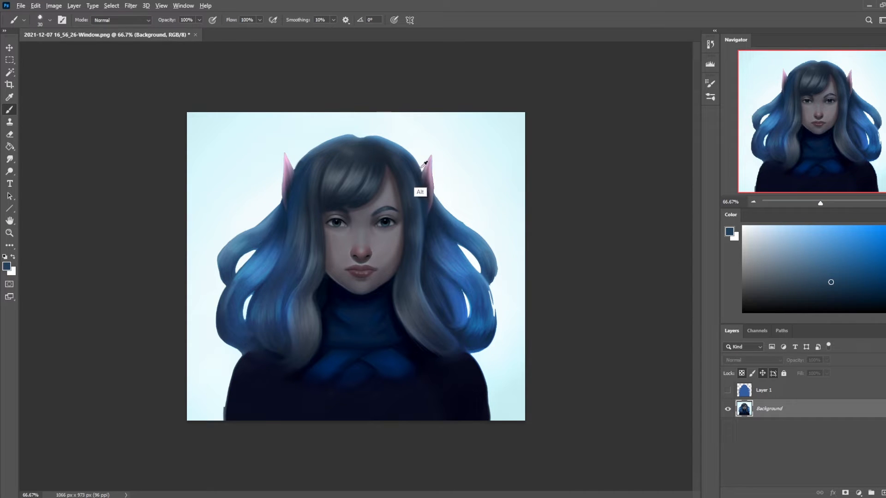
pyautogui.keyDown('alt'); pyautogui.click(411, 197); pyautogui.keyUp('alt')
pyautogui.keyDown('alt'); pyautogui.click(359, 125); pyautogui.keyUp('alt')
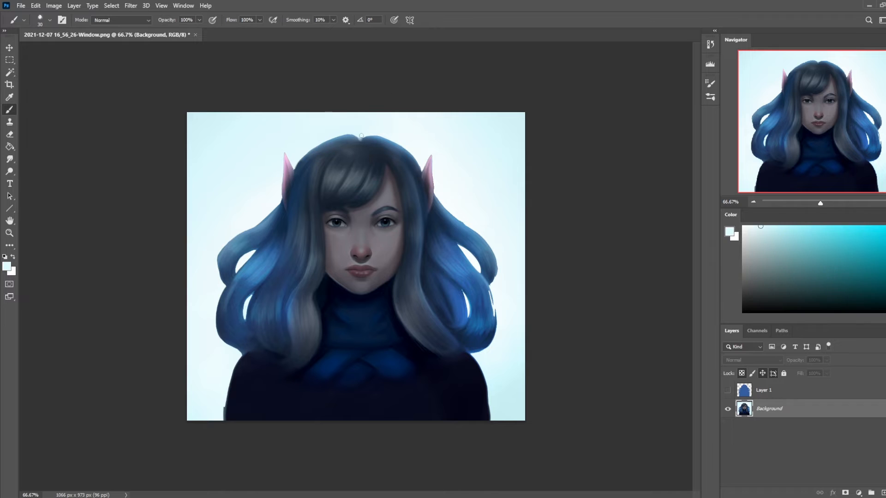
pyautogui.keyDown('alt'); pyautogui.click(362, 136); pyautogui.keyUp('alt')
# - Saturate the outer edge of the crown hair using the Sponge tool in Saturate mode at 100% flow with a small brush
pyautogui.press('o')
pyautogui.rightClick(9, 171)
pyautogui.click(37, 191)
pyautogui.press('[')
pyautogui.press('[')
pyautogui.press('[')
pyautogui.press('[')
pyautogui.press('[')
pyautogui.press('[')
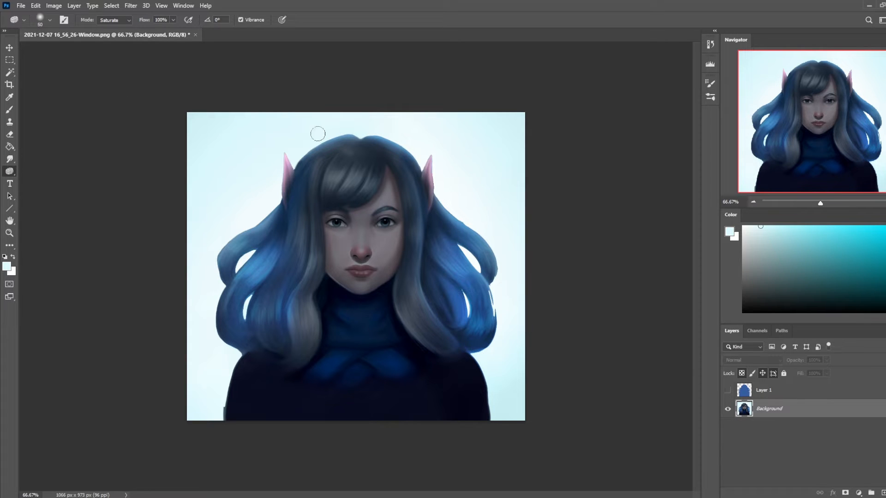
pyautogui.moveTo(326, 146)
pyautogui.mouseDown()
pyautogui.moveTo(305, 161)
pyautogui.moveTo(321, 147)
pyautogui.moveTo(357, 139)
pyautogui.moveTo(346, 137)
pyautogui.moveTo(352, 168)
pyautogui.moveTo(372, 137)
pyautogui.moveTo(416, 157)
pyautogui.mouseUp()
pyautogui.hotkey('ctrl', '-')
pyautogui.hotkey('ctrl', '-')
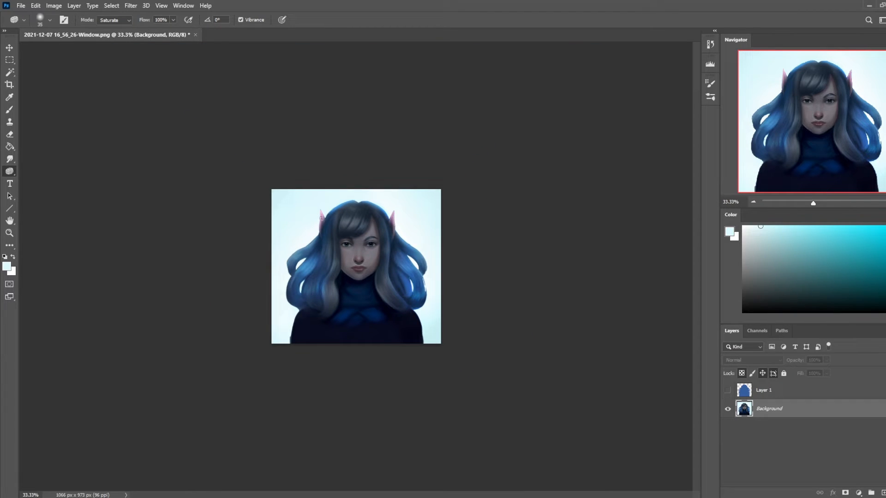
pyautogui.press('b')
pyautogui.keyDown('alt'); pyautogui.click(393, 219); pyautogui.keyUp('alt')
pyautogui.click(728, 391)
pyautogui.click(761, 392)
pyautogui.keyDown('ctrl'); pyautogui.click(744, 391); pyautogui.keyUp('ctrl')
pyautogui.press('v')
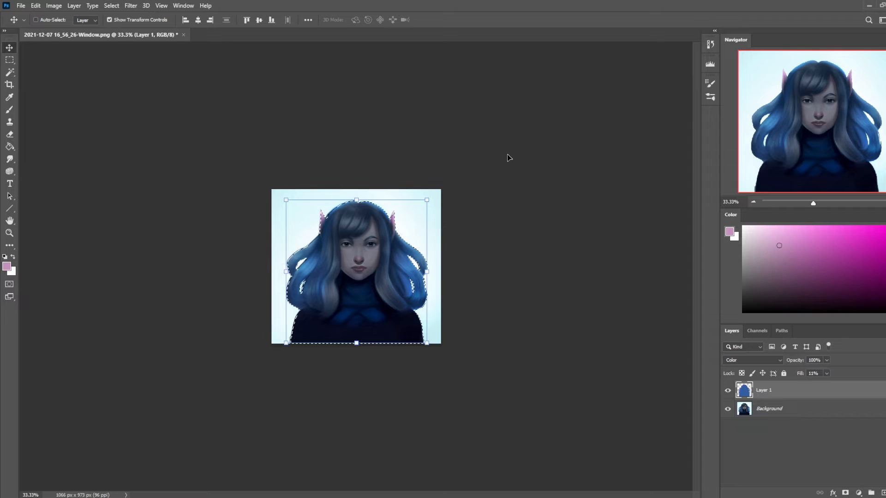
pyautogui.hotkey('ctrl', '+')
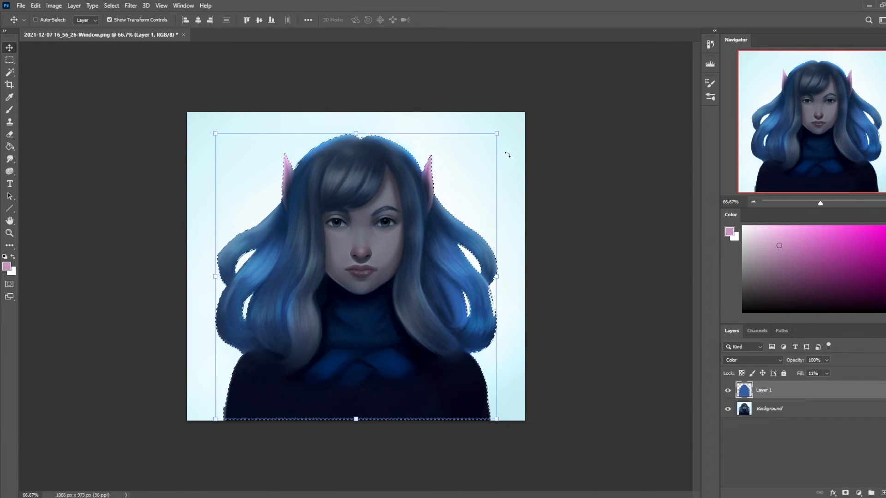
pyautogui.press('m')
pyautogui.rightClick(372, 217)
pyautogui.click(406, 240)
pyautogui.rightClick(411, 213)
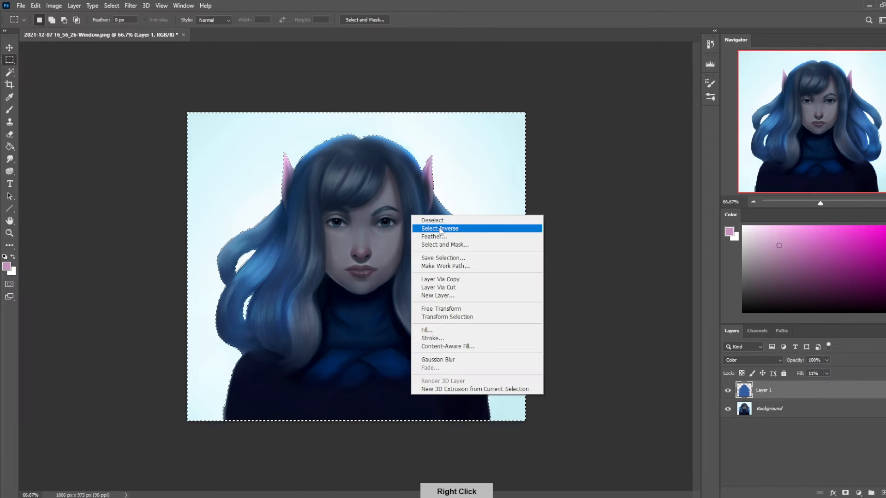
pyautogui.click(440, 229)
pyautogui.hotkey('ctrl', 'd')
pyautogui.press('b')
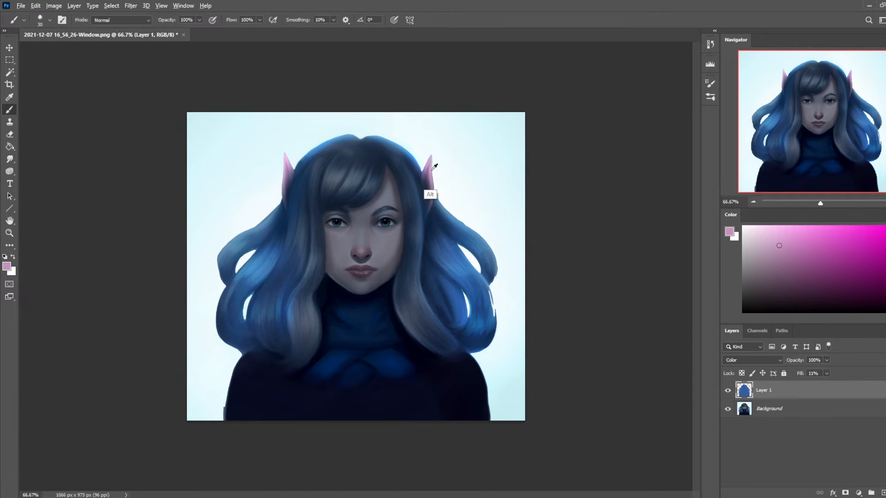
pyautogui.keyDown('alt'); pyautogui.click(429, 170); pyautogui.keyUp('alt')
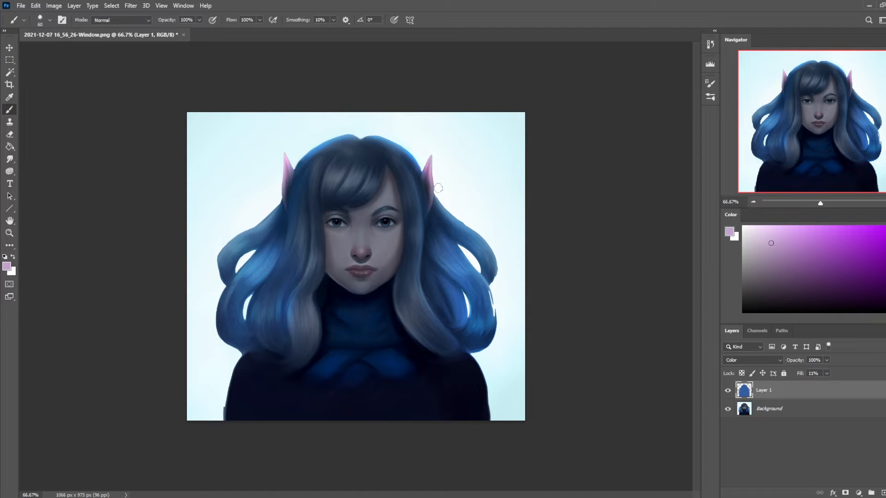
pyautogui.click(121, 22)
pyautogui.click(125, 31)
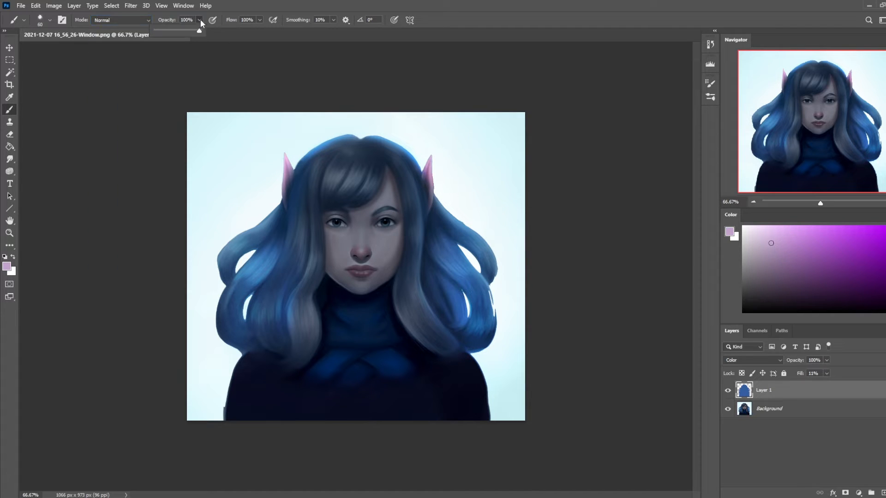
pyautogui.click(769, 409)
pyautogui.click(728, 390)
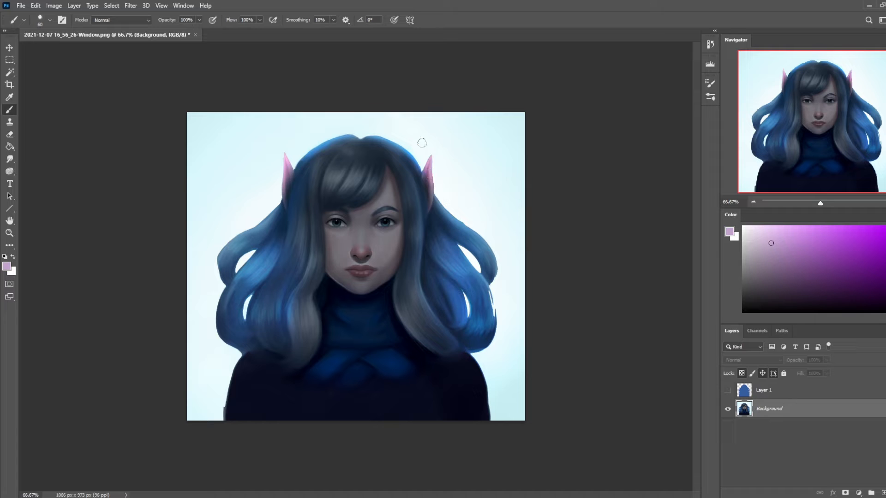
# - Sample pink from the ear and paint over both ears on the Background layer at 46% opacity with a 60 px brush
pyautogui.press('alt')
pyautogui.keyDown('alt'); pyautogui.click(434, 163); pyautogui.keyUp('alt')
pyautogui.click(198, 20)
pyautogui.moveTo(198, 30); pyautogui.dragTo(176, 30)
pyautogui.moveTo(432, 174); pyautogui.dragTo(428, 177)
pyautogui.moveTo(290, 165); pyautogui.dragTo(288, 175)
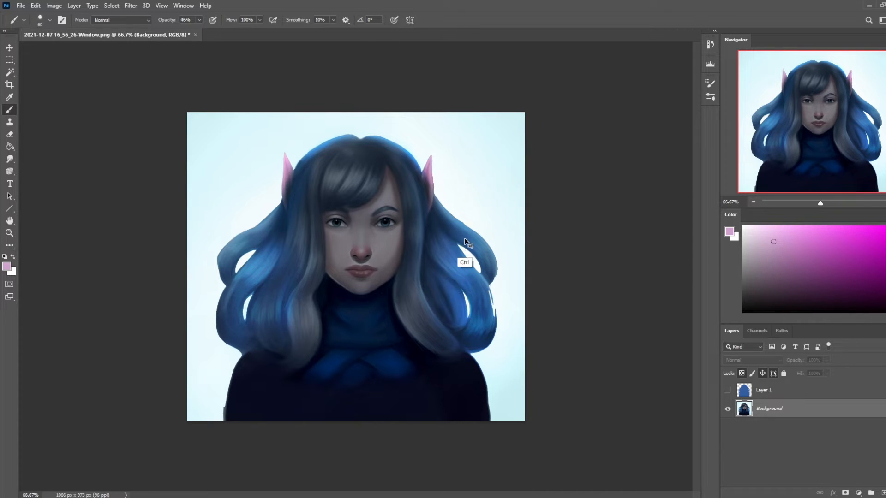
pyautogui.hotkey('ctrl', '-')
pyautogui.hotkey('ctrl', '-')
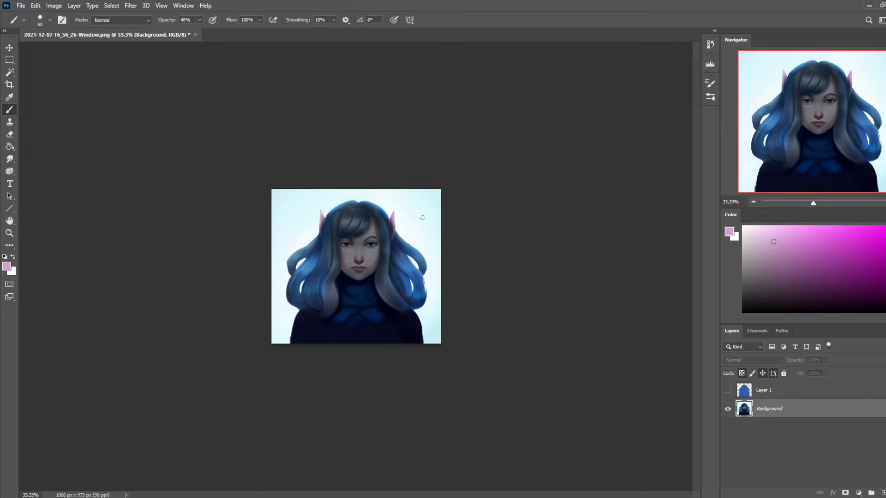
# - Choose the 30 px sketching brush and add a new layer above the Background for the loose hair strands
pyautogui.rightClick(405, 262)
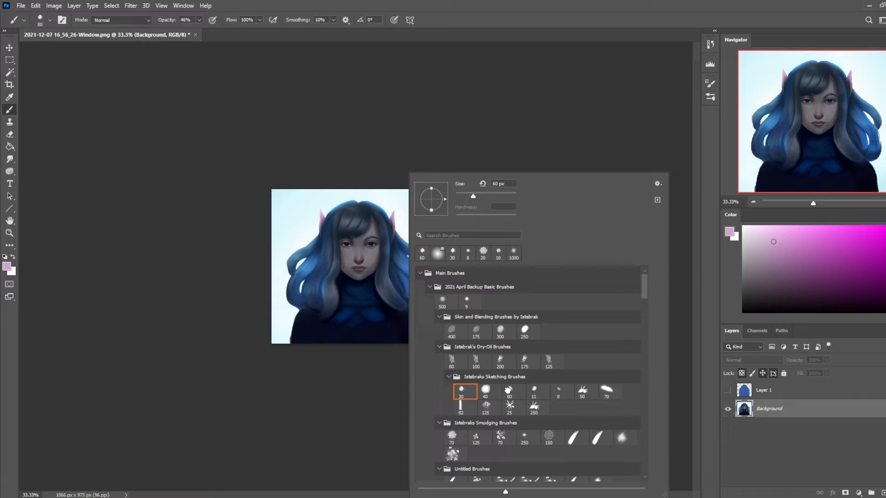
pyautogui.doubleClick(461, 391)
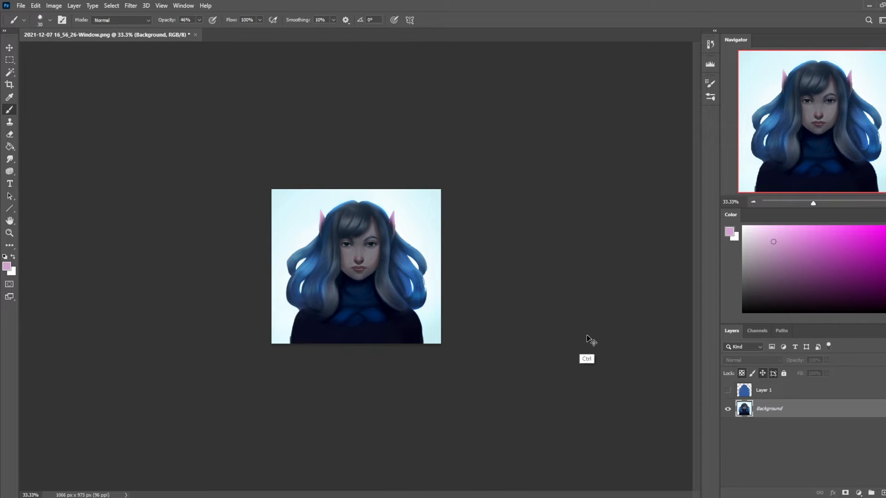
pyautogui.hotkey('ctrl', '+')
pyautogui.keyDown('alt'); pyautogui.click(292, 236); pyautogui.keyUp('alt')
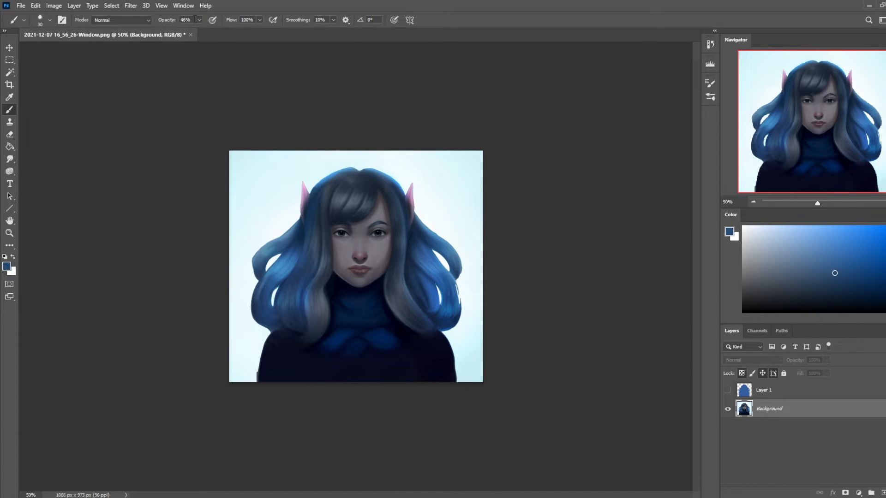
pyautogui.click(884, 493)
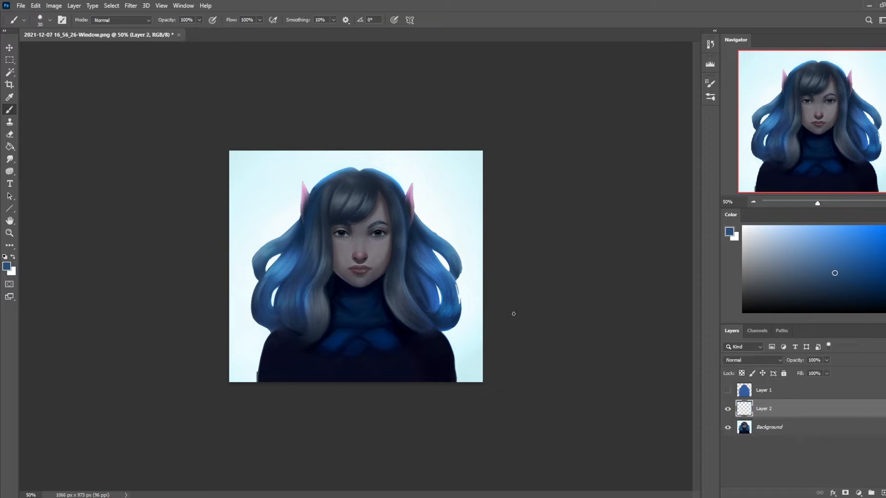
# - Sample blue from the hair and paint a thin loose strand arching outside the upper left curl at 100% opacity
pyautogui.keyDown('alt'); pyautogui.click(290, 234); pyautogui.keyUp('alt')
pyautogui.press('m')
pyautogui.rightClick(326, 252)
pyautogui.click(348, 260)
pyautogui.press('b')
pyautogui.keyDown('alt'); pyautogui.click(298, 235); pyautogui.keyUp('alt')
pyautogui.moveTo(298, 220); pyautogui.dragTo(251, 260)
pyautogui.hotkey('ctrl', 'z')
pyautogui.keyDown('alt'); pyautogui.click(287, 237); pyautogui.keyUp('alt')
pyautogui.moveTo(295, 221); pyautogui.dragTo(253, 255)
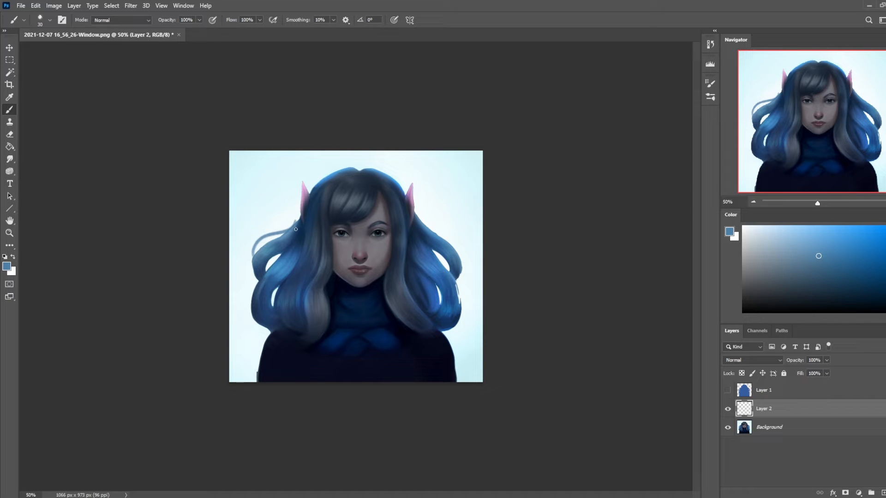
# - Paint more loose blue strands over the upper left curl, resampling a hair blue between strokes
pyautogui.moveTo(296, 222); pyautogui.dragTo(251, 243)
pyautogui.hotkey('ctrl', 'z')
pyautogui.moveTo(299, 223)
pyautogui.mouseDown()
pyautogui.moveTo(253, 256)
pyautogui.moveTo(255, 242)
pyautogui.moveTo(254, 257)
pyautogui.mouseUp()
pyautogui.moveTo(297, 228)
pyautogui.mouseDown()
pyautogui.moveTo(253, 254)
pyautogui.moveTo(293, 255)
pyautogui.mouseUp()
pyautogui.keyDown('alt'); pyautogui.click(285, 237); pyautogui.keyUp('alt')
pyautogui.moveTo(273, 233); pyautogui.dragTo(291, 226)
# - Sample lighter blues and paint a matching loose strand outside the upper right curl with a 25 px brush
pyautogui.keyDown('alt'); pyautogui.click(429, 232); pyautogui.keyUp('alt')
pyautogui.moveTo(429, 229); pyautogui.dragTo(463, 256)
pyautogui.hotkey('ctrl', 'z')
pyautogui.keyDown('alt'); pyautogui.click(427, 230); pyautogui.keyUp('alt')
pyautogui.hotkey('ctrl', 'z')
pyautogui.keyDown('alt'); pyautogui.click(430, 239); pyautogui.keyUp('alt')
pyautogui.hotkey('ctrl', 'z')
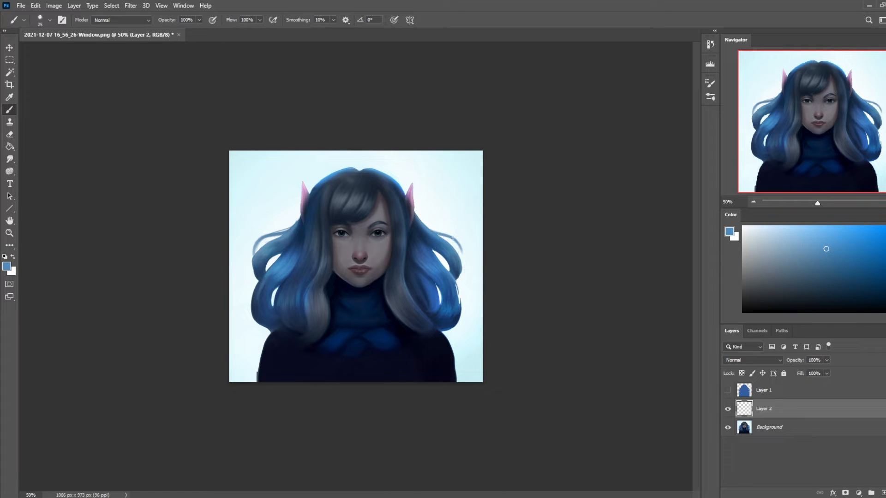
# - Refine the loose strands from below the right ear to the outer right curl, undoing unwanted strokes and resampling blues
pyautogui.keyDown('alt'); pyautogui.click(422, 226); pyautogui.keyUp('alt')
pyautogui.moveTo(417, 213)
pyautogui.mouseDown()
pyautogui.moveTo(461, 238)
pyautogui.moveTo(439, 244)
pyautogui.moveTo(445, 235)
pyautogui.moveTo(464, 250)
pyautogui.mouseUp()
pyautogui.hotkey('ctrl', 'z')
pyautogui.keyDown('alt'); pyautogui.click(429, 235); pyautogui.keyUp('alt')
pyautogui.hotkey('ctrl', 'z')
pyautogui.hotkey('ctrl', 'z')
pyautogui.hotkey('ctrl', 'z')
pyautogui.moveTo(416, 214); pyautogui.dragTo(442, 230)
pyautogui.hotkey('ctrl', 'z')
pyautogui.moveTo(417, 217); pyautogui.dragTo(456, 249)
pyautogui.hotkey('ctrl', 'z')
pyautogui.hotkey('ctrl', 'z')
pyautogui.hotkey('ctrl', 'z')
pyautogui.hotkey('ctrl', 'z')
pyautogui.moveTo(421, 219); pyautogui.dragTo(440, 235)
pyautogui.hotkey('ctrl', 'z')
pyautogui.keyDown('alt'); pyautogui.click(425, 225); pyautogui.keyUp('alt')
# - Paint a dark blue strand looping outward from the middle left hair down to the lower left curl
pyautogui.keyDown('alt'); pyautogui.click(430, 269); pyautogui.keyUp('alt')
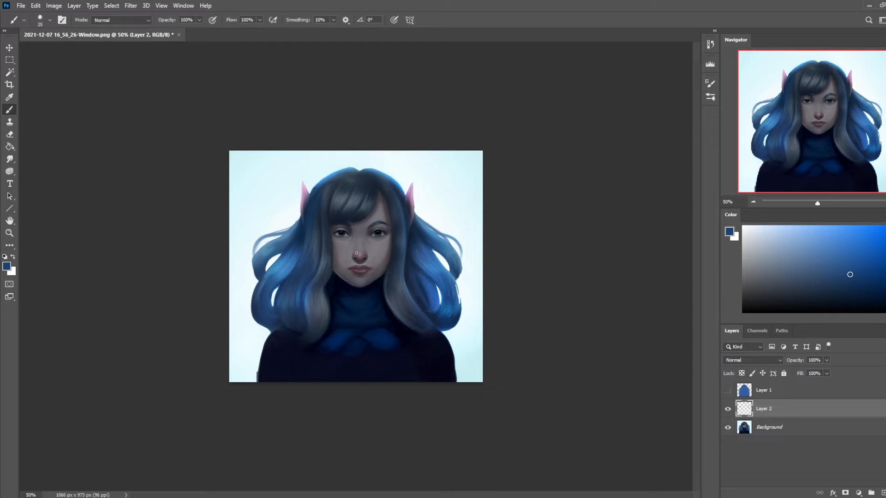
pyautogui.keyDown('alt'); pyautogui.click(288, 285); pyautogui.keyUp('alt')
pyautogui.keyDown('alt'); pyautogui.click(290, 243); pyautogui.keyUp('alt')
pyautogui.moveTo(279, 256); pyautogui.dragTo(242, 316)
pyautogui.hotkey('ctrl', 'z')
pyautogui.moveTo(285, 255); pyautogui.dragTo(249, 310)
pyautogui.hotkey('ctrl', 'z')
pyautogui.keyDown('alt'); pyautogui.click(282, 282); pyautogui.keyUp('alt')
pyautogui.moveTo(282, 257); pyautogui.dragTo(257, 326)
pyautogui.hotkey('ctrl', 'z')
pyautogui.moveTo(285, 252)
pyautogui.mouseDown()
pyautogui.moveTo(252, 282)
pyautogui.moveTo(252, 309)
pyautogui.mouseUp()
pyautogui.keyDown('alt'); pyautogui.click(256, 312); pyautogui.keyUp('alt')
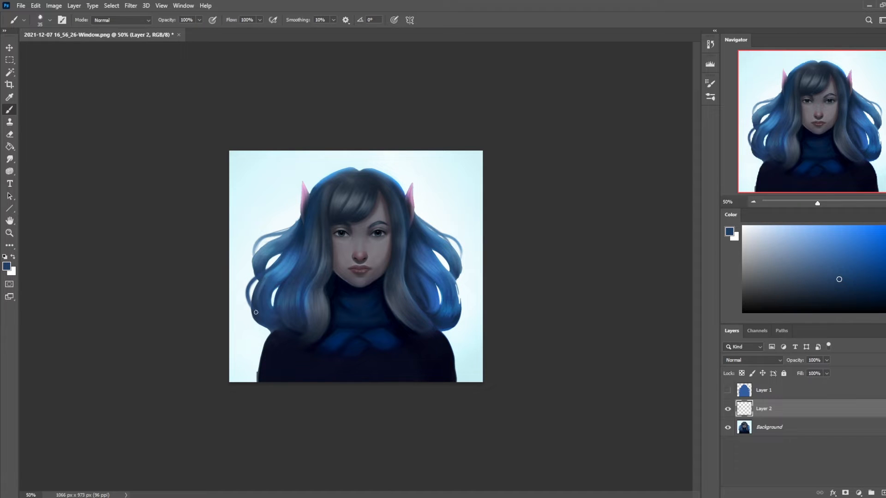
# - Sample lighter blue and paint highlights where the looping strand leaves the middle left hair, undoing unwanted strokes
pyautogui.keyDown('alt'); pyautogui.click(283, 288); pyautogui.keyUp('alt')
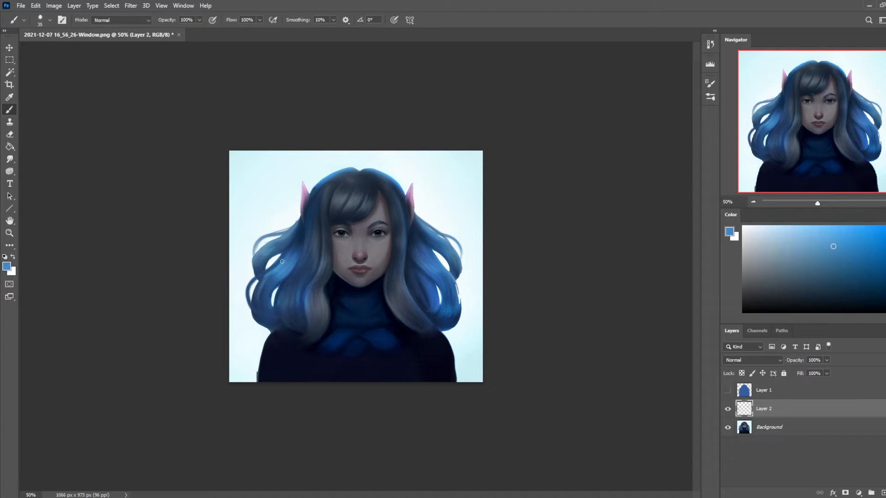
pyautogui.moveTo(290, 253); pyautogui.dragTo(251, 280)
pyautogui.hotkey('ctrl', 'z')
pyautogui.moveTo(288, 252); pyautogui.dragTo(251, 283)
pyautogui.hotkey('ctrl', 'z')
pyautogui.moveTo(288, 253); pyautogui.dragTo(247, 299)
pyautogui.keyDown('alt'); pyautogui.click(289, 248); pyautogui.keyUp('alt')
pyautogui.hotkey('ctrl', 'z')
pyautogui.moveTo(291, 252); pyautogui.dragTo(269, 275)
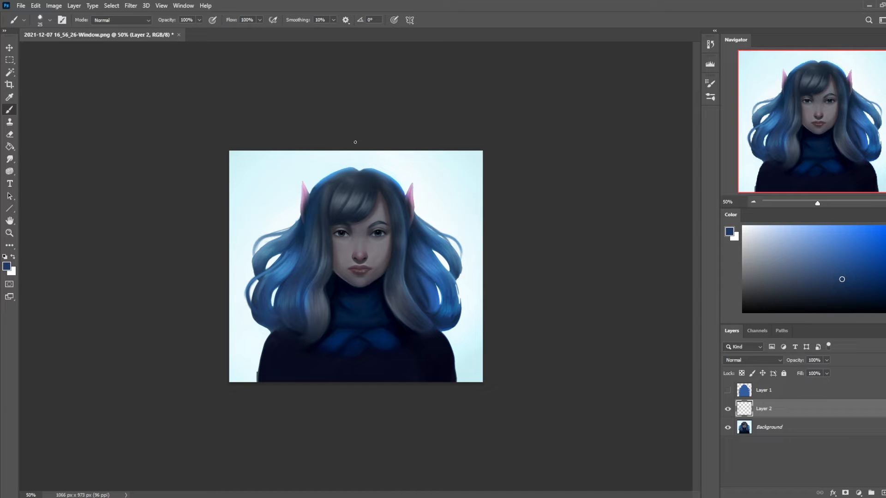
# - Blend the upper left hair around the background gap with blues sampled nearby, using a 25 px brush
pyautogui.keyDown('alt'); pyautogui.click(289, 252); pyautogui.keyUp('alt')
pyautogui.press(']')
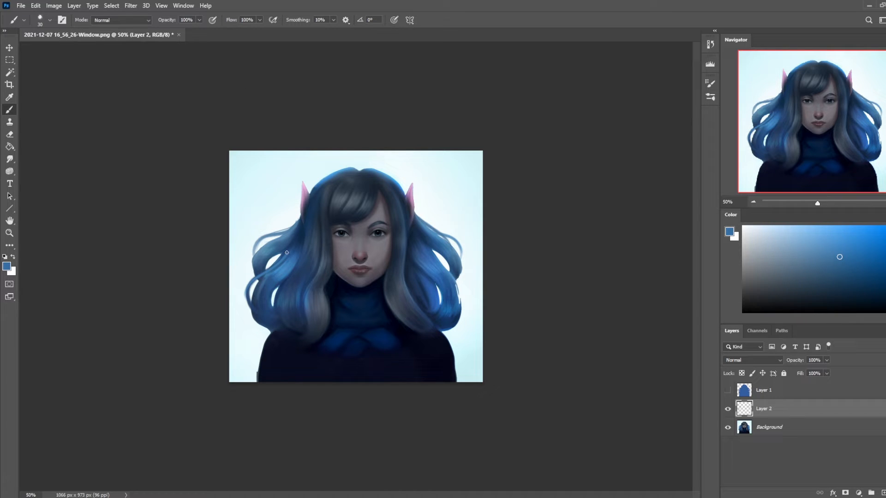
pyautogui.press('[')
pyautogui.moveTo(283, 257); pyautogui.dragTo(302, 225)
pyautogui.keyDown('alt'); pyautogui.click(282, 254); pyautogui.keyUp('alt')
pyautogui.keyDown('alt'); pyautogui.click(305, 227); pyautogui.keyUp('alt')
pyautogui.keyDown('alt'); pyautogui.click(301, 238); pyautogui.keyUp('alt')
pyautogui.moveTo(275, 250); pyautogui.dragTo(262, 254)
pyautogui.hotkey('ctrl', 'z')
pyautogui.press('r')
pyautogui.press(']')
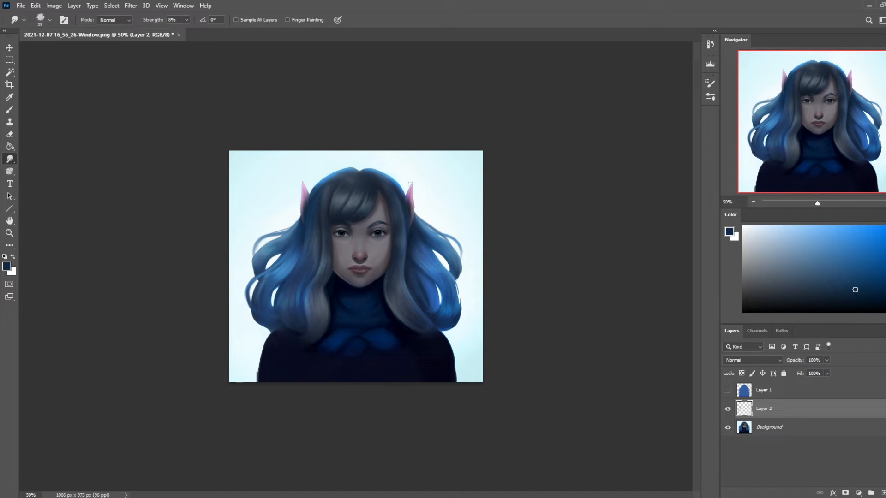
# - Cover the white gap along the lower right curl's outer edge with sampled blue, using a 20 px brush
pyautogui.press('v')
pyautogui.press('b')
pyautogui.keyDown('alt'); pyautogui.click(454, 297); pyautogui.keyUp('alt')
pyautogui.moveTo(458, 284); pyautogui.dragTo(459, 304)
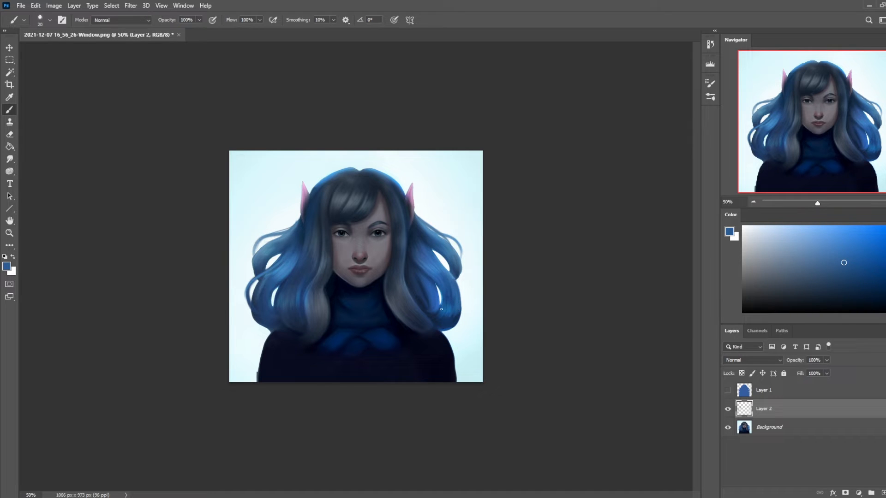
pyautogui.moveTo(454, 286); pyautogui.dragTo(462, 265)
pyautogui.keyDown('alt'); pyautogui.click(457, 278); pyautogui.keyUp('alt')
# - Reduce the brush to 9 px and paint fine light blue flyaway strands along the upper sides of the hair
pyautogui.keyDown('alt'); pyautogui.click(434, 236); pyautogui.keyUp('alt')
pyautogui.press('[')
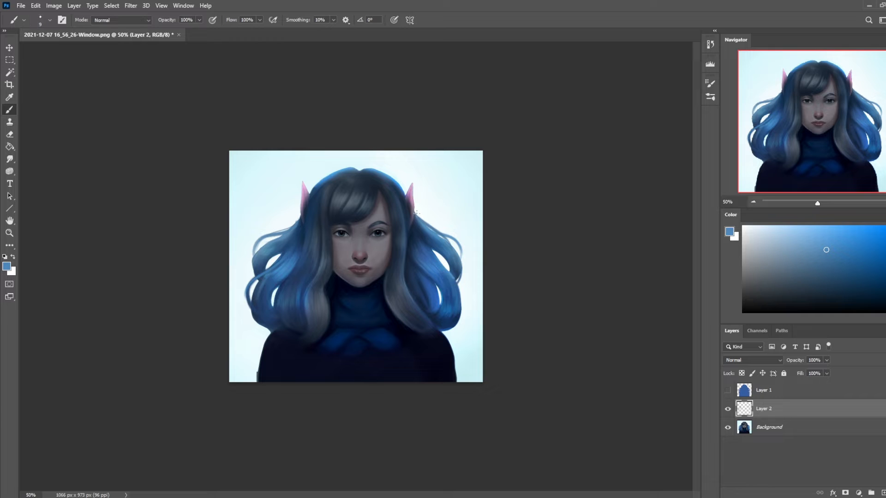
pyautogui.keyDown('alt'); pyautogui.click(299, 232); pyautogui.keyUp('alt')
pyautogui.moveTo(295, 230)
pyautogui.mouseDown()
pyautogui.moveTo(274, 233)
pyautogui.moveTo(254, 251)
pyautogui.mouseUp()
pyautogui.hotkey('ctrl', 'z')
pyautogui.keyDown('alt'); pyautogui.click(283, 239); pyautogui.keyUp('alt')
pyautogui.moveTo(294, 224); pyautogui.dragTo(254, 244)
pyautogui.hotkey('ctrl', 'z')
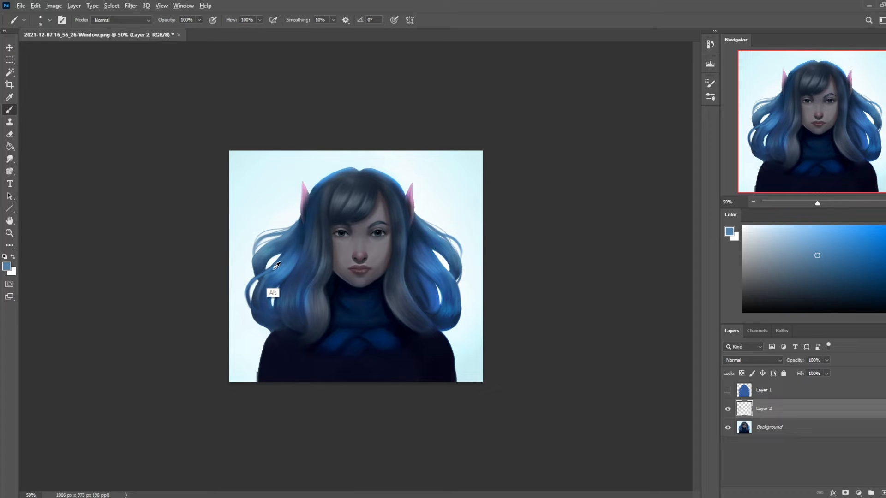
# - Sample dark and light blues and rework the left curls with a 35 px brush
pyautogui.keyDown('alt'); pyautogui.click(253, 303); pyautogui.keyUp('alt')
pyautogui.keyDown('alt'); pyautogui.click(261, 273); pyautogui.keyUp('alt')
pyautogui.keyDown('alt'); pyautogui.click(256, 294); pyautogui.keyUp('alt')
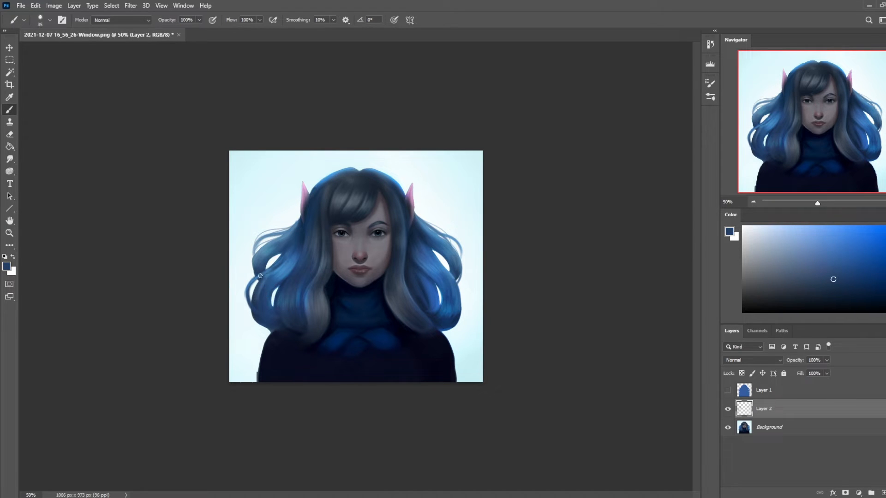
pyautogui.keyDown('alt'); pyautogui.click(288, 290); pyautogui.keyUp('alt')
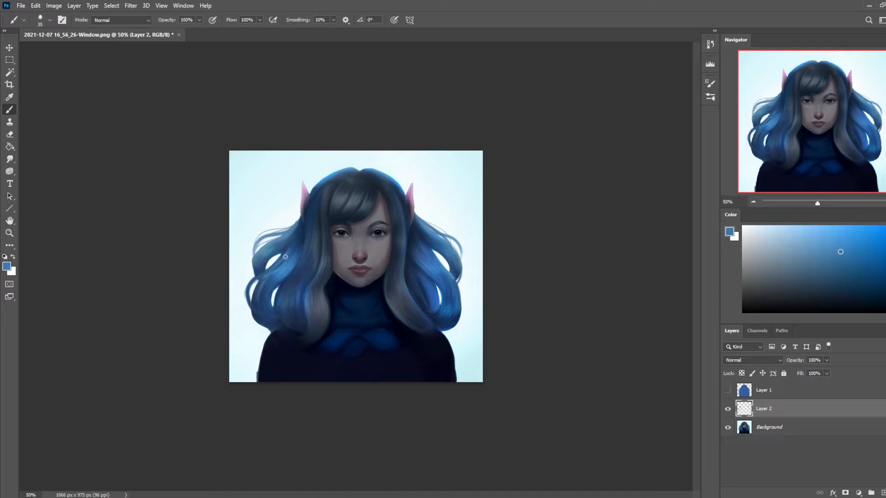
pyautogui.keyDown('alt'); pyautogui.click(272, 271); pyautogui.keyUp('alt')
pyautogui.keyDown('alt'); pyautogui.click(297, 262); pyautogui.keyUp('alt')
# - Tint the grey lock left of the face with sampled blue, using the soft basic brush in Color mode at 200 px
pyautogui.rightClick(323, 262)
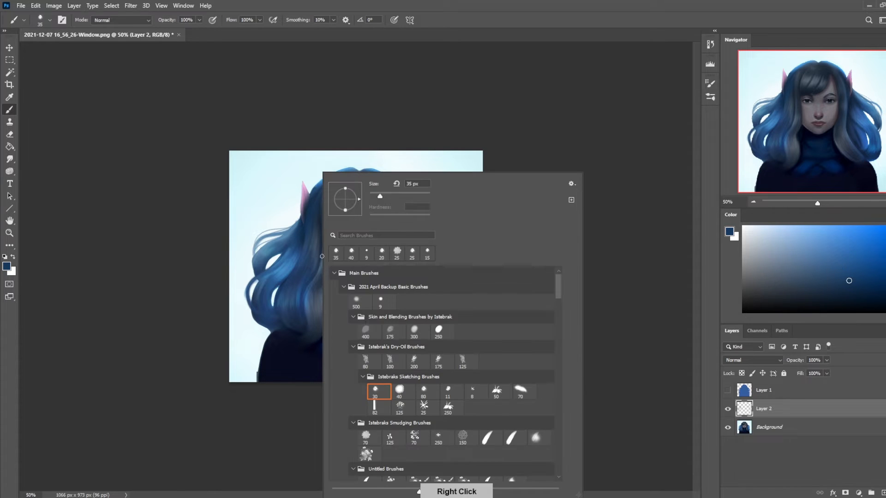
pyautogui.doubleClick(362, 308)
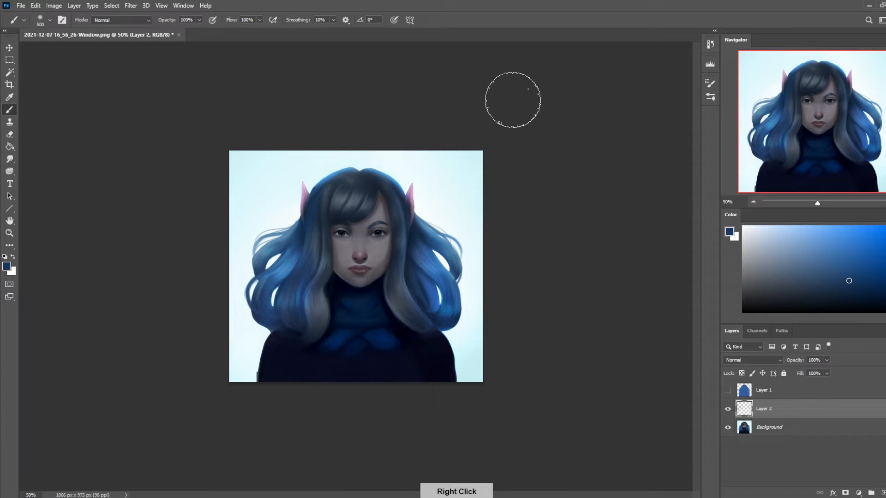
pyautogui.click(105, 21)
pyautogui.click(121, 253)
pyautogui.keyDown('alt'); pyautogui.click(296, 279); pyautogui.keyUp('alt')
pyautogui.press('[')
pyautogui.press('[')
pyautogui.press('[')
pyautogui.moveTo(308, 341); pyautogui.dragTo(337, 244)
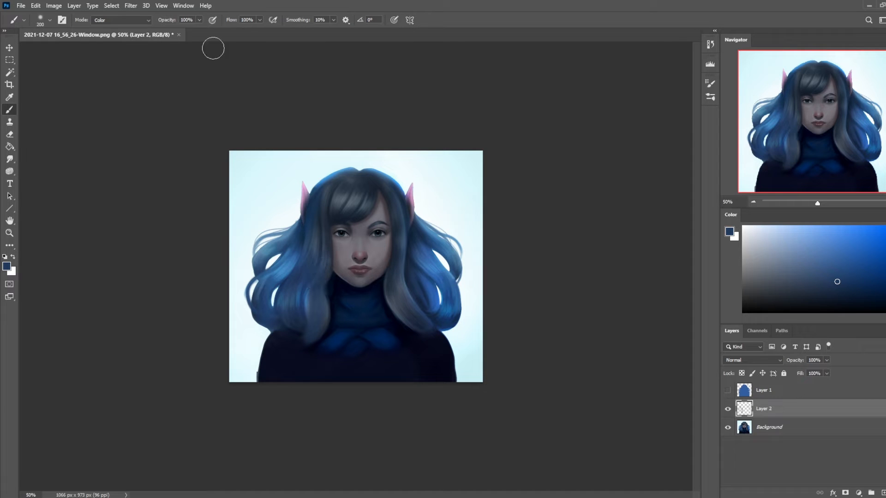
# - Merge Layer 2 with the blue hair tint down into the Background layer
pyautogui.rightClick(786, 429)
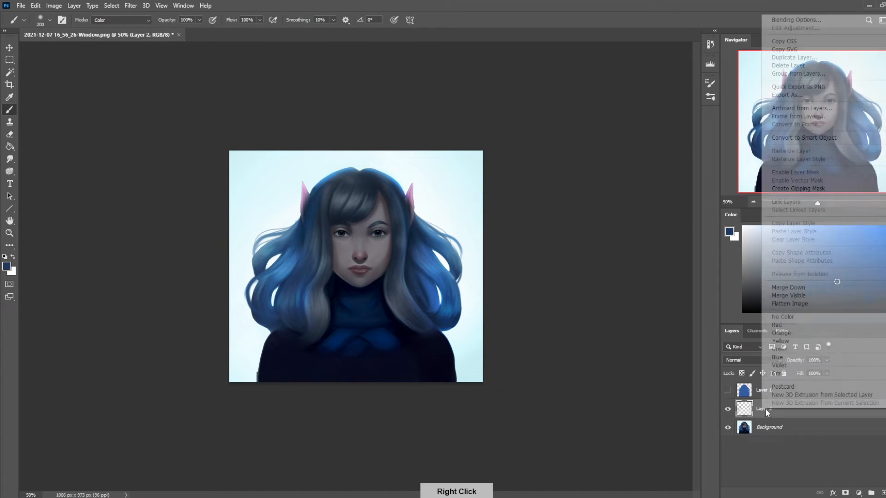
pyautogui.click(788, 287)
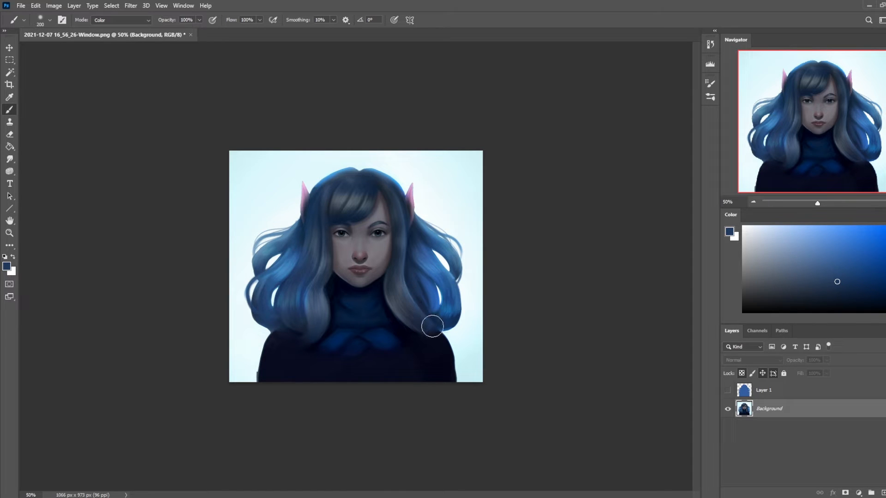
pyautogui.scroll(-3, 387, 301)
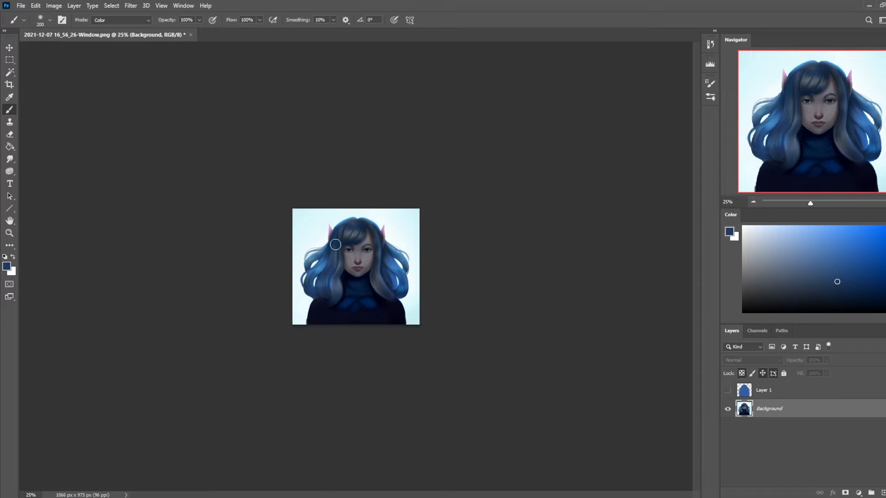
# - Sample the near-white backdrop colour and set the brush to Normal mode at 40% opacity
pyautogui.keyDown('alt'); pyautogui.click(413, 279); pyautogui.keyUp('alt')
pyautogui.press(']')
pyautogui.press(']')
pyautogui.press(']')
pyautogui.press(']')
pyautogui.press('[')
pyautogui.press('[')
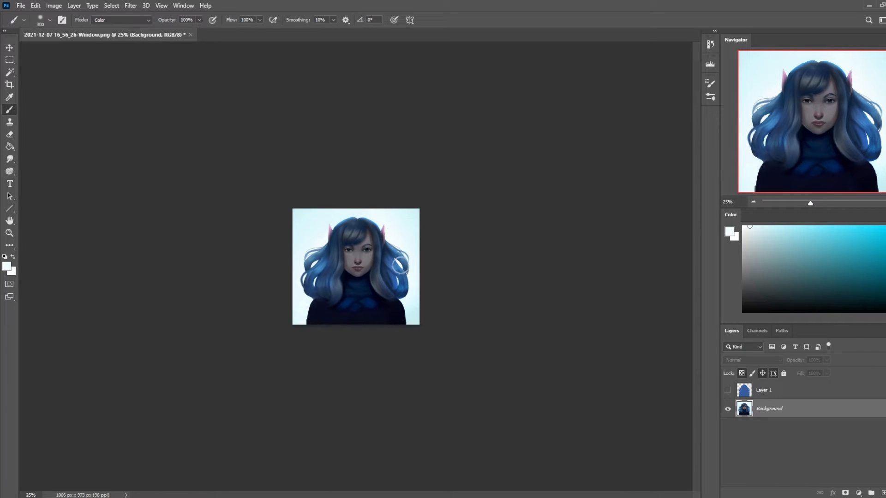
pyautogui.click(138, 24)
pyautogui.click(133, 27)
pyautogui.click(199, 19)
# - Try a soft white glow over the curls right of the face with a brush enlarged to 800 px
pyautogui.press(']')
pyautogui.press(']')
pyautogui.press(']')
pyautogui.press(']')
pyautogui.press(']')
pyautogui.click(405, 275)
pyautogui.hotkey('ctrl', 'z')
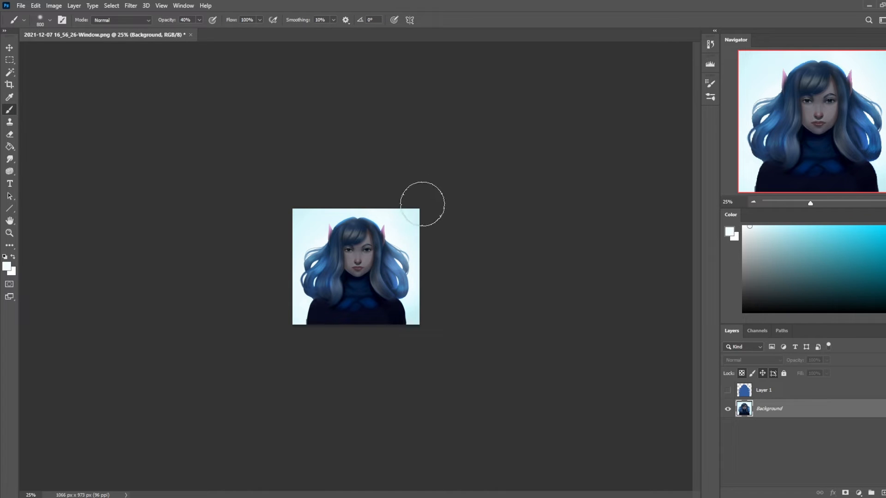
# - Reduce the brush to 150 px and dab soft white glow over the gaps in the curls on both sides
pyautogui.press('[')
pyautogui.press('[')
pyautogui.press('[')
pyautogui.press('[')
pyautogui.press('[')
pyautogui.press('[')
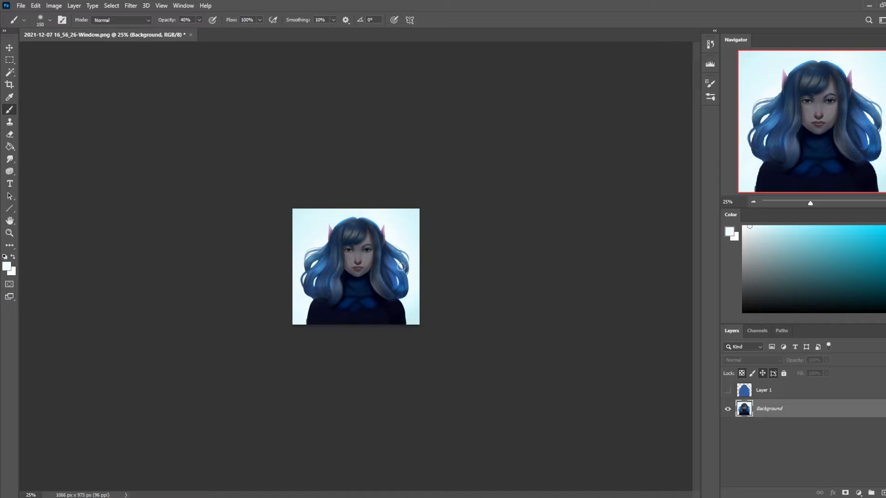
pyautogui.click(402, 266)
pyautogui.click(315, 264)
pyautogui.click(318, 261)
pyautogui.click(315, 281)
# - Saturate the blue around the curl gaps with the Sponge tool in Saturate mode, at up to 70 px
pyautogui.click(9, 171)
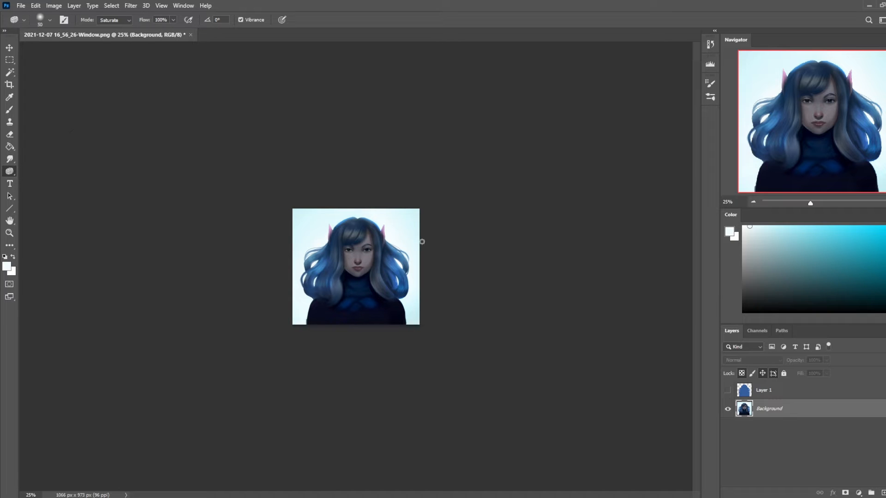
pyautogui.click(404, 267)
pyautogui.press('[')
pyautogui.scroll(2, 318, 261)
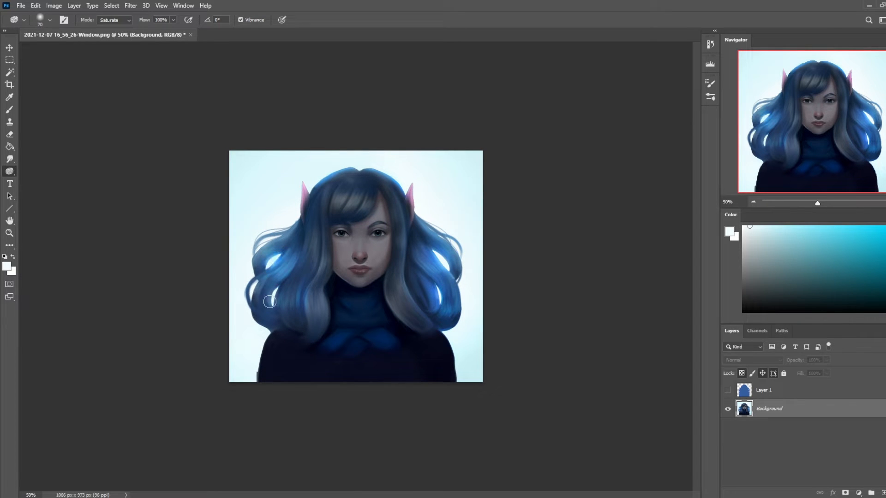
# - Enlarge the sponge to 150 px and saturate the blue of the hair further
pyautogui.press(']')
pyautogui.press(']')
pyautogui.press(']')
pyautogui.press(']')
pyautogui.press(']')
pyautogui.press(']')
pyautogui.press('[')
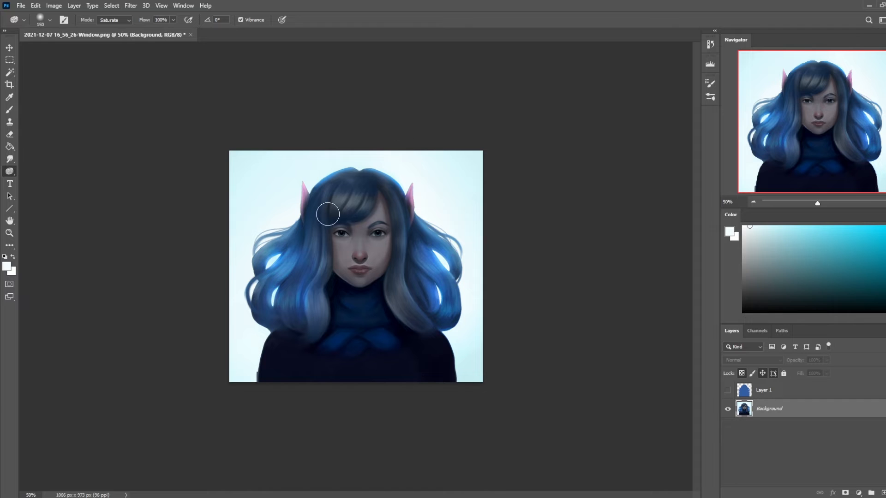
pyautogui.press('[')
# - Sample pink and dark violet near the ears and soften the ear edges against the hair with the brush at 40% opacity
pyautogui.press('b')
pyautogui.keyDown('alt'); pyautogui.click(409, 196); pyautogui.keyUp('alt')
pyautogui.moveTo(408, 202); pyautogui.dragTo(414, 227)
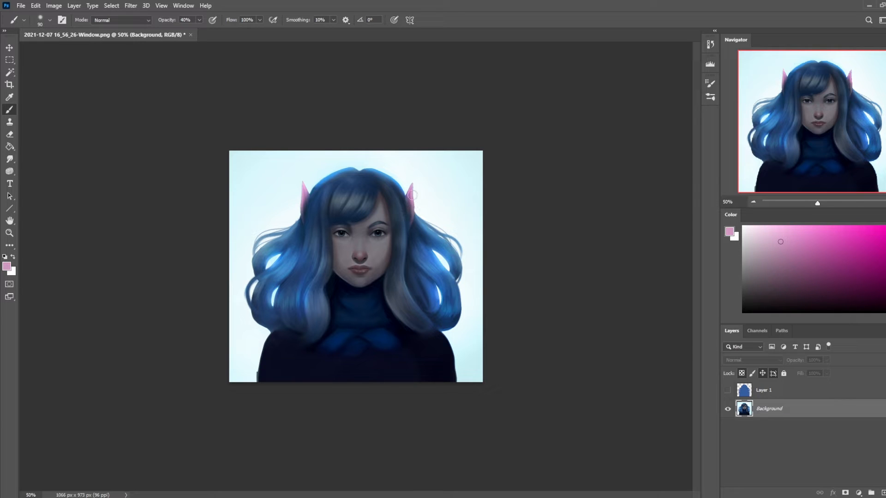
pyautogui.keyDown('alt'); pyautogui.click(308, 198); pyautogui.keyUp('alt')
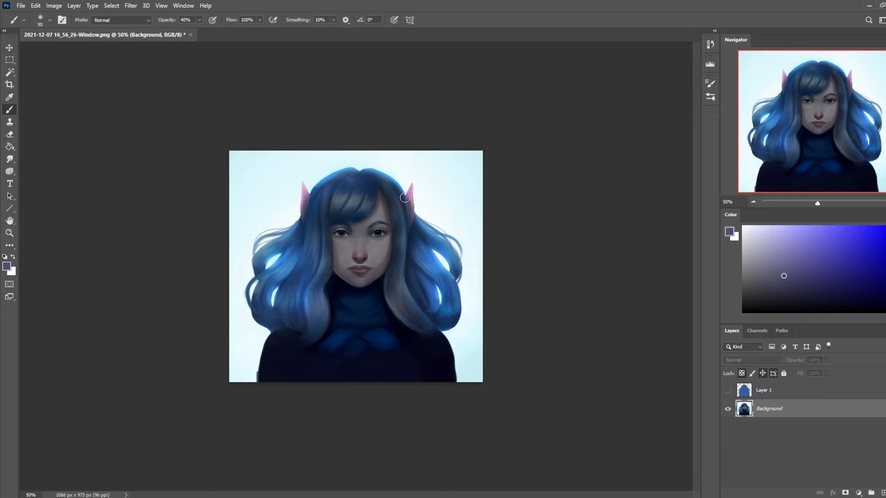
pyautogui.keyDown('alt'); pyautogui.click(307, 193); pyautogui.keyUp('alt')
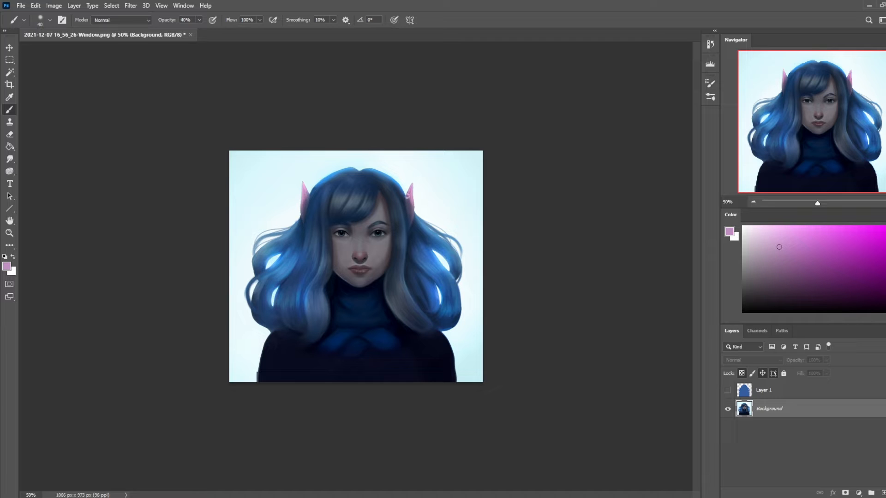
# - Add a new layer and shade the right side of the face with a sampled dark skin tone at 400 px
pyautogui.press(']')
pyautogui.press(']')
pyautogui.press(']')
pyautogui.click(881, 491)
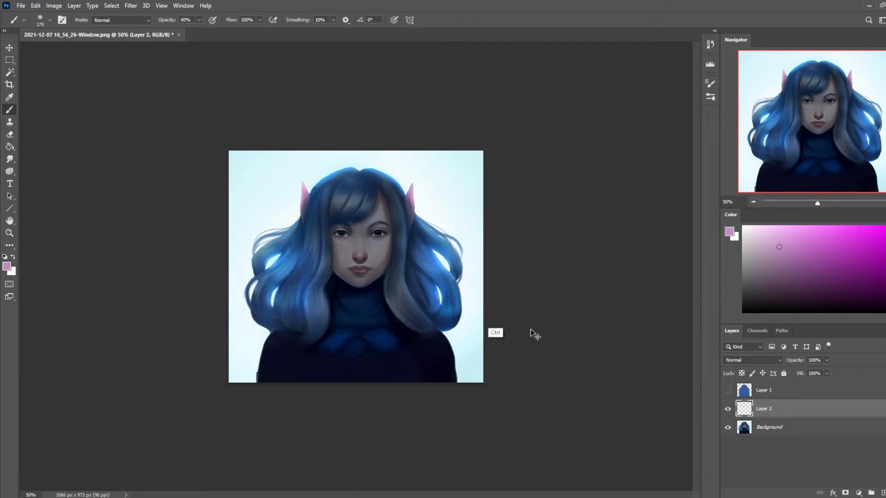
pyautogui.hotkey('ctrl', '+')
pyautogui.press(']')
pyautogui.press(']')
pyautogui.press(']')
pyautogui.press(']')
pyautogui.keyDown('alt'); pyautogui.click(398, 260); pyautogui.keyUp('alt')
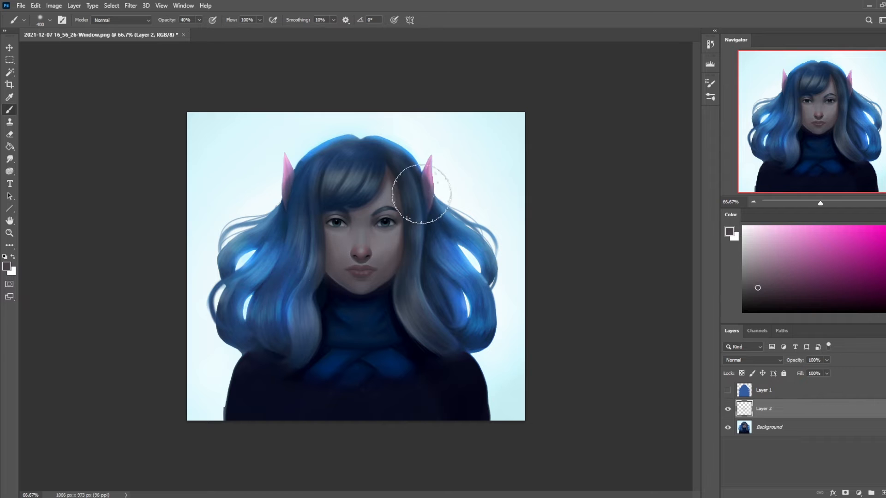
# - Even out the cheeks and the area around the eyes with sampled grey skin tones, using a 175 px brush
pyautogui.keyDown('alt'); pyautogui.click(394, 240); pyautogui.keyUp('alt')
pyautogui.press('[')
pyautogui.press('[')
pyautogui.press('[')
pyautogui.press('[')
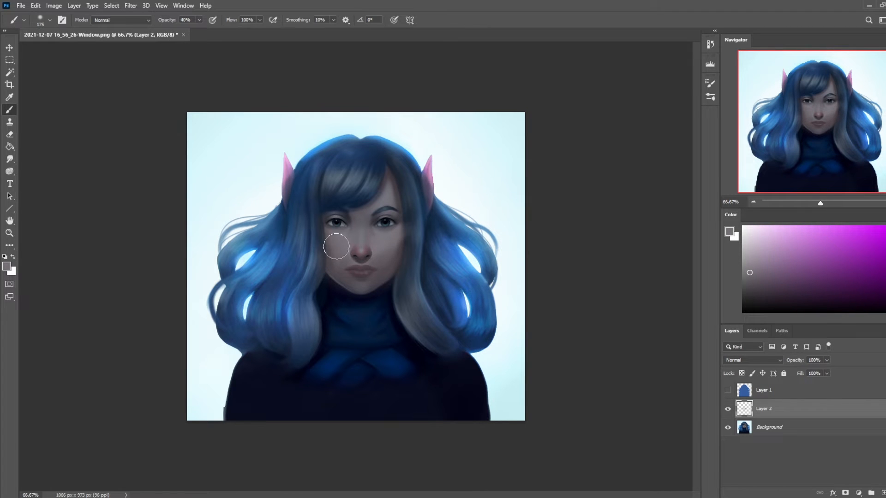
pyautogui.keyDown('alt'); pyautogui.click(346, 218); pyautogui.keyUp('alt')
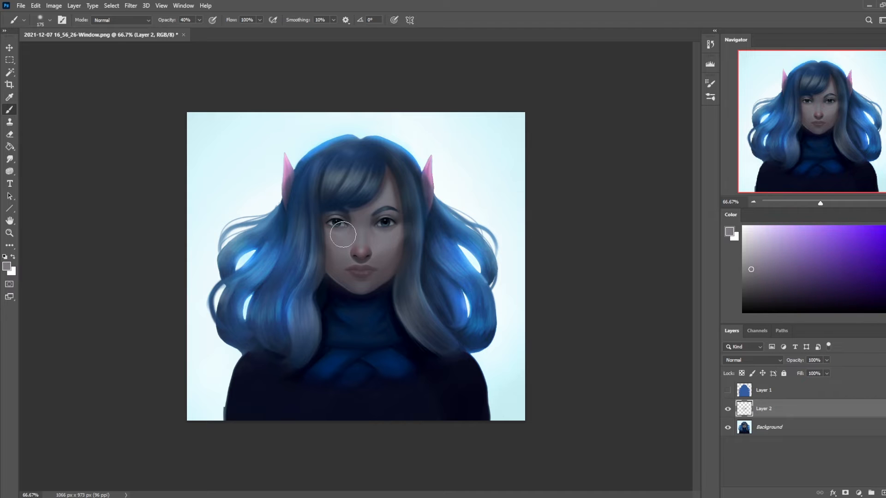
# - Erase Layer 2 paint spilling onto the hair beside the face with a dry-oil tip, comparing with the layer hidden
pyautogui.press('e')
pyautogui.moveTo(317, 216); pyautogui.dragTo(307, 203)
pyautogui.rightClick(377, 172)
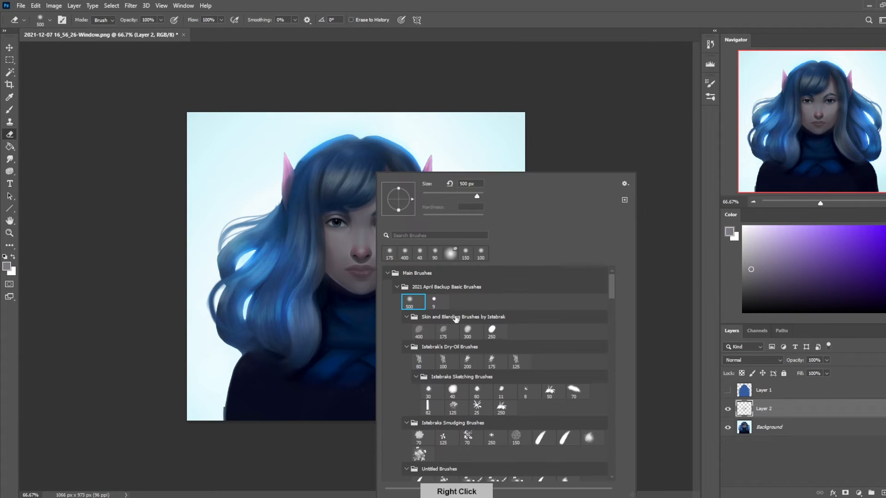
pyautogui.doubleClick(424, 366)
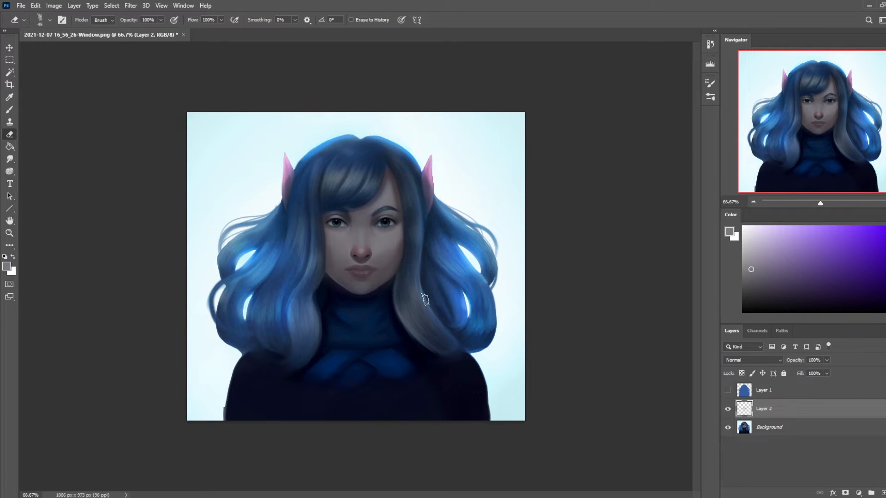
pyautogui.click(727, 409)
pyautogui.click(728, 410)
pyautogui.click(729, 410)
pyautogui.click(729, 411)
pyautogui.click(729, 410)
pyautogui.click(729, 410)
# - Switch the eraser to the soft basic brush at 500 px and set Layer 2's blending mode to Darken
pyautogui.press('w')
pyautogui.press('e')
pyautogui.rightClick(418, 223)
pyautogui.click(454, 301)
pyautogui.click(577, 117)
pyautogui.click(751, 364)
pyautogui.click(744, 291)
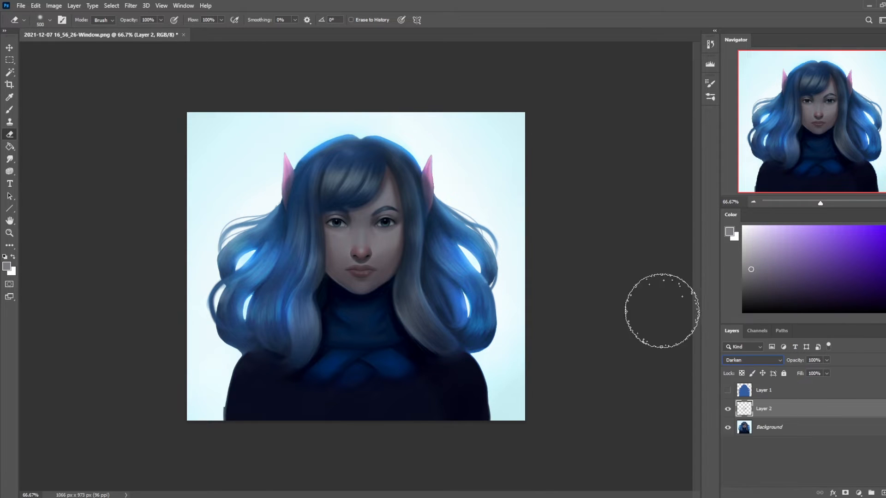
# - Erase excess face shading on Layer 2 with the eraser reduced from 200 to 100 px, and merge the layer down
pyautogui.press('[')
pyautogui.press('[')
pyautogui.press('[')
pyautogui.press('[')
pyautogui.press('[')
pyautogui.press('[')
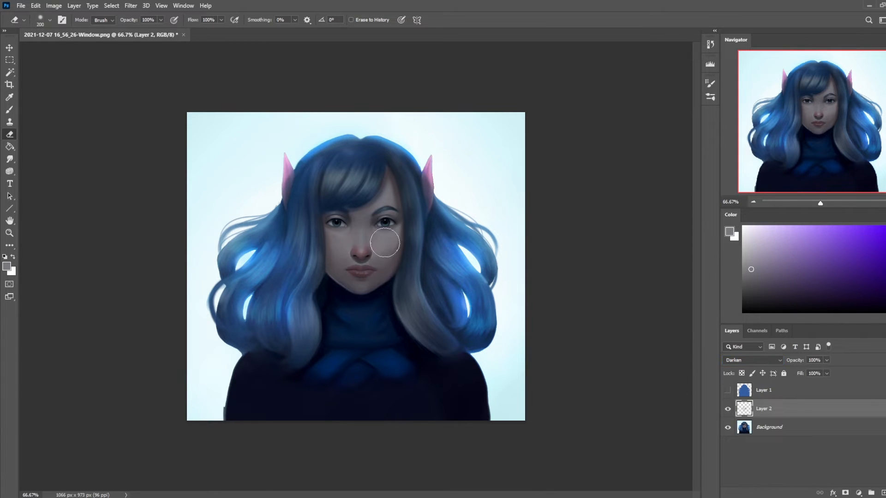
pyautogui.press(']')
pyautogui.press(']')
pyautogui.press('[')
pyautogui.press('[')
pyautogui.press('[')
pyautogui.press('[')
pyautogui.rightClick(761, 410)
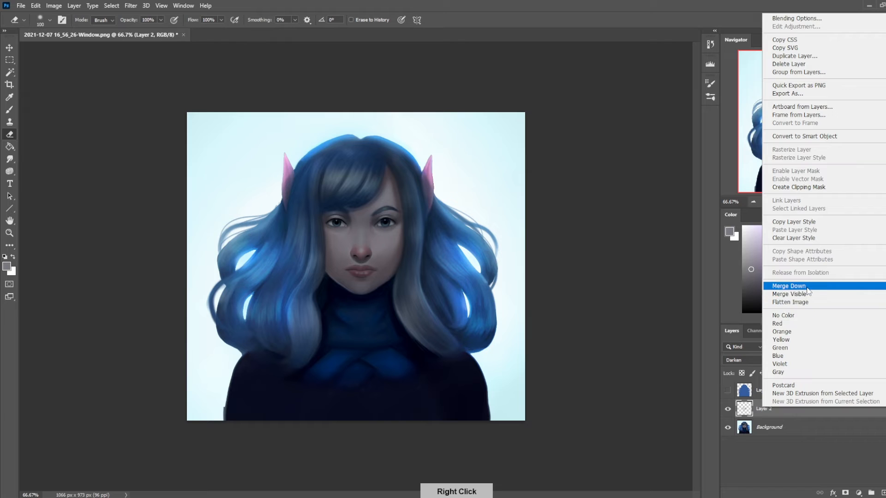
pyautogui.click(780, 287)
# - Smudge around the eyes, and darken the area between the eyebrows with a sampled dark tone in Darken mode at 175 px
pyautogui.click(9, 159)
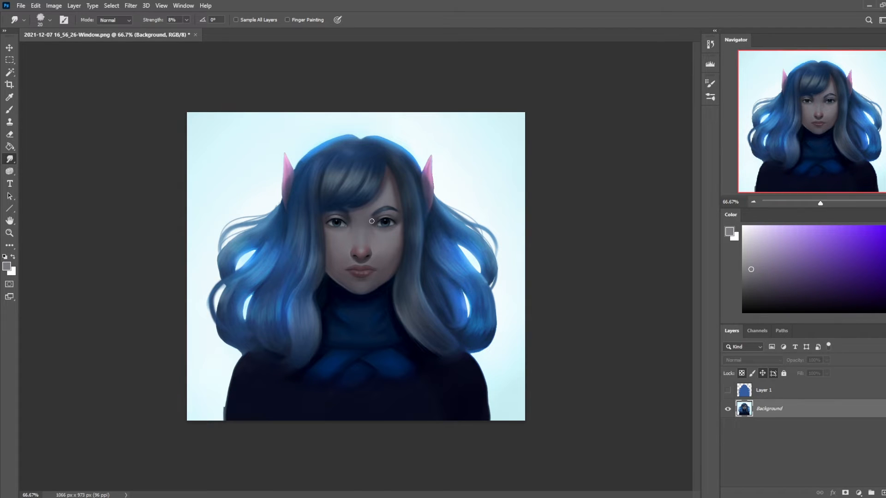
pyautogui.hotkey('ctrl', '+')
pyautogui.press('b')
pyautogui.keyDown('alt'); pyautogui.click(381, 197); pyautogui.keyUp('alt')
pyautogui.click(121, 20)
pyautogui.click(106, 72)
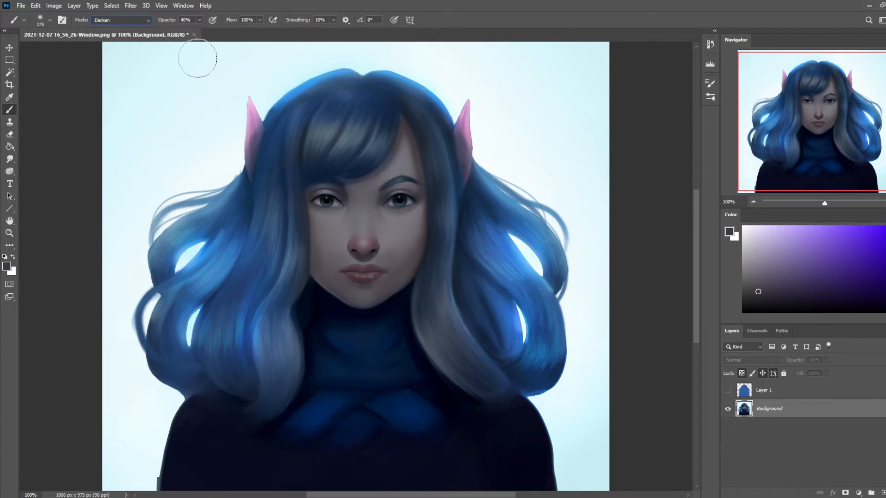
pyautogui.keyDown('alt'); pyautogui.click(378, 198); pyautogui.keyUp('alt')
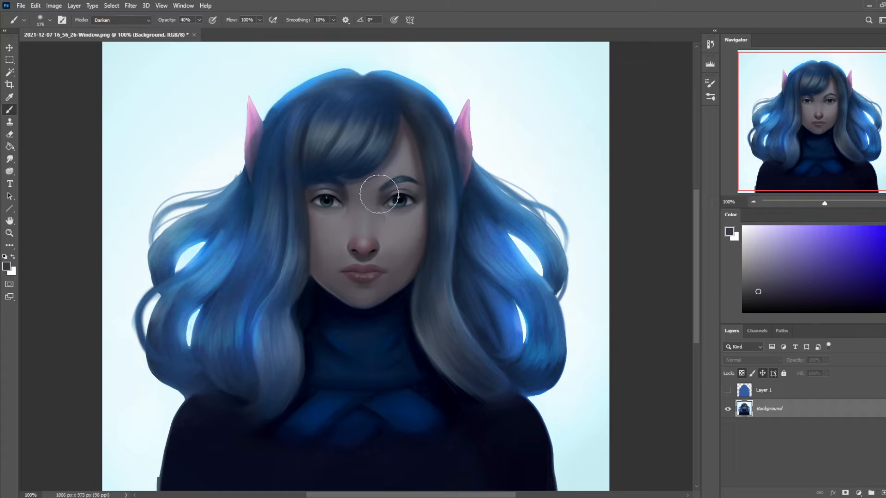
pyautogui.moveTo(372, 199)
pyautogui.mouseDown()
pyautogui.moveTo(356, 196)
pyautogui.moveTo(380, 188)
pyautogui.moveTo(358, 190)
pyautogui.mouseUp()
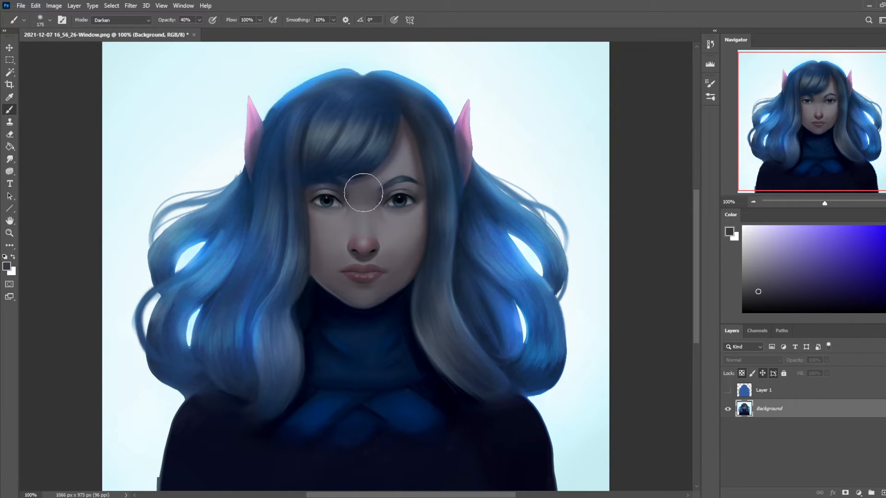
# - Smudge the right eyebrow softly at 18% strength with a 15 px tip
pyautogui.click(9, 159)
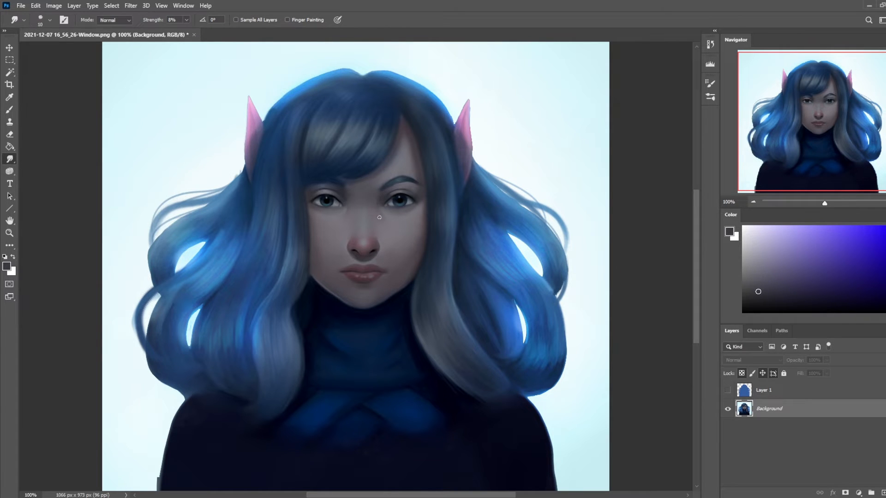
pyautogui.click(186, 21)
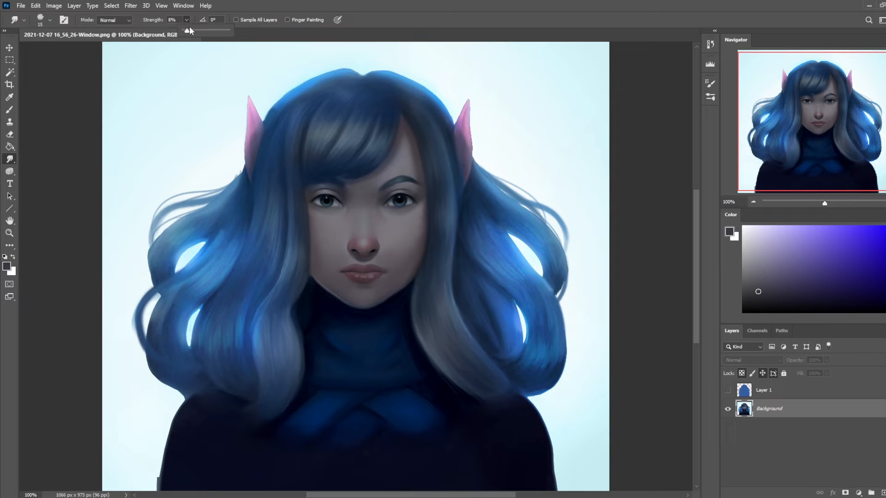
pyautogui.press(']')
pyautogui.press(']')
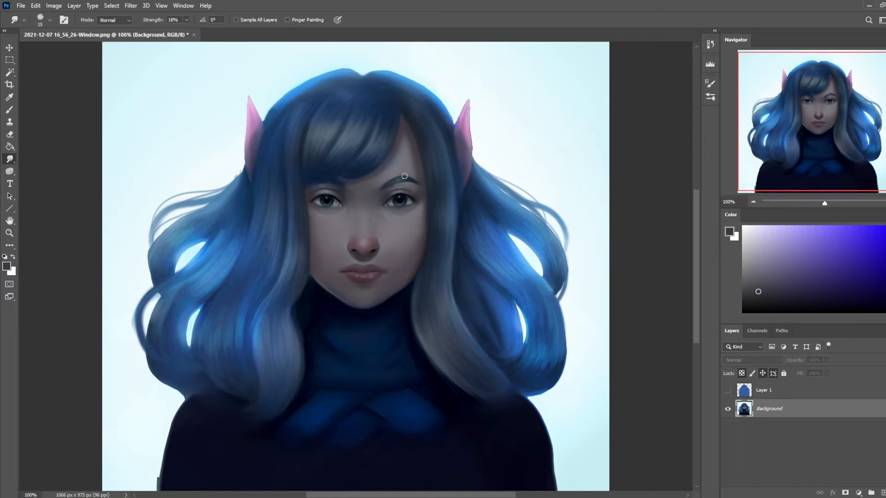
# - Retouch the skin around the inner eyebrows with sampled greys, setting the brush to Normal mode at 50% opacity
pyautogui.press('b')
pyautogui.keyDown('alt'); pyautogui.click(382, 181); pyautogui.keyUp('alt')
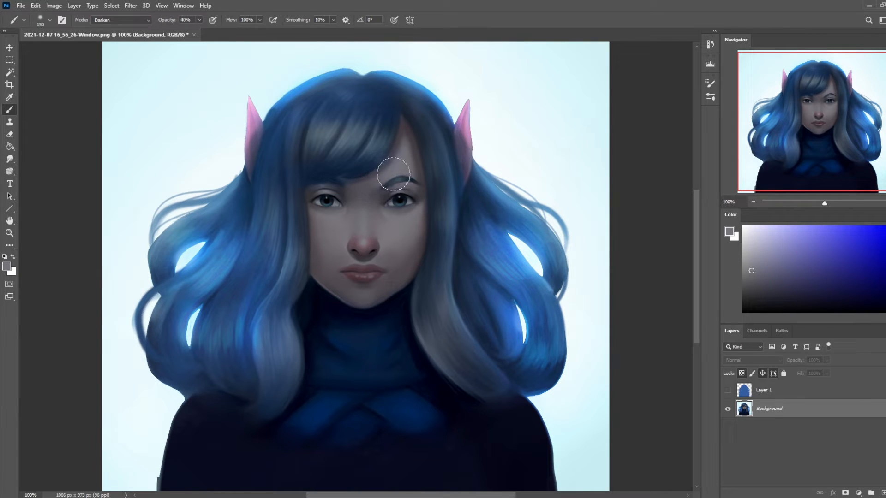
pyautogui.press('[')
pyautogui.press('[')
pyautogui.click(200, 21)
pyautogui.click(119, 20)
pyautogui.click(106, 21)
pyautogui.press(']')
pyautogui.keyDown('alt'); pyautogui.click(373, 183); pyautogui.keyUp('alt')
# - Smudge the left eyebrow and even out the facial skin with sampled grey, using an 80 px brush
pyautogui.click(10, 159)
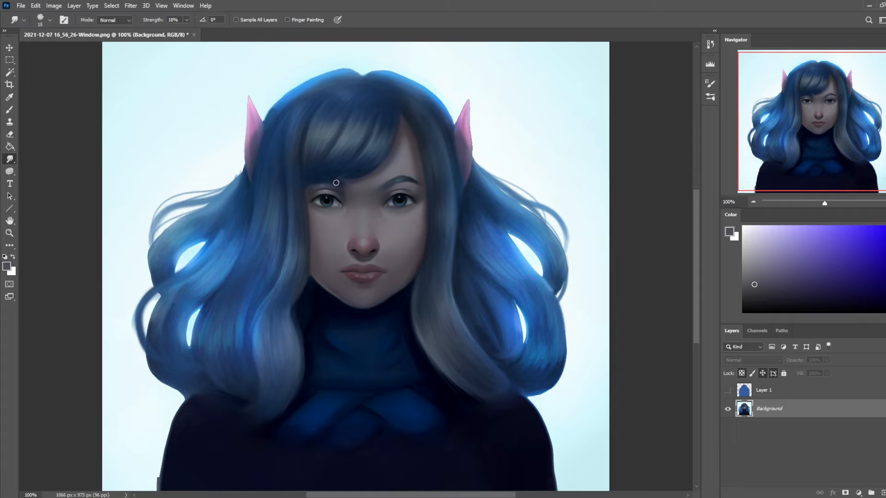
pyautogui.press('b')
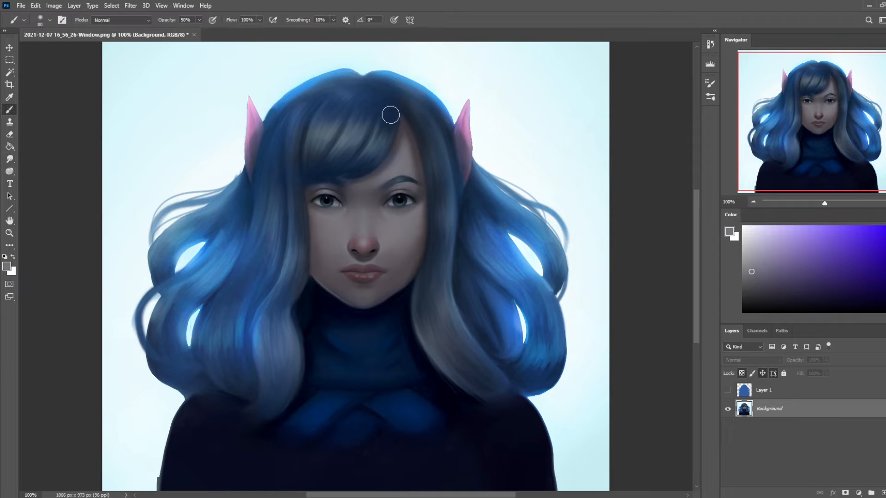
pyautogui.keyDown('alt'); pyautogui.click(400, 249); pyautogui.keyUp('alt')
# - Sample pale blue from the upper right backdrop and lower the brush opacity to 11%
pyautogui.hotkey('ctrl', '-')
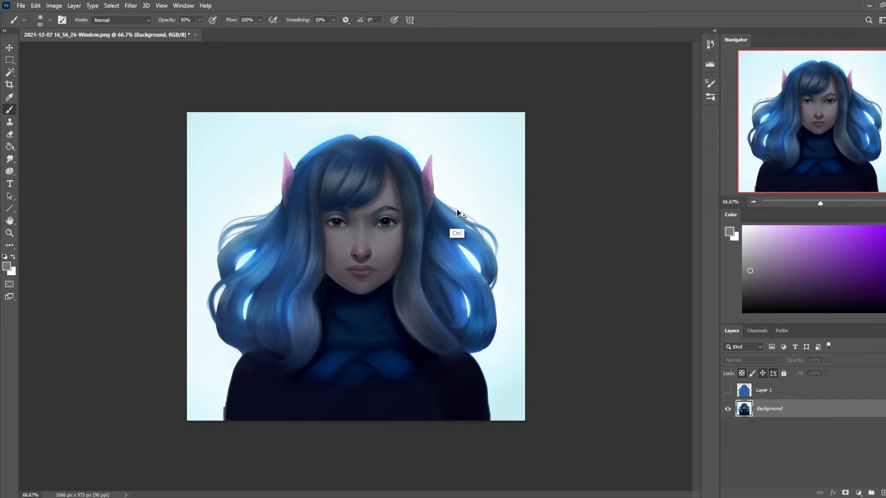
pyautogui.keyDown('alt'); pyautogui.click(484, 213); pyautogui.keyUp('alt')
pyautogui.click(199, 20)
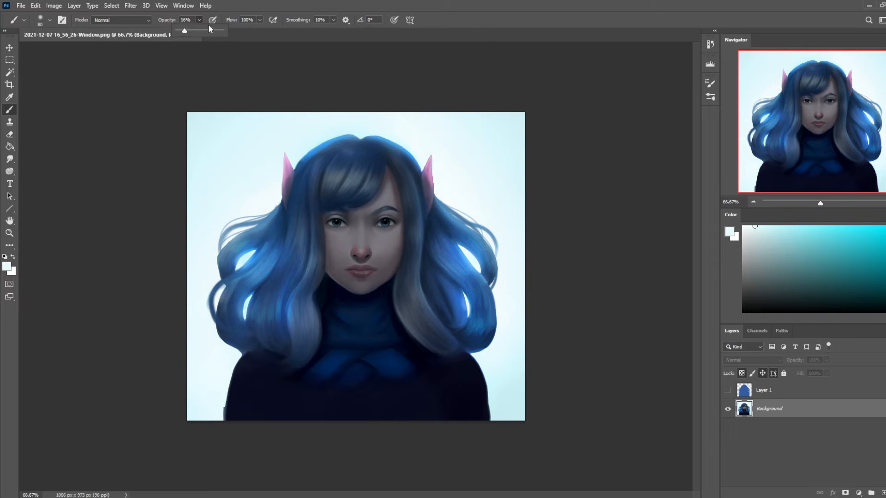
pyautogui.keyDown('alt'); pyautogui.click(508, 136); pyautogui.keyUp('alt')
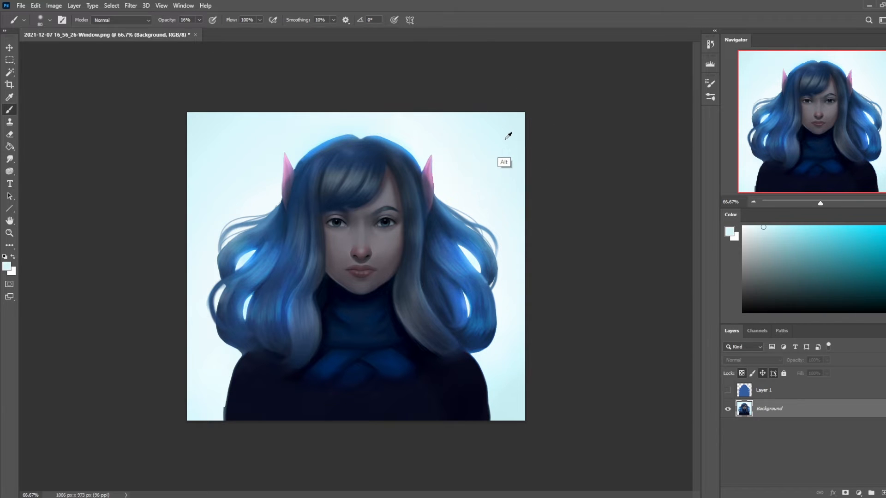
pyautogui.click(199, 20)
pyautogui.moveTo(197, 31); pyautogui.dragTo(195, 32)
pyautogui.click(137, 101)
# - Adjust the brush down to 25 px and paint faint pale blue highlights beneath the inner corners of the eyes
pyautogui.press(']')
pyautogui.press(']')
pyautogui.press(']')
pyautogui.press(']')
pyautogui.press(']')
pyautogui.press(']')
pyautogui.press(']')
pyautogui.press(']')
pyautogui.press(']')
pyautogui.press(']')
pyautogui.press('[')
pyautogui.press('[')
pyautogui.press('[')
pyautogui.press('[')
pyautogui.press('[')
pyautogui.press('[')
pyautogui.press('[')
pyautogui.press('[')
pyautogui.press('[')
pyautogui.press('[')
pyautogui.press('[')
pyautogui.press('[')
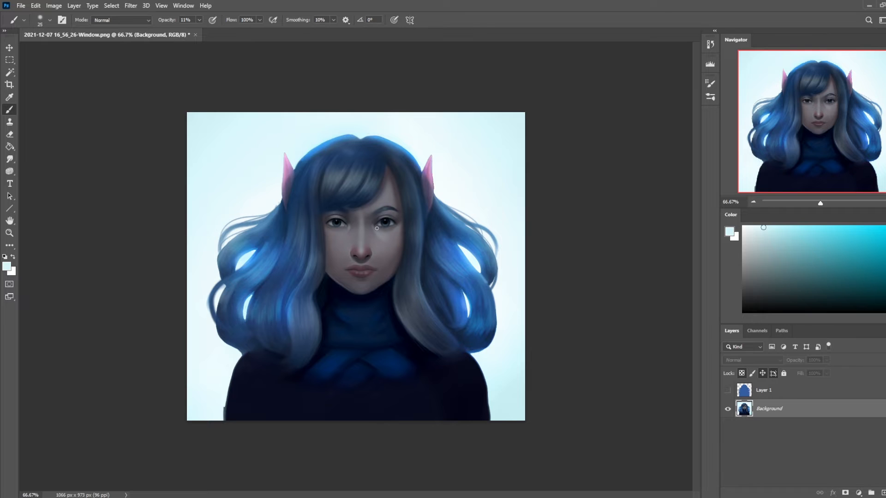
# - Paint faint pale blue highlights over the cheeks and beneath the eyes, varying the soft brush up to 125 px
pyautogui.press(']')
pyautogui.press(']')
pyautogui.press(']')
pyautogui.press(']')
pyautogui.press(']')
pyautogui.press(']')
pyautogui.press(']')
pyautogui.press('[')
pyautogui.press('[')
pyautogui.press('[')
pyautogui.press('[')
pyautogui.press('[')
pyautogui.press('[')
pyautogui.press(']')
pyautogui.press(']')
pyautogui.press(']')
pyautogui.press(']')
pyautogui.press(']')
pyautogui.press(']')
pyautogui.press(']')
pyautogui.press(']')
pyautogui.press('[')
pyautogui.press('[')
pyautogui.press('[')
pyautogui.press(']')
pyautogui.press(']')
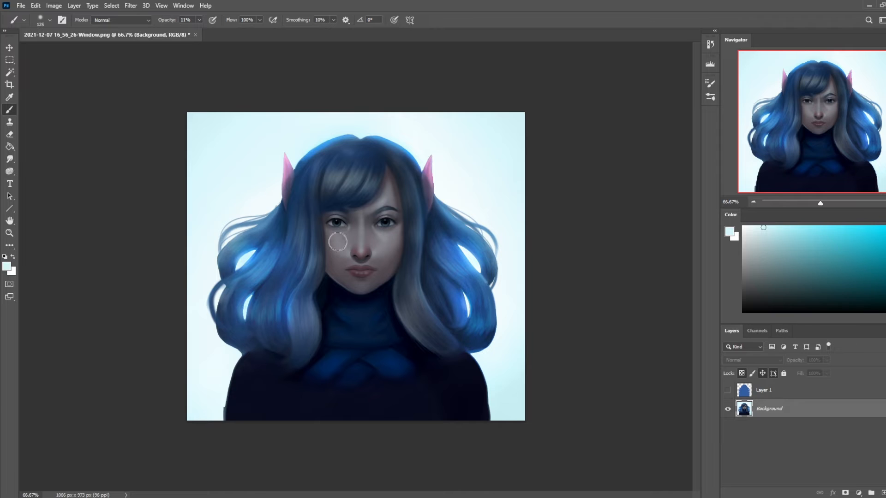
pyautogui.press('[')
pyautogui.press('[')
pyautogui.press('[')
pyautogui.press('[')
pyautogui.press('[')
pyautogui.press('[')
pyautogui.press('[')
pyautogui.press('[')
pyautogui.press(']')
pyautogui.press(']')
pyautogui.press(']')
# - Switch to the first 80 px brush of Istebrak's Dry-Oil Brushes and reduce it to 20 px
pyautogui.rightClick(391, 217)
pyautogui.click(442, 362)
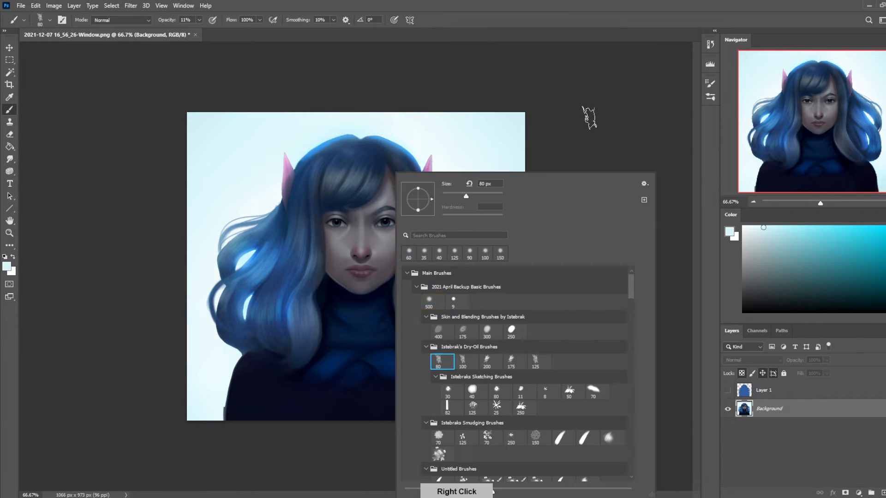
pyautogui.click(584, 125)
pyautogui.press('[')
pyautogui.press('[')
pyautogui.press('[')
pyautogui.press('[')
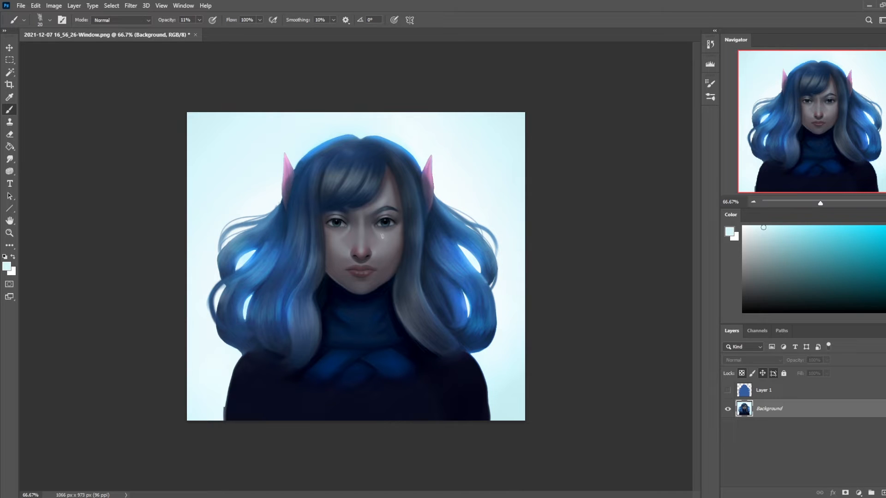
# - Retouch the skin below the right eye with sampled greys at 42% brush opacity
pyautogui.keyDown('alt'); pyautogui.click(375, 232); pyautogui.keyUp('alt')
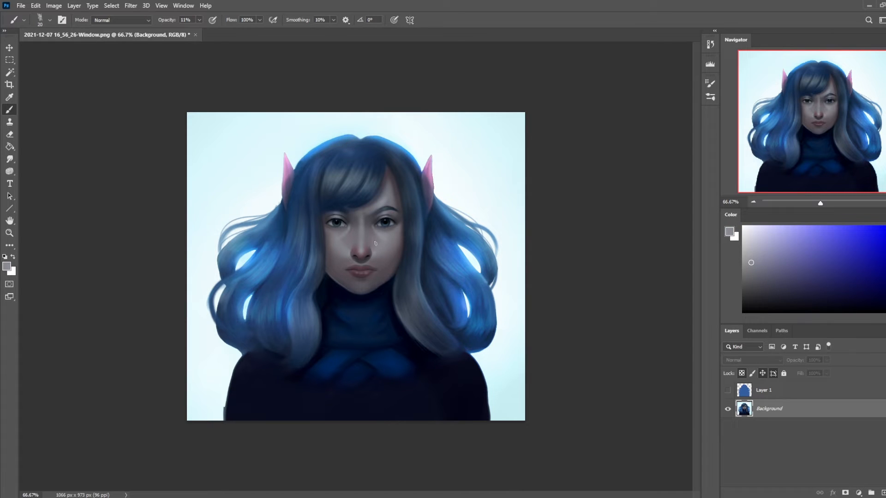
pyautogui.click(200, 20)
pyautogui.click(375, 233)
pyautogui.keyDown('alt'); pyautogui.click(379, 237); pyautogui.keyUp('alt')
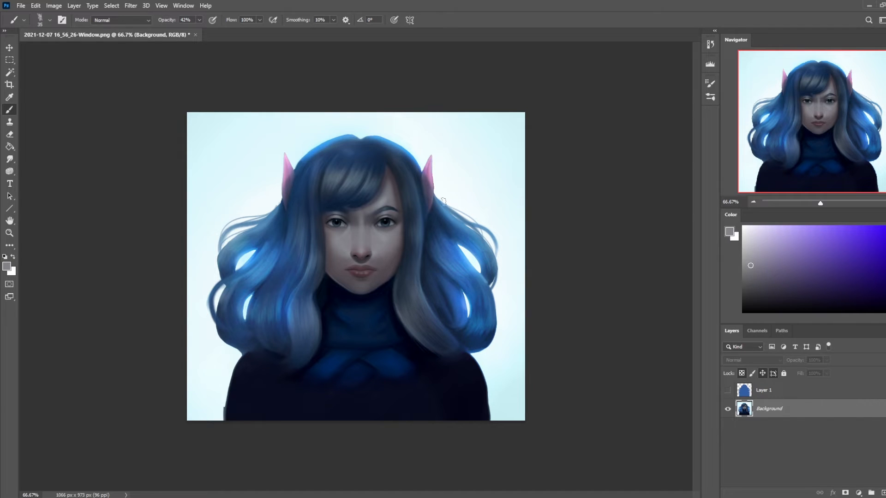
# - Refine the right eyebrow with dark blue-grey sampled from it, using a 10 px brush
pyautogui.keyDown('alt'); pyautogui.click(382, 205); pyautogui.keyUp('alt')
pyautogui.press('[')
pyautogui.press('[')
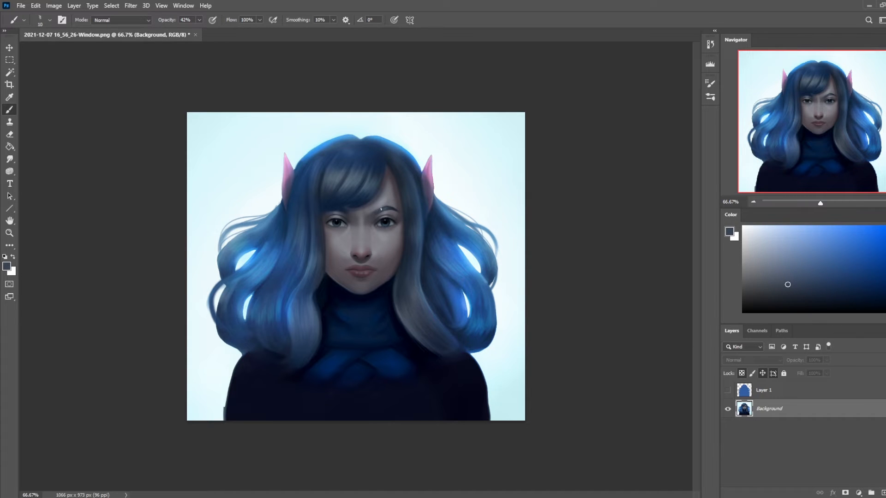
# - Blend the skin beside the nose and on the right cheek with sampled greys, enlarging the brush to 35 px
pyautogui.keyDown('alt'); pyautogui.click(383, 238); pyautogui.keyUp('alt')
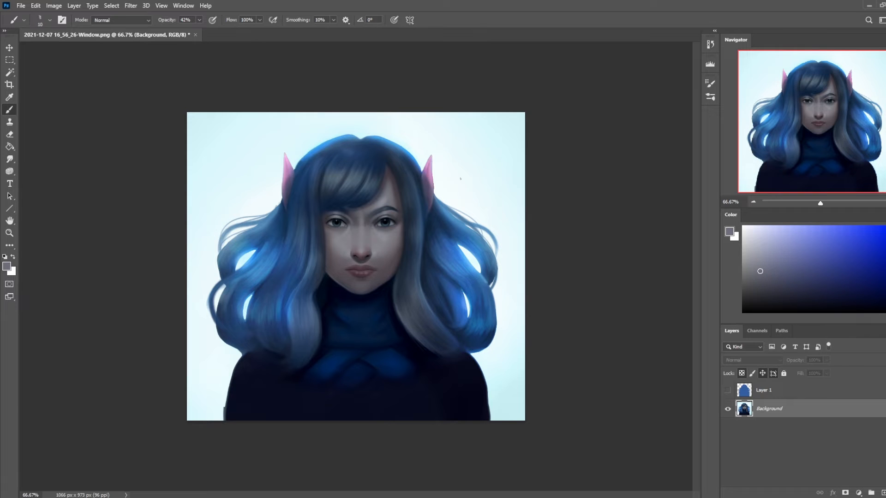
pyautogui.keyDown('alt'); pyautogui.click(368, 229); pyautogui.keyUp('alt')
pyautogui.keyDown('alt'); pyautogui.click(376, 245); pyautogui.keyUp('alt')
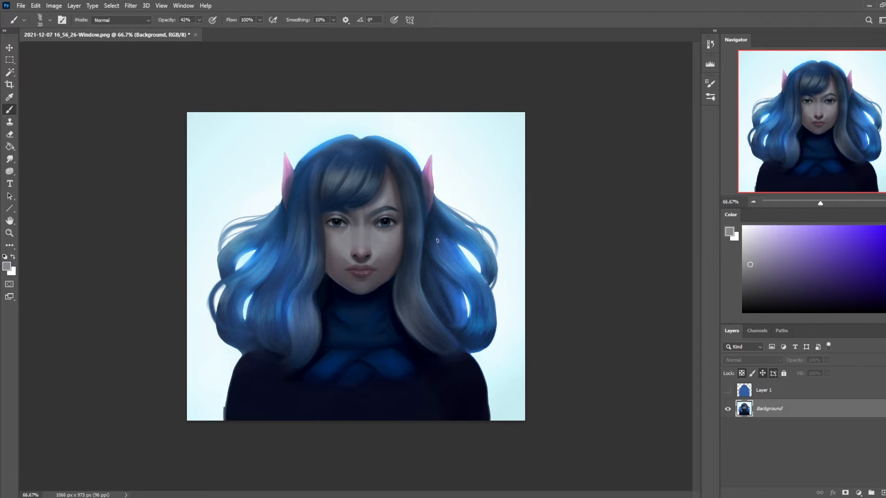
pyautogui.keyDown('alt'); pyautogui.click(375, 257); pyautogui.keyUp('alt')
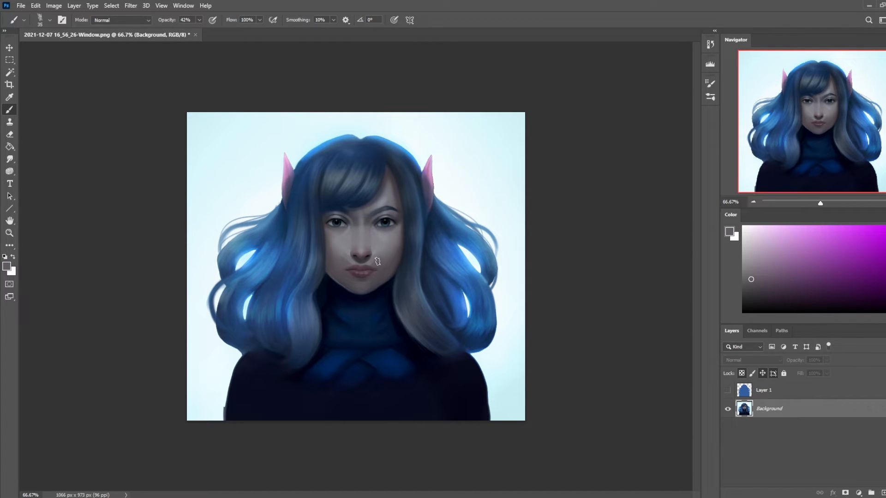
# - Sample a dark tone from the forehead hairline and darken details around the left eye with a 10 px brush at 100% opacity
pyautogui.keyDown('alt'); pyautogui.click(397, 182); pyautogui.keyUp('alt')
pyautogui.click(199, 20)
pyautogui.moveTo(201, 30); pyautogui.dragTo(236, 34)
pyautogui.press('[')
pyautogui.press('[')
pyautogui.press('[')
pyautogui.press('[')
pyautogui.press('[')
pyautogui.press('[')
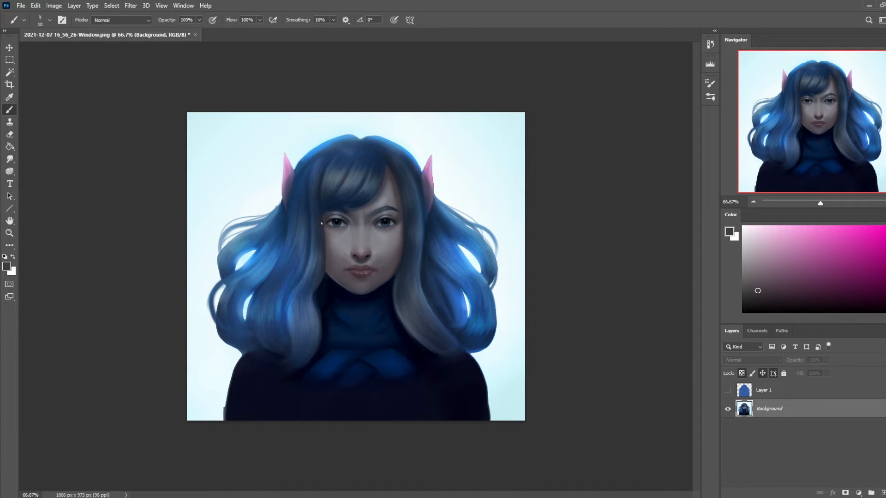
# - Smudge the shading around the left eye at 18% strength, then return to the Brush tool
pyautogui.click(9, 159)
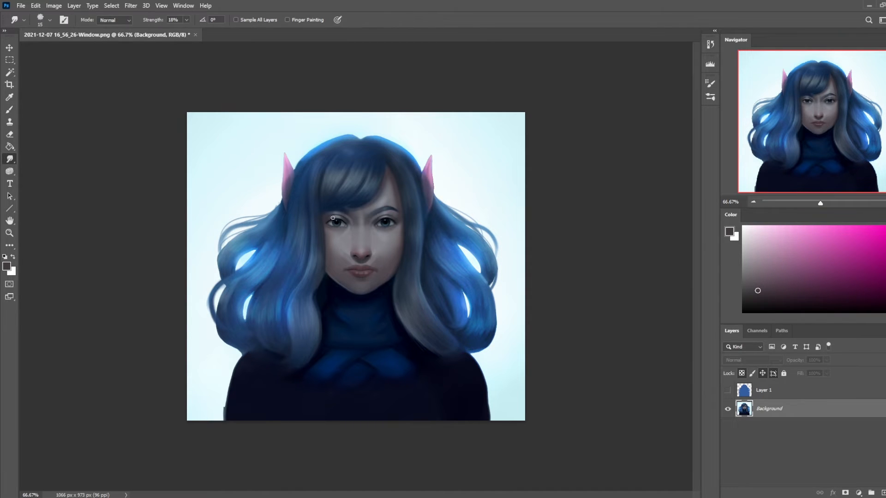
pyautogui.hotkey('ctrl', '-')
pyautogui.hotkey('ctrl', '+')
pyautogui.press('[')
pyautogui.press(']')
pyautogui.press('[')
pyautogui.press(']')
pyautogui.press('b')
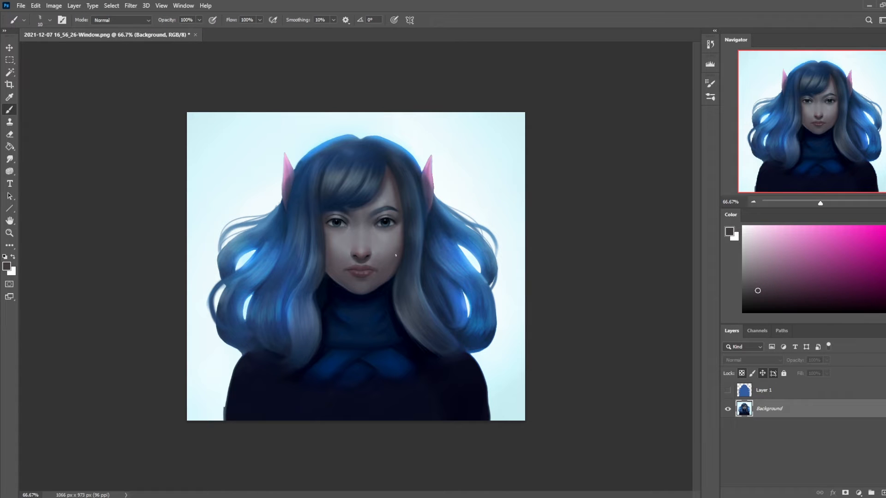
# - Choose the 500 px soft round brush and add a new layer above the Background
pyautogui.rightClick(395, 253)
pyautogui.click(438, 301)
pyautogui.press('Return')
pyautogui.click(883, 493)
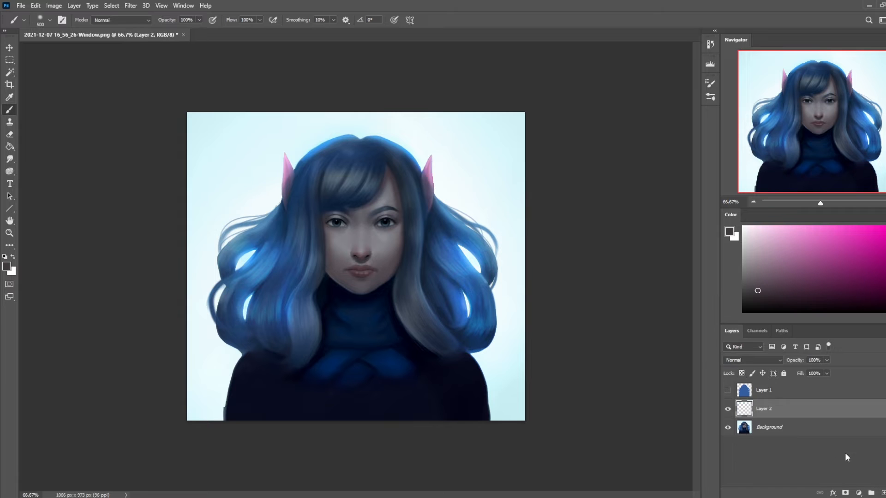
# - Sample near-black beside the jaw, set brush and layer to Darken mode, and reduce the brush to 300 px at 11% opacity
pyautogui.keyDown('alt'); pyautogui.click(396, 273); pyautogui.keyUp('alt')
pyautogui.click(149, 20)
pyautogui.click(122, 55)
pyautogui.click(200, 20)
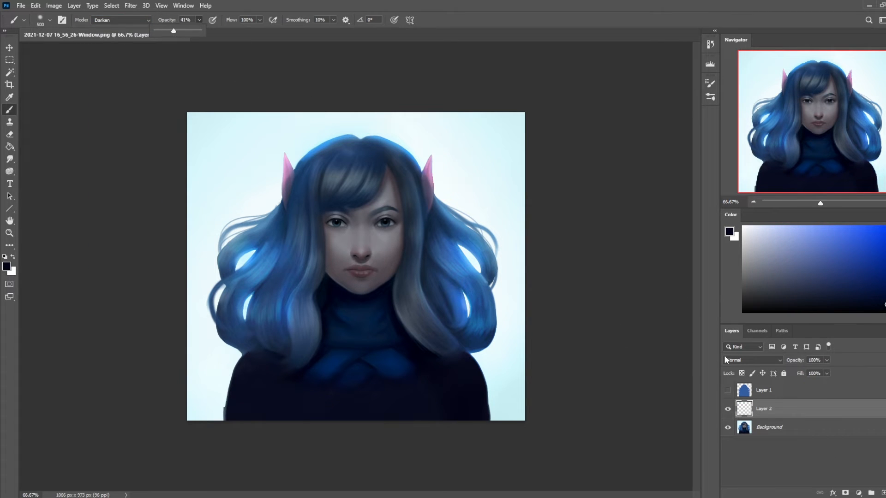
pyautogui.click(752, 360)
pyautogui.click(738, 290)
pyautogui.press('[')
pyautogui.press('[')
pyautogui.moveTo(200, 20); pyautogui.dragTo(197, 28)
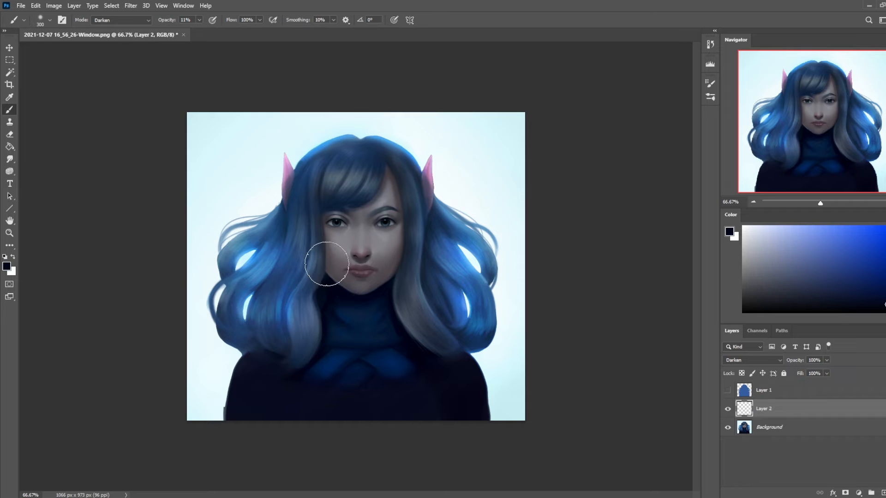
# - Shade the sides of the face and jaw on Layer 2 with near-black, varying the soft brush around 80 to 100 px
pyautogui.press('[')
pyautogui.press('[')
pyautogui.press('[')
pyautogui.press('[')
pyautogui.press('[')
pyautogui.press('[')
pyautogui.press('[')
pyautogui.press('[')
pyautogui.press('[')
pyautogui.press('[')
pyautogui.press('[')
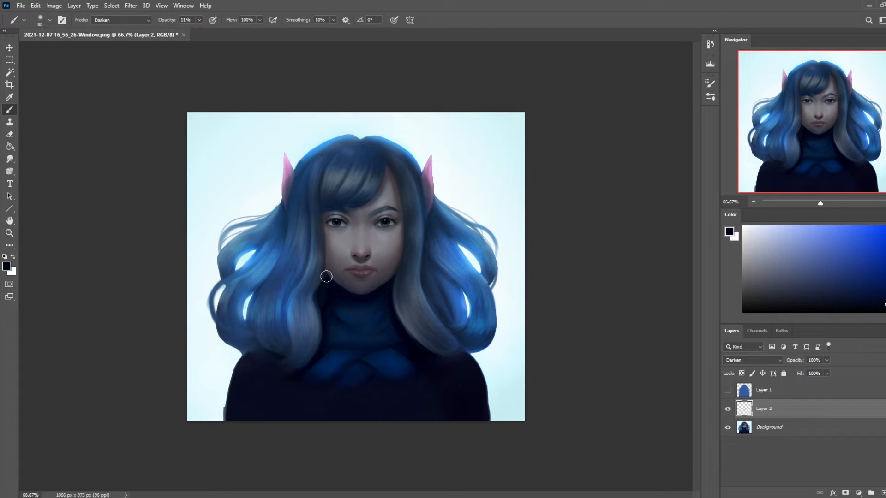
pyautogui.press('[')
pyautogui.press('[')
pyautogui.press('[')
pyautogui.press(']')
pyautogui.press(']')
pyautogui.press(']')
pyautogui.press(']')
pyautogui.press(']')
pyautogui.press(']')
# - Toggle Layer 2's visibility repeatedly to compare the face with and without the new shading
pyautogui.click(729, 409)
pyautogui.click(728, 409)
pyautogui.click(728, 409)
pyautogui.click(728, 410)
pyautogui.click(728, 409)
pyautogui.click(728, 410)
pyautogui.click(728, 409)
pyautogui.click(728, 410)
# - Erase excess shading from the face on Layer 2, using a textured eraser brush reduced from 500 to 90 px
pyautogui.press('e')
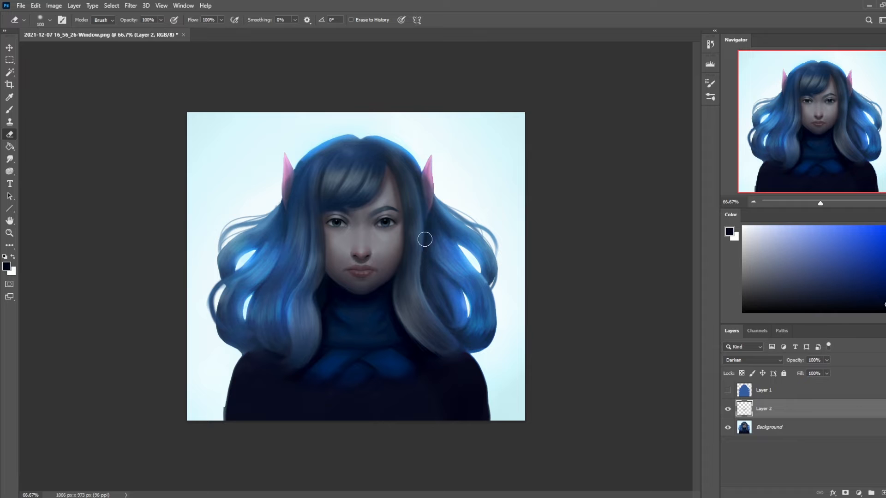
pyautogui.rightClick(478, 224)
pyautogui.click(526, 361)
pyautogui.click(592, 135)
pyautogui.rightClick(461, 275)
pyautogui.click(504, 307)
pyautogui.click(603, 131)
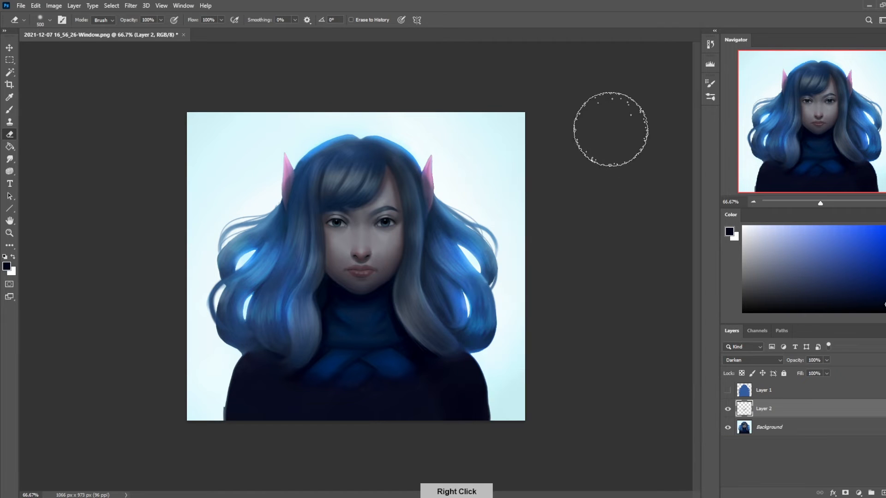
pyautogui.press('[')
pyautogui.press('[')
pyautogui.press('[')
pyautogui.press('[')
pyautogui.press('[')
pyautogui.press('[')
pyautogui.press('[')
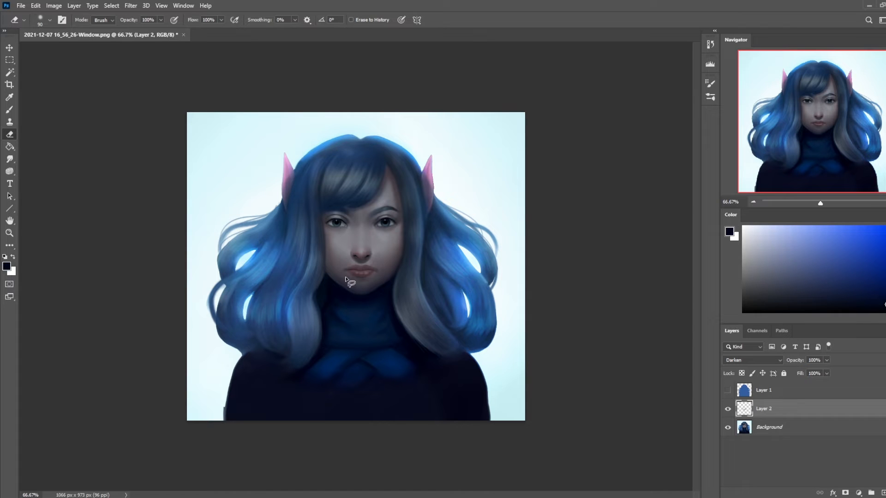
# - Lasso the dark gaps between the hair and the neck on both sides
pyautogui.press('l')
pyautogui.moveTo(328, 276)
pyautogui.mouseDown()
pyautogui.moveTo(324, 319)
pyautogui.moveTo(318, 297)
pyautogui.moveTo(326, 271)
pyautogui.mouseUp()
pyautogui.press('alt')
pyautogui.moveTo(313, 300); pyautogui.dragTo(319, 281)
pyautogui.moveTo(390, 280)
pyautogui.mouseDown()
pyautogui.moveTo(392, 301)
pyautogui.moveTo(394, 279)
pyautogui.mouseUp()
pyautogui.hotkey('ctrl', 'd')
# - Sample bright blue from the left hair and enlarge the soft brush to 125 px for painting the neck gaps
pyautogui.press('b')
pyautogui.keyDown('alt'); pyautogui.click(260, 278); pyautogui.keyUp('alt')
pyautogui.press(']')
pyautogui.press(']')
pyautogui.press(']')
pyautogui.press(']')
pyautogui.press(']')
pyautogui.press(']')
pyautogui.press(']')
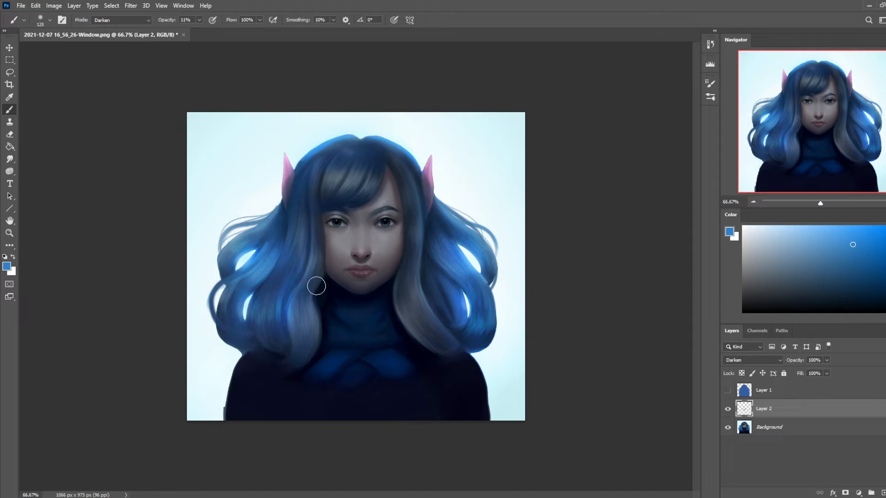
# - Merge Layer 2 into the Background and paint the neck gaps blue in Normal mode with a 400 px brush
pyautogui.click(108, 21)
pyautogui.click(107, 24)
pyautogui.rightClick(783, 387)
pyautogui.click(794, 288)
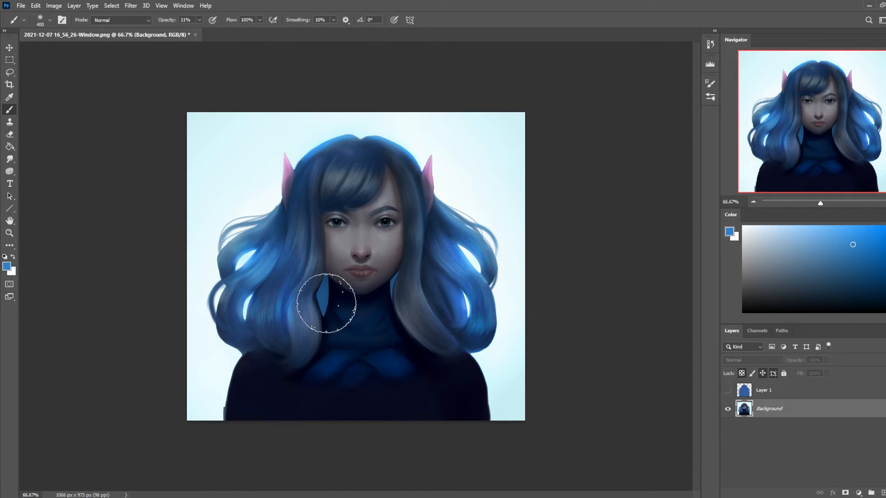
# - Finish the blue gaps beside the neck and deselect them
pyautogui.press('m')
pyautogui.rightClick(404, 275)
pyautogui.click(428, 291)
pyautogui.rightClick(420, 279)
pyautogui.click(436, 284)
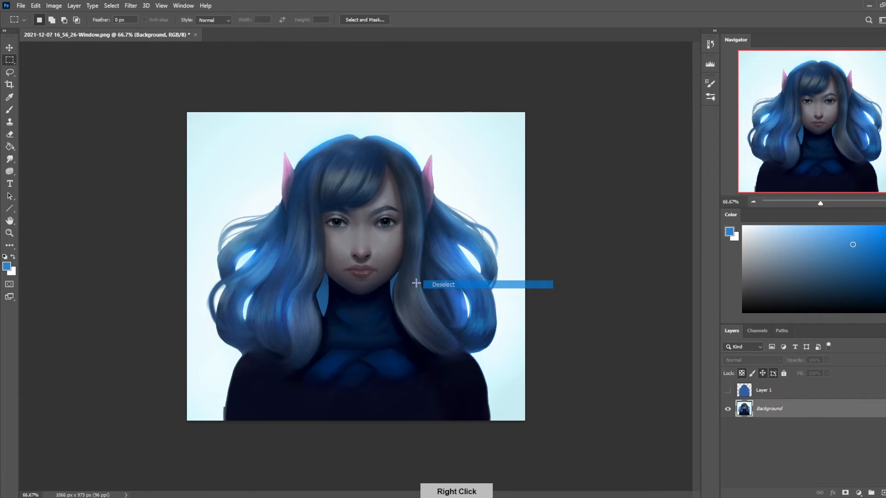
# - Sample dark blue from the left hair and paint the strand beside the left neck gap with a 125 px brush in Lighten mode
pyautogui.press('b')
pyautogui.keyDown('alt'); pyautogui.click(306, 268); pyautogui.keyUp('alt')
pyautogui.click(121, 20)
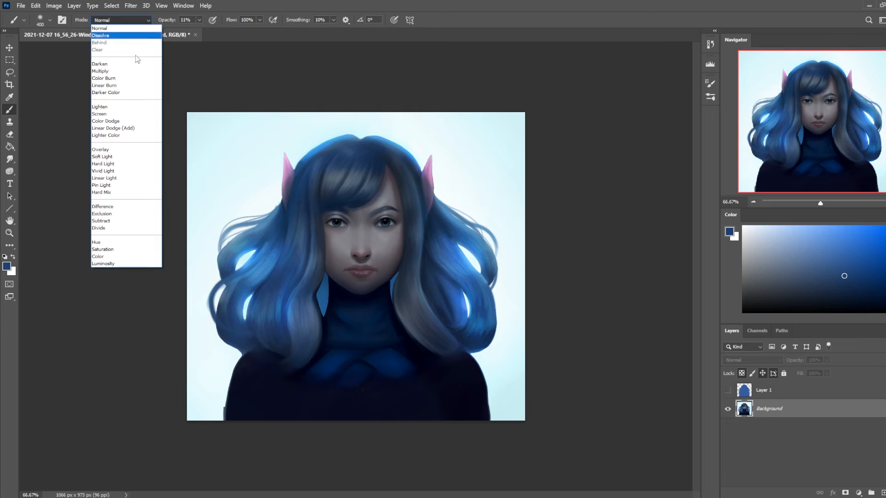
pyautogui.click(116, 106)
pyautogui.keyDown('alt'); pyautogui.click(311, 277); pyautogui.keyUp('alt')
pyautogui.press('[')
pyautogui.press('[')
pyautogui.press('[')
pyautogui.press('[')
pyautogui.press('[')
pyautogui.press('[')
pyautogui.moveTo(315, 279)
pyautogui.mouseDown()
pyautogui.moveTo(316, 319)
pyautogui.moveTo(319, 273)
pyautogui.moveTo(317, 326)
pyautogui.mouseUp()
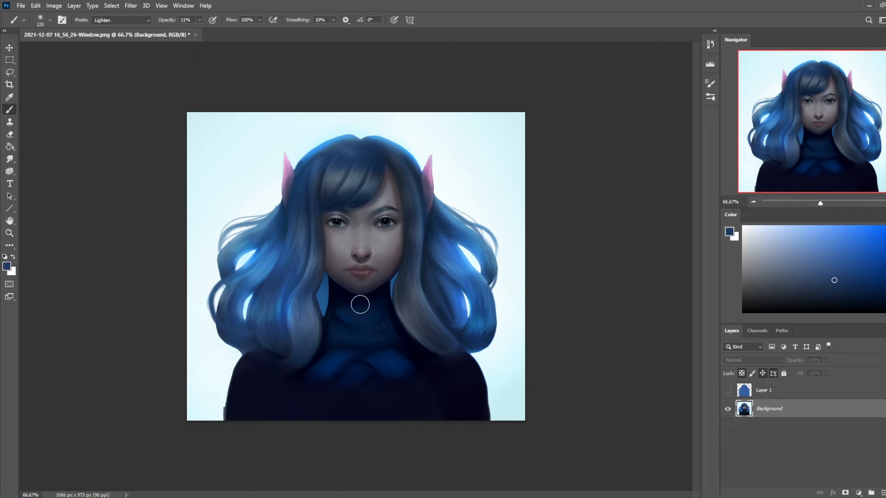
pyautogui.press('[')
pyautogui.hotkey('ctrl', '1')
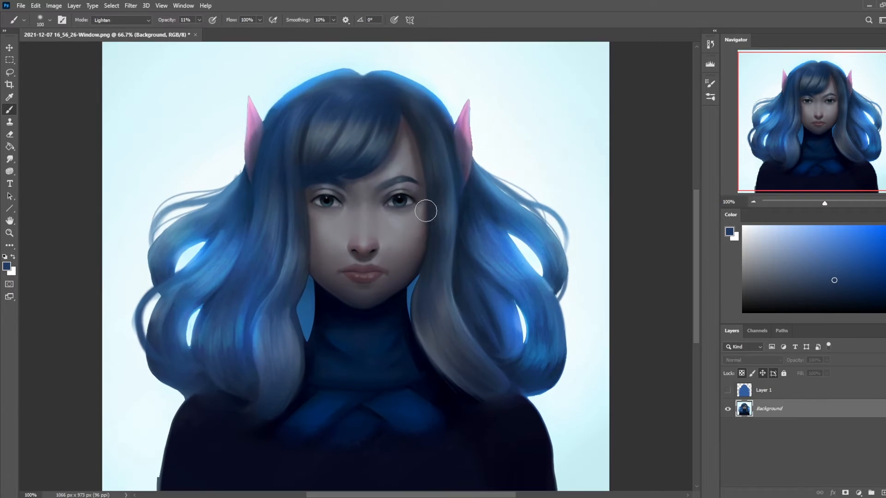
pyautogui.moveTo(434, 210); pyautogui.dragTo(439, 277)
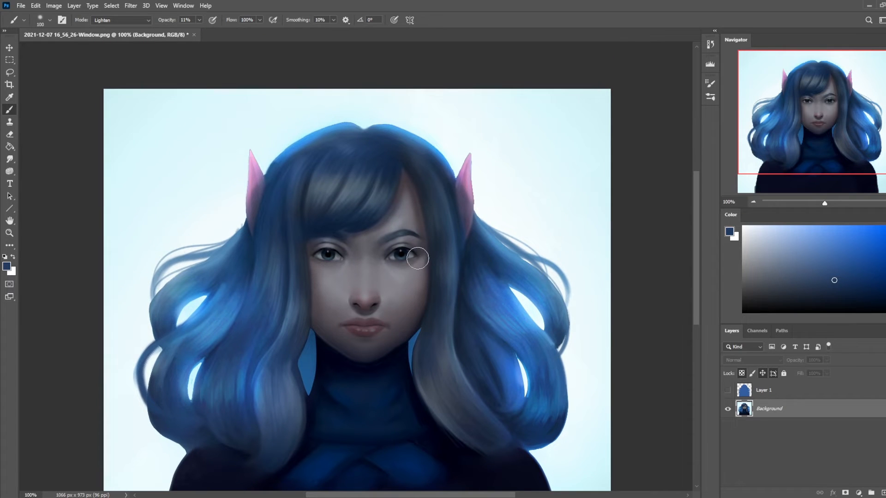
# - Open the Liquify filter on the Background and reduce its warp brush to size 90
pyautogui.click(146, 5)
pyautogui.moveTo(131, 5)
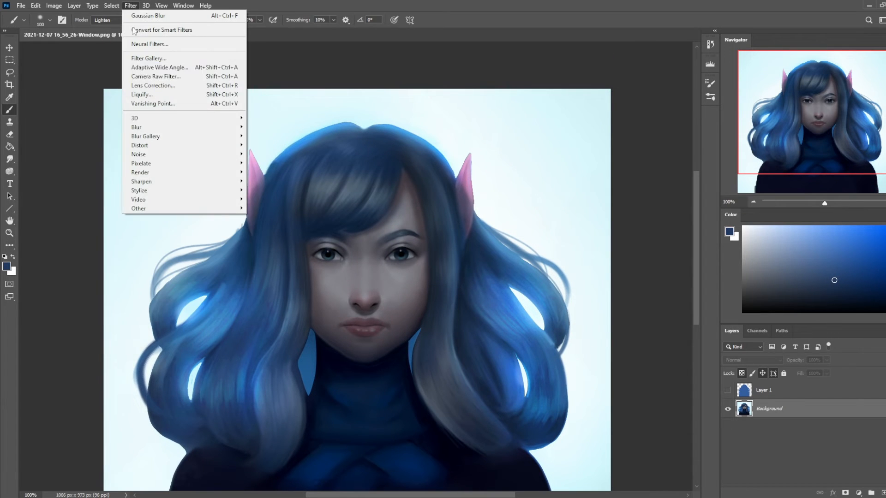
pyautogui.click(148, 94)
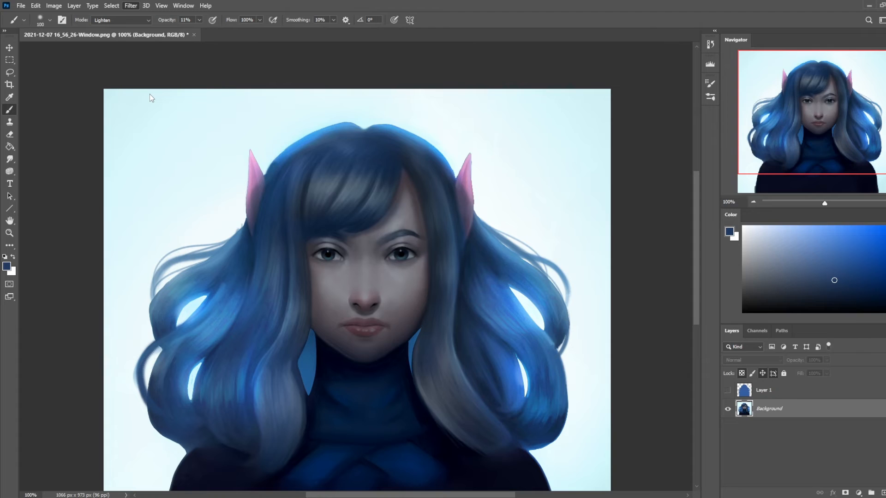
pyautogui.hotkey('ctrl', '+')
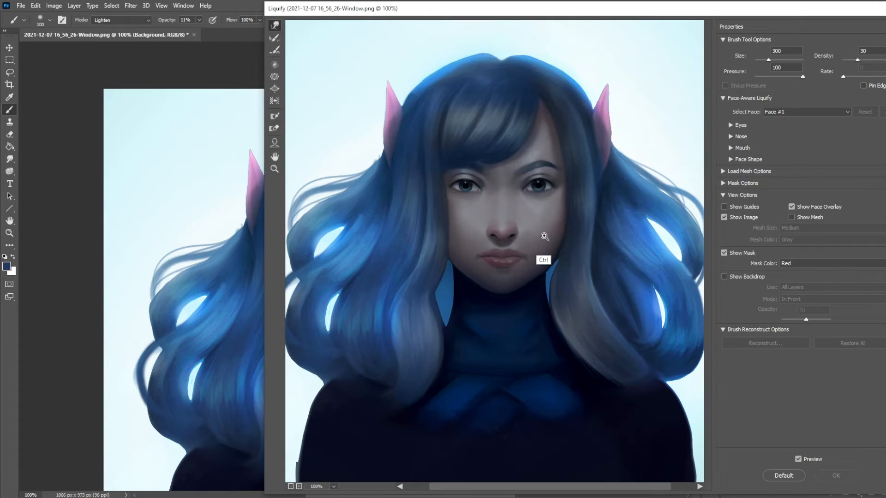
pyautogui.moveTo(586, 239); pyautogui.dragTo(566, 277)
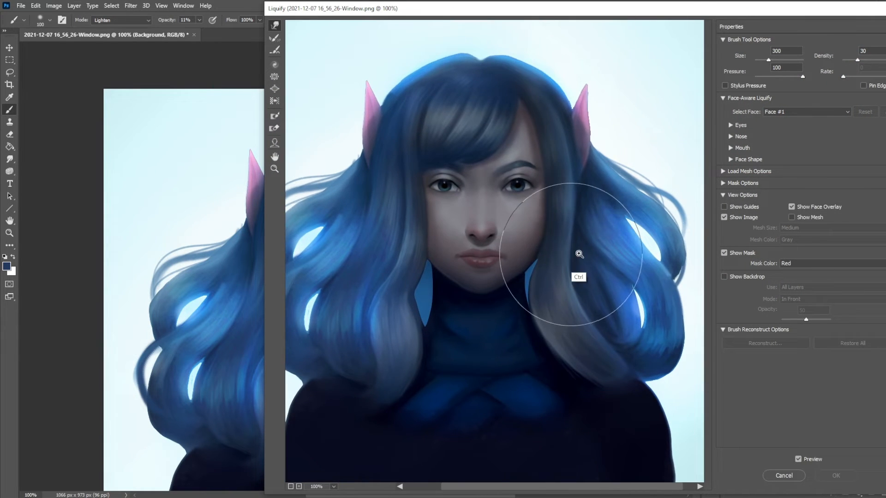
pyautogui.hotkey('ctrl', '+')
pyautogui.hotkey('ctrl', '-')
pyautogui.press('[')
pyautogui.press('[')
pyautogui.press('[')
pyautogui.press('[')
pyautogui.press('[')
pyautogui.press('[')
pyautogui.press('[')
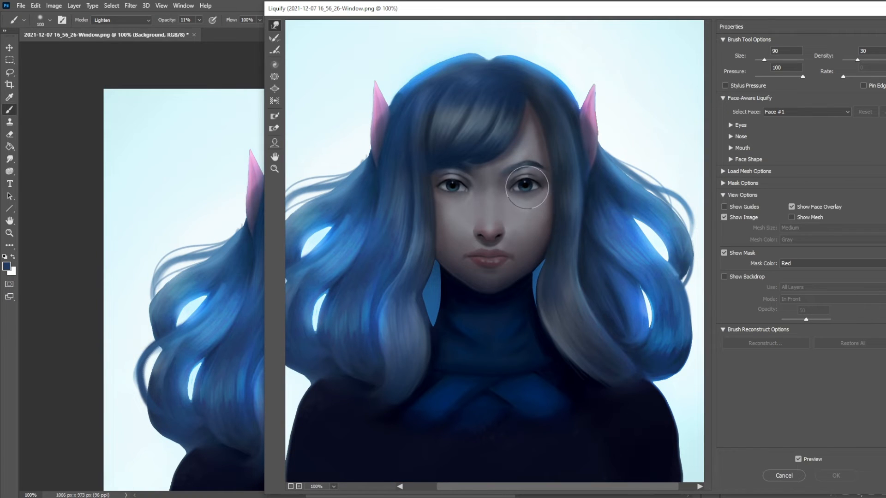
# - Warp both eyes slightly with the Liquify brush at size 80, nudging the left eye upward
pyautogui.click(523, 185)
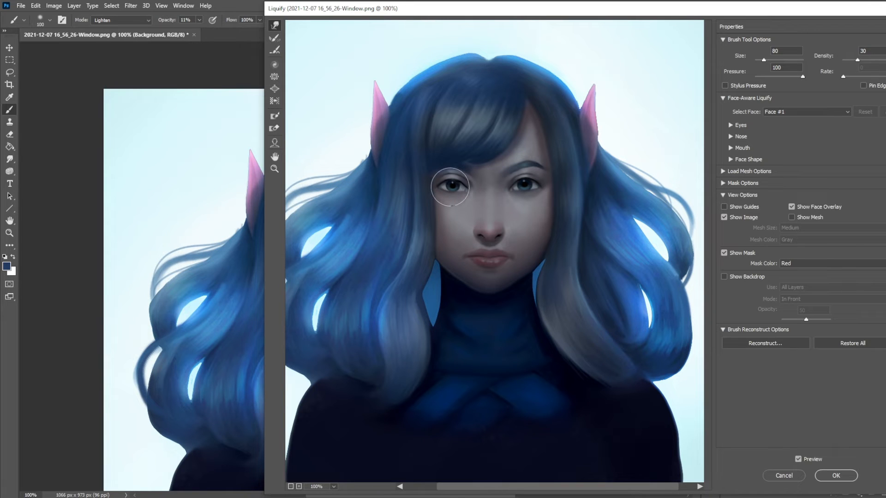
pyautogui.moveTo(452, 186); pyautogui.dragTo(452, 183)
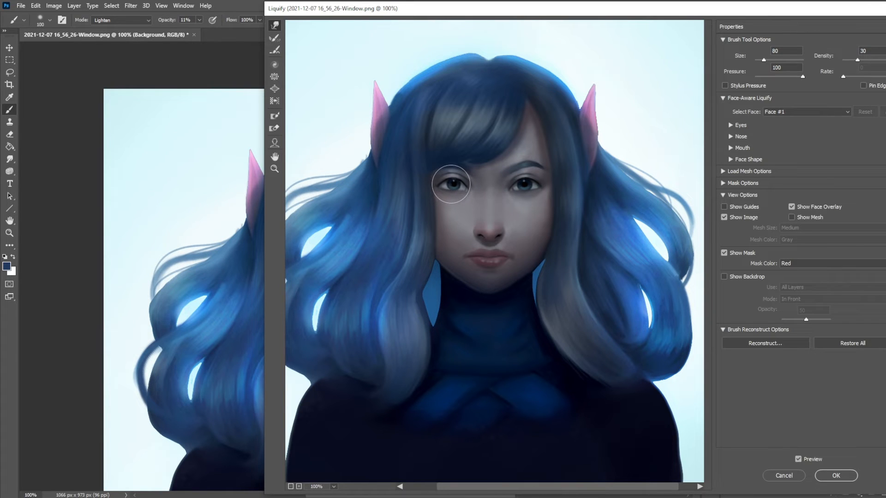
pyautogui.press('[')
pyautogui.press('[')
pyautogui.press('[')
pyautogui.press('[')
pyautogui.press(']')
pyautogui.press(']')
pyautogui.press(']')
pyautogui.press(']')
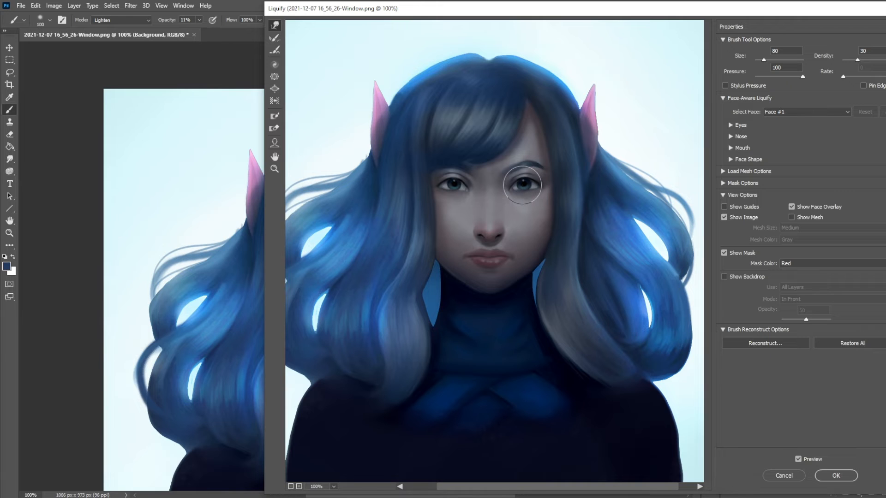
# - Reduce the Liquify brush to size 25 and refine the right eyebrow
pyautogui.hotkey('ctrl', '-')
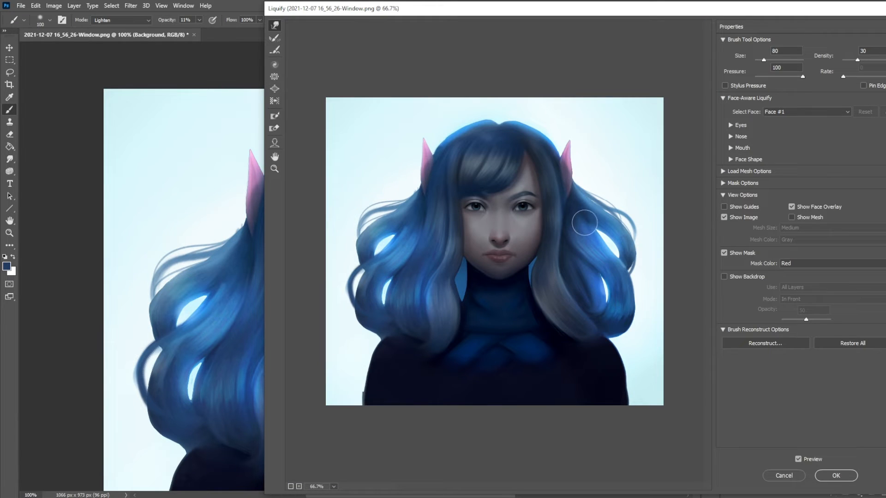
pyautogui.press('[')
pyautogui.press(']')
pyautogui.hotkey('ctrl', '+')
pyautogui.hotkey('ctrl', '+')
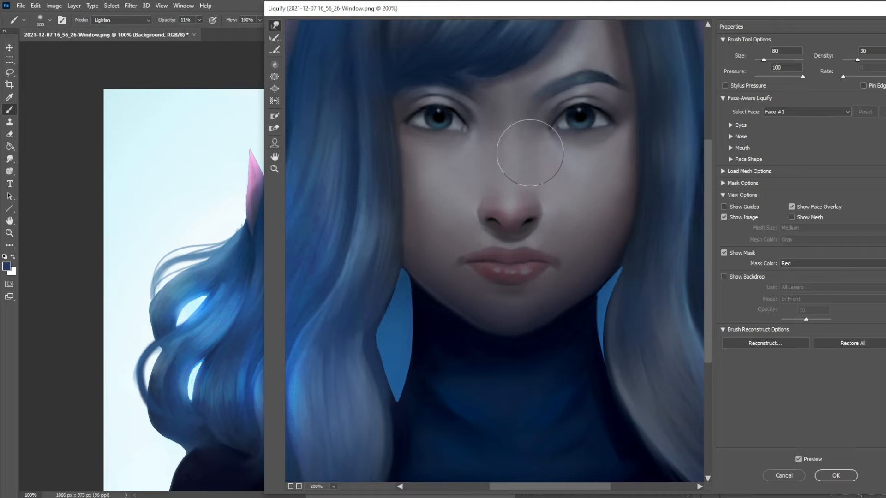
pyautogui.press('[')
pyautogui.press('[')
pyautogui.press('[')
pyautogui.press('[')
pyautogui.press('[')
pyautogui.press('[')
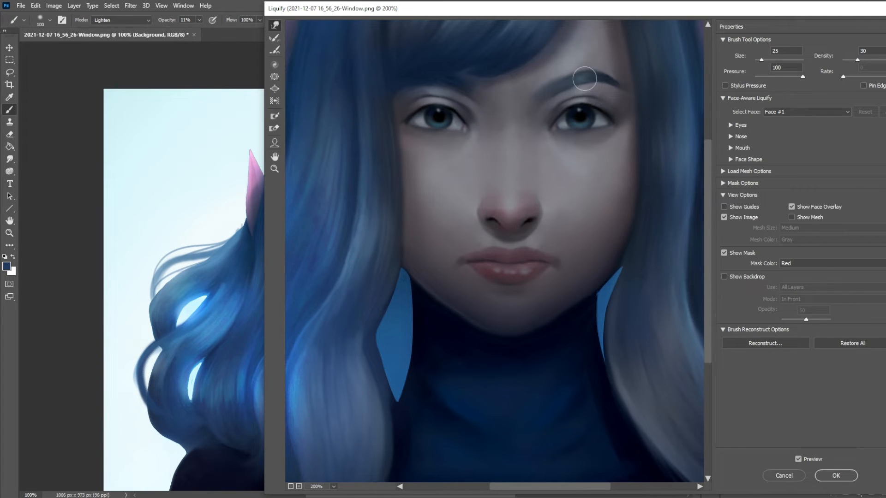
pyautogui.hotkey('ctrl', '-')
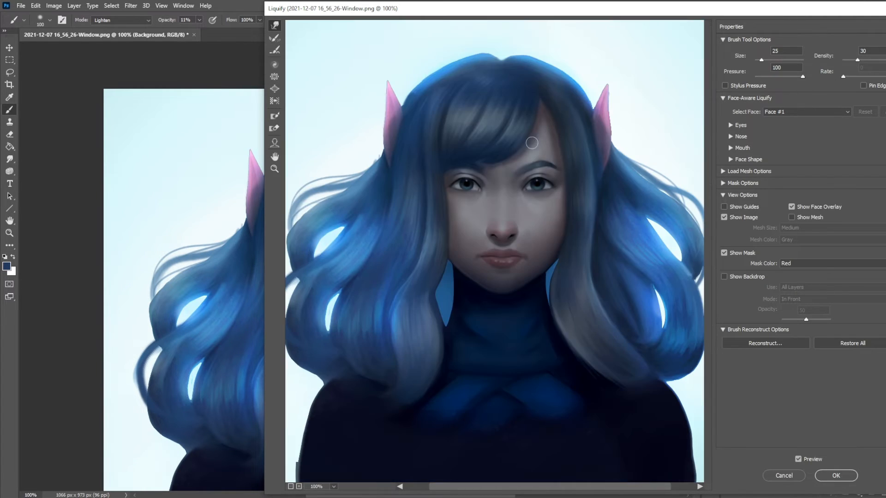
# - Set the Liquify brush to size 50 and apply the face warp to the portrait
pyautogui.press(']')
pyautogui.press(']')
pyautogui.press(']')
pyautogui.press(']')
pyautogui.press(']')
pyautogui.press(']')
pyautogui.press(']')
pyautogui.press(']')
pyautogui.press(']')
pyautogui.press(']')
pyautogui.press(']')
pyautogui.press(']')
pyautogui.press('[')
pyautogui.press('[')
pyautogui.press('[')
pyautogui.press('[')
pyautogui.press('[')
pyautogui.press('[')
pyautogui.press('[')
pyautogui.click(836, 475)
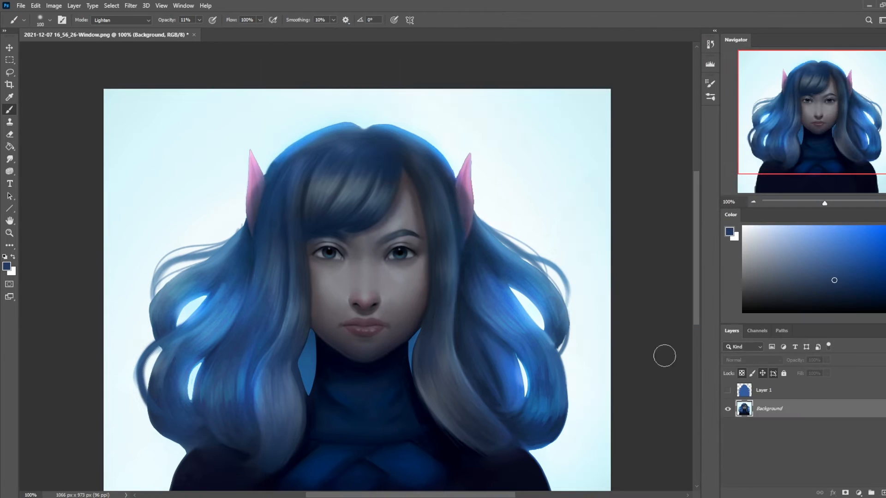
# - Sample grey skin from the right cheek and set the brush to Normal mode at 25% opacity
pyautogui.keyDown('alt'); pyautogui.click(392, 269); pyautogui.keyUp('alt')
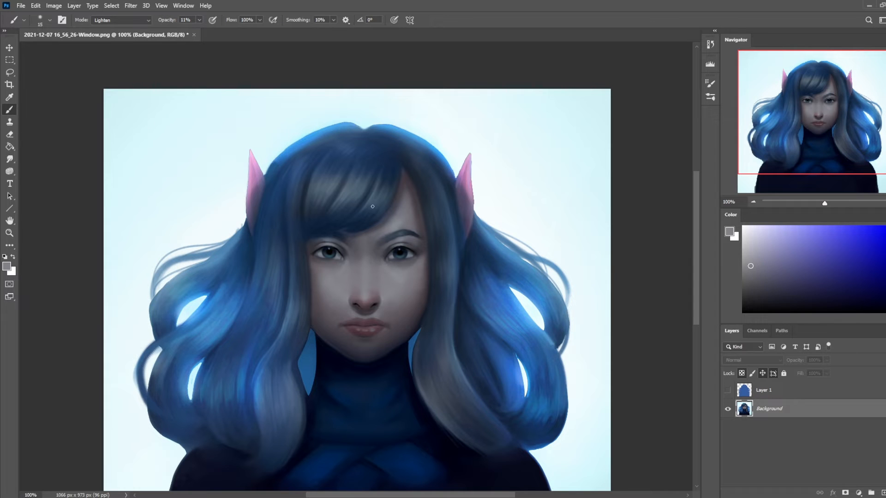
pyautogui.click(198, 21)
pyautogui.click(204, 30)
pyautogui.click(134, 21)
pyautogui.click(128, 28)
pyautogui.hotkey('ctrl', '-')
pyautogui.hotkey('ctrl', '-')
pyautogui.hotkey('ctrl', '+')
pyautogui.hotkey('ctrl', '+')
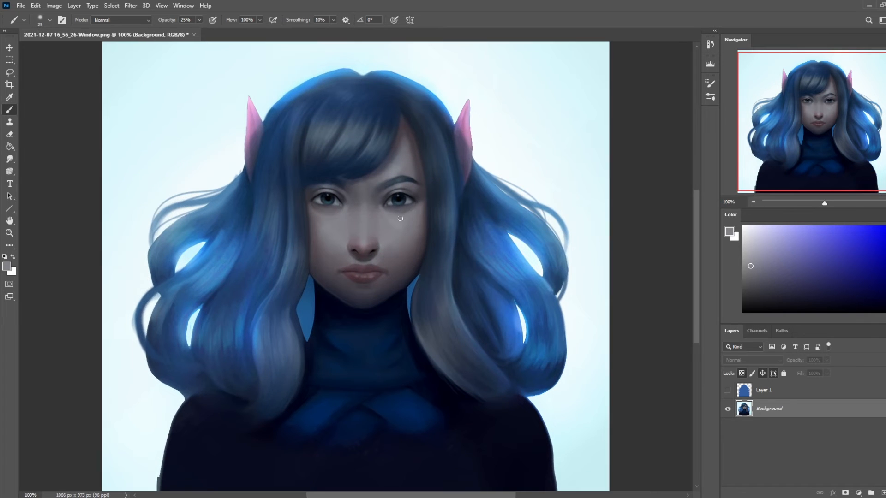
# - Sample the right eyelid's skin tone and the ear's pink to touch up the eyes with a fine 25% opacity brush
pyautogui.hotkey('ctrl', '+')
pyautogui.moveTo(484, 154); pyautogui.dragTo(467, 282)
pyautogui.press('alt')
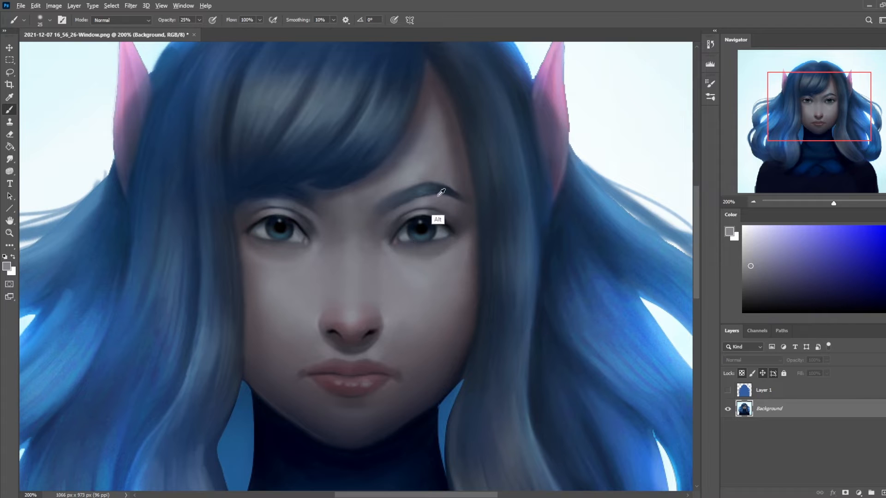
pyautogui.keyDown('alt'); pyautogui.click(426, 203); pyautogui.keyUp('alt')
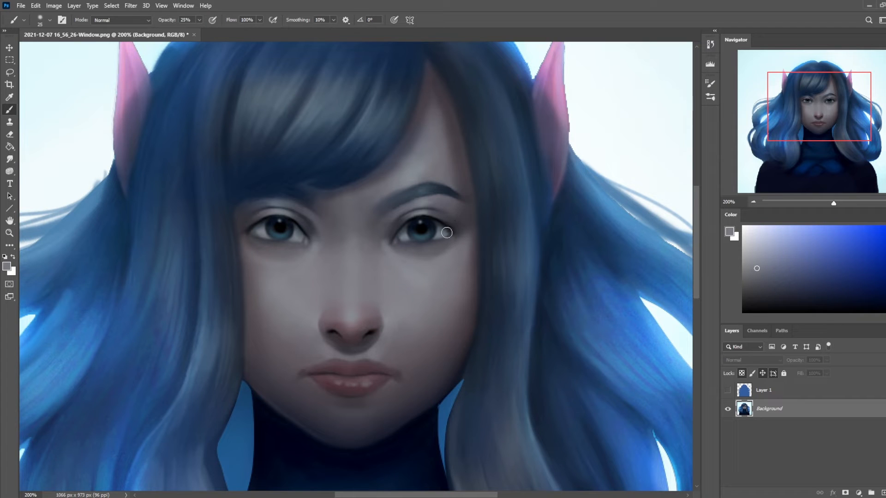
pyautogui.keyDown('alt'); pyautogui.click(558, 66); pyautogui.keyUp('alt')
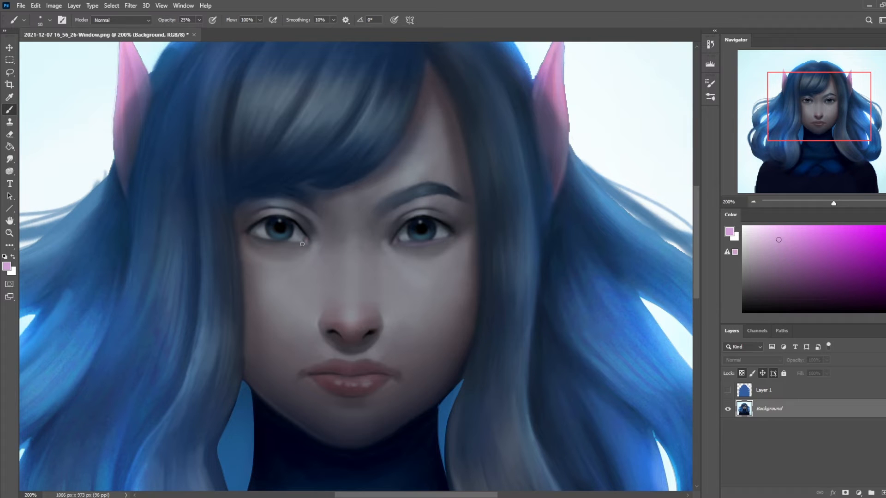
# - Set the brush opacity to 100% and touch up the right eye's lower rim with sampled grey and dark blue
pyautogui.keyDown('alt'); pyautogui.click(432, 242); pyautogui.keyUp('alt')
pyautogui.moveTo(200, 22); pyautogui.dragTo(253, 36)
pyautogui.click(437, 237)
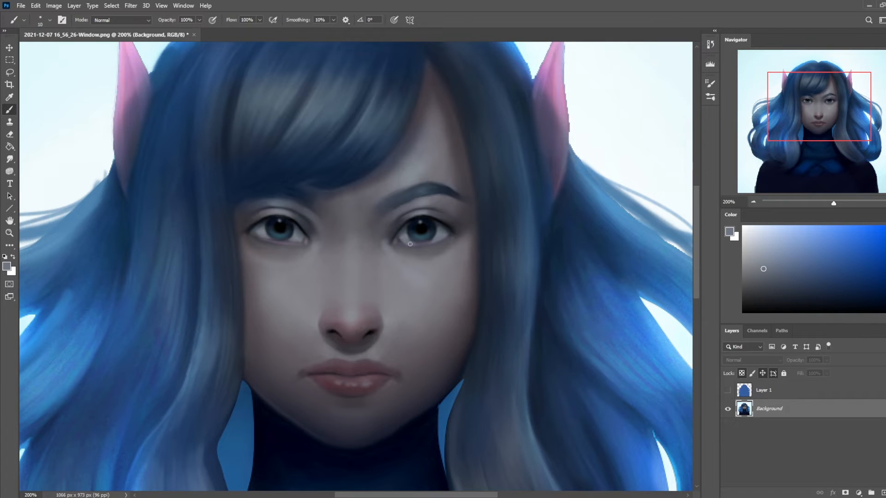
pyautogui.keyDown('alt'); pyautogui.click(434, 234); pyautogui.keyUp('alt')
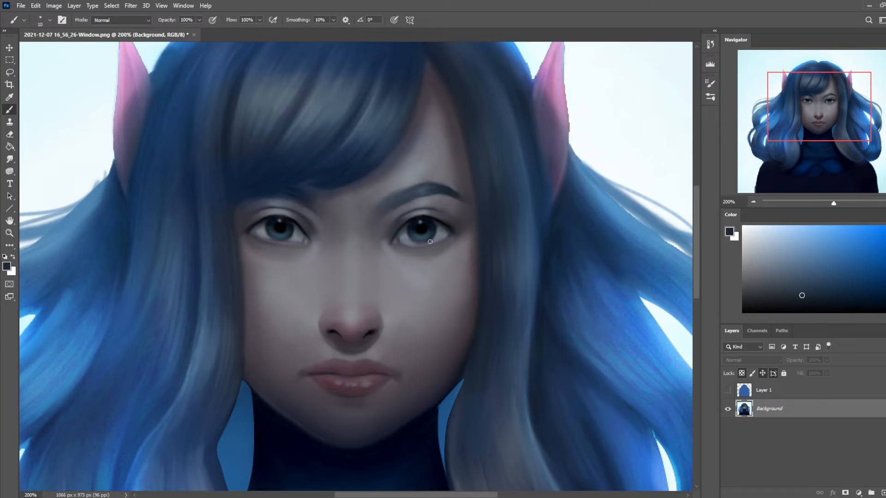
# - Sample pink from the right ear and paint the right eye's lower rim at 40% opacity
pyautogui.keyDown('alt'); pyautogui.click(560, 115); pyautogui.keyUp('alt')
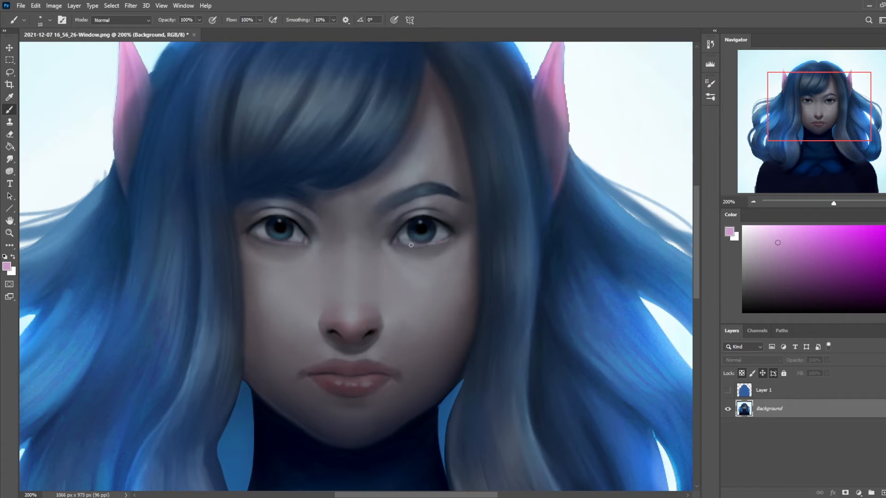
pyautogui.click(200, 20)
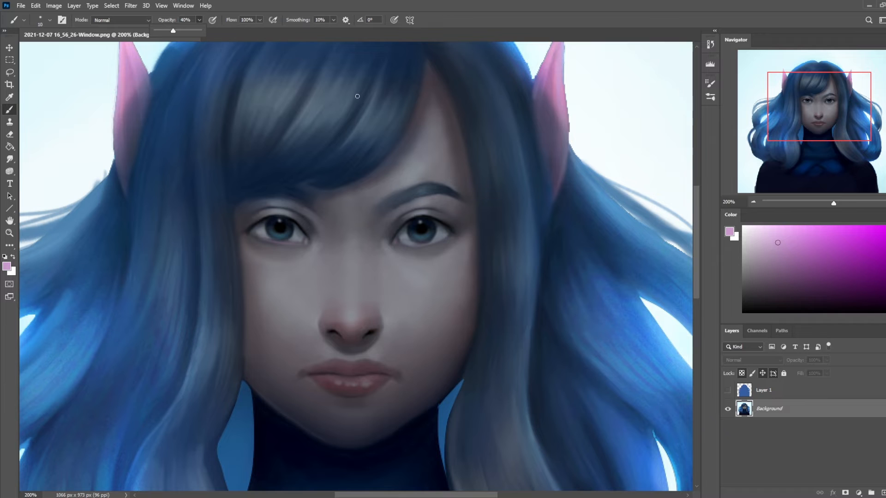
pyautogui.moveTo(443, 237); pyautogui.dragTo(385, 238)
# - Retouch the left eye's rim with skin and dark tones sampled around that eye
pyautogui.keyDown('alt'); pyautogui.click(297, 259); pyautogui.keyUp('alt')
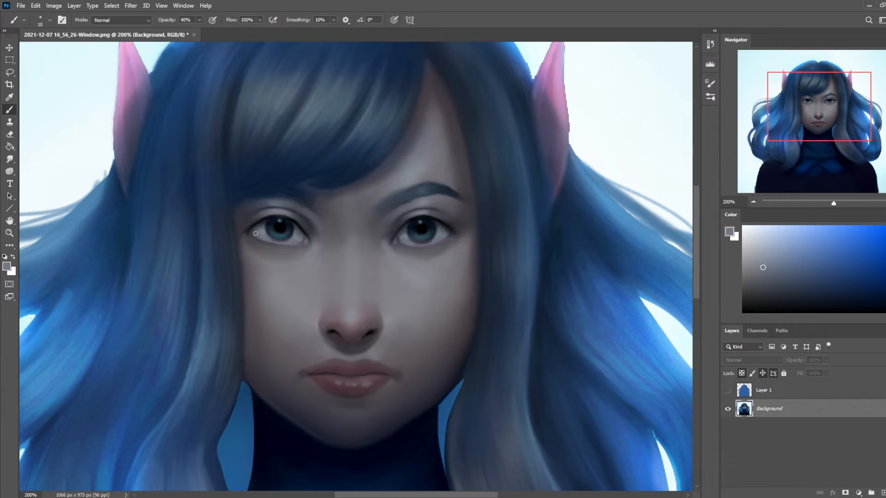
pyautogui.keyDown('alt'); pyautogui.click(300, 246); pyautogui.keyUp('alt')
pyautogui.keyDown('alt'); pyautogui.click(263, 227); pyautogui.keyUp('alt')
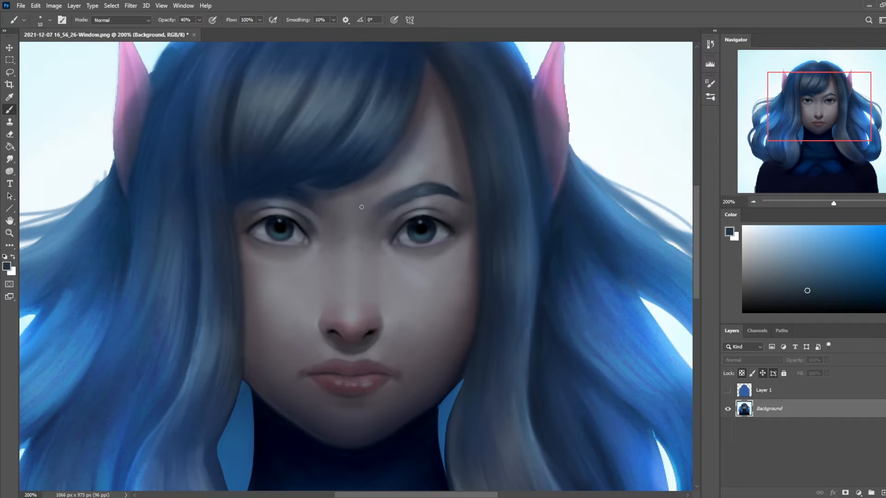
# - Sample greyish skin from the right cheek and dab it under the right eye at 100% opacity
pyautogui.keyDown('alt'); pyautogui.click(432, 275); pyautogui.keyUp('alt')
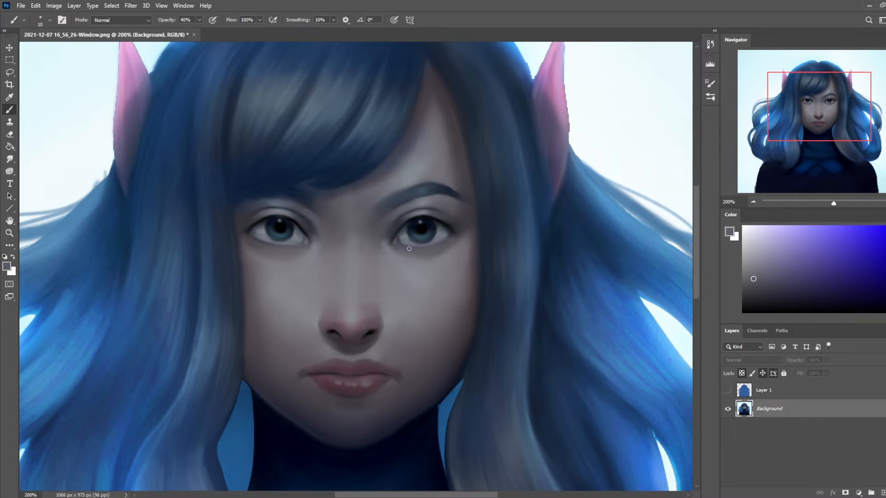
pyautogui.moveTo(199, 20); pyautogui.dragTo(358, 46)
pyautogui.click(436, 250)
# - Sample pink from the right ear and tint the left eye's outer corner at 53% opacity
pyautogui.keyDown('alt'); pyautogui.click(556, 113); pyautogui.keyUp('alt')
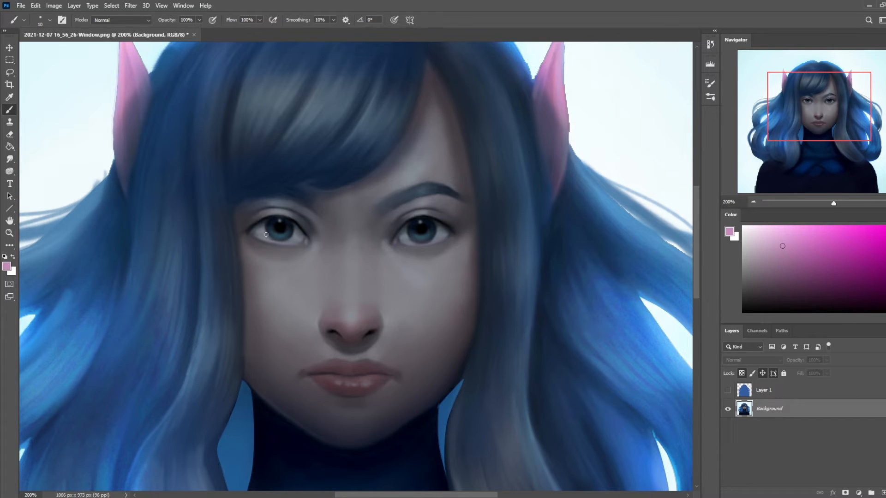
pyautogui.click(199, 20)
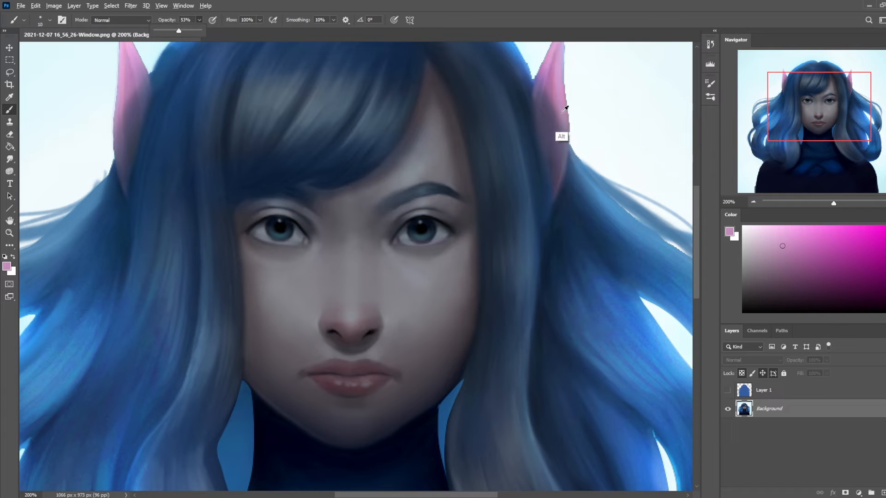
pyautogui.keyDown('alt'); pyautogui.click(558, 99); pyautogui.keyUp('alt')
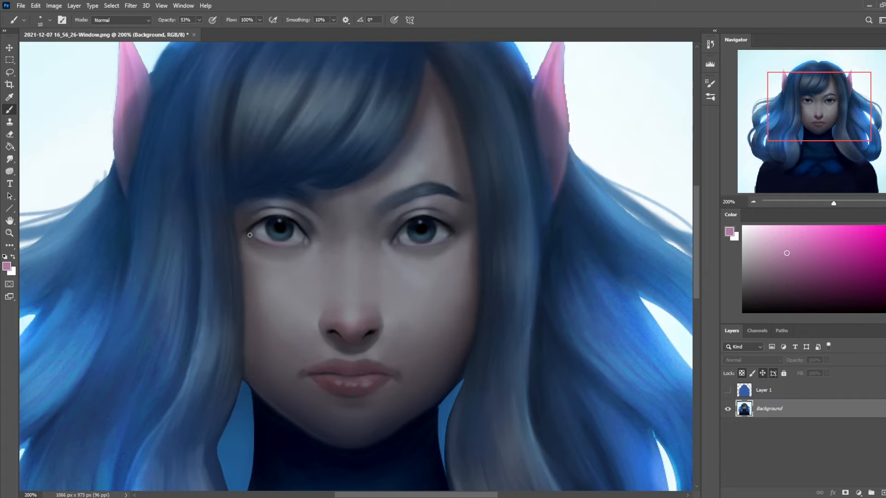
# - Blend the whites of both eyes with grey-blue tones sampled from the eyes
pyautogui.keyDown('alt'); pyautogui.click(448, 229); pyautogui.keyUp('alt')
pyautogui.keyDown('alt'); pyautogui.click(433, 231); pyautogui.keyUp('alt')
pyautogui.keyDown('alt'); pyautogui.click(415, 232); pyautogui.keyUp('alt')
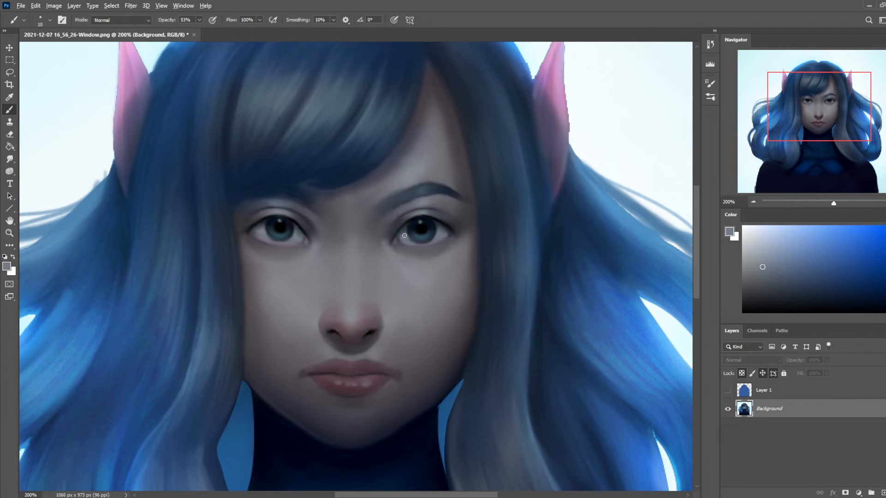
pyautogui.keyDown('alt'); pyautogui.click(296, 236); pyautogui.keyUp('alt')
pyautogui.hotkey('ctrl', '-')
pyautogui.hotkey('ctrl', '-')
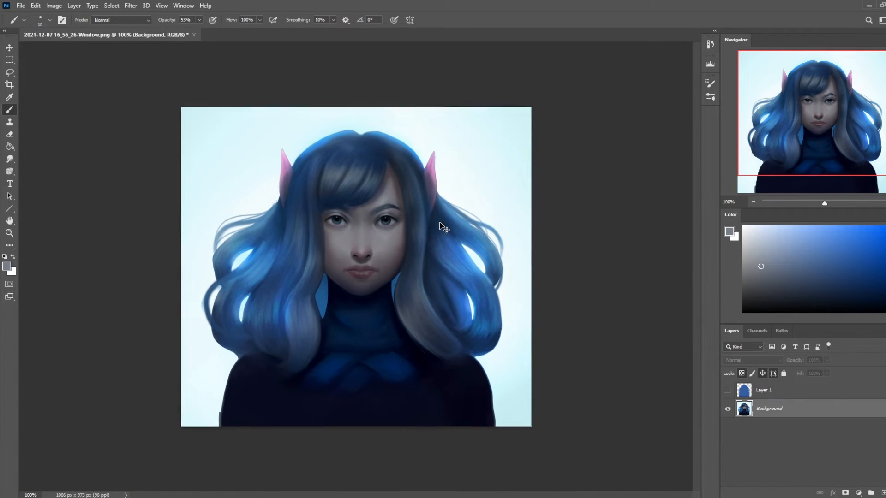
# - Reopen the Liquify filter and nudge the left eye upward with the warp brush
pyautogui.hotkey('ctrl', '+')
pyautogui.click(132, 7)
pyautogui.click(151, 93)
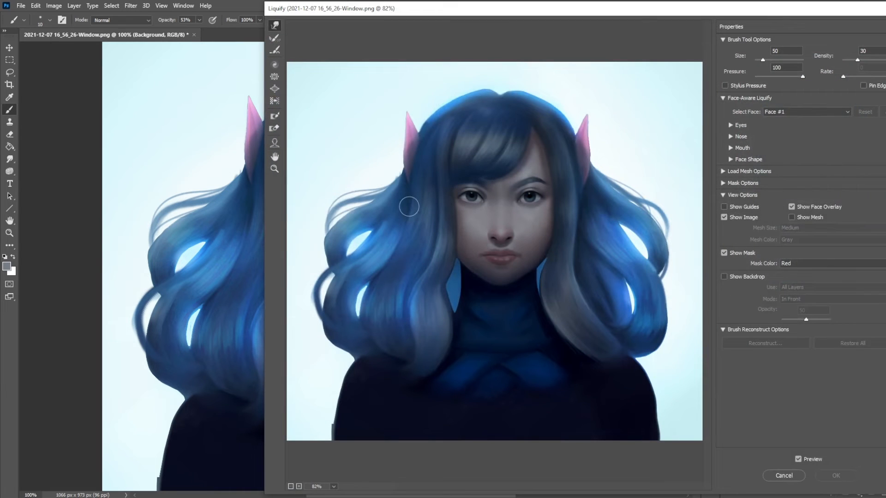
pyautogui.hotkey('ctrl', '+')
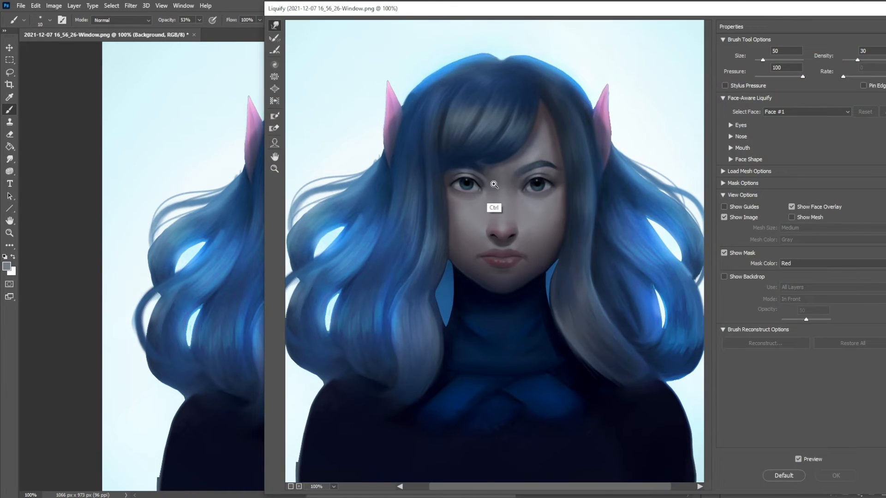
pyautogui.hotkey('ctrl', '+')
pyautogui.press(']')
pyautogui.press(']')
pyautogui.press('[')
pyautogui.press('[')
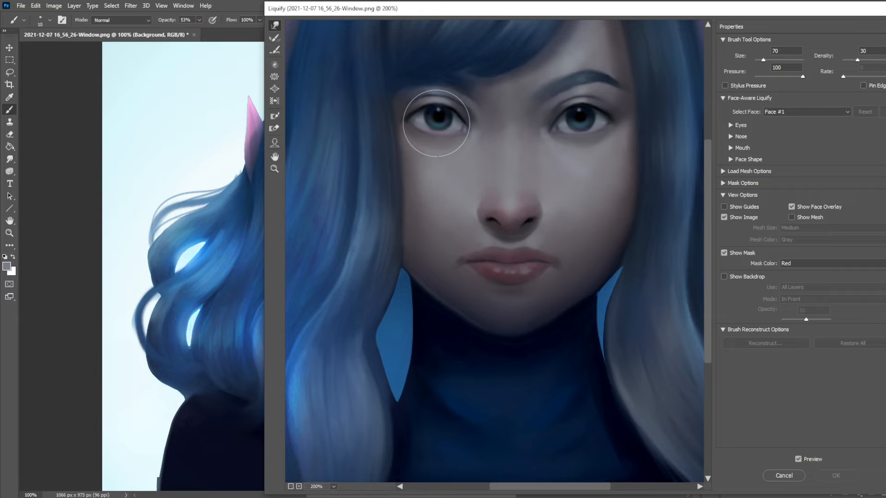
pyautogui.moveTo(437, 122); pyautogui.dragTo(436, 116)
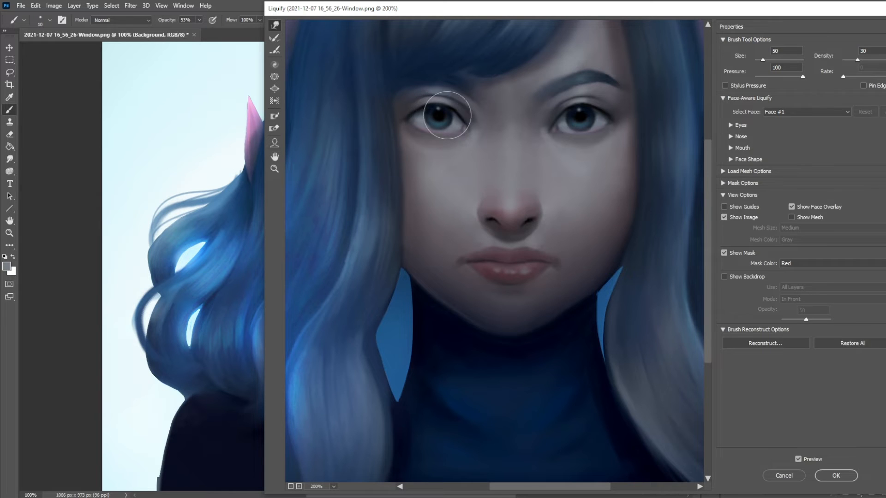
# - Set the Liquify brush to size 70 and push up the area just below the left eye
pyautogui.press(']')
pyautogui.press(']')
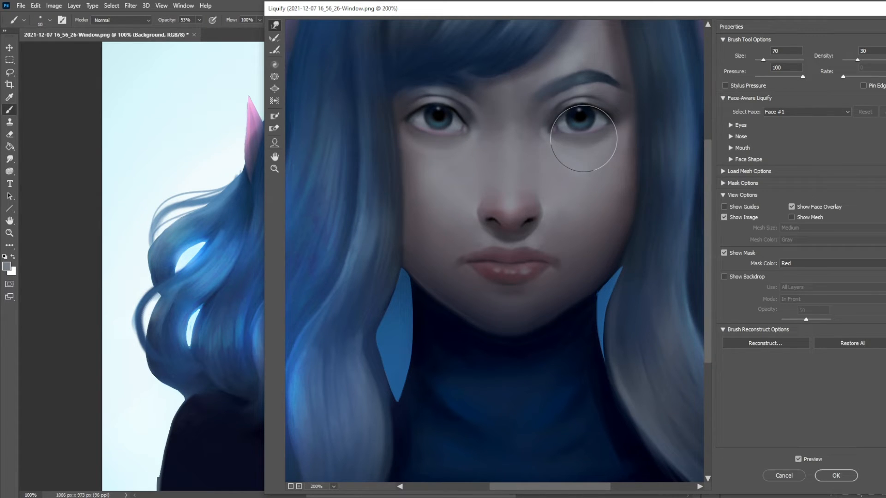
pyautogui.moveTo(448, 146); pyautogui.dragTo(442, 141)
# - Reduce the Liquify brush to size 15 for fine adjustments to the left eye
pyautogui.press('[')
pyautogui.press('[')
pyautogui.press('[')
pyautogui.press('[')
pyautogui.press('[')
pyautogui.press('[')
pyautogui.press('[')
pyautogui.press('[')
pyautogui.press('[')
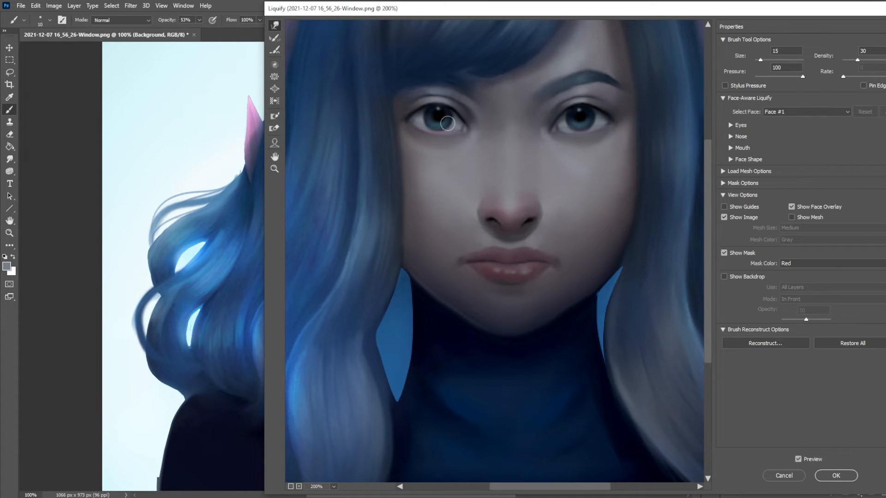
# - Reshape the facial features with the Liquify warp brush, adjusting its size between passes, and apply the distortion
pyautogui.press(']')
pyautogui.press(']')
pyautogui.press(']')
pyautogui.press(']')
pyautogui.press(']')
pyautogui.hotkey('ctrl', '-')
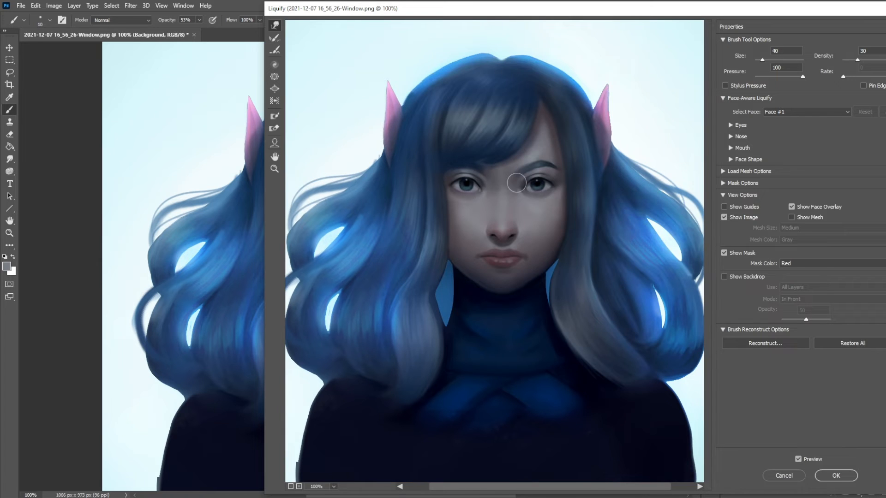
pyautogui.press(']')
pyautogui.press(']')
pyautogui.press(']')
pyautogui.click(867, 60)
pyautogui.press('[')
pyautogui.press('[')
pyautogui.press('[')
pyautogui.press('[')
pyautogui.press('[')
pyautogui.click(835, 476)
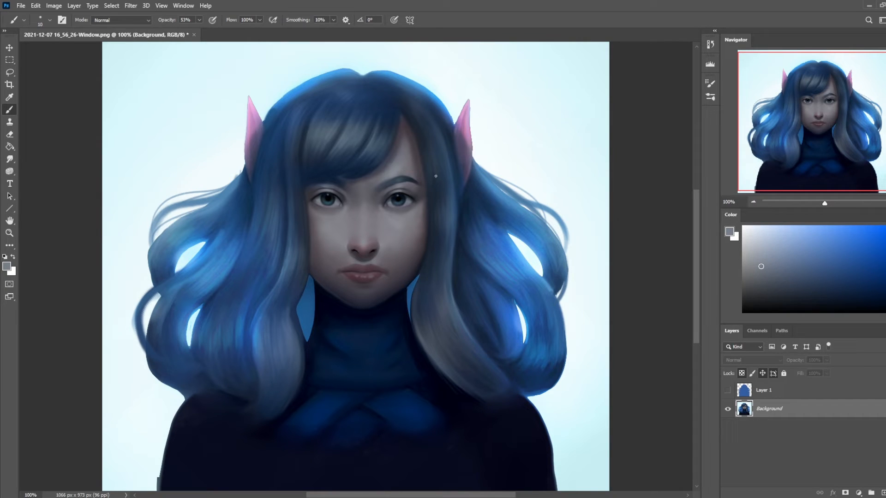
# - Switch from the soft brush to the 80 px Istebrak's Dry-Oil brush, shrink it to 15 px and sample a dark brow-side tone
pyautogui.keyDown('alt'); pyautogui.click(384, 214); pyautogui.keyUp('alt')
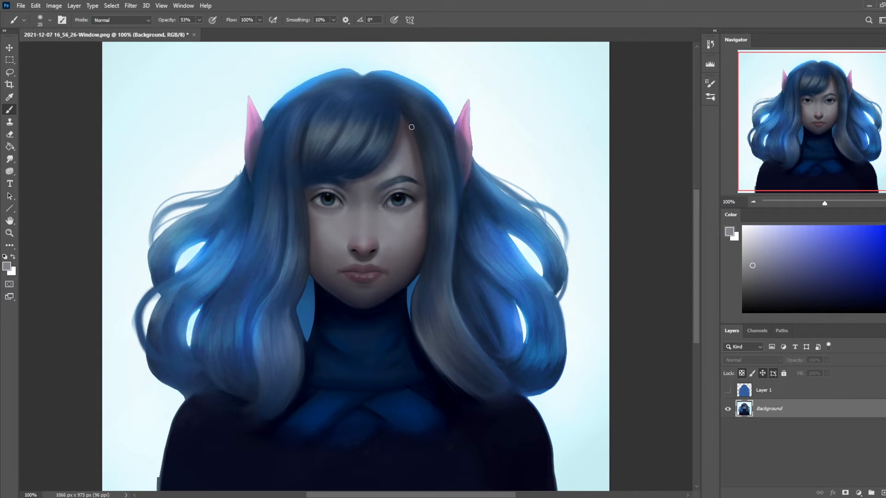
pyautogui.rightClick(413, 173)
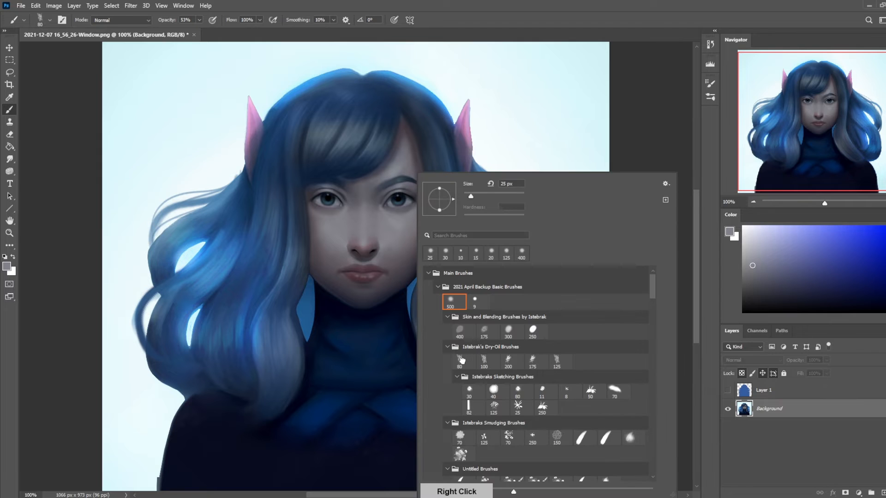
pyautogui.doubleClick(464, 362)
pyautogui.keyDown('alt'); pyautogui.click(418, 166); pyautogui.keyUp('alt')
pyautogui.press('[')
pyautogui.press('[')
pyautogui.press('[')
pyautogui.press('[')
pyautogui.press('[')
pyautogui.press('[')
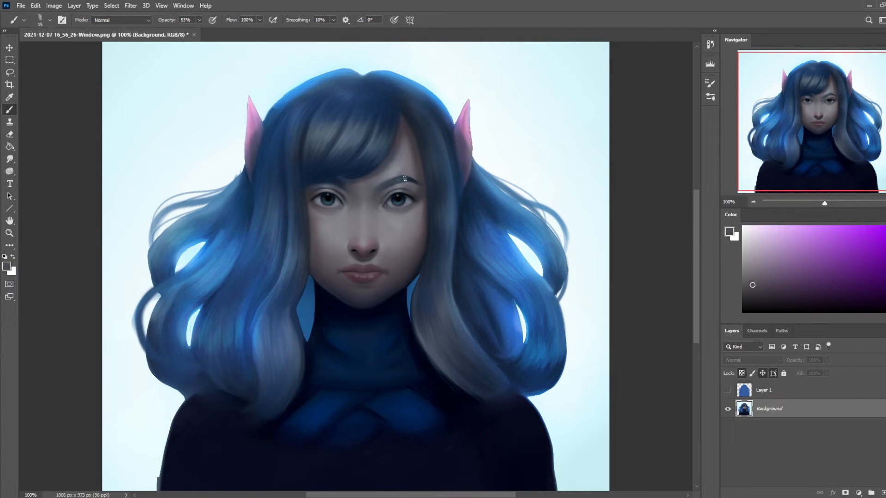
# - Darken the inner eyebrows with sampled dark tones using the Darken blend mode, and soften them with the Smudge tool
pyautogui.click(134, 20)
pyautogui.click(121, 68)
pyautogui.moveTo(381, 194); pyautogui.dragTo(389, 187)
pyautogui.keyDown('alt'); pyautogui.click(415, 160); pyautogui.keyUp('alt')
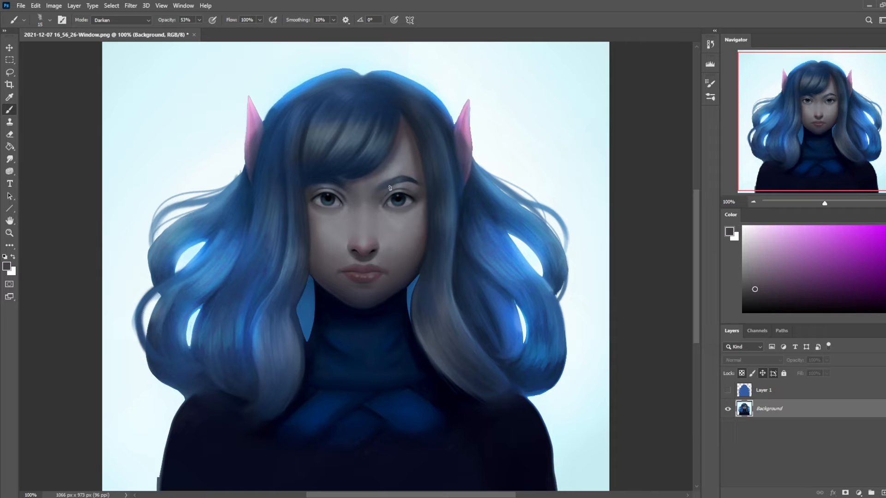
pyautogui.keyDown('alt'); pyautogui.click(347, 187); pyautogui.keyUp('alt')
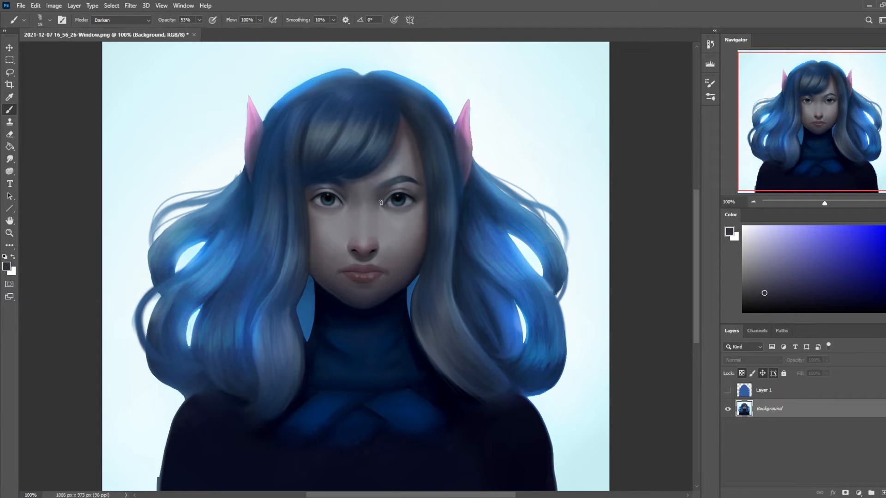
pyautogui.click(10, 159)
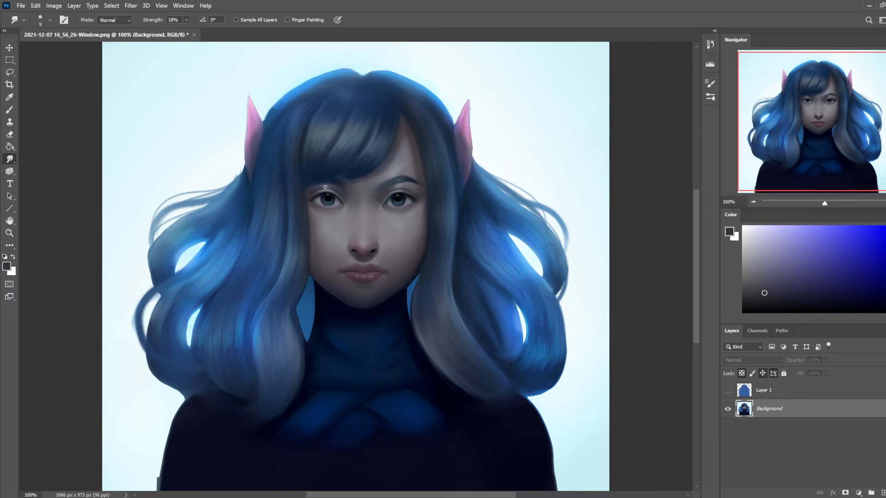
# - Paint sampled skin tones around the nostril and cheek with the brush in Normal mode at 35% opacity
pyautogui.press('b')
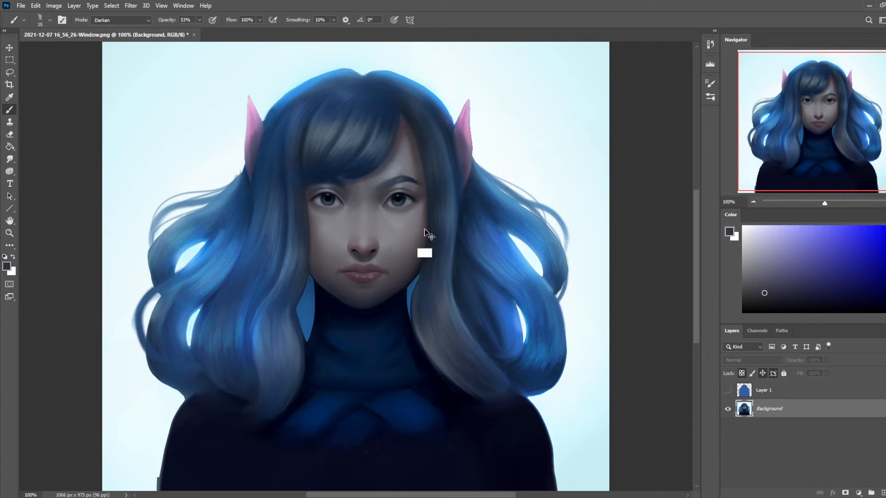
pyautogui.hotkey('ctrl', '-')
pyautogui.hotkey('ctrl', '+')
pyautogui.keyDown('alt'); pyautogui.click(379, 255); pyautogui.keyUp('alt')
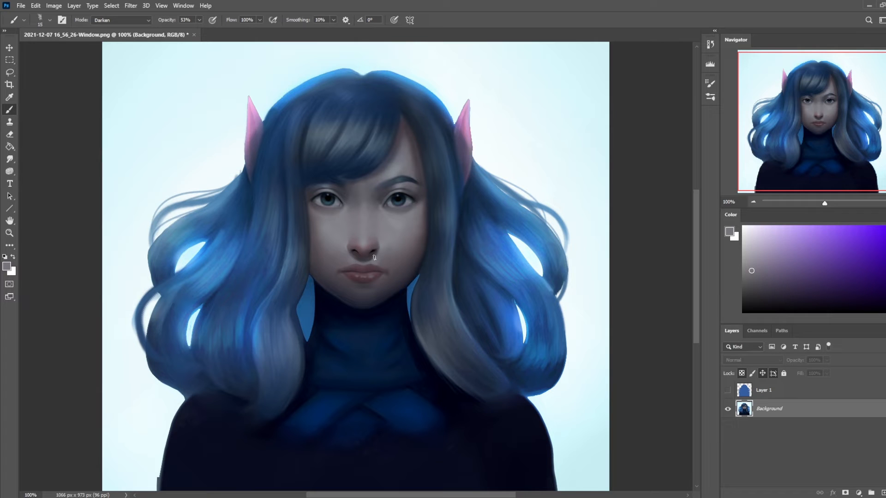
pyautogui.click(138, 20)
pyautogui.click(110, 27)
pyautogui.click(369, 260)
pyautogui.keyDown('alt'); pyautogui.click(390, 243); pyautogui.keyUp('alt')
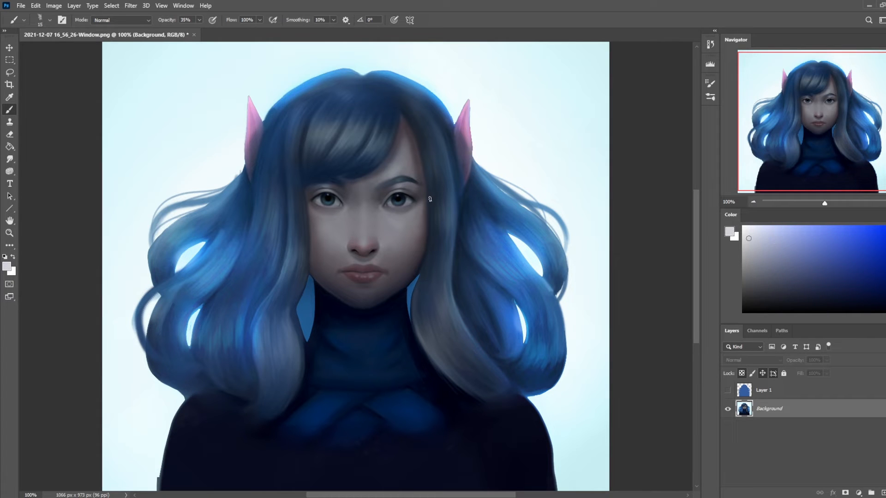
# - Glaze the face with pale cyan sampled from the background at 14% opacity and 25 px, and refine edges with the Smudge tool
pyautogui.keyDown('alt'); pyautogui.click(482, 53); pyautogui.keyUp('alt')
pyautogui.click(199, 20)
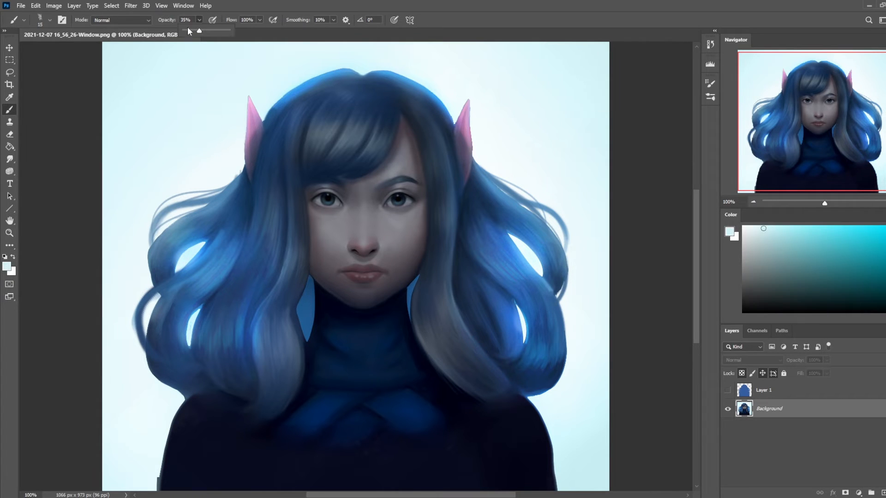
pyautogui.click(368, 181)
pyautogui.press(']')
pyautogui.press(']')
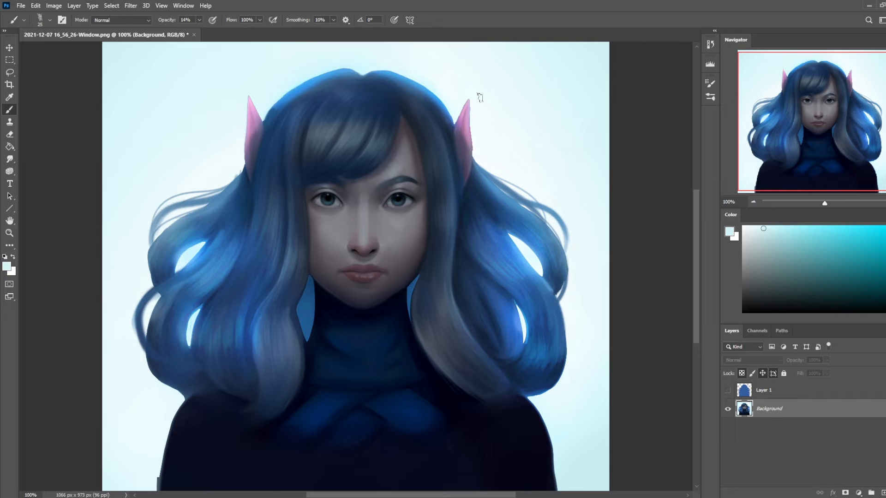
pyautogui.click(9, 159)
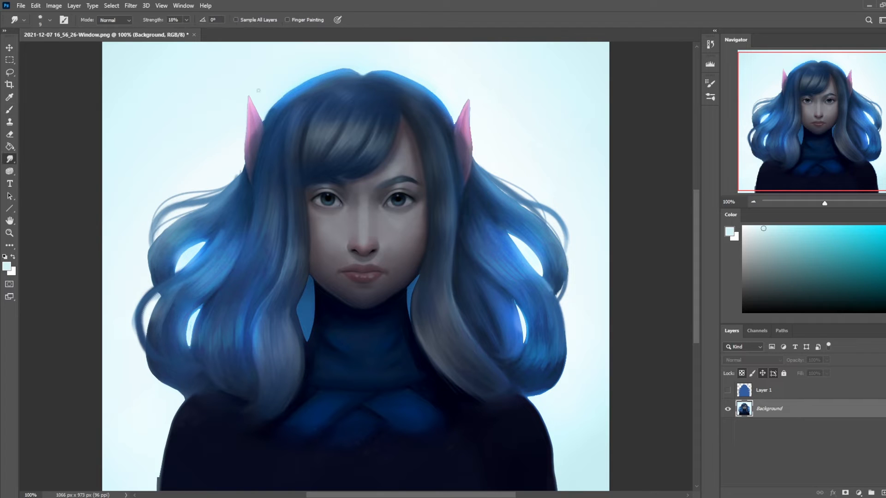
pyautogui.hotkey('ctrl', '-')
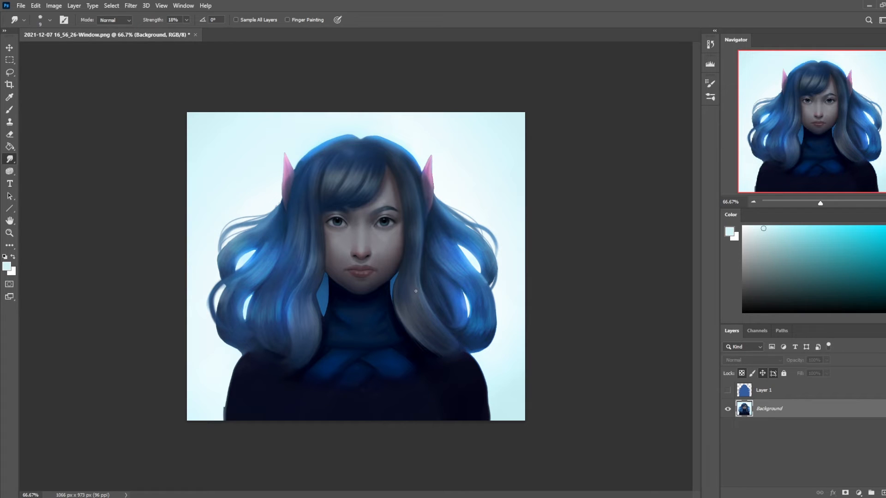
# - Clean up the mouth corners with a skin tone sampled from the nose at 35% opacity and 10 px, and smudge them smooth
pyautogui.press(']')
pyautogui.press('b')
pyautogui.keyDown('alt'); pyautogui.click(364, 248); pyautogui.keyUp('alt')
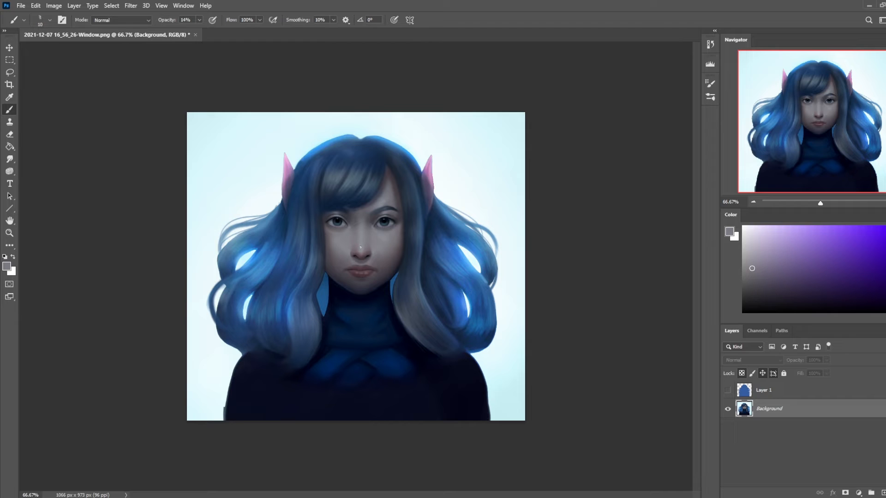
pyautogui.moveTo(179, 20); pyautogui.dragTo(201, 28)
pyautogui.press(']')
pyautogui.hotkey('ctrl', '+')
pyautogui.hotkey('ctrl', '+')
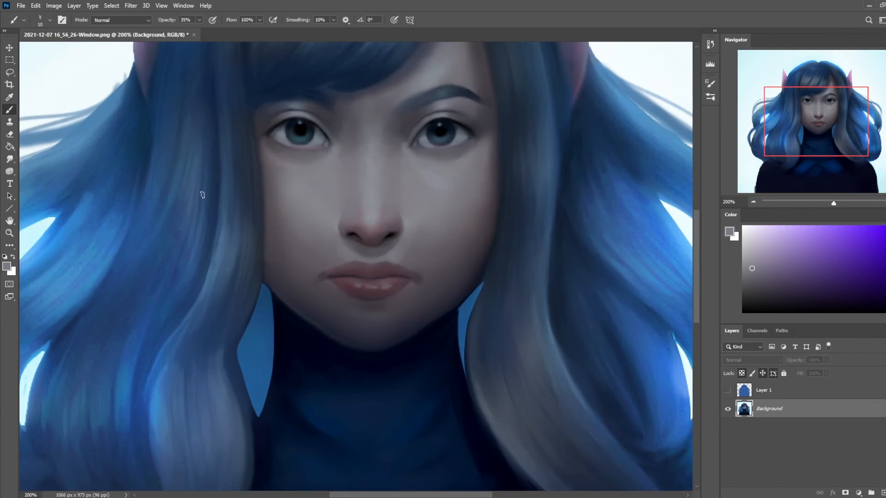
pyautogui.click(8, 159)
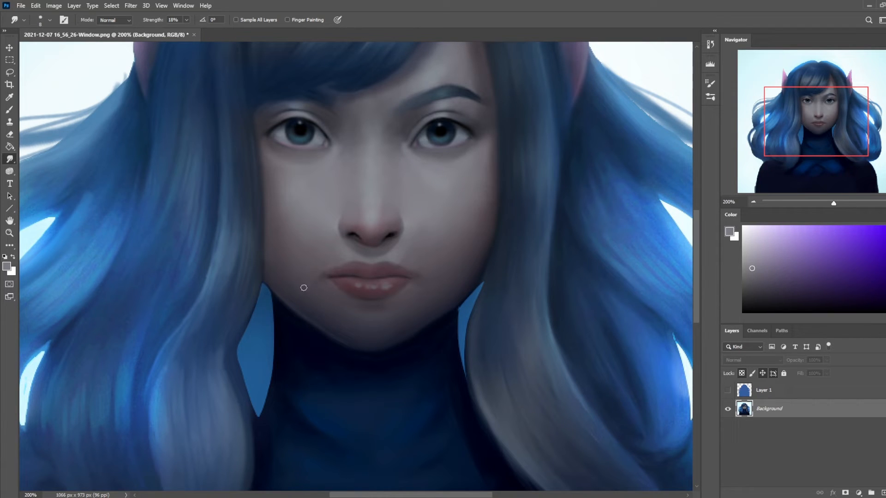
pyautogui.hotkey('ctrl', '-')
pyautogui.hotkey('ctrl', '-')
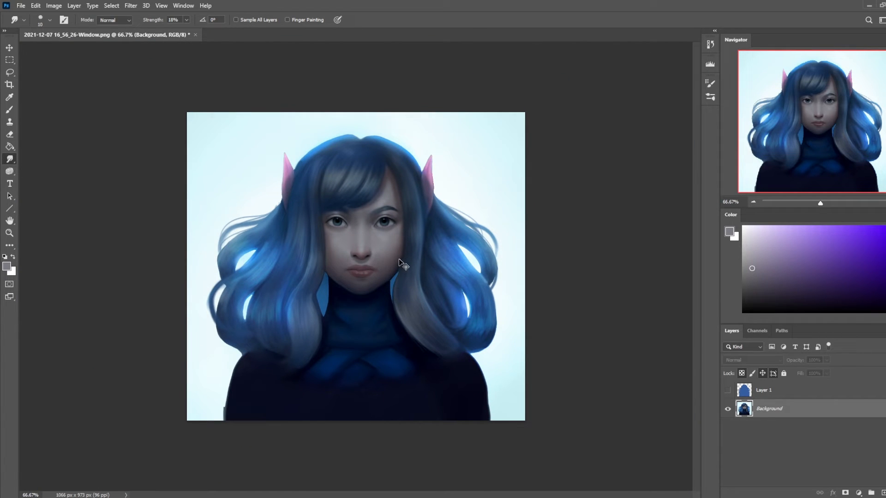
pyautogui.hotkey('ctrl', '+')
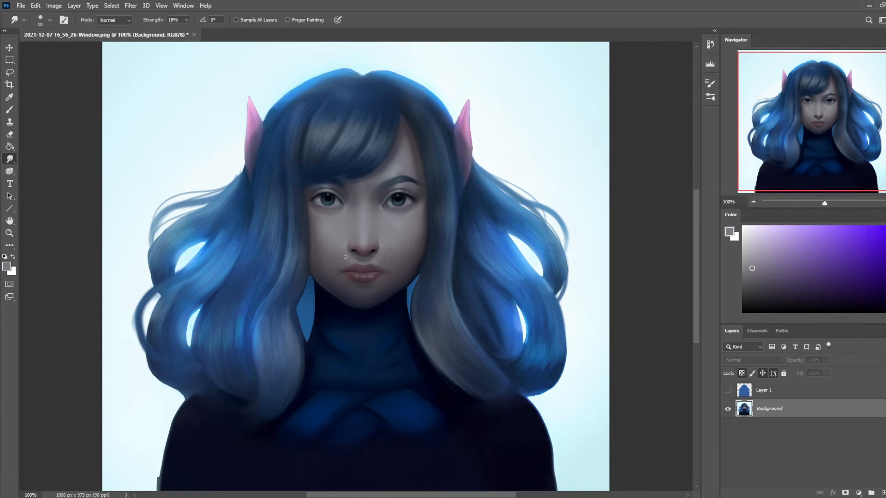
# - Choose the 500 px brush from 2021 April Backup Basic Brushes and shrink it for detail work around the nose
pyautogui.press('b')
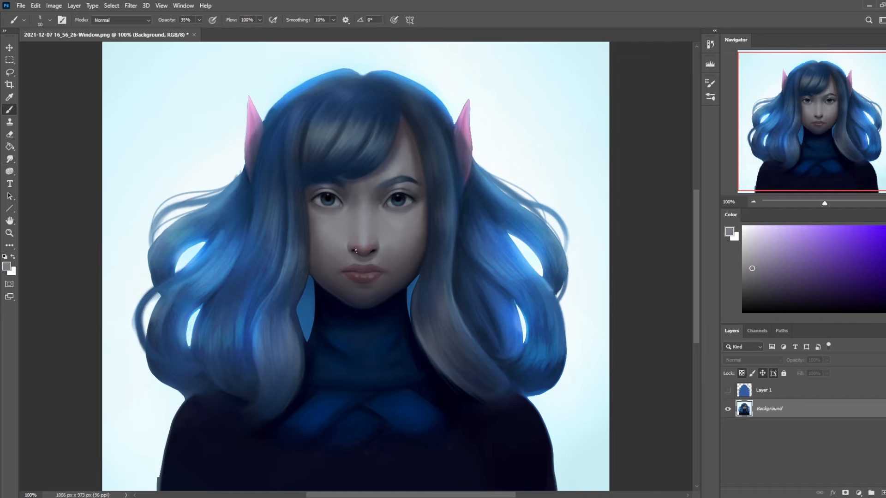
pyautogui.rightClick(346, 258)
pyautogui.click(392, 302)
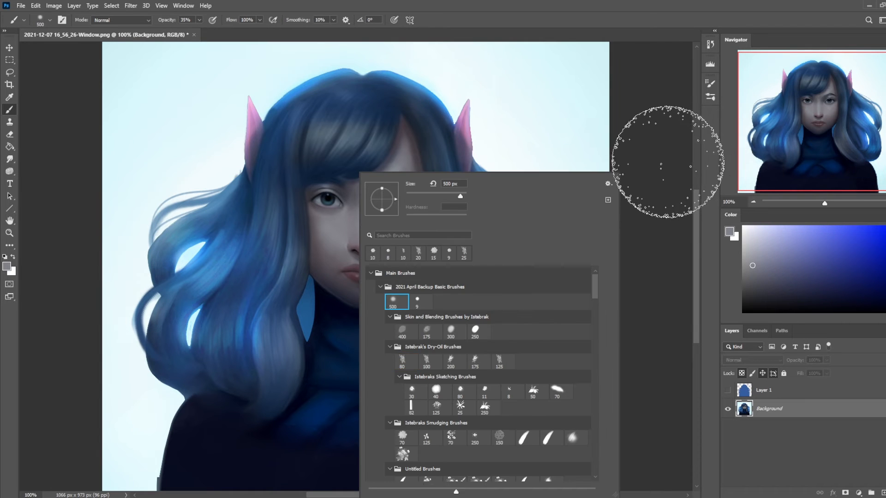
pyautogui.click(673, 168)
pyautogui.press('[')
pyautogui.press('[')
pyautogui.press('[')
pyautogui.press('[')
pyautogui.press('[')
pyautogui.press('[')
pyautogui.press('[')
pyautogui.press('[')
pyautogui.press('[')
pyautogui.press('[')
pyautogui.press('[')
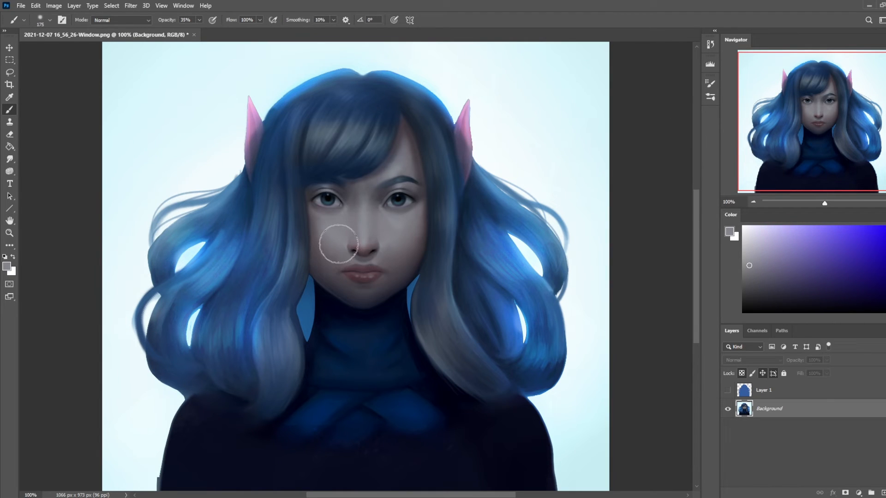
pyautogui.press('[')
pyautogui.press('[')
pyautogui.press('[')
pyautogui.press(']')
pyautogui.press(']')
pyautogui.press('[')
pyautogui.press('[')
pyautogui.press('[')
pyautogui.press('[')
pyautogui.press('[')
pyautogui.press('[')
pyautogui.press('[')
# - Define the nostrils and nose base with tones sampled from the nose, using a 15 px brush at 64% opacity
pyautogui.click(199, 20)
pyautogui.moveTo(199, 31); pyautogui.dragTo(213, 31)
pyautogui.keyDown('alt'); pyautogui.click(359, 243); pyautogui.keyUp('alt')
pyautogui.press('[')
pyautogui.press('[')
pyautogui.press('[')
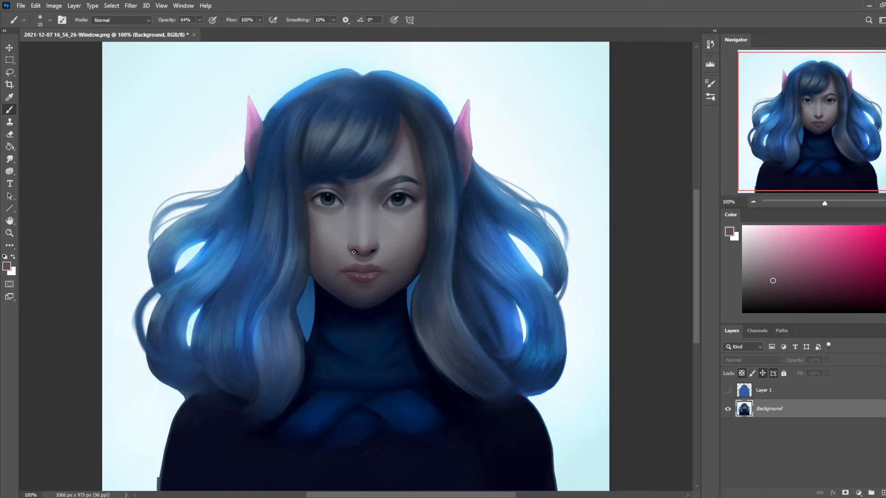
pyautogui.keyDown('alt'); pyautogui.click(364, 248); pyautogui.keyUp('alt')
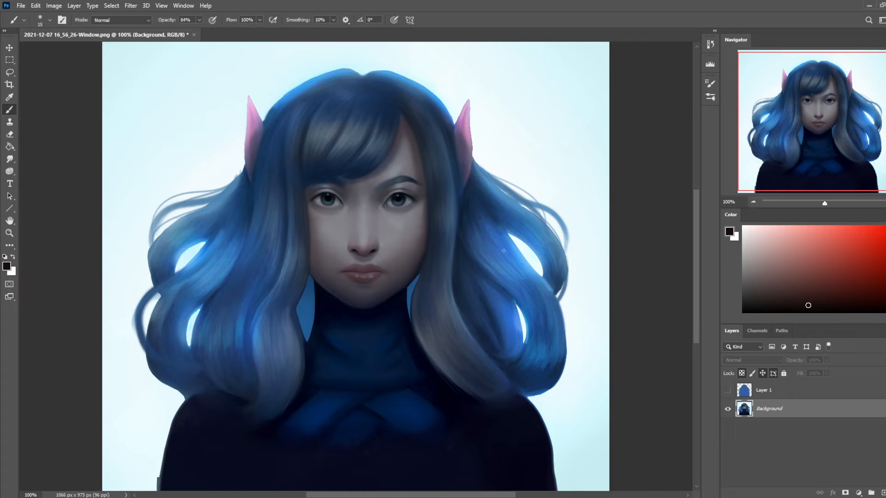
# - Add small near-white catchlights to the pupils with a 6 px brush at 100% opacity, using a colour sampled from the background
pyautogui.keyDown('alt'); pyautogui.click(513, 165); pyautogui.keyUp('alt')
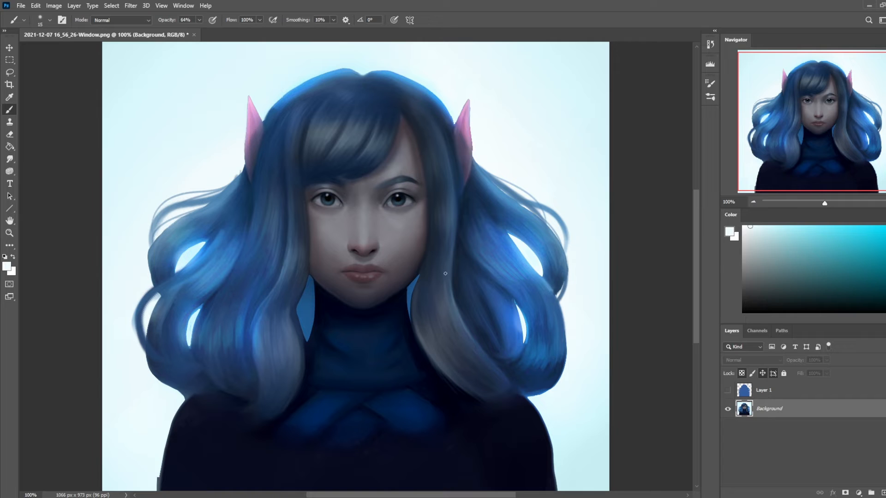
pyautogui.press('ctrl')
pyautogui.click(199, 20)
pyautogui.moveTo(199, 30); pyautogui.dragTo(216, 30)
pyautogui.click(397, 195)
pyautogui.hotkey('ctrl', '+')
pyautogui.hotkey('ctrl', '+')
pyautogui.moveTo(463, 145); pyautogui.dragTo(434, 304)
pyautogui.press('[')
pyautogui.press('[')
pyautogui.press('[')
pyautogui.press('[')
pyautogui.press('[')
pyautogui.click(442, 199)
pyautogui.click(441, 199)
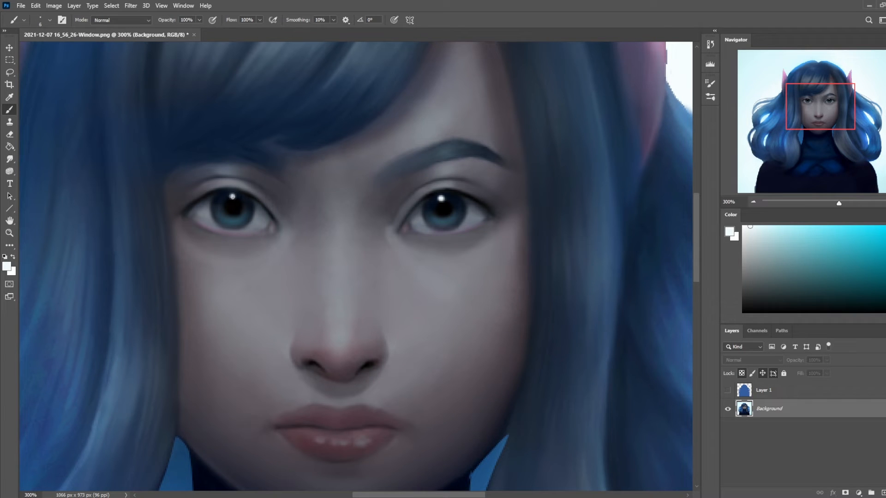
pyautogui.hotkey('ctrl', '0')
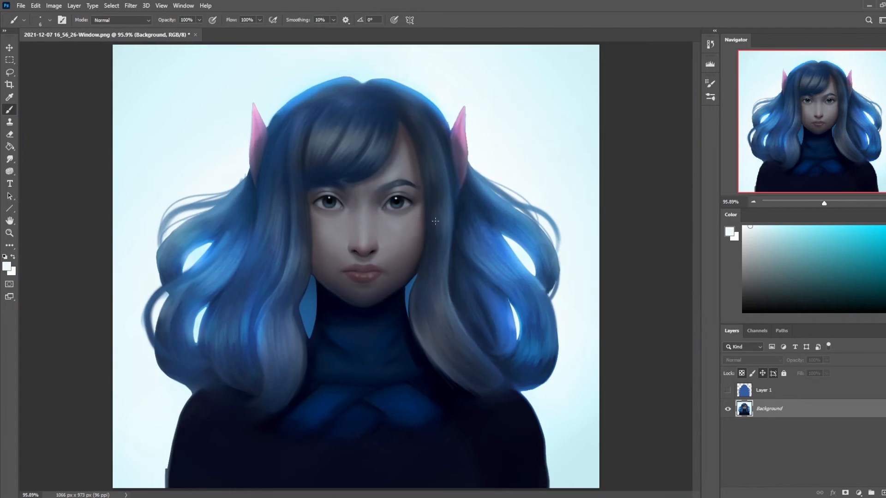
# - Touch up fine facial details with a dark tone sampled from the eye and a pale background cyan, using a 2 px brush
pyautogui.press('d')
pyautogui.keyDown('alt'); pyautogui.click(329, 201); pyautogui.keyUp('alt')
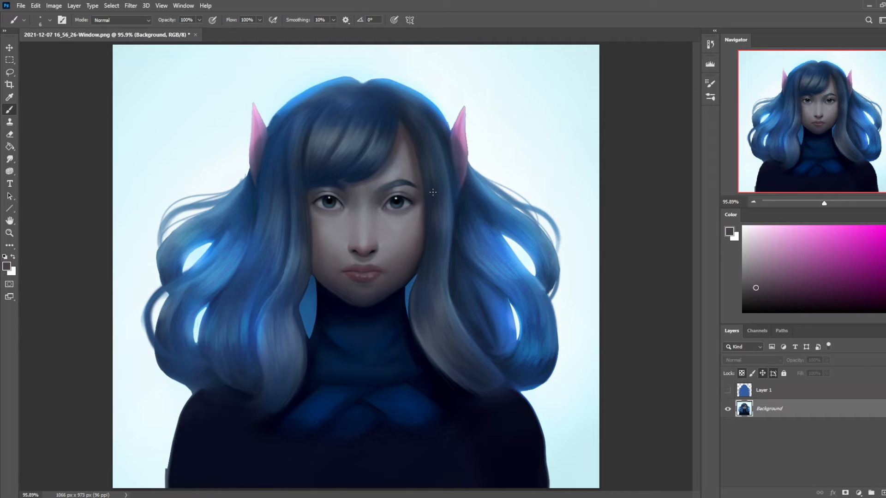
pyautogui.keyDown('alt'); pyautogui.click(539, 148); pyautogui.keyUp('alt')
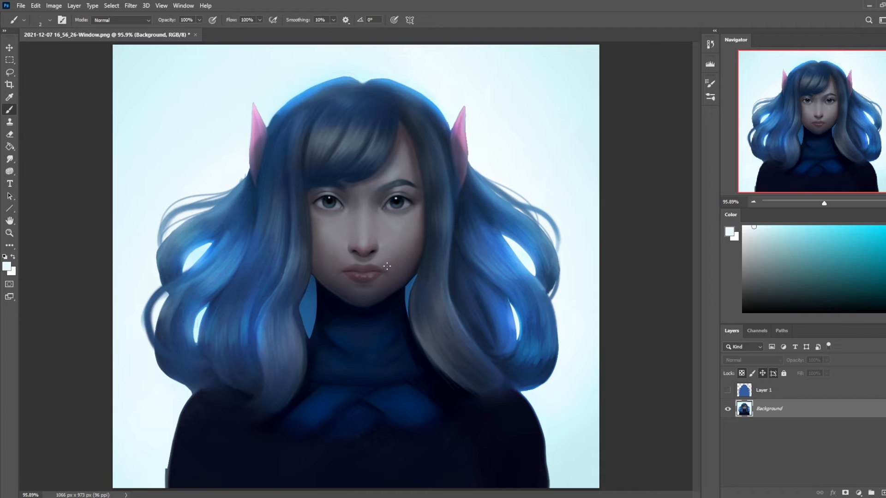
# - Add a layer above the Background and paint a skin tone sampled from the cheek over the lips with an enlarged brush
pyautogui.click(883, 493)
pyautogui.press(']')
pyautogui.press(']')
pyautogui.press(']')
pyautogui.press(']')
pyautogui.press(']')
pyautogui.press(']')
pyautogui.press(']')
pyautogui.press(']')
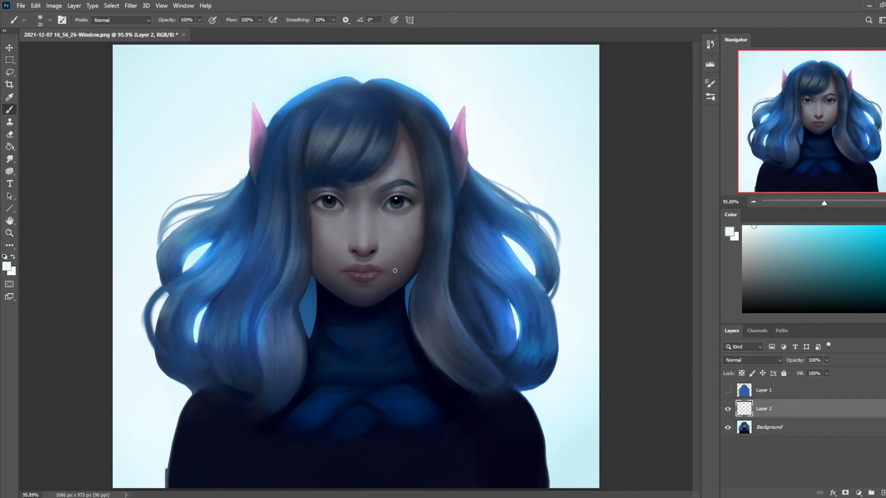
pyautogui.keyDown('alt'); pyautogui.click(388, 247); pyautogui.keyUp('alt')
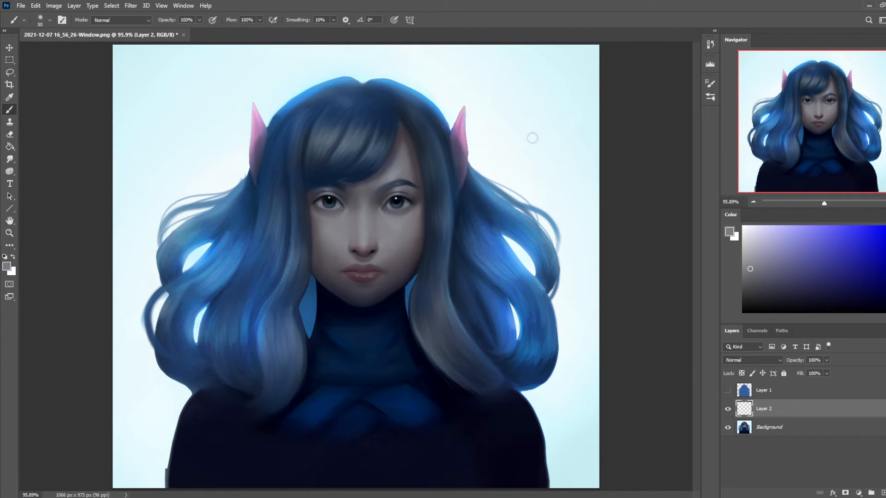
pyautogui.moveTo(387, 275); pyautogui.dragTo(342, 275)
pyautogui.moveTo(383, 276); pyautogui.dragTo(348, 275)
pyautogui.hotkey('ctrl', '-')
# - Blend the new lip paint with the Smudge tool and merge Layer 2 down into the Background
pyautogui.click(10, 159)
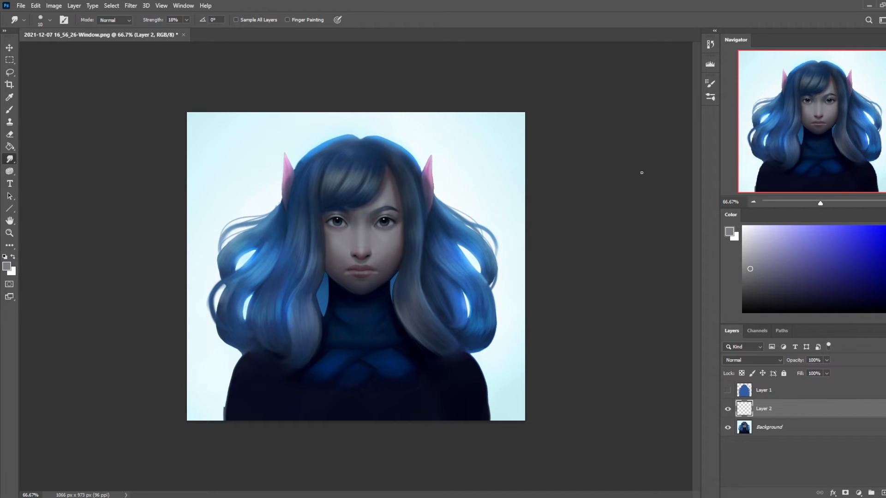
pyautogui.press('[')
pyautogui.rightClick(794, 410)
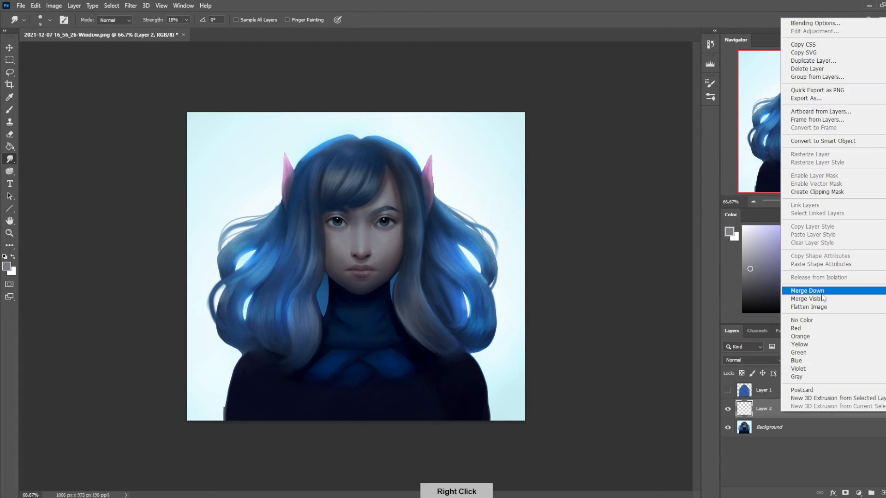
pyautogui.click(805, 290)
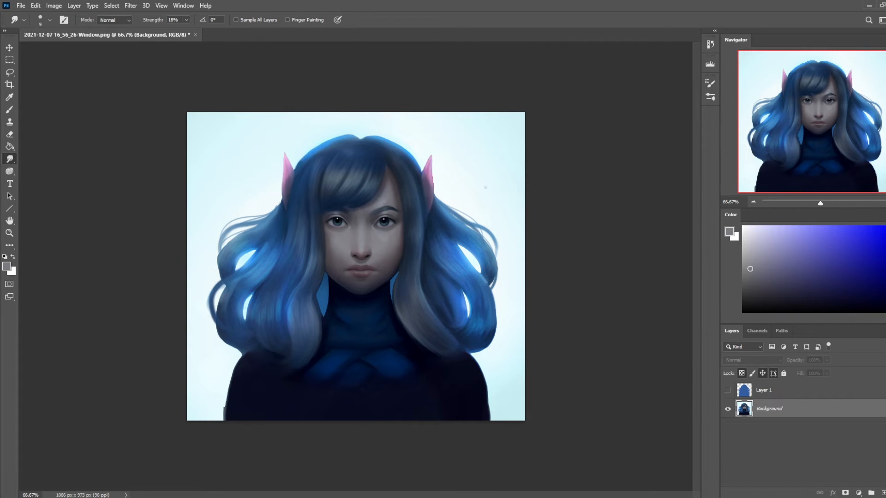
# - Step through the history states to compare the lips before and after repainting, ending on the merged state
pyautogui.click(710, 44)
pyautogui.click(655, 146)
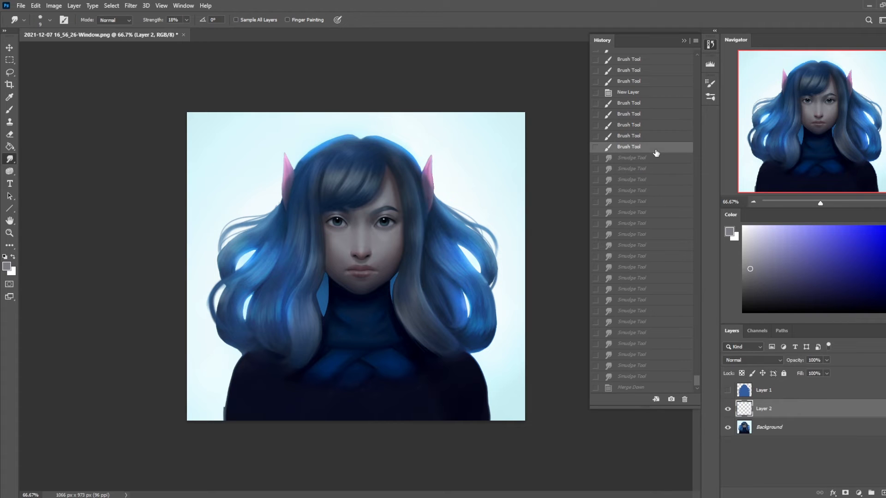
pyautogui.click(657, 92)
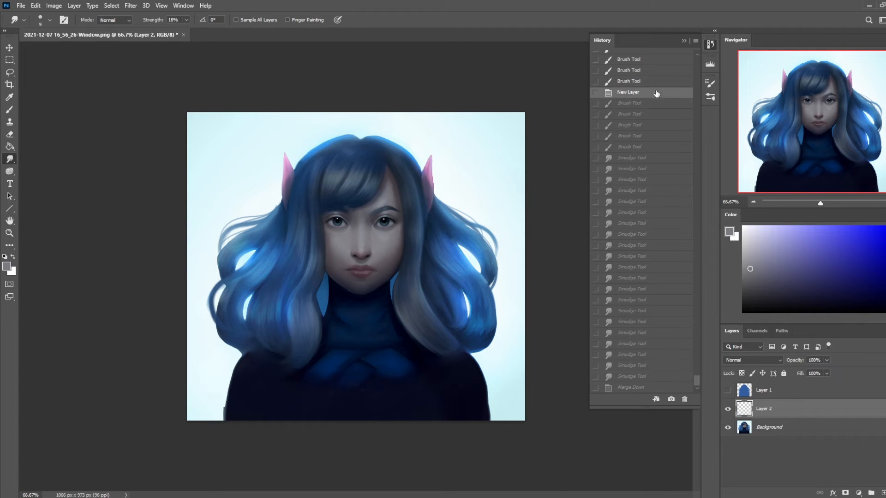
pyautogui.click(641, 147)
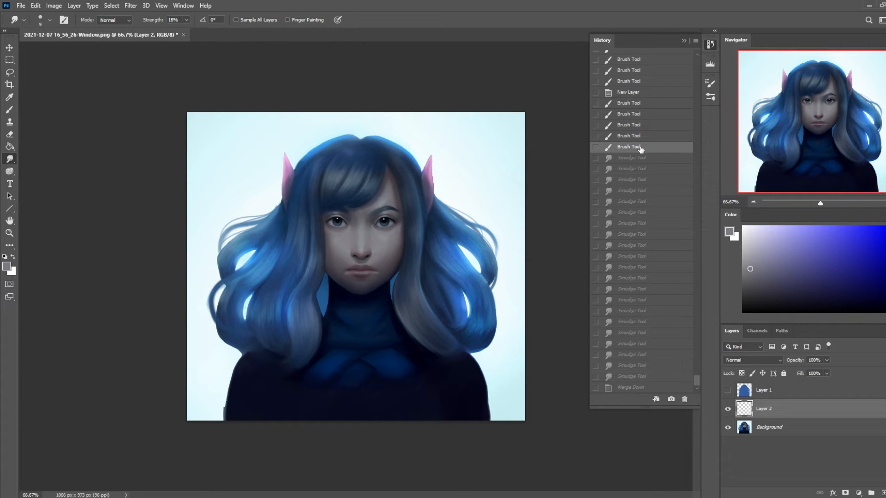
pyautogui.click(640, 192)
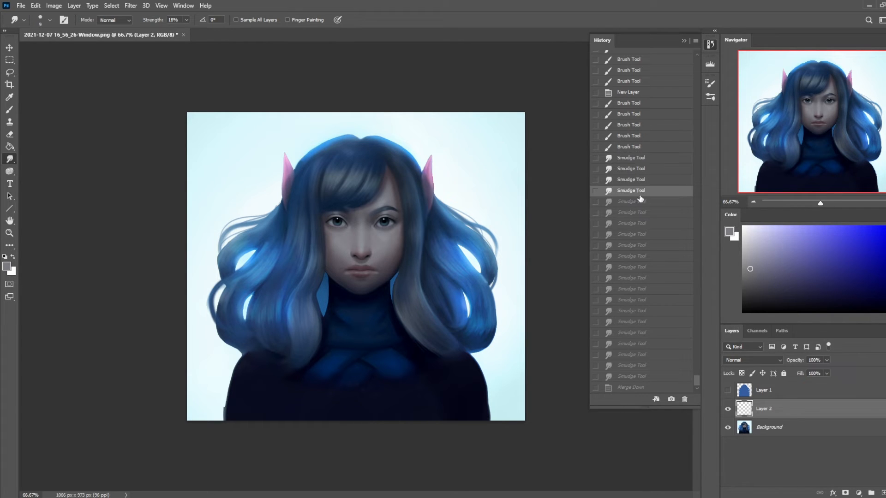
pyautogui.click(643, 216)
pyautogui.click(637, 238)
pyautogui.click(643, 315)
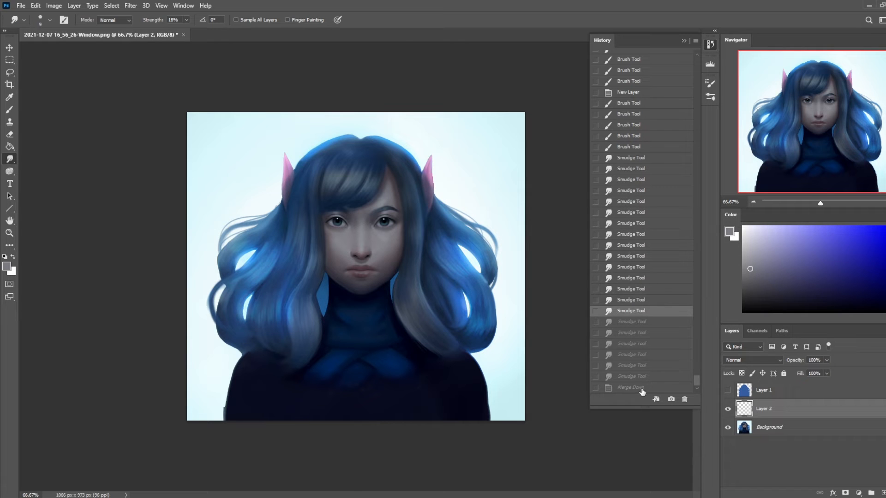
pyautogui.click(642, 389)
pyautogui.click(684, 40)
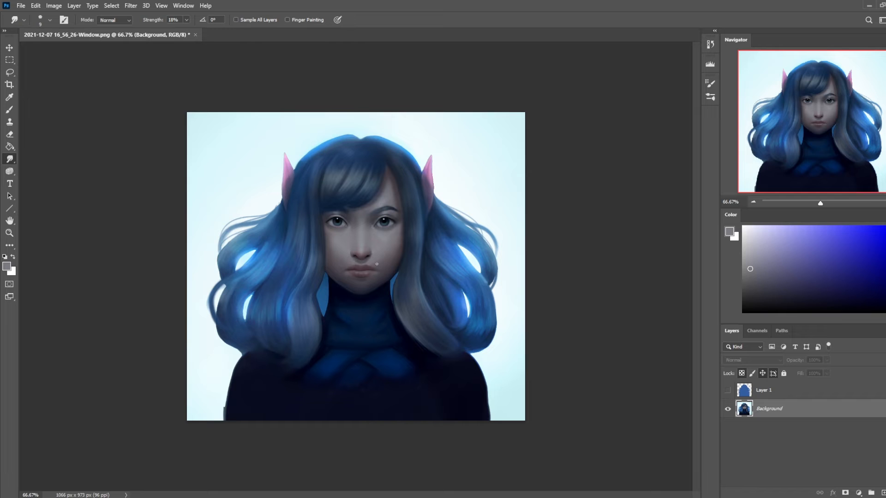
# - Touch up the jaw edge with a dark tone sampled beside the chin, using a reduced brush, and smudge it
pyautogui.press('b')
pyautogui.keyDown('alt'); pyautogui.click(393, 292); pyautogui.keyUp('alt')
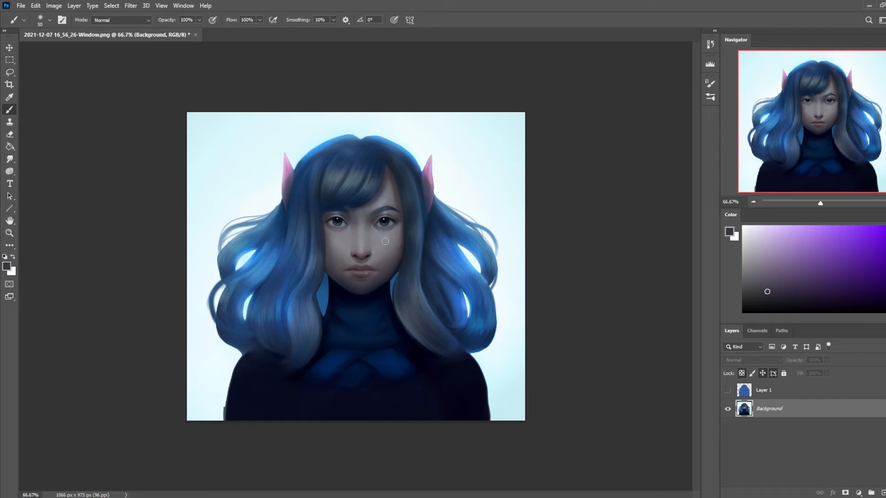
pyautogui.press('[')
pyautogui.press('[')
pyautogui.press('[')
pyautogui.press('[')
pyautogui.press('[')
pyautogui.press(']')
pyautogui.click(10, 159)
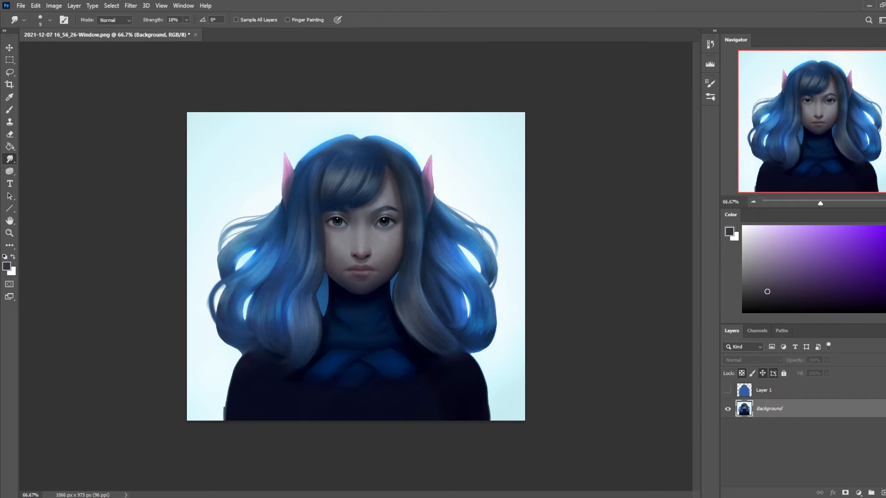
# - Add a layer above the Background and paint a skin tone sampled from the cheek over the face with an enlarged brush at 10% opacity
pyautogui.click(883, 493)
pyautogui.press('b')
pyautogui.press('alt')
pyautogui.keyDown('alt'); pyautogui.click(384, 237); pyautogui.keyUp('alt')
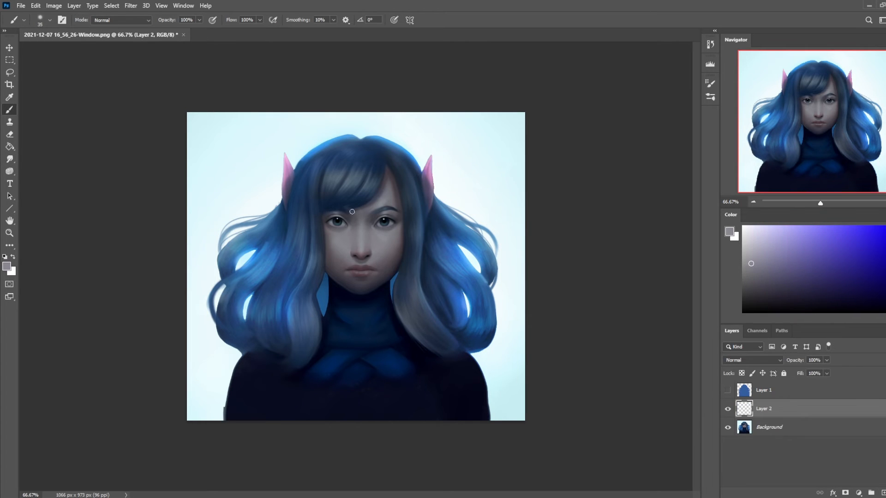
pyautogui.press(']')
pyautogui.press(']')
pyautogui.press(']')
pyautogui.press(']')
pyautogui.press(']')
pyautogui.press(']')
pyautogui.click(200, 20)
pyautogui.press('1')
pyautogui.press(']')
pyautogui.press(']')
pyautogui.press('[')
pyautogui.press('[')
pyautogui.press('[')
pyautogui.press('[')
# - Erase excess skin paint with a 35 px brush from Istebrak's Dry-Oil Brushes and blend the rest with the Smudge tool
pyautogui.press('e')
pyautogui.rightClick(365, 234)
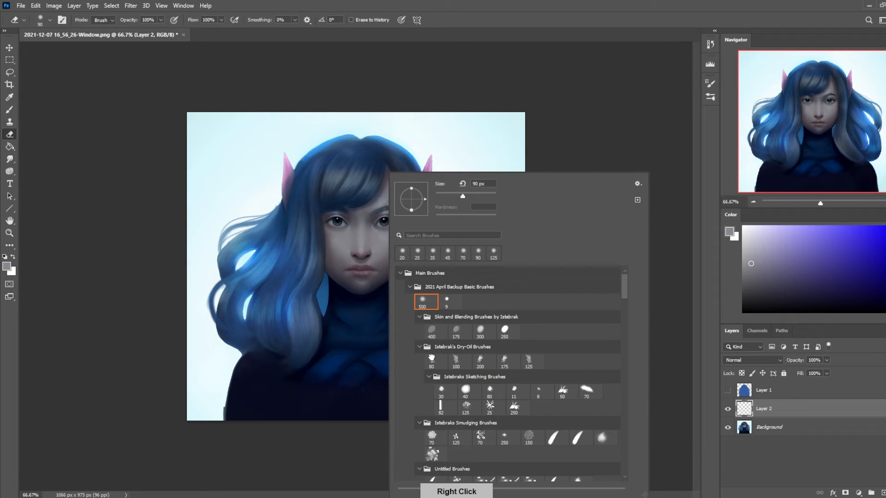
pyautogui.click(431, 358)
pyautogui.click(598, 152)
pyautogui.press('[')
pyautogui.press('[')
pyautogui.press('[')
pyautogui.press('[')
pyautogui.press('[')
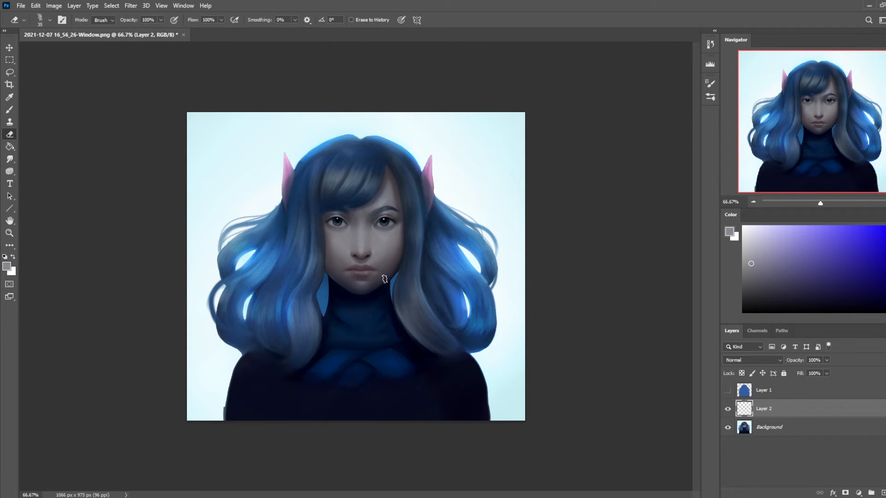
pyautogui.click(12, 160)
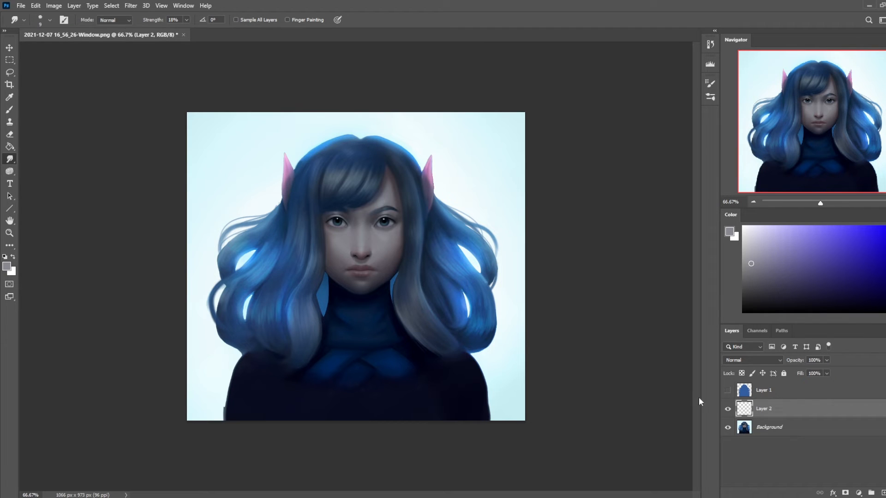
# - Toggle Layer 2's visibility and step through its brush, eraser and smudge history to compare the face, ending on the last smudge state
pyautogui.click(728, 408)
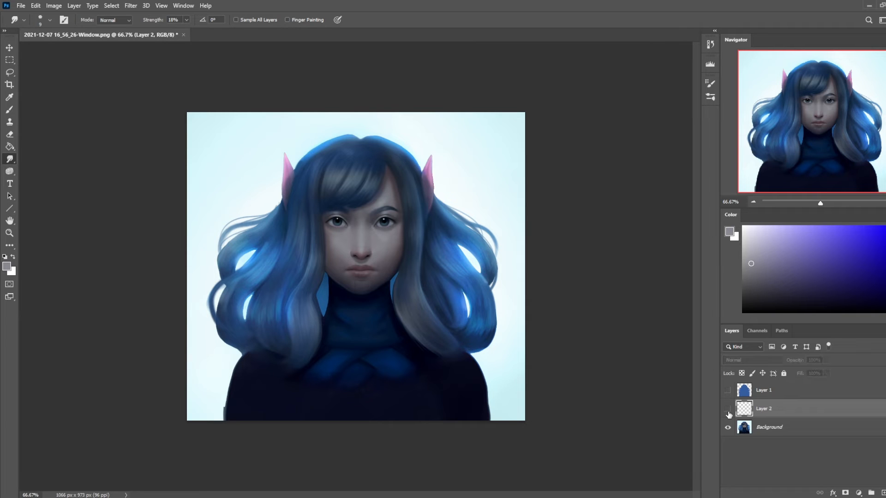
pyautogui.click(728, 410)
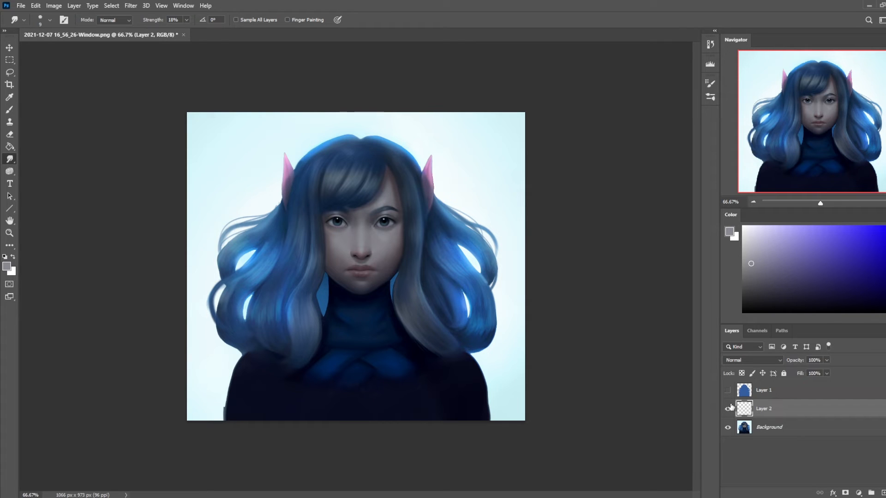
pyautogui.click(710, 44)
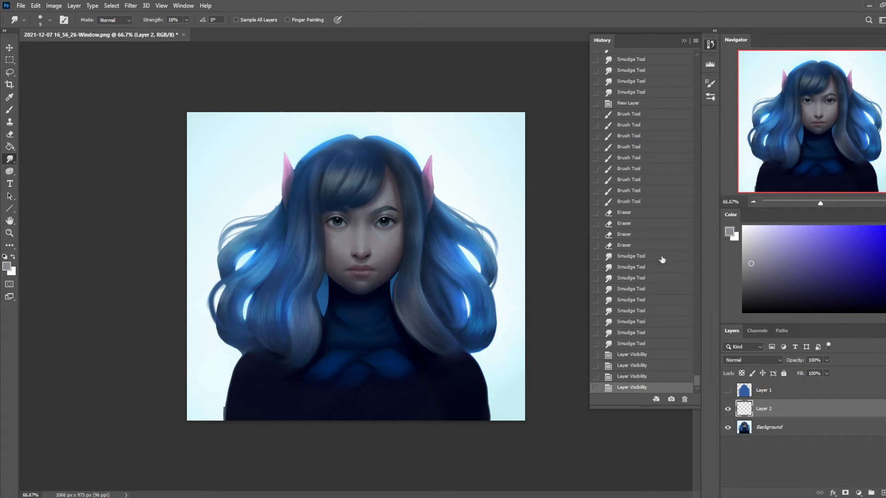
pyautogui.click(632, 115)
pyautogui.click(635, 126)
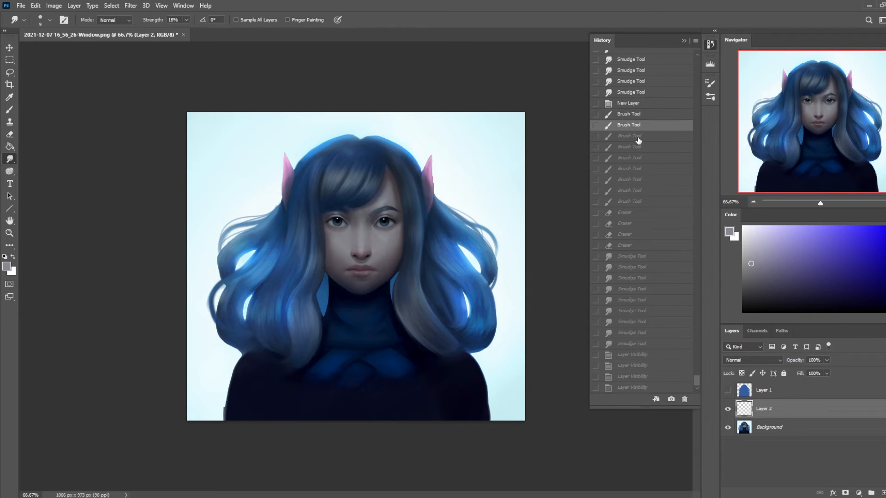
pyautogui.click(638, 137)
pyautogui.click(638, 149)
pyautogui.click(640, 159)
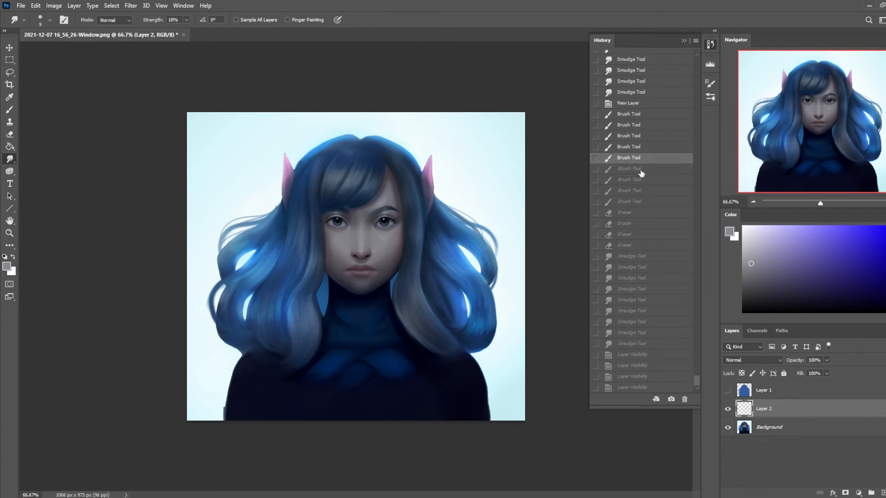
pyautogui.click(641, 169)
pyautogui.click(642, 181)
pyautogui.click(643, 191)
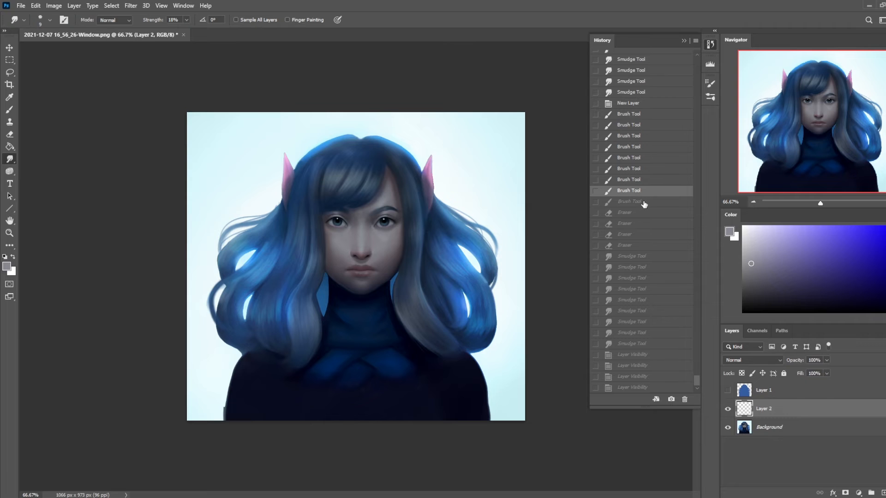
pyautogui.click(645, 202)
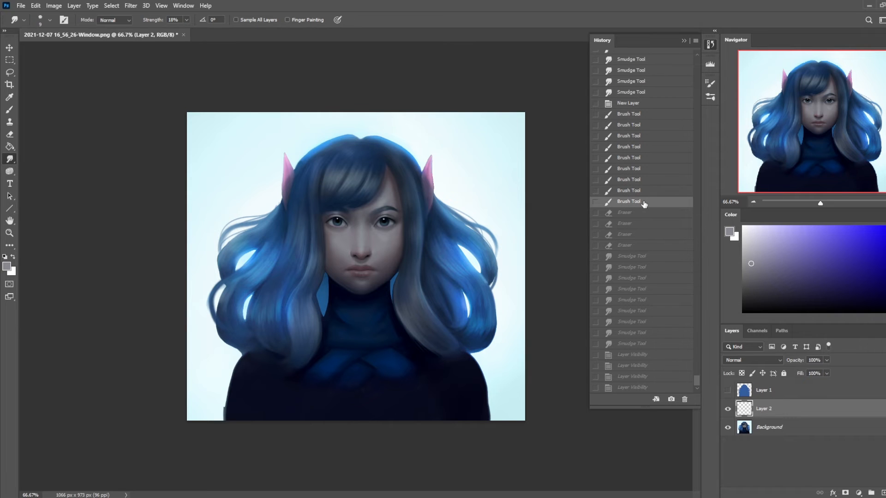
pyautogui.click(638, 246)
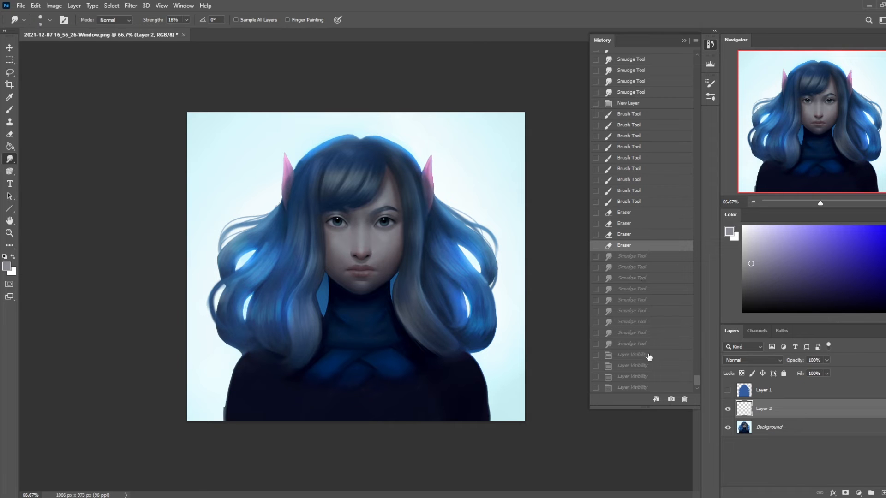
pyautogui.click(638, 337)
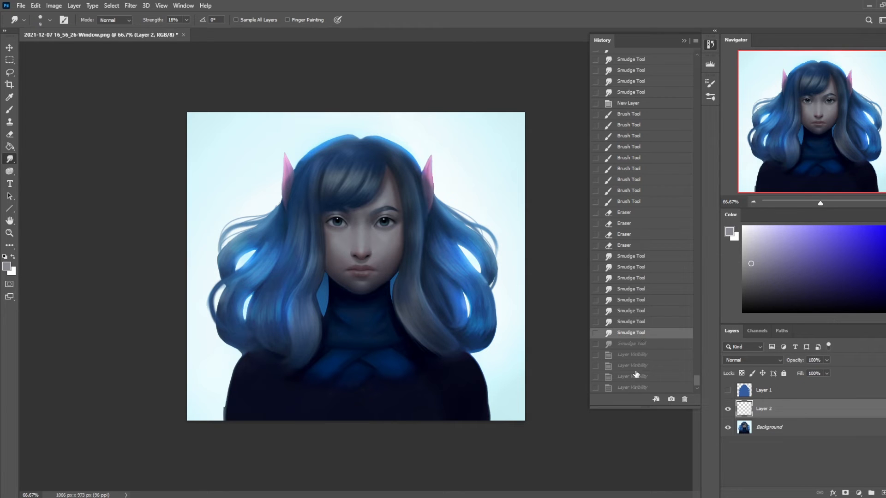
pyautogui.click(634, 344)
pyautogui.click(684, 41)
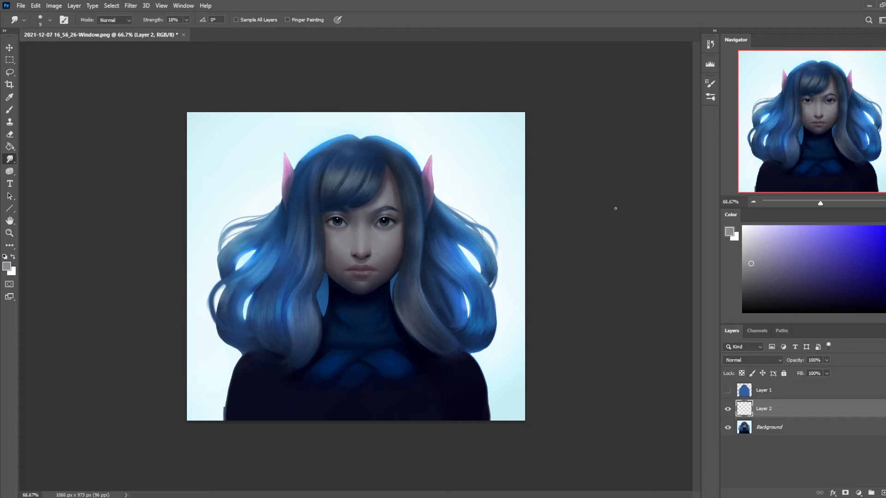
# - Merge Layer 2 down into the Background and nudge the jaw edge in Liquify with a Forward Warp brush enlarged to 150
pyautogui.rightClick(781, 409)
pyautogui.click(801, 287)
pyautogui.click(131, 5)
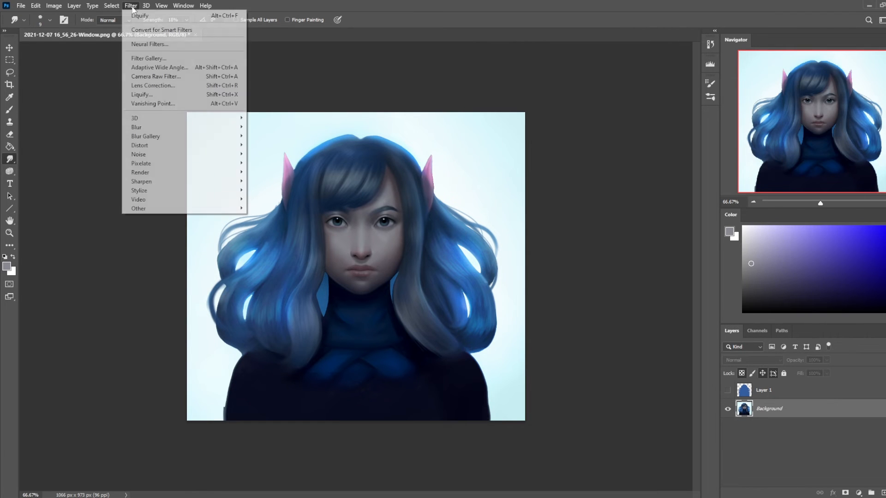
pyautogui.click(159, 96)
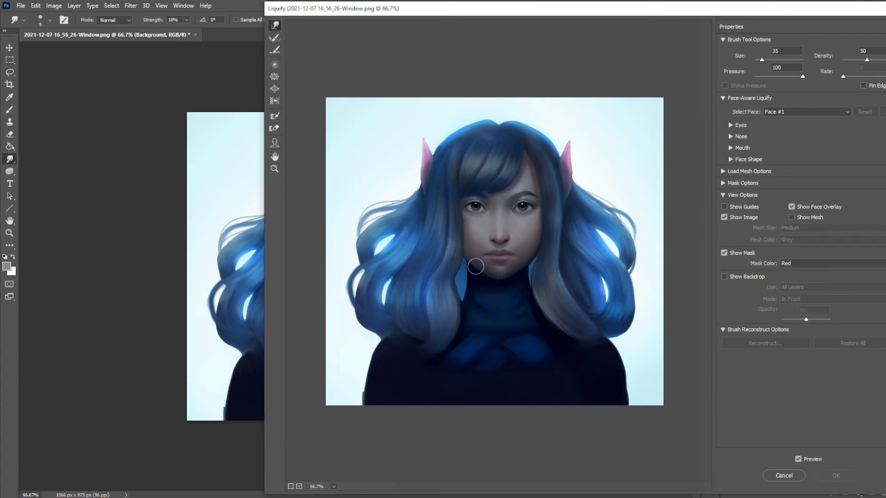
pyautogui.press(']')
pyautogui.press(']')
pyautogui.press(']')
pyautogui.press(']')
pyautogui.press(']')
pyautogui.press(']')
pyautogui.press(']')
pyautogui.press(']')
pyautogui.press(']')
pyautogui.moveTo(467, 265); pyautogui.dragTo(471, 269)
pyautogui.hotkey('ctrl', '-')
pyautogui.press(']')
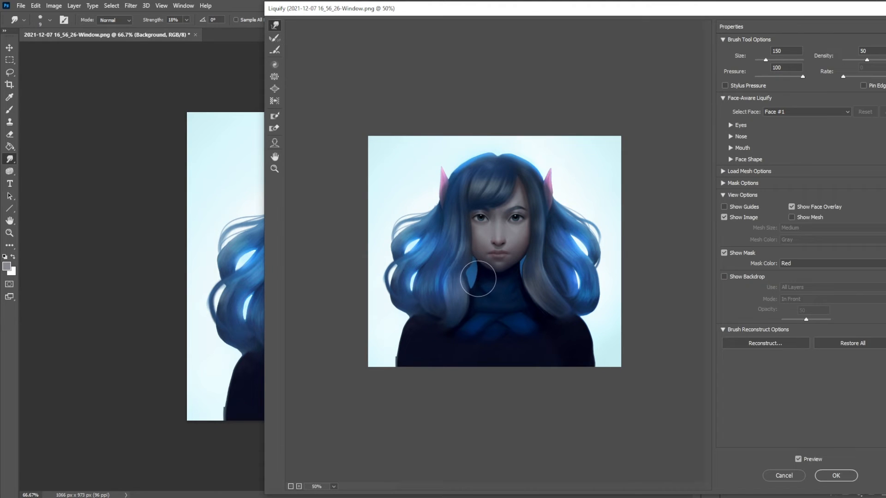
# - Refine the jaw, lower face and adjacent hair with Forward Warp brushes of up to about 200 and apply Liquify
pyautogui.press('[')
pyautogui.press('[')
pyautogui.press('[')
pyautogui.press('[')
pyautogui.press('[')
pyautogui.press('[')
pyautogui.press(']')
pyautogui.press(']')
pyautogui.press(']')
pyautogui.press(']')
pyautogui.press(']')
pyautogui.press(']')
pyautogui.press(']')
pyautogui.press(']')
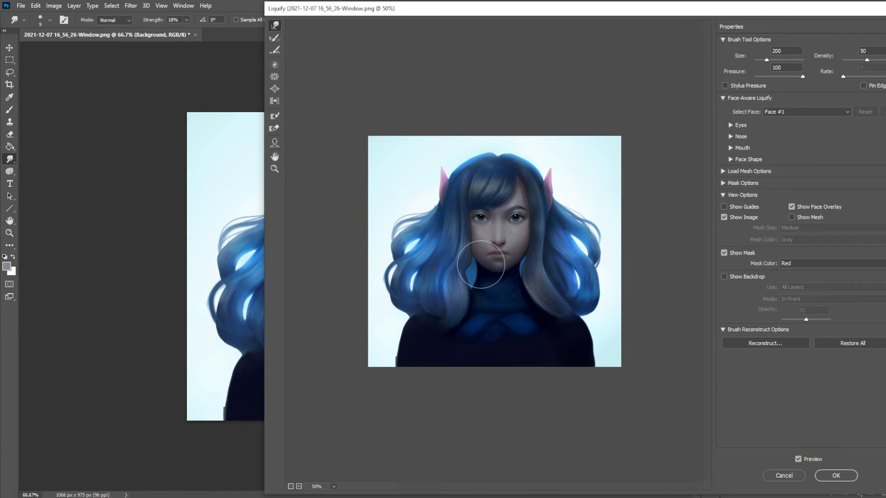
pyautogui.press('[')
pyautogui.press('[')
pyautogui.press('[')
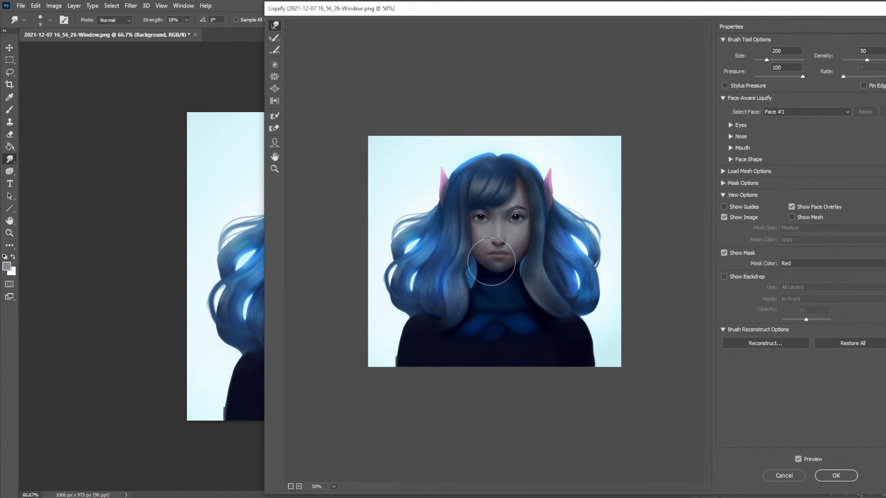
pyautogui.press('[')
pyautogui.press('[')
pyautogui.press(']')
pyautogui.press(']')
pyautogui.click(833, 475)
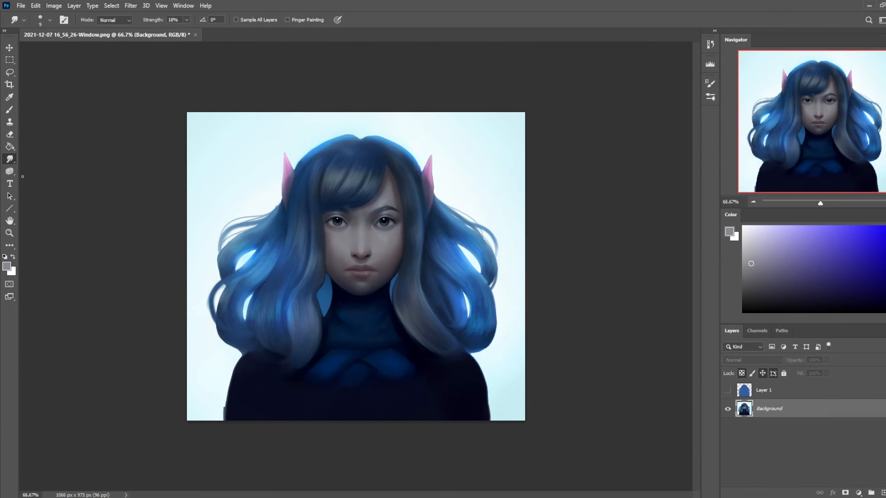
# - Brighten the hair with a 250 px Dodge brush set to Highlights at 11% exposure
pyautogui.click(10, 171)
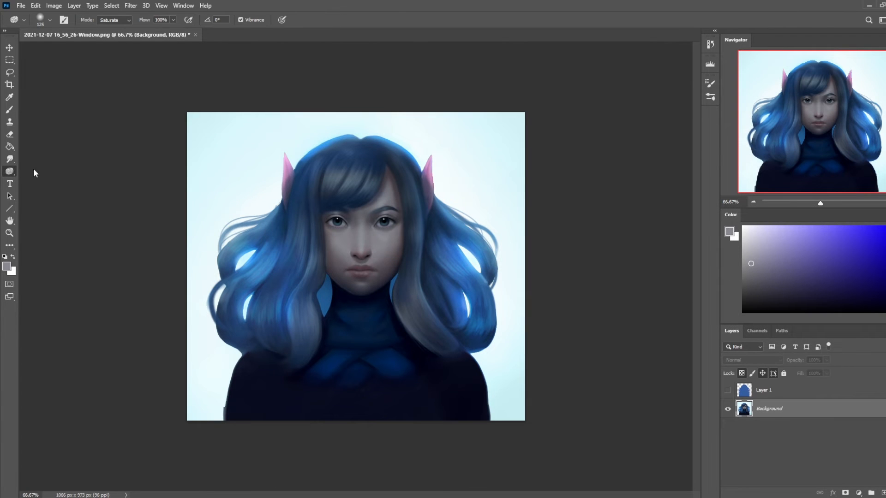
pyautogui.hotkey('ctrl', '-')
pyautogui.press(']')
pyautogui.press(']')
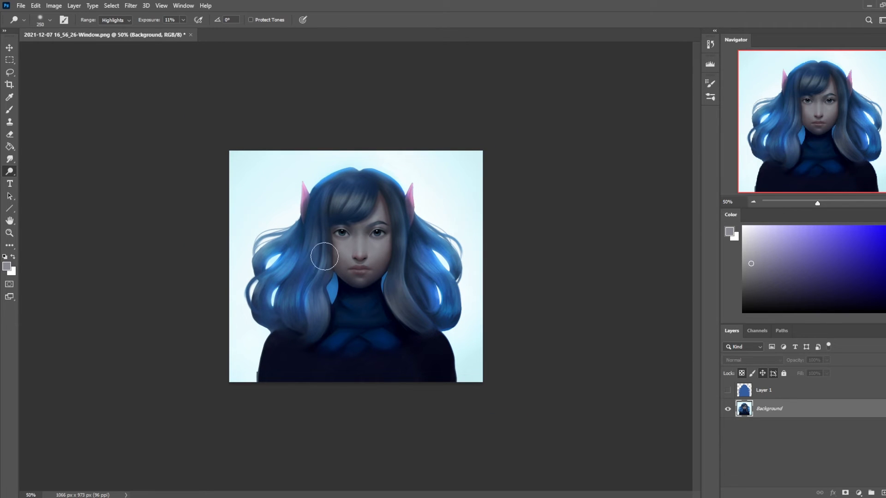
# - Soften edges around the jaw and hair with the Blur tool at 100% strength, enlarging its brush from 45 to 100 px
pyautogui.click(9, 159)
pyautogui.click(45, 161)
pyautogui.press('[')
pyautogui.press('[')
pyautogui.press('[')
pyautogui.press('[')
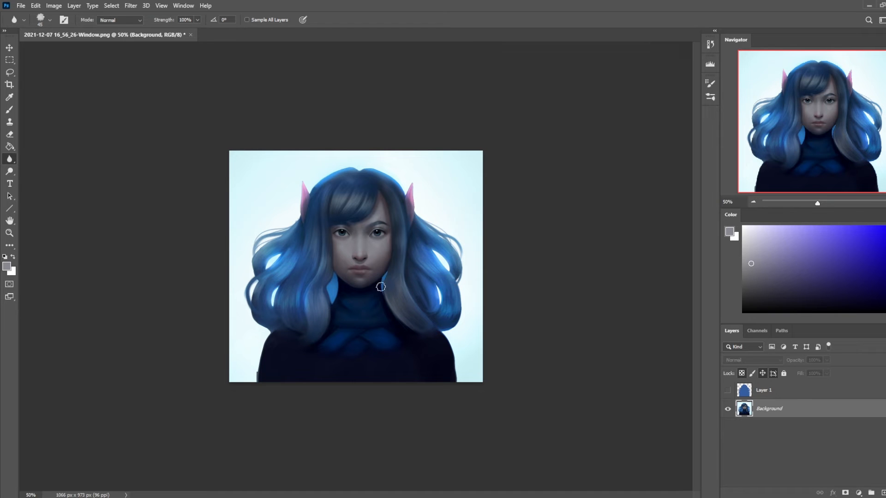
pyautogui.press(']')
pyautogui.press(']')
pyautogui.press(']')
pyautogui.press(']')
pyautogui.press(']')
pyautogui.press(']')
pyautogui.hotkey('ctrl', '-')
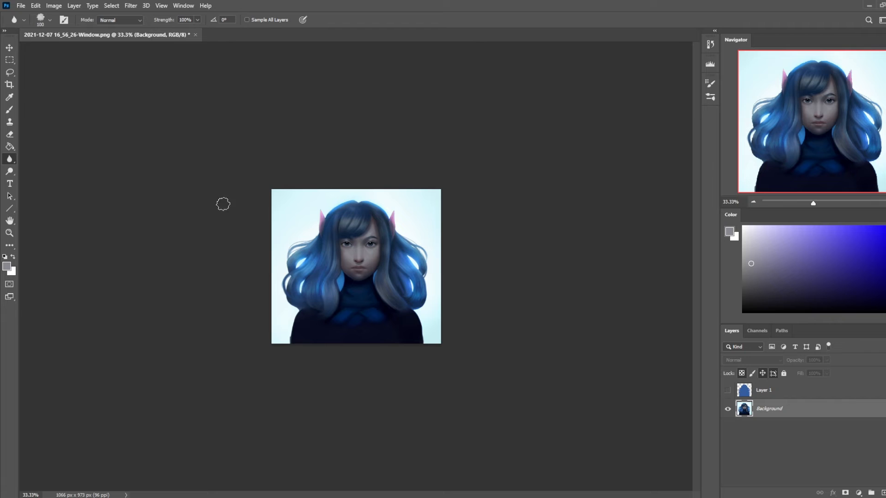
# - Dodge the blue hair locks beside the face with an enlarged brush on Highlights at 11% exposure
pyautogui.click(9, 171)
pyautogui.press(']')
pyautogui.press(']')
pyautogui.press(']')
pyautogui.moveTo(321, 280)
pyautogui.mouseDown()
pyautogui.moveTo(309, 284)
pyautogui.moveTo(314, 288)
pyautogui.mouseUp()
# - Brighten the blue gaps between the hair and neck with the Dodge brush reduced to about 50 px
pyautogui.press('[')
pyautogui.press('[')
pyautogui.press('[')
pyautogui.press('[')
pyautogui.press('[')
pyautogui.press('[')
pyautogui.press('[')
pyautogui.press('[')
pyautogui.press('[')
pyautogui.press('[')
pyautogui.press('[')
pyautogui.press('[')
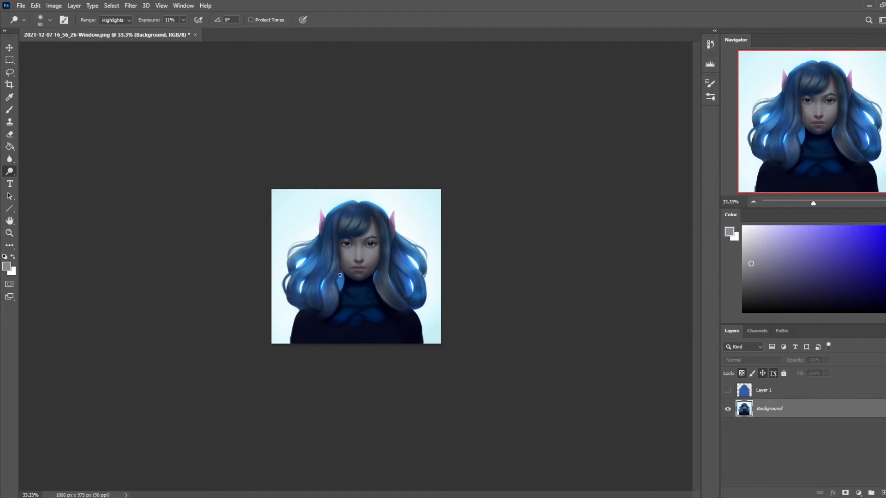
pyautogui.press(']')
pyautogui.press(']')
pyautogui.press(']')
pyautogui.press('[')
pyautogui.press('[')
pyautogui.press('[')
# - Sample the bright blue beside the neck and prepare an enlarged soft round brush at 10% opacity
pyautogui.press('b')
pyautogui.keyDown('alt'); pyautogui.click(342, 278); pyautogui.keyUp('alt')
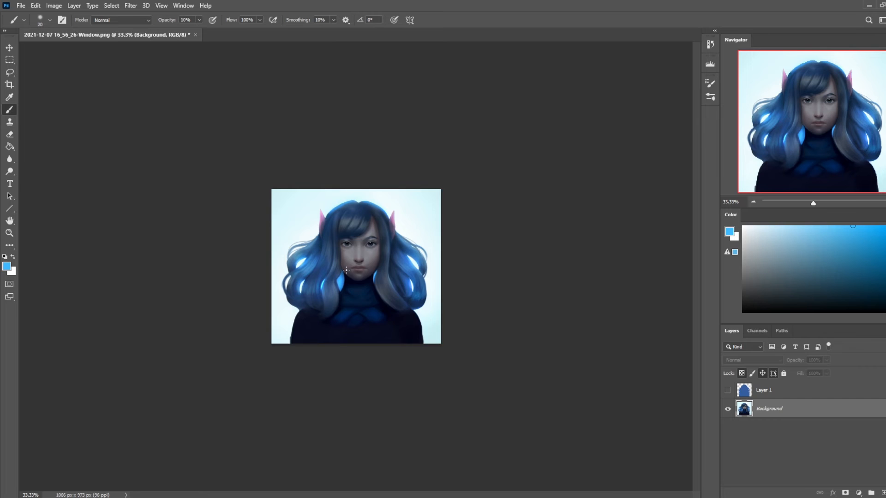
pyautogui.rightClick(344, 266)
pyautogui.click(395, 306)
pyautogui.click(500, 121)
pyautogui.press(']')
pyautogui.press(']')
pyautogui.press(']')
pyautogui.press(']')
pyautogui.press(']')
pyautogui.press(']')
pyautogui.press(']')
pyautogui.press(']')
pyautogui.press(']')
pyautogui.press(']')
pyautogui.press(']')
pyautogui.press(']')
pyautogui.press(']')
pyautogui.press('[')
pyautogui.press('[')
pyautogui.press('[')
pyautogui.press('[')
pyautogui.press('[')
pyautogui.press('[')
pyautogui.press('[')
pyautogui.hotkey('ctrl', '+')
pyautogui.hotkey('ctrl', '+')
# - Add a new layer above the Background and paint a faint blue glow near the jaw with a 125 px brush
pyautogui.click(883, 493)
pyautogui.press('[')
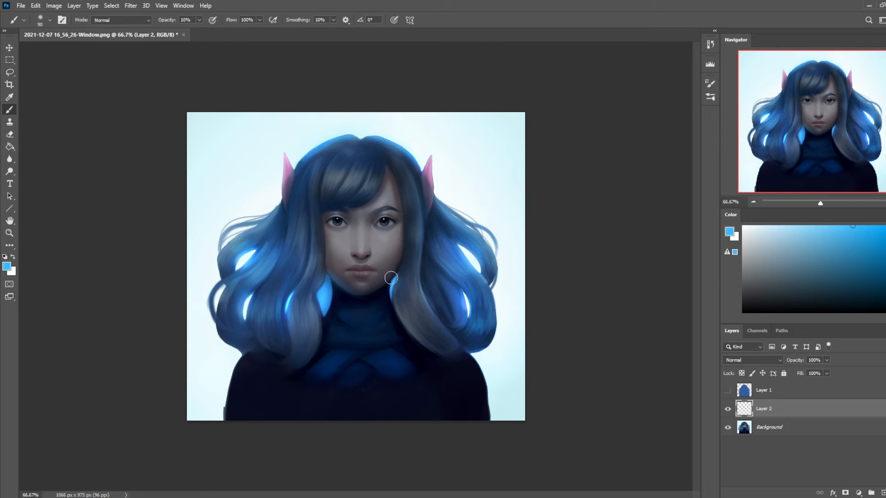
pyautogui.press(']')
pyautogui.press(']')
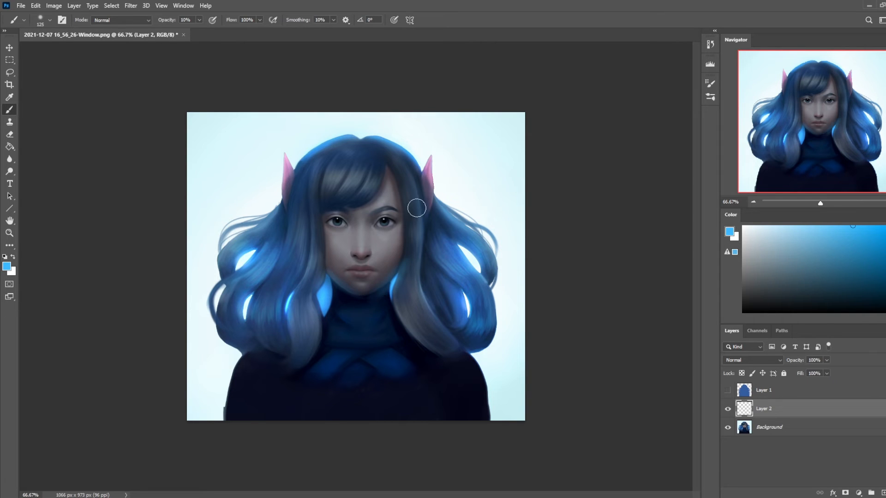
# - Erase the excess blue glow with a soft 150 px eraser at 100% opacity
pyautogui.press('e')
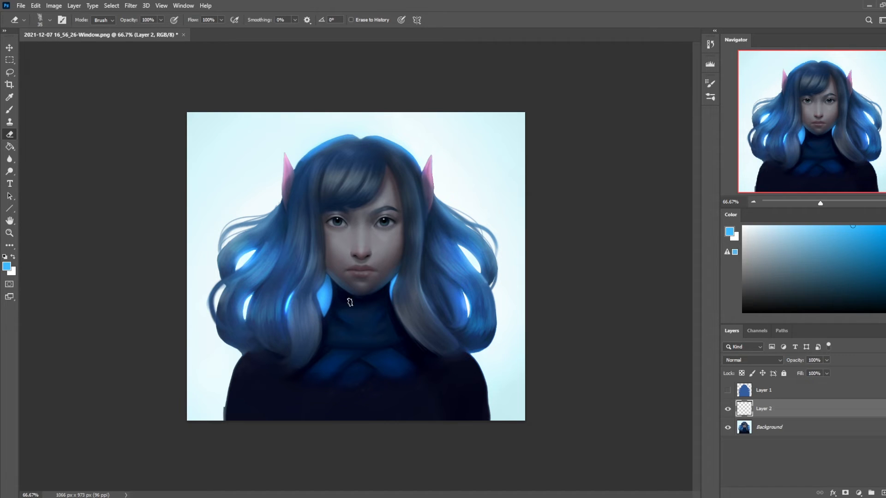
pyautogui.rightClick(409, 244)
pyautogui.click(460, 362)
pyautogui.press('Return')
pyautogui.press('[')
pyautogui.press('[')
pyautogui.press('[')
pyautogui.press('[')
pyautogui.press(']')
pyautogui.press(']')
# - Merge the blue glow layer down into the Background
pyautogui.hotkey('ctrl', '-')
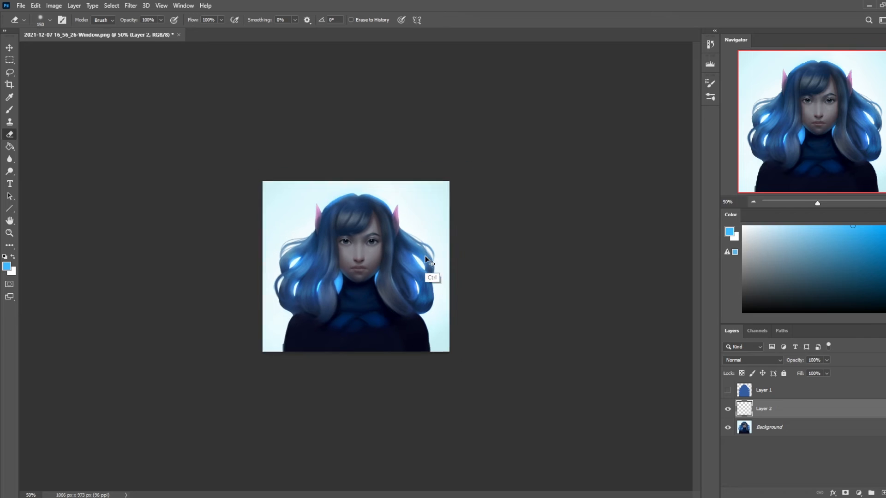
pyautogui.hotkey('ctrl', '-')
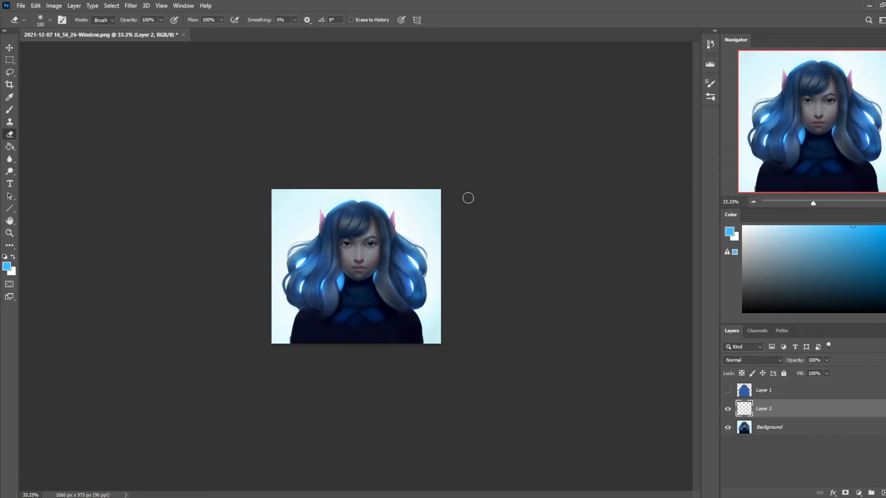
pyautogui.rightClick(795, 410)
pyautogui.click(792, 287)
# - Brighten the hair strands with the Dodge tool on Highlights at 11% exposure, varying the brush around 70 px
pyautogui.press('b')
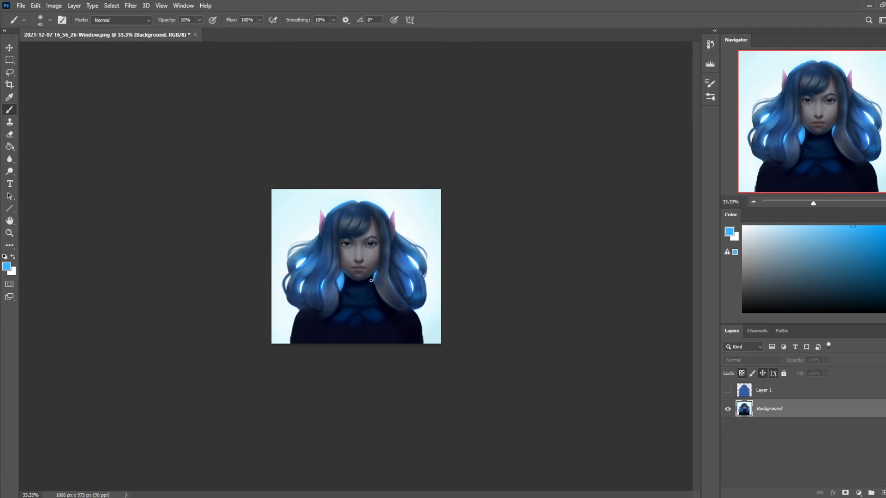
pyautogui.press('o')
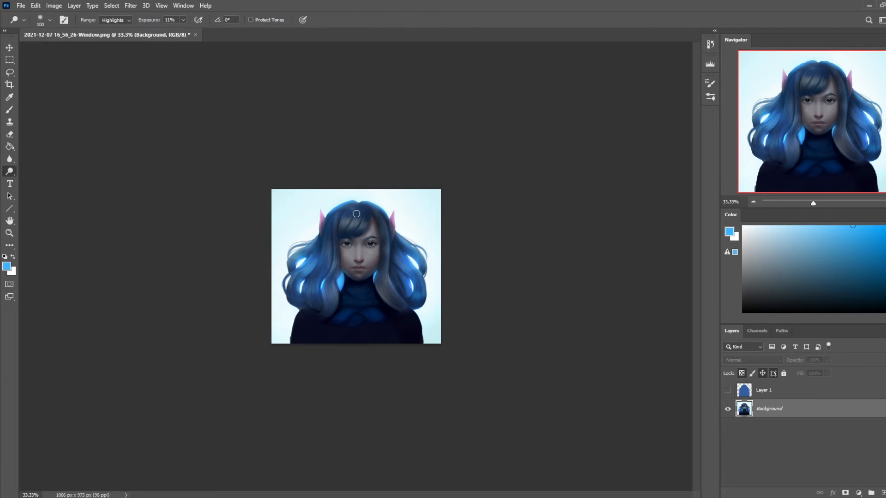
pyautogui.press('[')
pyautogui.press('[')
pyautogui.press('[')
pyautogui.press('[')
pyautogui.press('[')
pyautogui.press('[')
pyautogui.press(']')
pyautogui.press(']')
pyautogui.press(']')
pyautogui.press(']')
pyautogui.press('[')
pyautogui.press('[')
pyautogui.press('[')
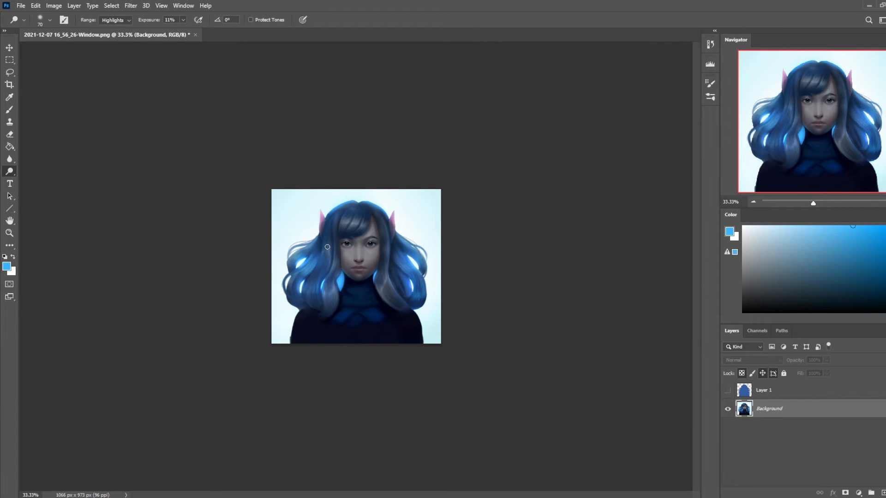
pyautogui.press(']')
pyautogui.press(']')
pyautogui.press(']')
pyautogui.press(']')
pyautogui.press('[')
pyautogui.press('[')
# - Paint sampled dark navy over the hair lock beside the cheek at 17% brush opacity, and dodge the hair highlights at 70 px
pyautogui.click(10, 160)
pyautogui.click(55, 178)
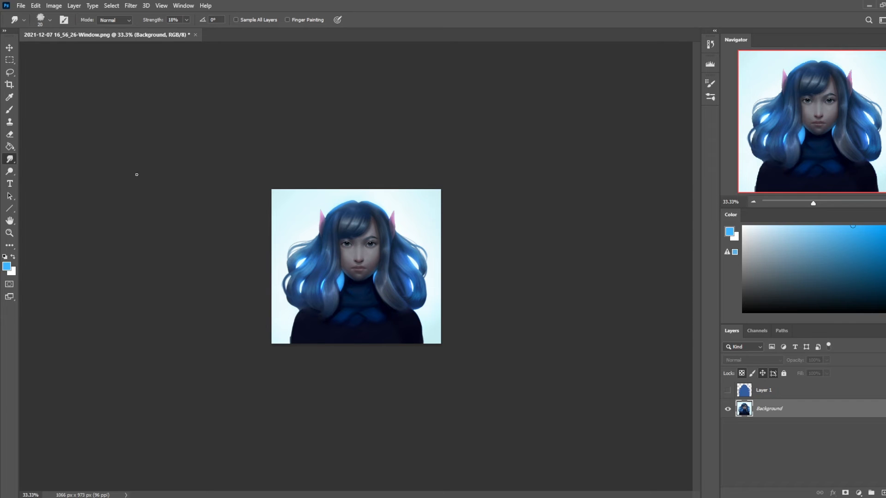
pyautogui.press('b')
pyautogui.keyDown('alt'); pyautogui.click(388, 254); pyautogui.keyUp('alt')
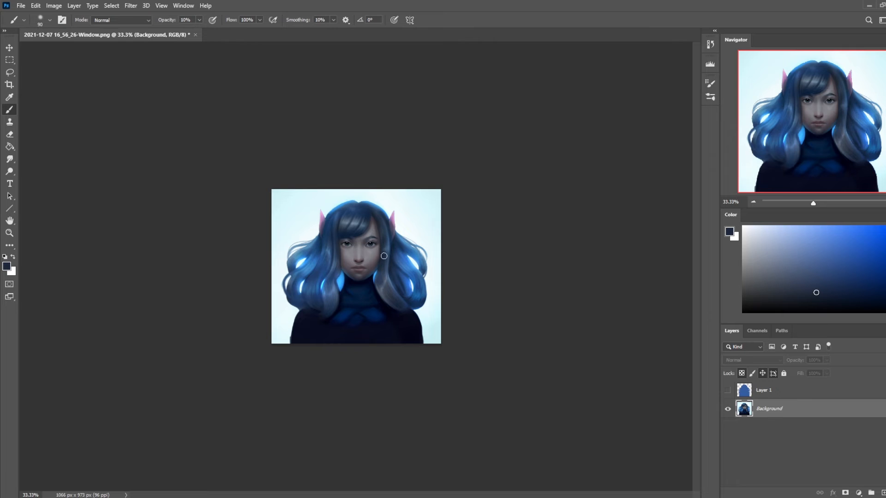
pyautogui.click(199, 20)
pyautogui.moveTo(387, 253); pyautogui.dragTo(385, 254)
pyautogui.click(9, 171)
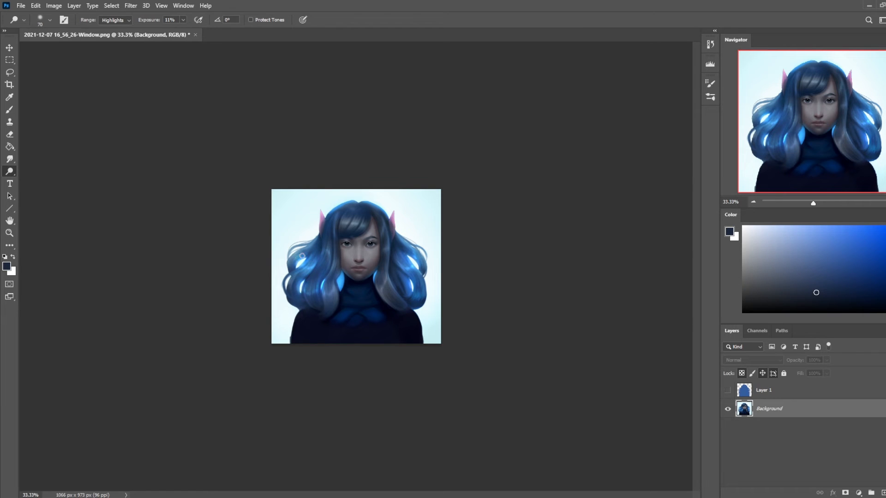
# - Choose a soft round tip for the Brush and enlarge it to 1700 px
pyautogui.press('b')
pyautogui.rightClick(384, 259)
pyautogui.click(513, 122)
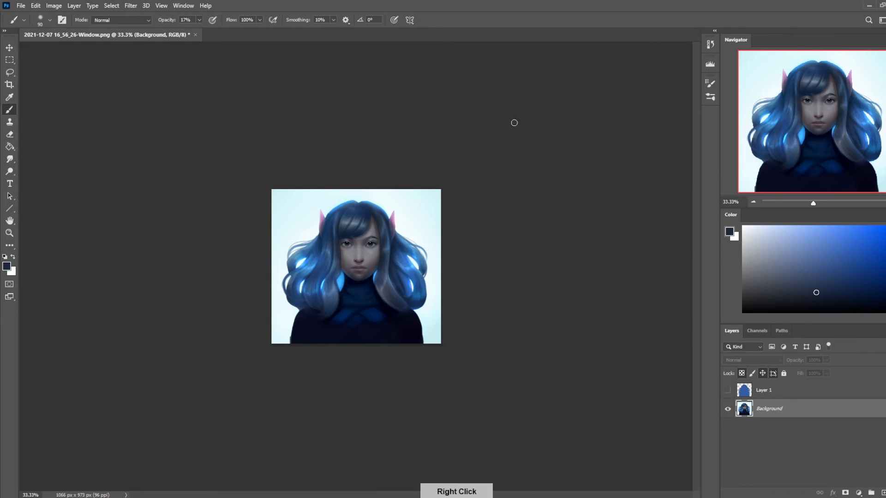
pyautogui.press(']')
pyautogui.press(']')
pyautogui.press(']')
pyautogui.press(']')
pyautogui.press(']')
pyautogui.press(']')
pyautogui.press(']')
pyautogui.press(']')
pyautogui.press(']')
pyautogui.press(']')
pyautogui.press(']')
pyautogui.press(']')
pyautogui.press(']')
pyautogui.press(']')
pyautogui.press(']')
pyautogui.press(']')
pyautogui.press(']')
pyautogui.press(']')
pyautogui.press(']')
pyautogui.press(']')
pyautogui.press(']')
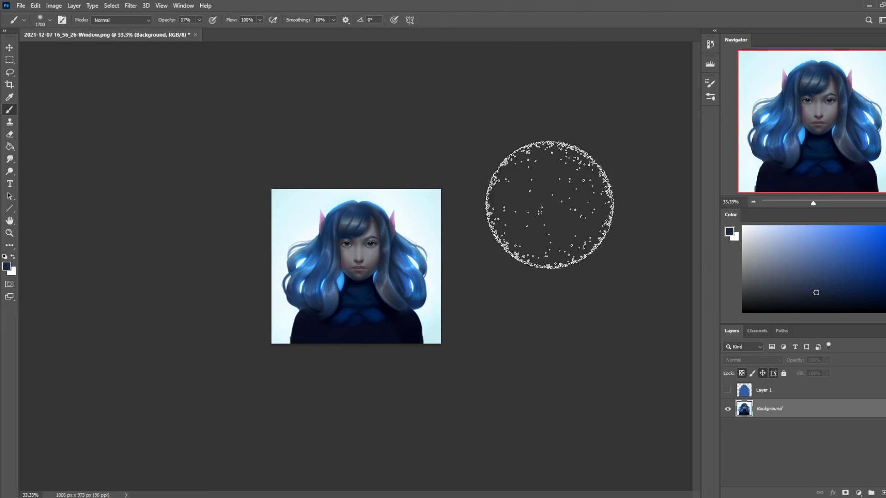
# - Add a new layer above the Background and set its blend mode to Darken
pyautogui.click(883, 493)
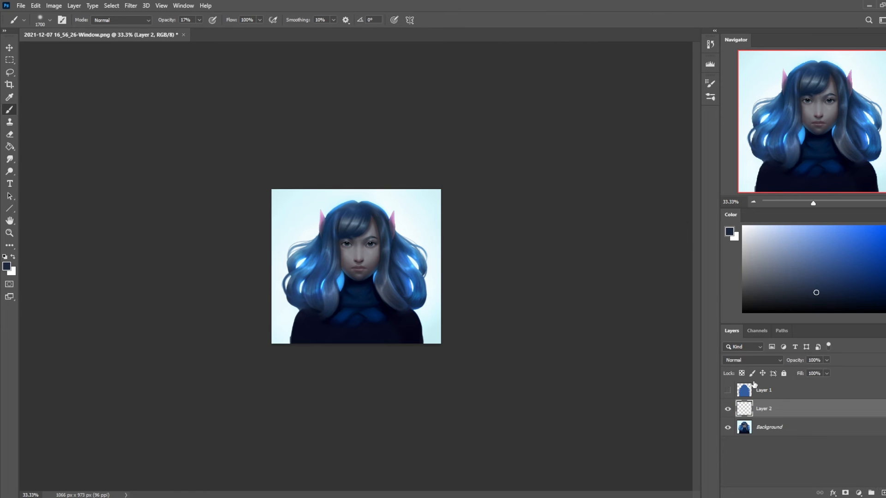
pyautogui.click(778, 428)
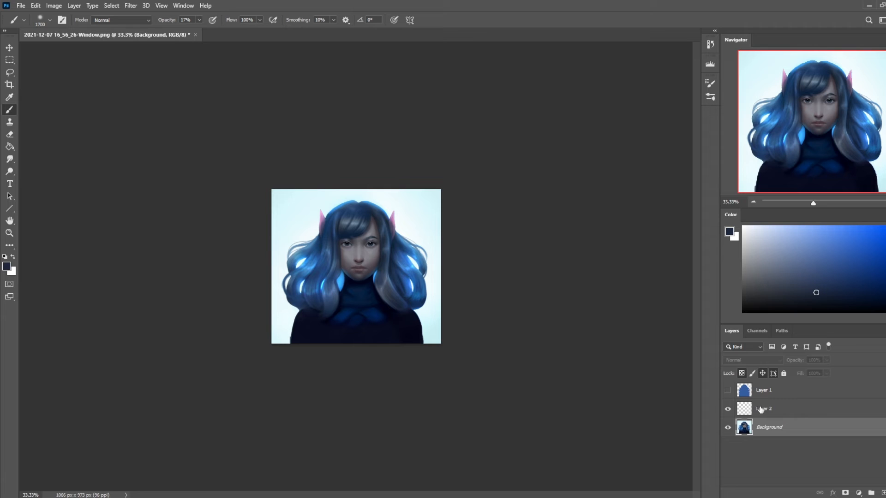
pyautogui.click(762, 407)
pyautogui.click(752, 361)
pyautogui.click(743, 292)
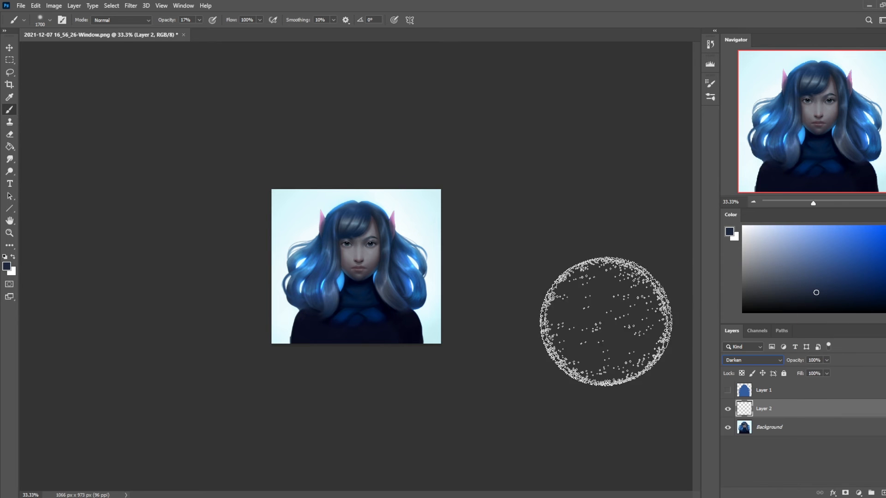
# - Sample dark blue from the bangs and darken the face and hair with a 900 px brush at 17% opacity
pyautogui.keyDown('alt'); pyautogui.click(351, 231); pyautogui.keyUp('alt')
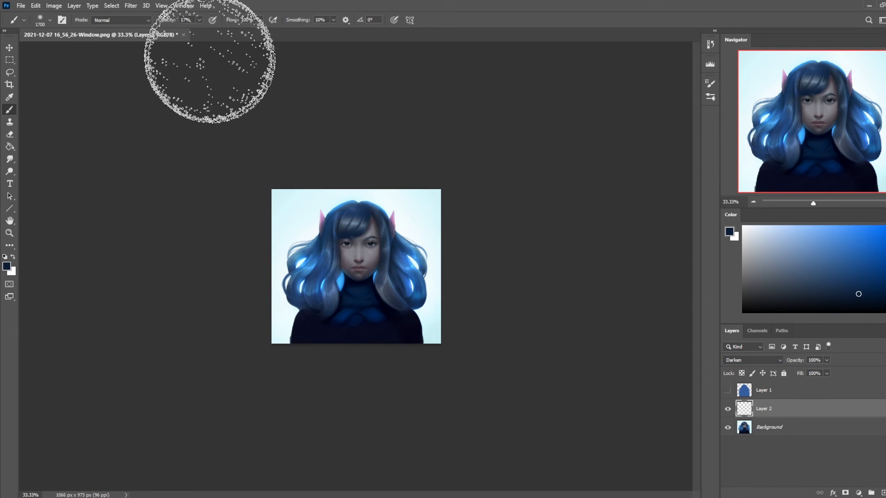
pyautogui.press('[')
pyautogui.press('[')
pyautogui.press('[')
pyautogui.press('[')
pyautogui.press('[')
pyautogui.press('[')
pyautogui.press('[')
pyautogui.press('[')
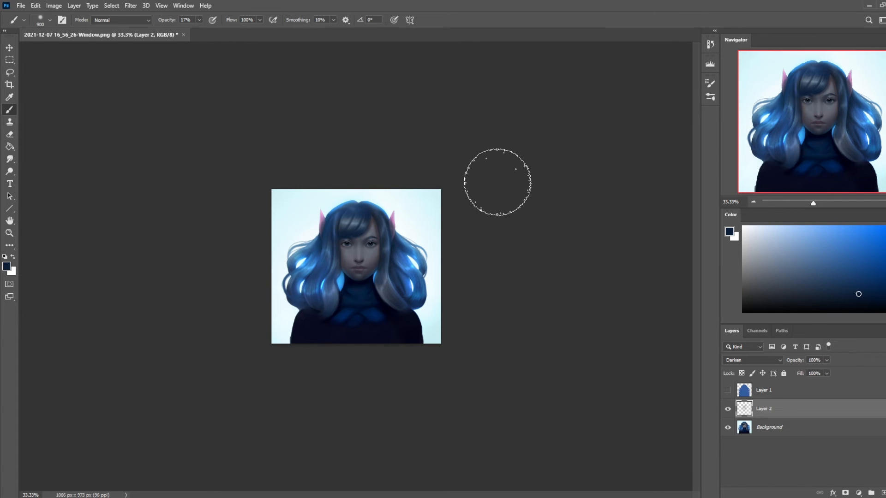
# - Raise the saturation of the dark blue overlay layer with Hue/Saturation
pyautogui.press('i')
pyautogui.hotkey('ctrl', 'u')
pyautogui.moveTo(670, 348); pyautogui.dragTo(735, 347)
pyautogui.click(776, 273)
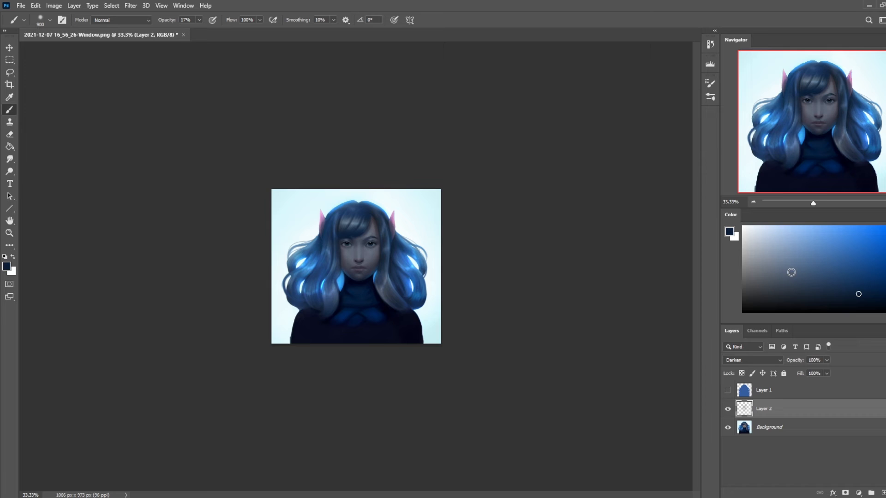
pyautogui.click(827, 374)
pyautogui.click(788, 405)
pyautogui.hotkey('ctrl', 'u')
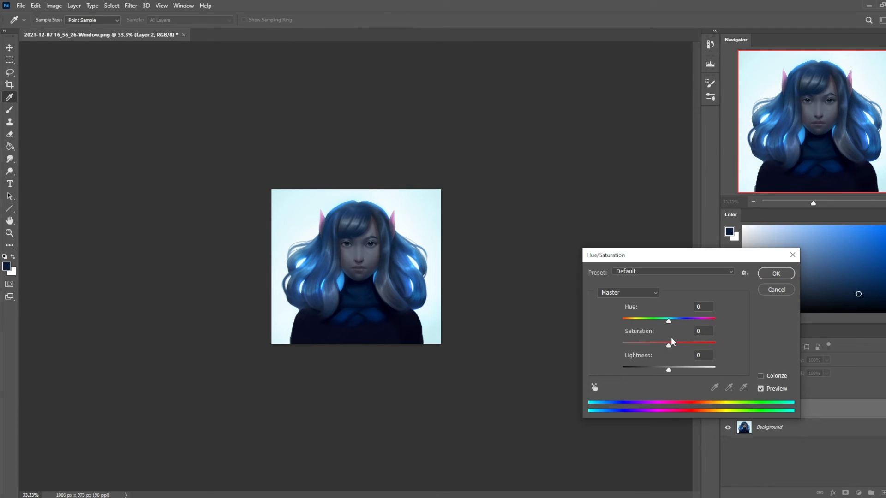
pyautogui.click(776, 274)
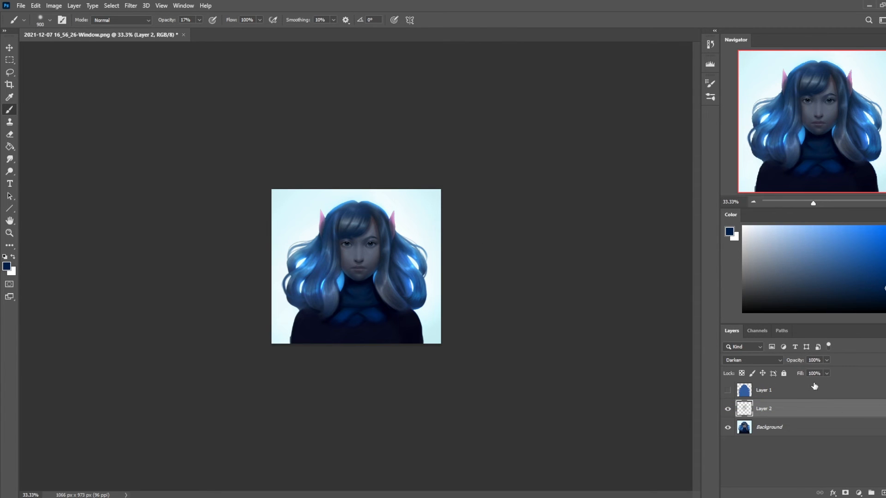
pyautogui.click(883, 493)
pyautogui.hotkey('ctrl', 'z')
pyautogui.click(741, 360)
pyautogui.click(732, 291)
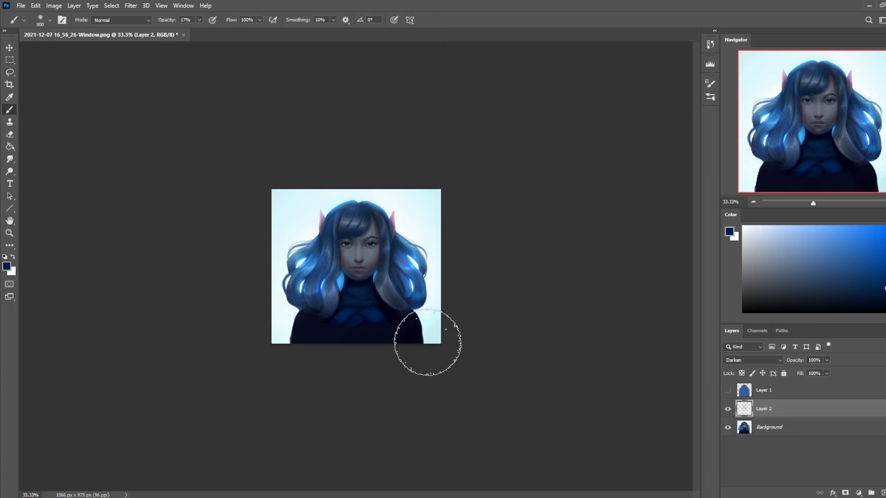
# - Partly erase the dark overlay from the face, with the eraser set to 150 px and 34% opacity
pyautogui.hotkey('ctrl', '+')
pyautogui.hotkey('ctrl', '+')
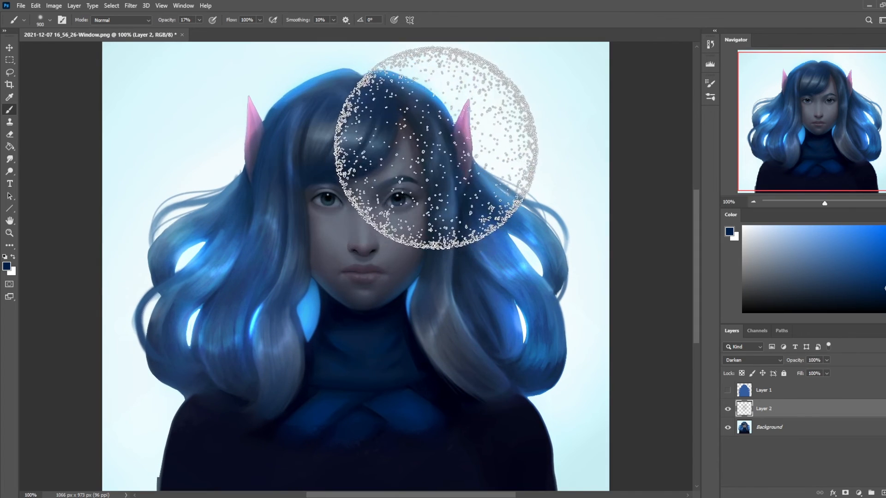
pyautogui.hotkey('ctrl', '-')
pyautogui.press('e')
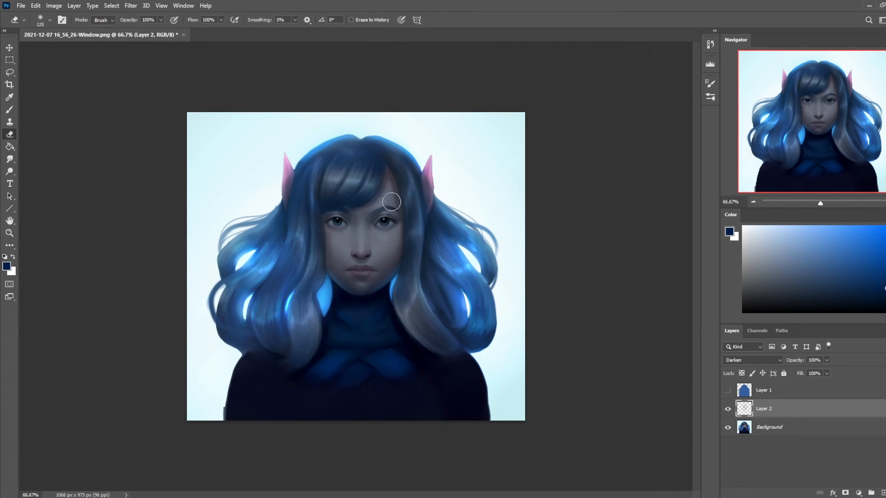
pyautogui.press('[')
pyautogui.press(']')
pyautogui.press(']')
pyautogui.press(']')
pyautogui.press(']')
pyautogui.press(']')
pyautogui.press(']')
pyautogui.press(']')
pyautogui.press(']')
pyautogui.press(']')
pyautogui.press('[')
pyautogui.click(131, 30)
pyautogui.click(104, 69)
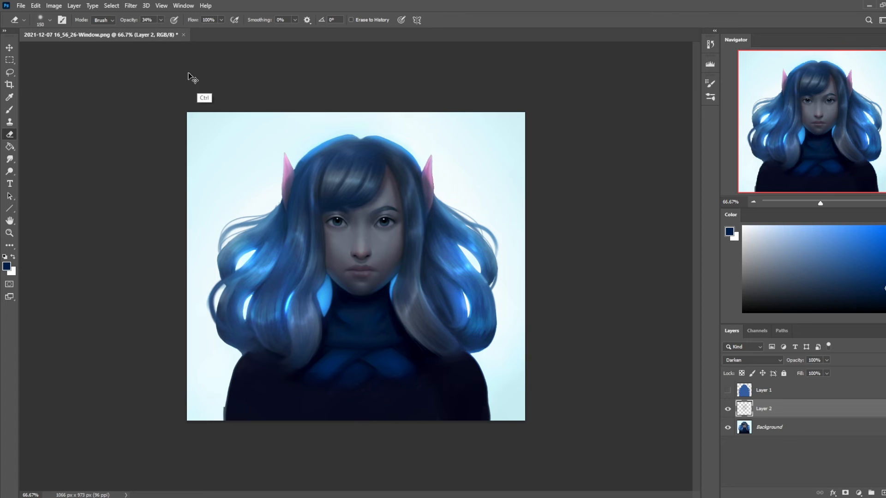
# - Soften the remaining dark overlay across the center of the face with the eraser enlarged to 250 px
pyautogui.press('[')
pyautogui.press('[')
pyautogui.press('[')
pyautogui.press(']')
pyautogui.press(']')
pyautogui.press(']')
pyautogui.press('[')
pyautogui.press('[')
pyautogui.press(']')
pyautogui.press(']')
pyautogui.press(']')
pyautogui.press(']')
pyautogui.press(']')
pyautogui.press(']')
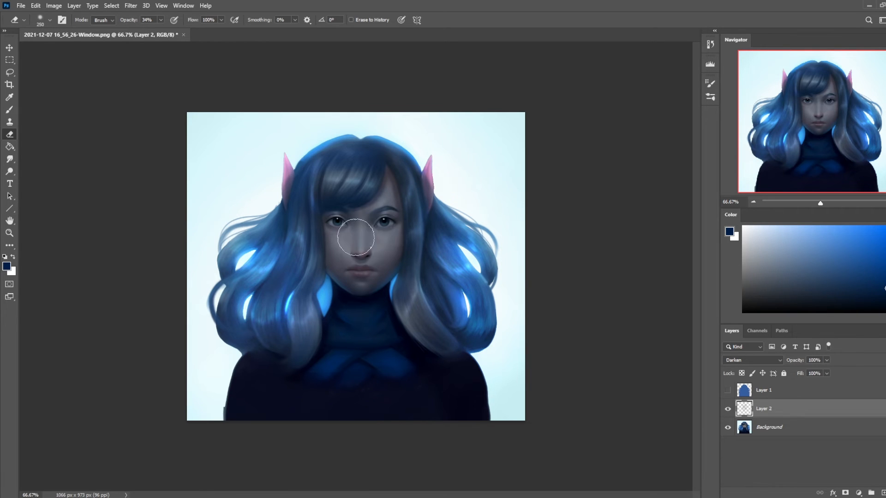
# - Compare the portrait with and without the dark overlay by toggling the visibility of Layer 2
pyautogui.hotkey('ctrl', '-')
pyautogui.hotkey('ctrl', '-')
pyautogui.click(728, 411)
pyautogui.click(729, 413)
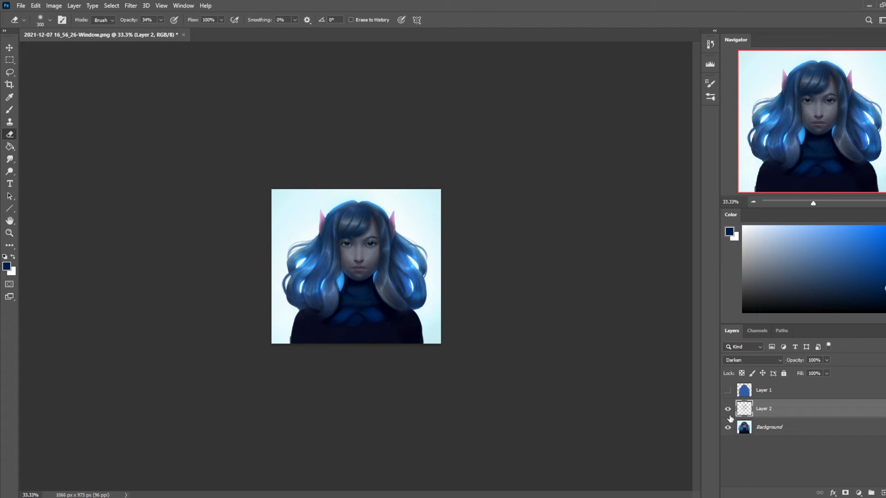
pyautogui.click(728, 410)
pyautogui.click(728, 410)
pyautogui.click(728, 410)
pyautogui.click(728, 409)
pyautogui.click(768, 428)
pyautogui.click(728, 409)
pyautogui.click(728, 409)
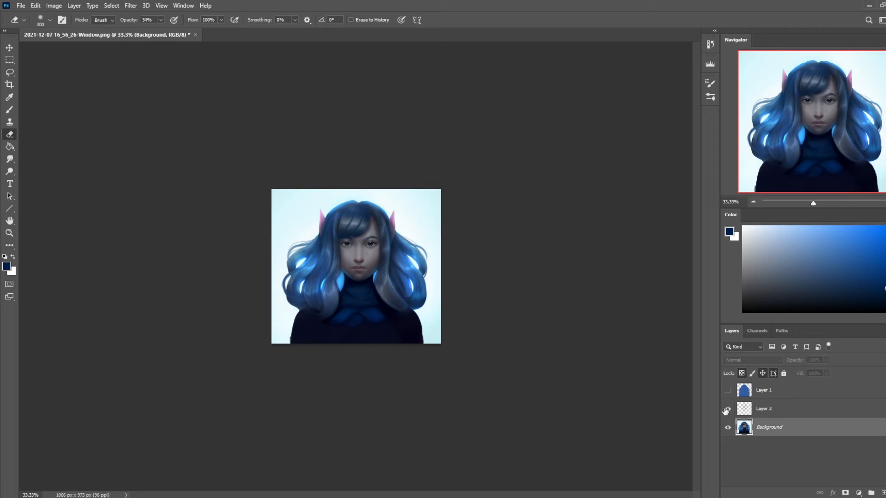
# - Reduce the fill of Layer 2 to 54% and merge it down into the Background layer
pyautogui.click(766, 409)
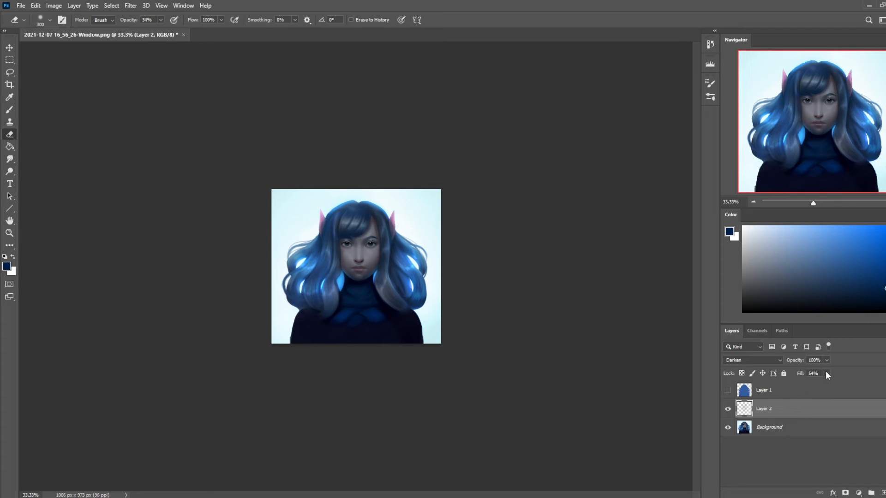
pyautogui.rightClick(793, 400)
pyautogui.click(817, 282)
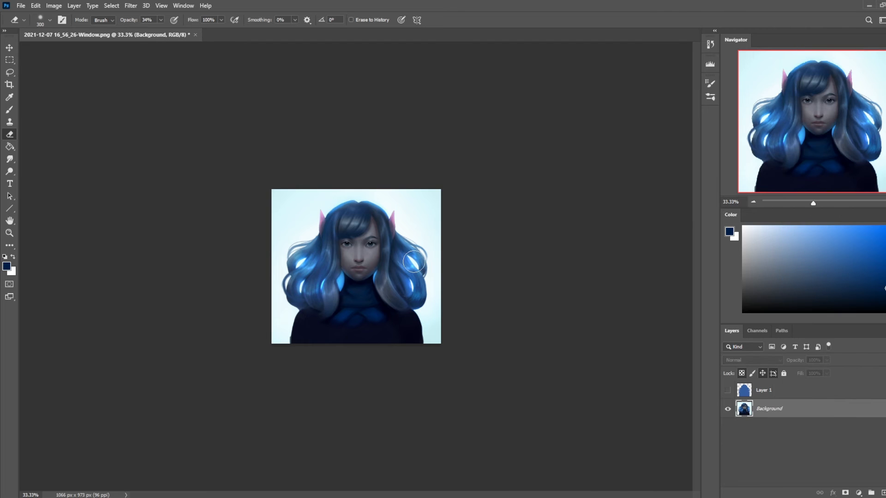
# - Duplicate the Background layer and apply a Gaussian Blur with a 2.0-pixel radius to the copy
pyautogui.press('b')
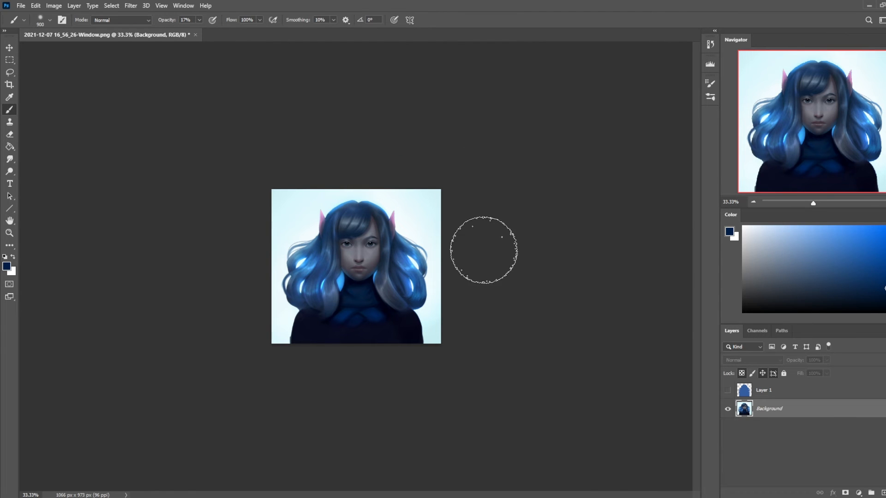
pyautogui.hotkey('ctrl', 'j')
pyautogui.click(131, 5)
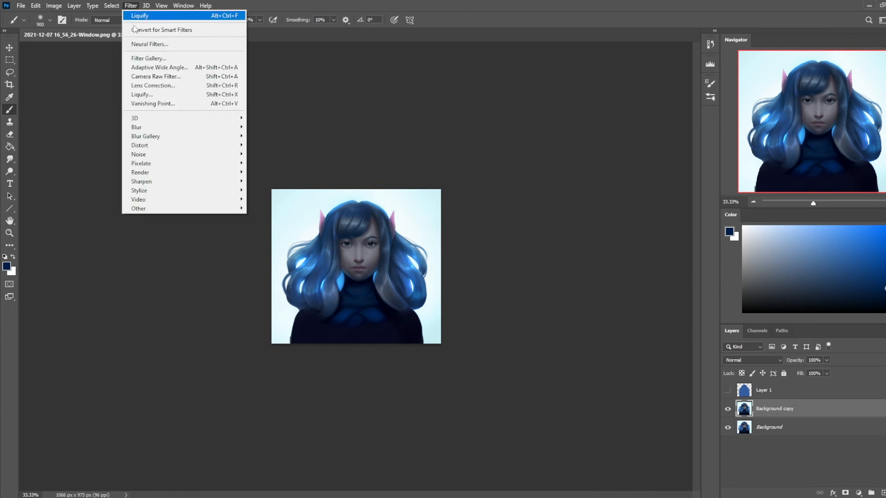
pyautogui.click(276, 160)
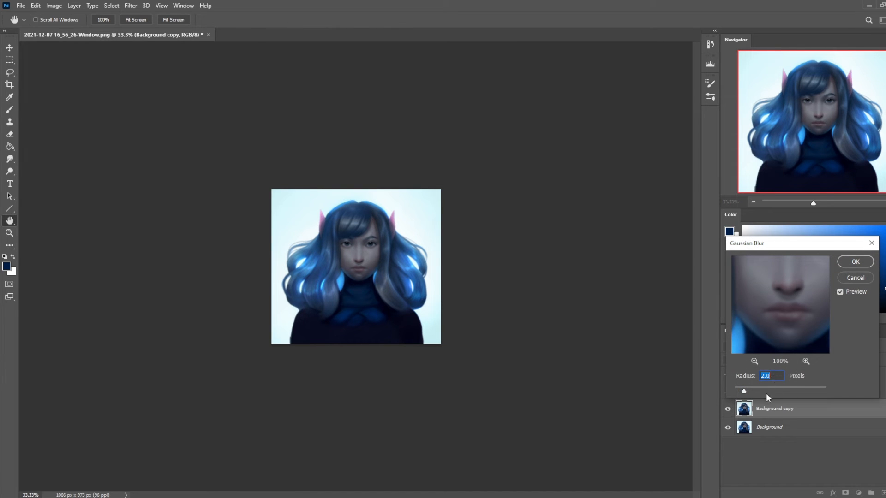
pyautogui.click(853, 262)
# - Erase the blurred copy over the face with a 700 px eraser at 100% opacity
pyautogui.press('e')
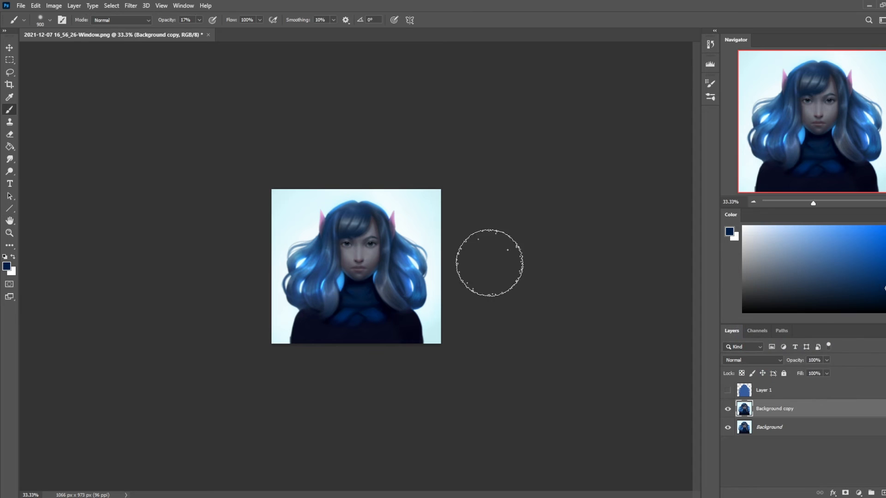
pyautogui.moveTo(364, 242); pyautogui.dragTo(368, 261)
pyautogui.click(161, 20)
pyautogui.moveTo(160, 30); pyautogui.dragTo(191, 30)
pyautogui.moveTo(352, 230)
pyautogui.mouseDown()
pyautogui.moveTo(368, 249)
pyautogui.moveTo(375, 243)
pyautogui.mouseUp()
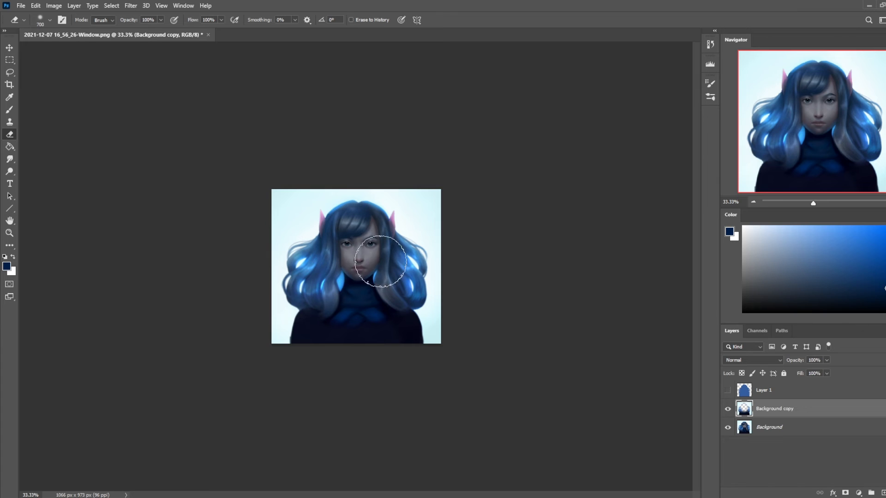
# - Compare the image with and without the blurred Background copy, and reduce that layer's fill to 75%
pyautogui.click(728, 409)
pyautogui.click(728, 409)
pyautogui.click(728, 412)
pyautogui.click(729, 412)
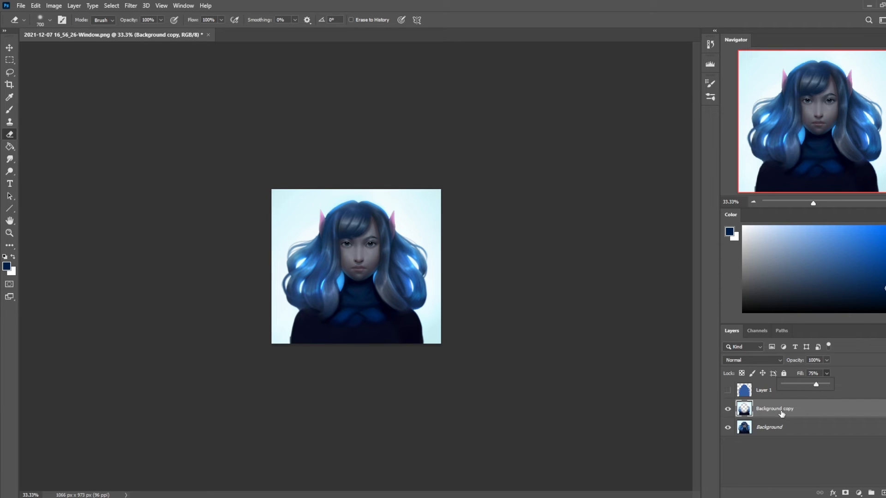
# - Add a new layer and brush a faint white haze around both shoulders with a 900 px brush at 17% opacity
pyautogui.click(883, 493)
pyautogui.click(743, 227)
pyautogui.press('b')
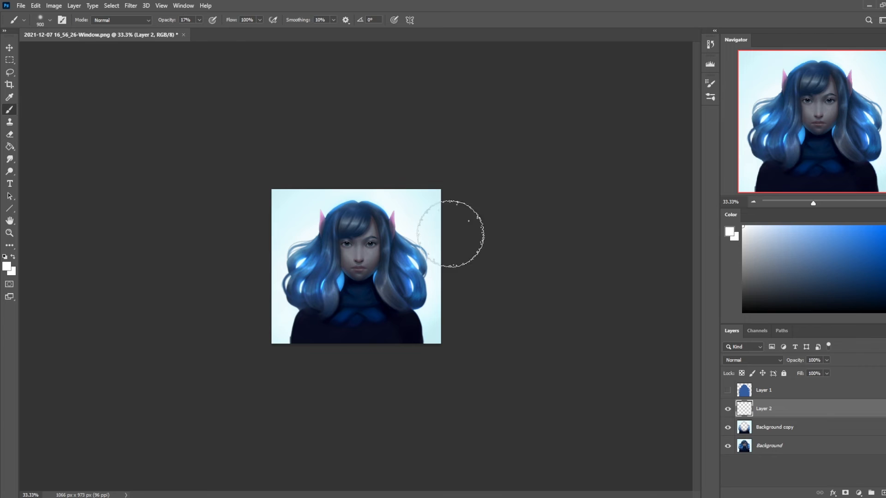
pyautogui.moveTo(461, 354); pyautogui.dragTo(467, 365)
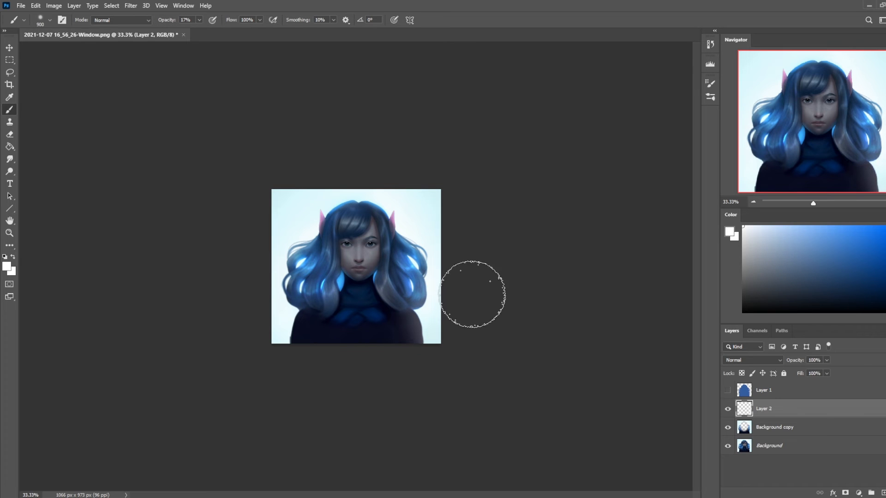
pyautogui.hotkey('ctrl', 'z')
pyautogui.hotkey('ctrl', 'z')
pyautogui.moveTo(459, 294); pyautogui.dragTo(490, 371)
pyautogui.moveTo(457, 311); pyautogui.dragTo(459, 339)
pyautogui.moveTo(257, 300); pyautogui.dragTo(220, 335)
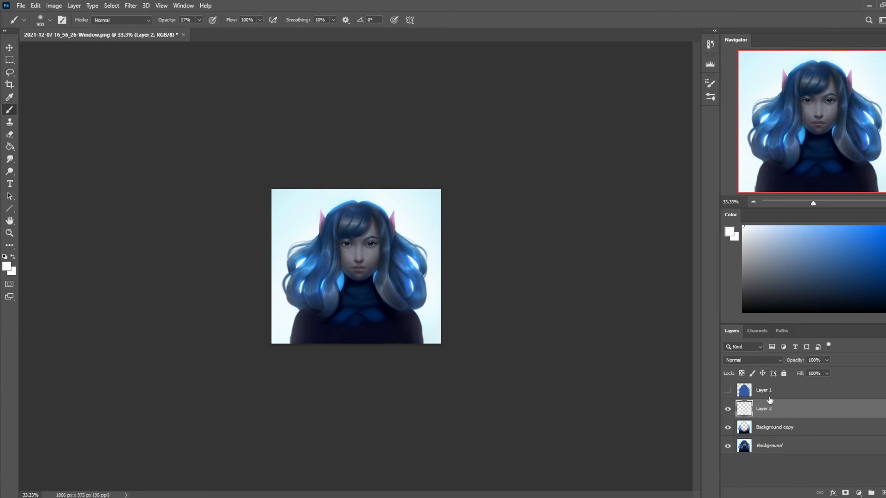
# - Add another new layer and outline thin, curved hair strands on both sides of the face with the Lasso tool
pyautogui.click(871, 492)
pyautogui.press('l')
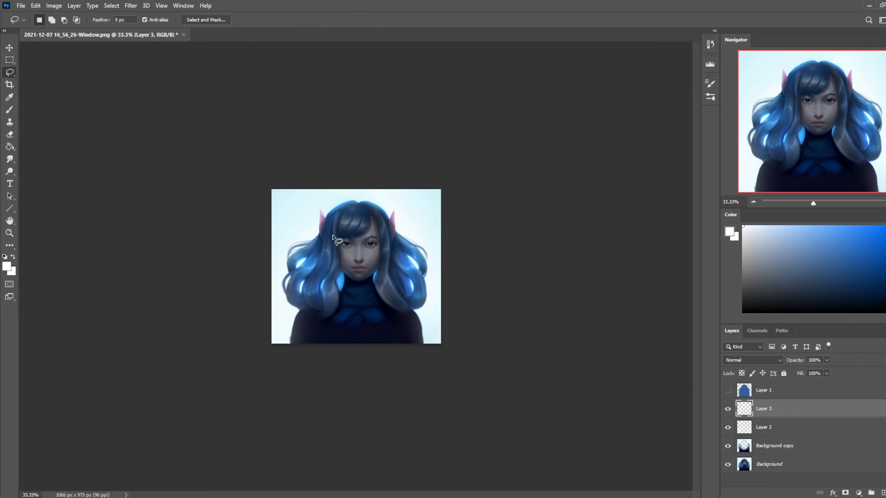
pyautogui.moveTo(335, 226)
pyautogui.mouseDown()
pyautogui.moveTo(352, 271)
pyautogui.moveTo(347, 291)
pyautogui.moveTo(352, 269)
pyautogui.moveTo(337, 230)
pyautogui.mouseUp()
pyautogui.moveTo(384, 252); pyautogui.dragTo(367, 295)
pyautogui.moveTo(386, 261)
pyautogui.mouseDown()
pyautogui.moveTo(367, 318)
pyautogui.moveTo(378, 288)
pyautogui.moveTo(376, 319)
pyautogui.moveTo(384, 277)
pyautogui.mouseUp()
pyautogui.hotkey('ctrl', '+')
pyautogui.hotkey('ctrl', '+')
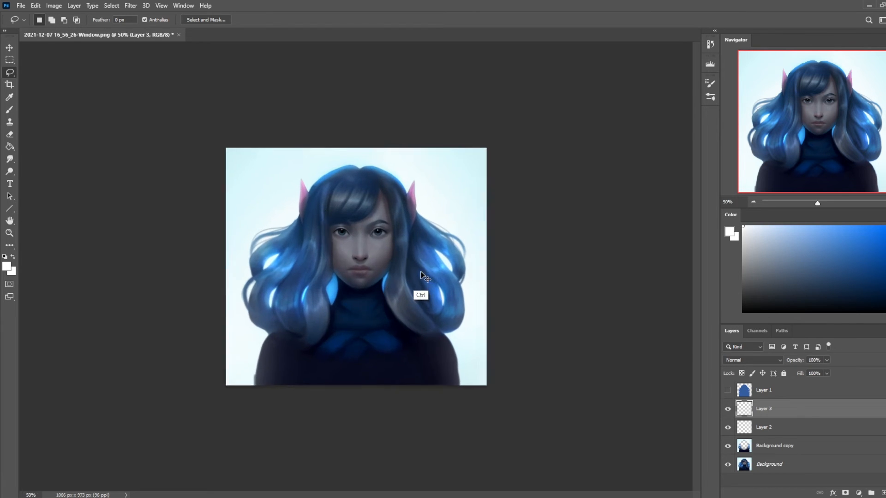
# - Paint the selected strands in dark blue sampled from the hair with a 100 px brush at 100% opacity, and deselect them
pyautogui.press('b')
pyautogui.press('alt')
pyautogui.keyDown('alt'); pyautogui.click(318, 255); pyautogui.keyUp('alt')
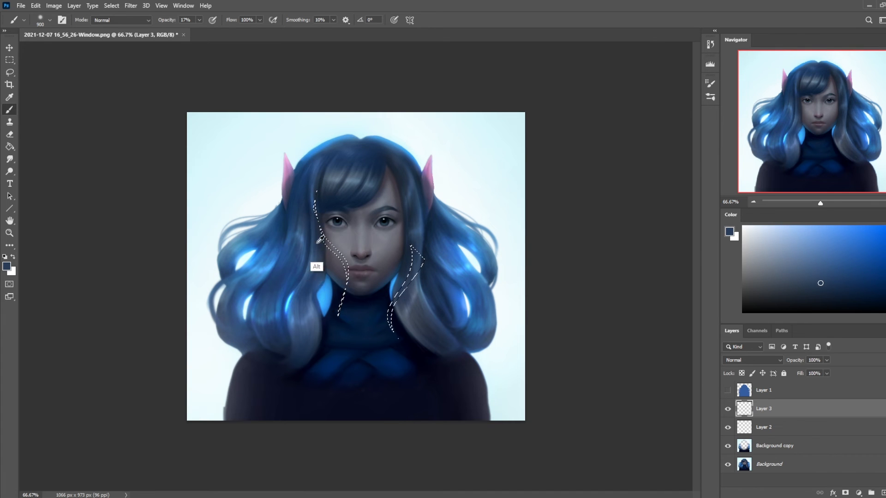
pyautogui.rightClick(374, 221)
pyautogui.click(419, 361)
pyautogui.click(429, 392)
pyautogui.click(602, 98)
pyautogui.press(']')
pyautogui.press(']')
pyautogui.press(']')
pyautogui.press(']')
pyautogui.press(']')
pyautogui.press(']')
pyautogui.press(']')
pyautogui.press(']')
pyautogui.press(']')
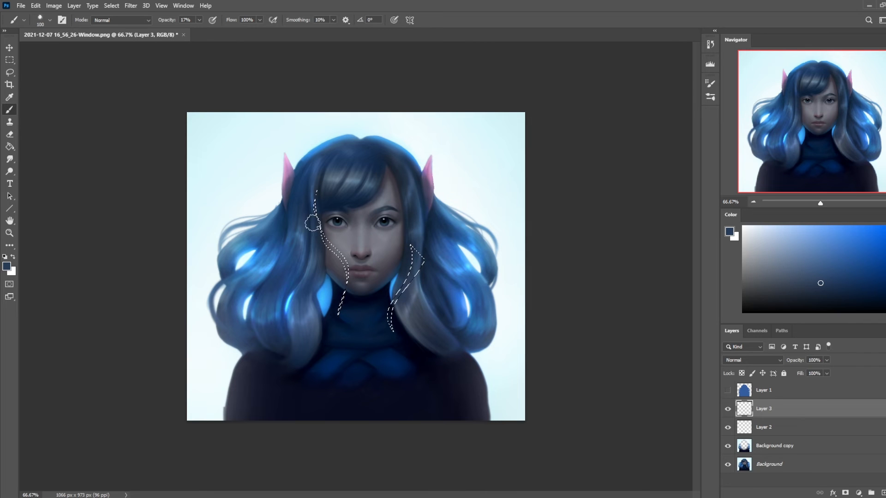
pyautogui.click(199, 20)
pyautogui.moveTo(220, 30); pyautogui.dragTo(240, 31)
pyautogui.moveTo(320, 202)
pyautogui.mouseDown()
pyautogui.moveTo(324, 336)
pyautogui.moveTo(312, 210)
pyautogui.mouseUp()
pyautogui.hotkey('ctrl', '-')
pyautogui.hotkey('ctrl', 'd')
# - Blend the strand crossing the cheek into the hair with a smaller brush, using blues and darks sampled from nearby areas
pyautogui.keyDown('alt'); pyautogui.click(334, 216); pyautogui.keyUp('alt')
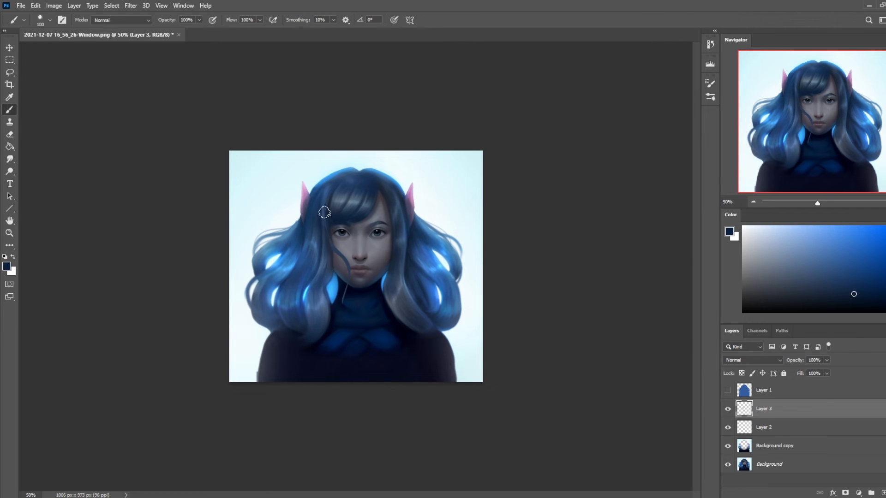
pyautogui.keyDown('alt'); pyautogui.click(322, 215); pyautogui.keyUp('alt')
pyautogui.press('[')
pyautogui.moveTo(331, 241); pyautogui.dragTo(347, 263)
pyautogui.keyDown('alt'); pyautogui.click(329, 258); pyautogui.keyUp('alt')
pyautogui.keyDown('alt'); pyautogui.click(312, 190); pyautogui.keyUp('alt')
pyautogui.keyDown('alt'); pyautogui.click(344, 257); pyautogui.keyUp('alt')
pyautogui.keyDown('alt'); pyautogui.click(347, 321); pyautogui.keyUp('alt')
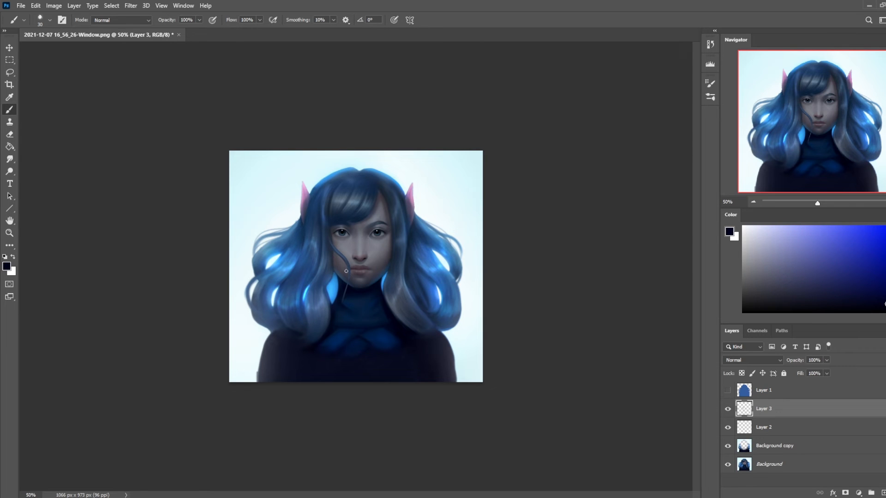
# - Repaint the strand beside the opposite cheek with dark and light blues sampled from the surrounding hair
pyautogui.hotkey('ctrl', 'z')
pyautogui.moveTo(404, 251); pyautogui.dragTo(387, 291)
pyautogui.hotkey('ctrl', 'z')
pyautogui.moveTo(403, 255); pyautogui.dragTo(384, 294)
pyautogui.keyDown('alt'); pyautogui.click(394, 316); pyautogui.keyUp('alt')
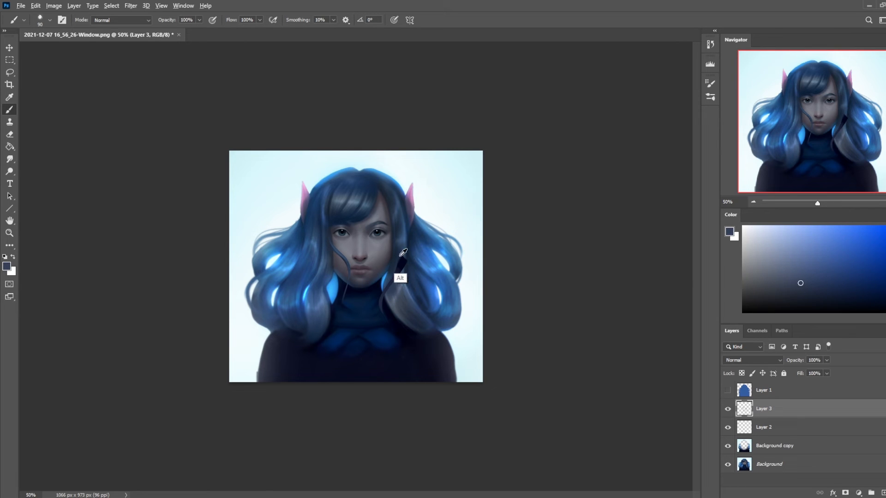
pyautogui.keyDown('alt'); pyautogui.click(401, 253); pyautogui.keyUp('alt')
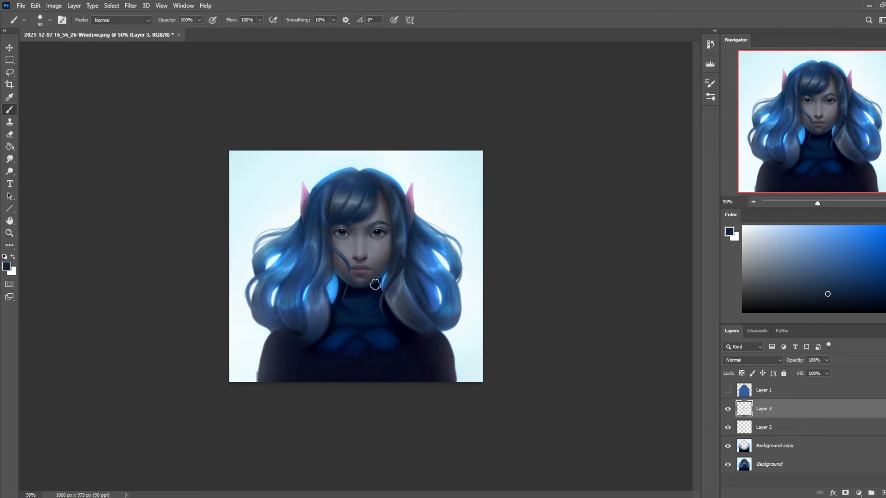
pyautogui.keyDown('alt'); pyautogui.click(291, 267); pyautogui.keyUp('alt')
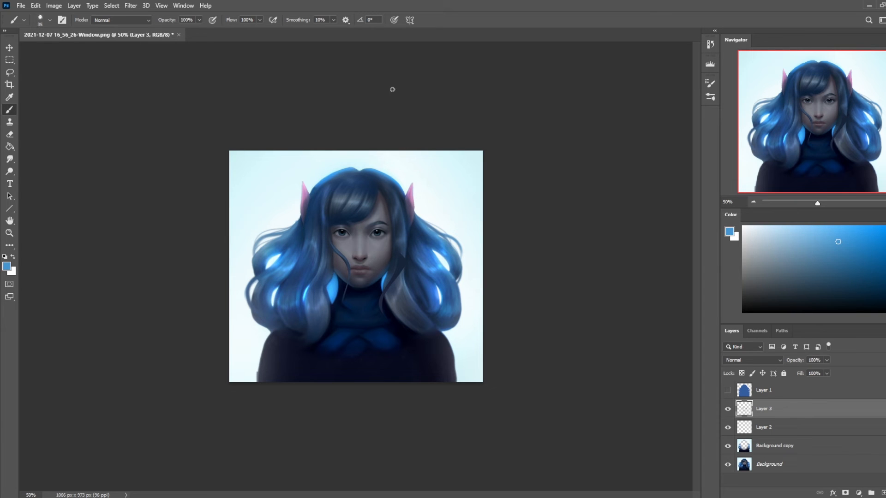
pyautogui.keyDown('alt'); pyautogui.click(401, 255); pyautogui.keyUp('alt')
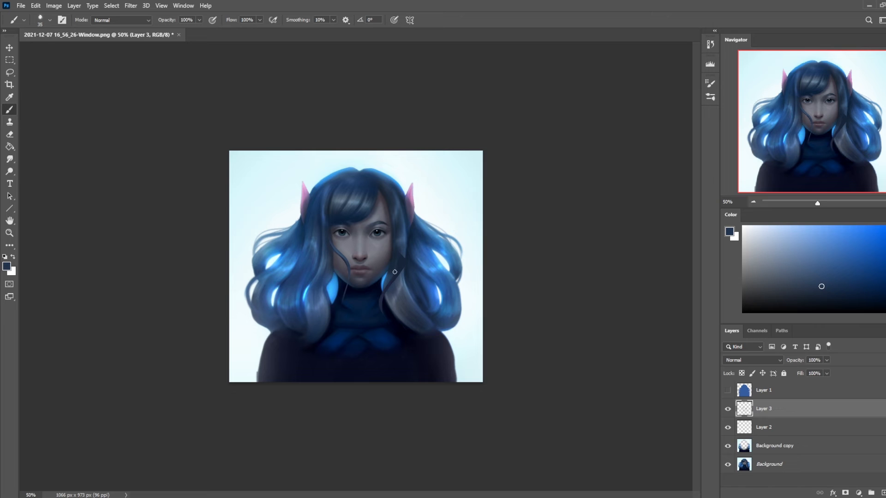
pyautogui.keyDown('alt'); pyautogui.click(399, 284); pyautogui.keyUp('alt')
# - Lasso the strand beside the image-right cheek, adjust its position with the Move tool, and deselect it
pyautogui.press('l')
pyautogui.rightClick(420, 262)
pyautogui.click(436, 268)
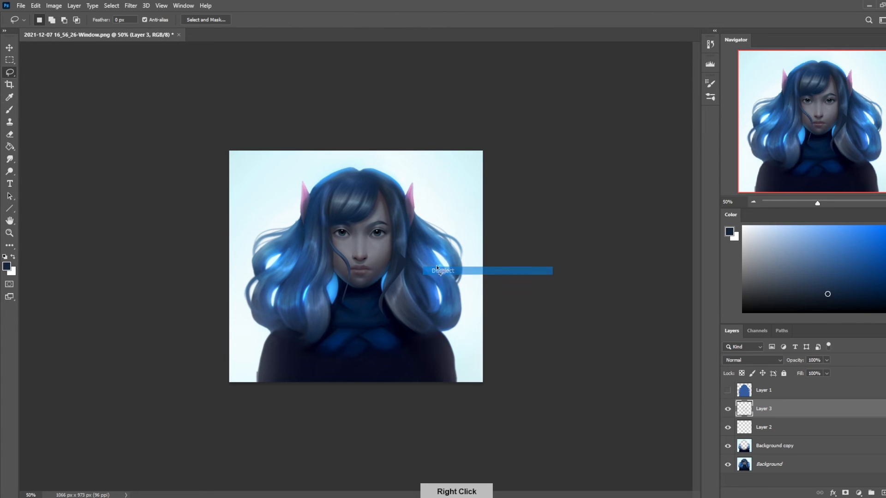
pyautogui.moveTo(406, 238)
pyautogui.mouseDown()
pyautogui.moveTo(399, 244)
pyautogui.moveTo(420, 277)
pyautogui.moveTo(409, 249)
pyautogui.moveTo(398, 255)
pyautogui.mouseUp()
pyautogui.press('v')
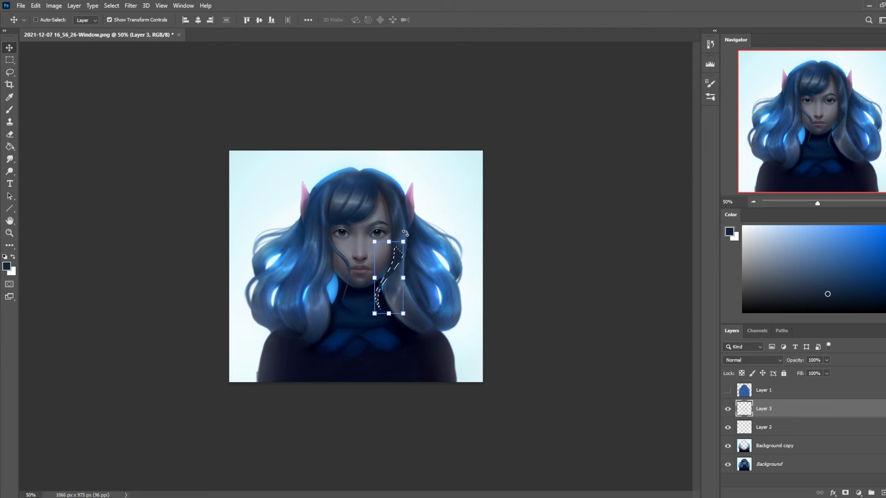
pyautogui.press('b')
pyautogui.press('l')
pyautogui.rightClick(393, 252)
pyautogui.click(416, 257)
# - Touch up the strand crossing the image-left cheek with sampled hair colors and soften it with the Blur tool
pyautogui.press('b')
pyautogui.keyDown('alt'); pyautogui.click(329, 235); pyautogui.keyUp('alt')
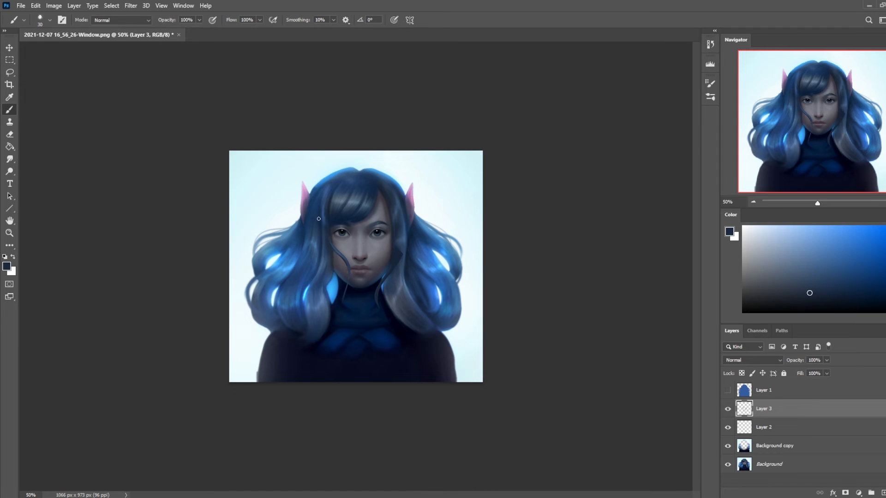
pyautogui.keyDown('alt'); pyautogui.click(337, 249); pyautogui.keyUp('alt')
pyautogui.keyDown('alt'); pyautogui.click(328, 258); pyautogui.keyUp('alt')
pyautogui.moveTo(9, 159); pyautogui.dragTo(42, 160)
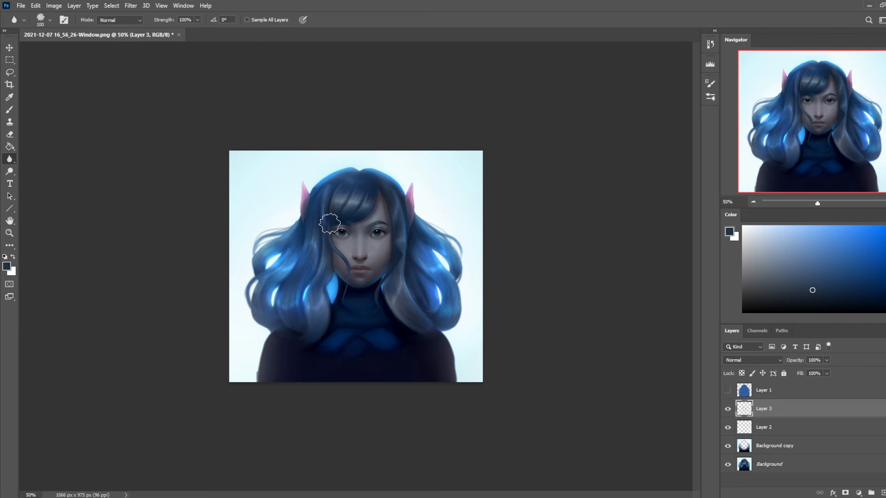
# - Lock the transparent pixels of Layer 3 and darken the cheek strand with dark blue from the bangs, using a 150 px brush
pyautogui.press('b')
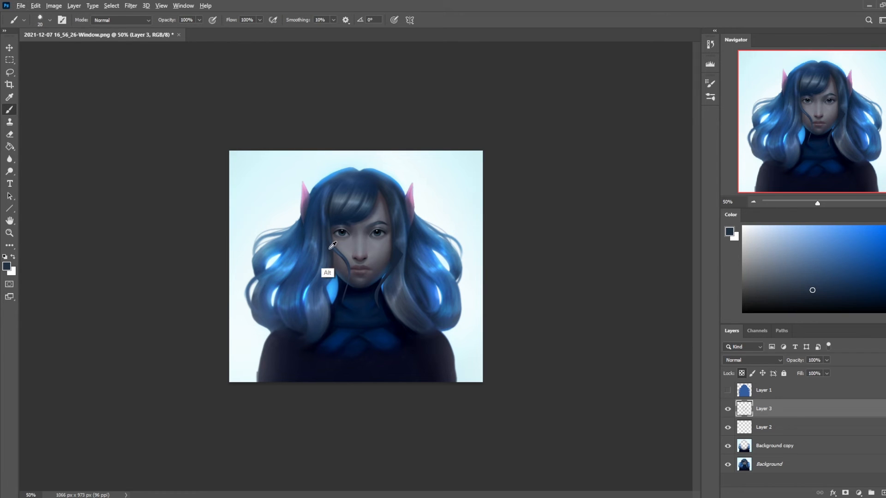
pyautogui.keyDown('alt'); pyautogui.click(335, 171); pyautogui.keyUp('alt')
pyautogui.press(']')
pyautogui.press(']')
pyautogui.press(']')
pyautogui.press(']')
pyautogui.press(']')
pyautogui.press(']')
pyautogui.press(']')
pyautogui.press(']')
pyautogui.press(']')
pyautogui.press(']')
pyautogui.press(']')
pyautogui.press(']')
pyautogui.moveTo(354, 221); pyautogui.dragTo(340, 312)
pyautogui.moveTo(349, 233); pyautogui.dragTo(350, 292)
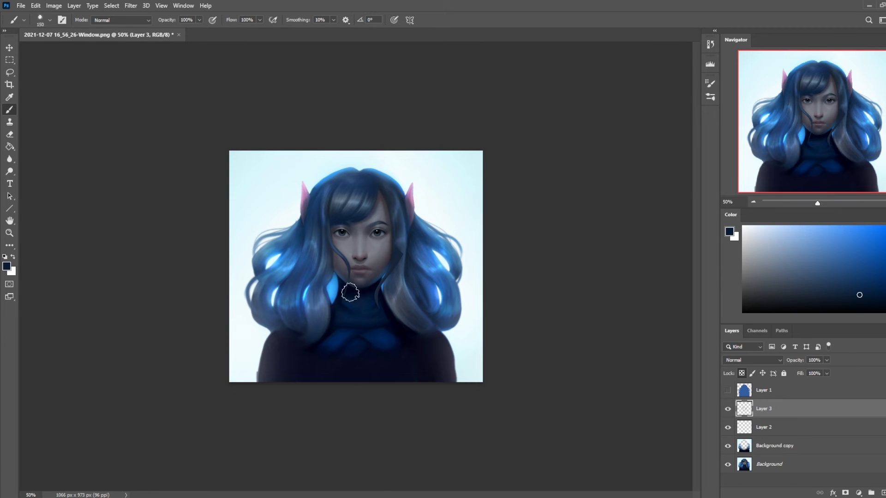
# - Refine the lower part of the cheek strand with a smaller brush and colors sampled beside the jaw
pyautogui.press('[')
pyautogui.press('[')
pyautogui.press('[')
pyautogui.keyDown('alt'); pyautogui.click(331, 274); pyautogui.keyUp('alt')
pyautogui.keyDown('alt'); pyautogui.click(338, 276); pyautogui.keyUp('alt')
pyautogui.keyDown('alt'); pyautogui.click(341, 287); pyautogui.keyUp('alt')
# - Shift the strands on Layer 3 slightly sideways so the crossing strand sits closer to the image-left hair
pyautogui.press('v')
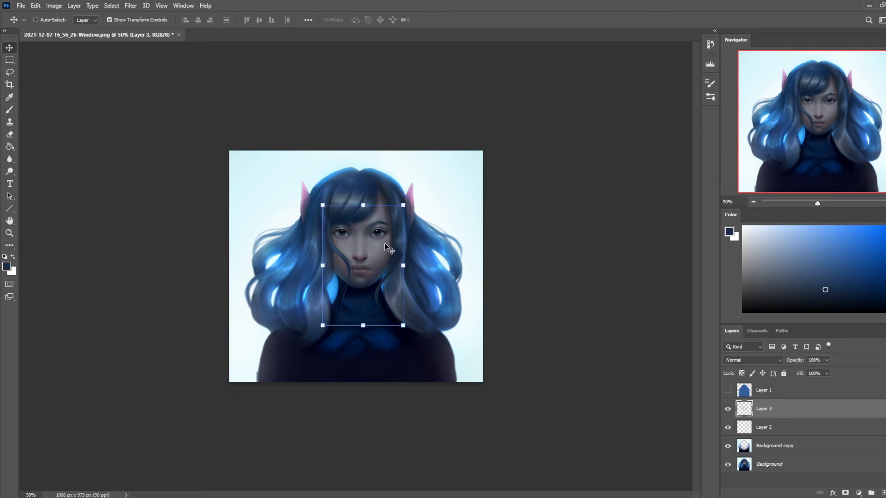
pyautogui.moveTo(347, 265); pyautogui.dragTo(340, 266)
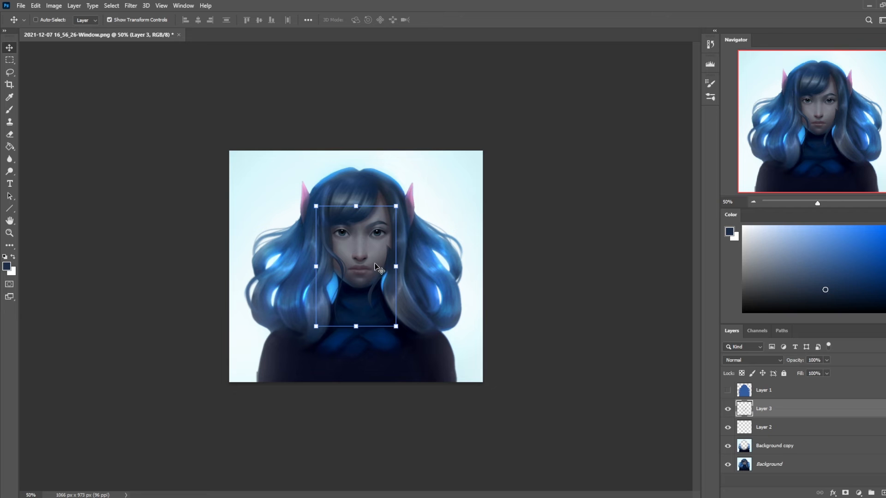
pyautogui.press('e')
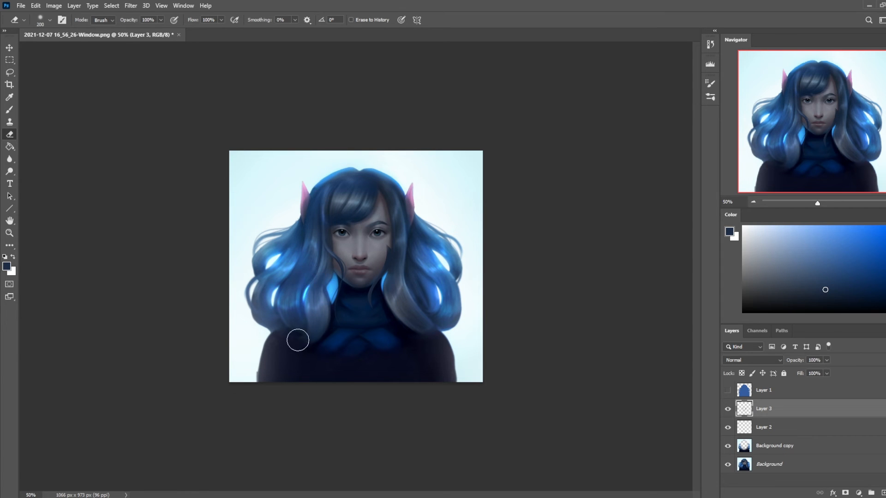
# - Lasso the image-right strand, move it back against the hair beside the cheek, and deselect it
pyautogui.press('l')
pyautogui.moveTo(393, 229)
pyautogui.mouseDown()
pyautogui.moveTo(357, 333)
pyautogui.moveTo(403, 228)
pyautogui.mouseUp()
pyautogui.press('v')
pyautogui.moveTo(386, 262); pyautogui.dragTo(392, 261)
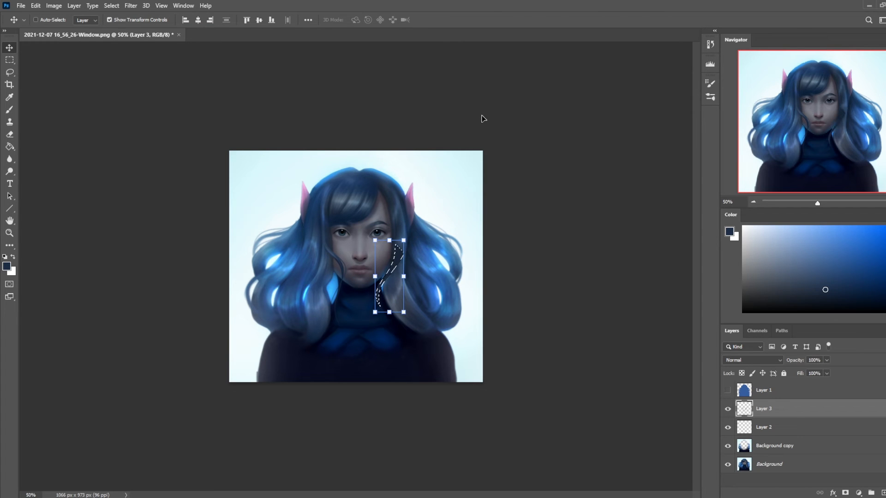
pyautogui.press('e')
pyautogui.rightClick(403, 240)
pyautogui.click(416, 244)
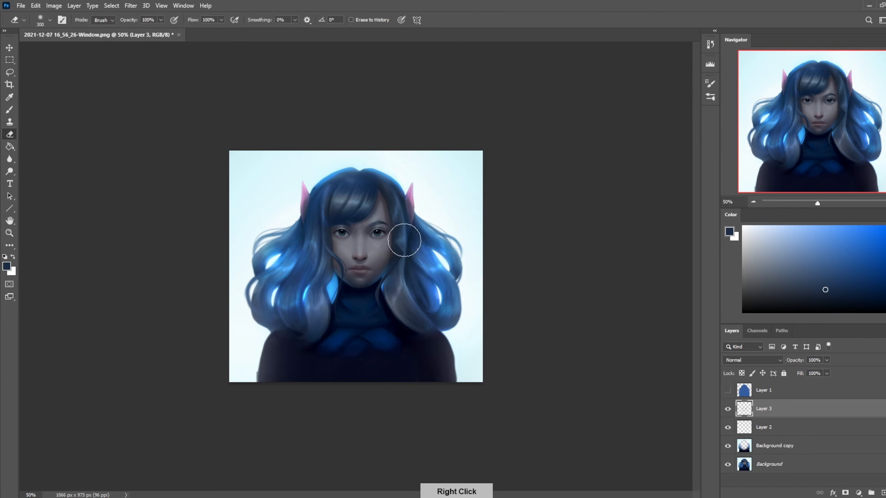
# - Paint the image-right strand beside the neck with grey-blue sampled from the nearby hair, and soften it with Smudge and Blur
pyautogui.press('b')
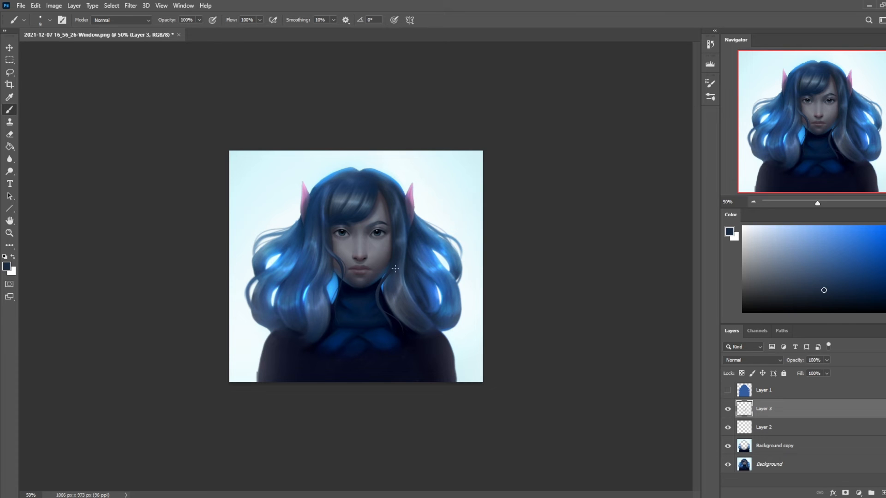
pyautogui.keyDown('alt'); pyautogui.click(396, 311); pyautogui.keyUp('alt')
pyautogui.moveTo(383, 277); pyautogui.dragTo(380, 304)
pyautogui.press('[')
pyautogui.press('[')
pyautogui.click(9, 158)
pyautogui.click(39, 178)
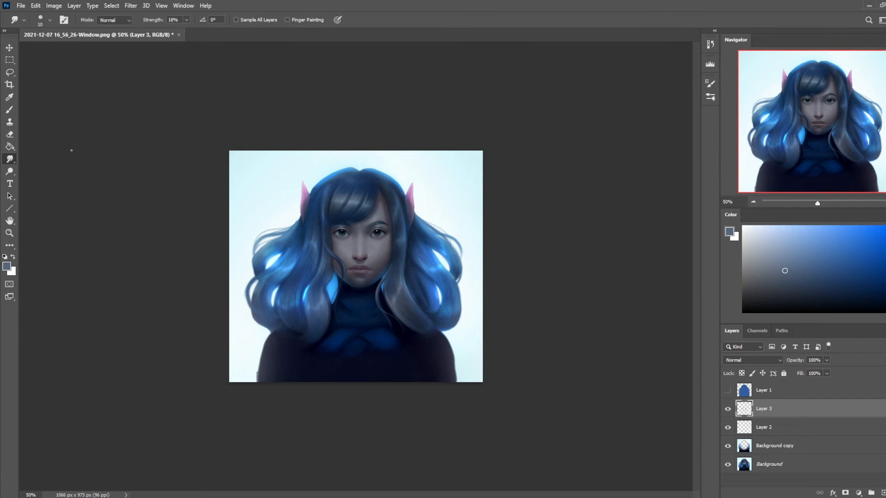
pyautogui.click(9, 159)
pyautogui.click(43, 158)
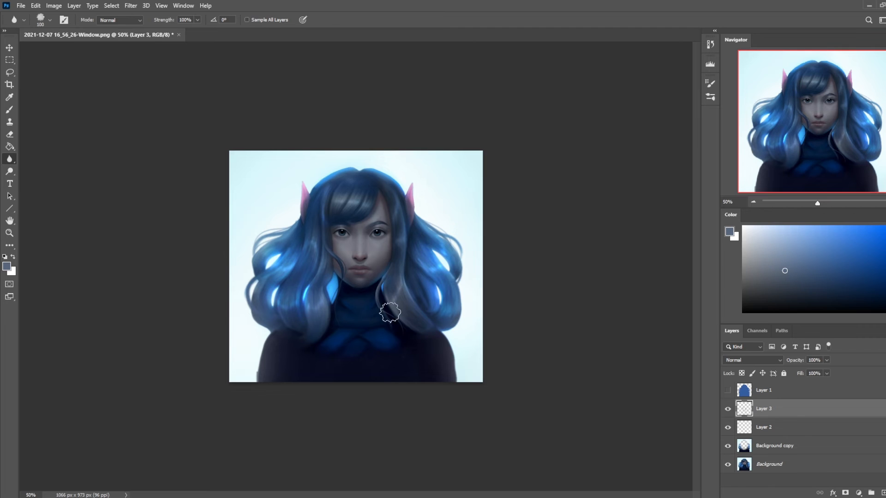
# - Lasso the lower part of the image-right strand, rotate it -13.48° so it curves along the hair, and deselect it
pyautogui.press('l')
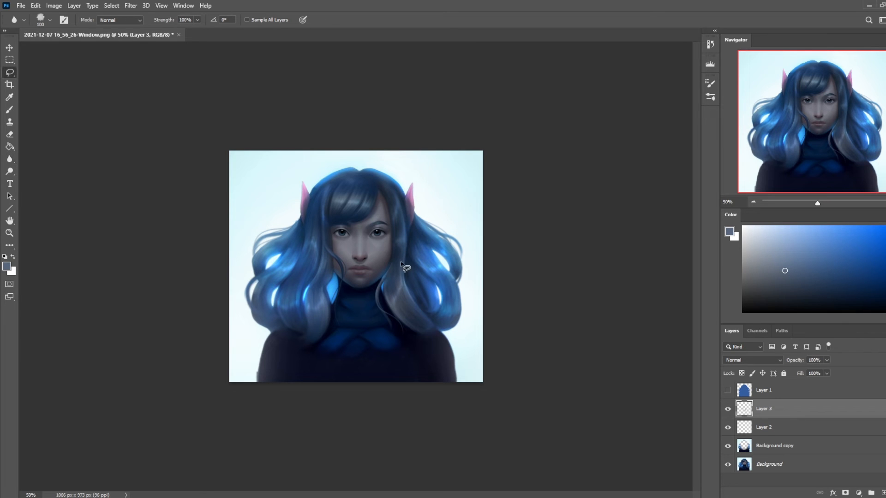
pyautogui.press('v')
pyautogui.press('l')
pyautogui.moveTo(395, 253)
pyautogui.mouseDown()
pyautogui.moveTo(391, 340)
pyautogui.moveTo(398, 257)
pyautogui.mouseUp()
pyautogui.press('v')
pyautogui.moveTo(380, 289); pyautogui.dragTo(387, 292)
pyautogui.hotkey('ctrl', 't')
pyautogui.moveTo(401, 252); pyautogui.dragTo(387, 248)
pyautogui.moveTo(388, 296); pyautogui.dragTo(389, 300)
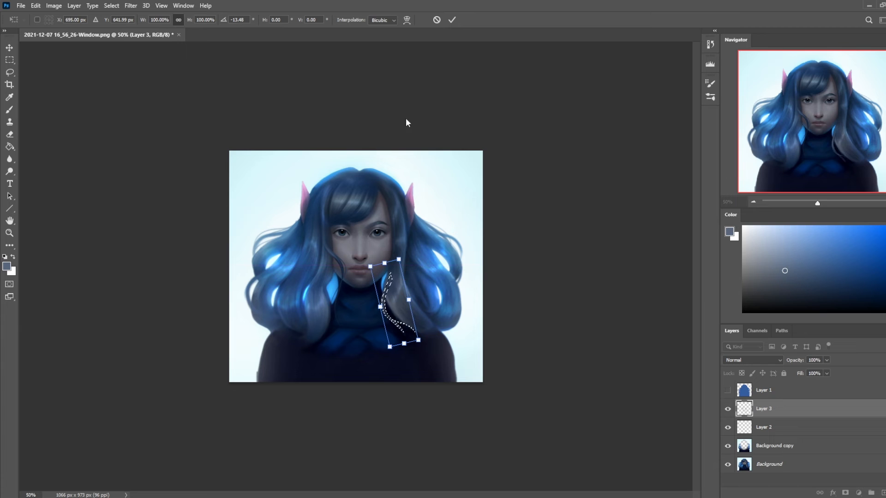
pyautogui.click(451, 20)
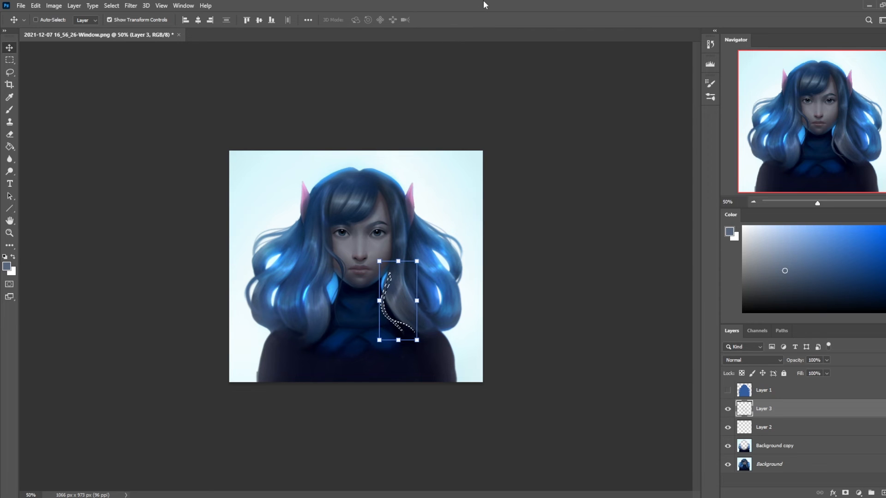
pyautogui.press('b')
pyautogui.press('l')
pyautogui.rightClick(405, 261)
pyautogui.click(415, 265)
# - Retouch the rotated strand with near-black and dark blue sampled beside the neck, using a 25 px brush
pyautogui.press('b')
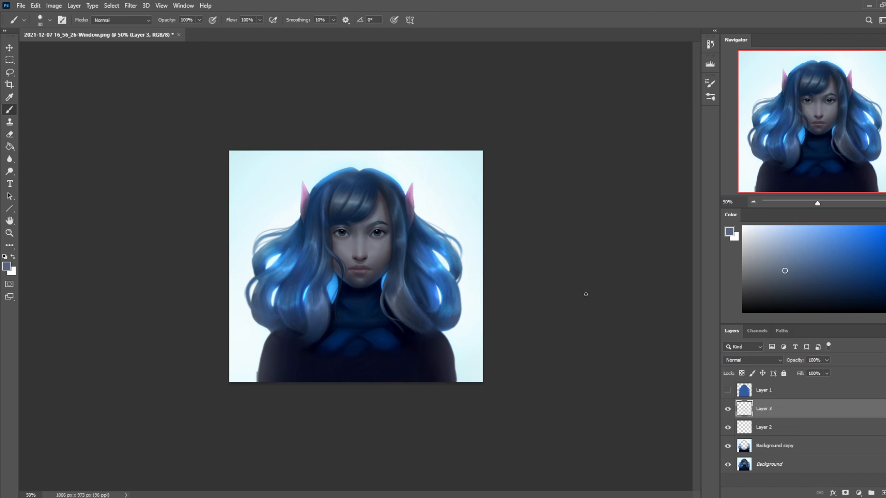
pyautogui.press('alt')
pyautogui.keyDown('alt'); pyautogui.click(390, 303); pyautogui.keyUp('alt')
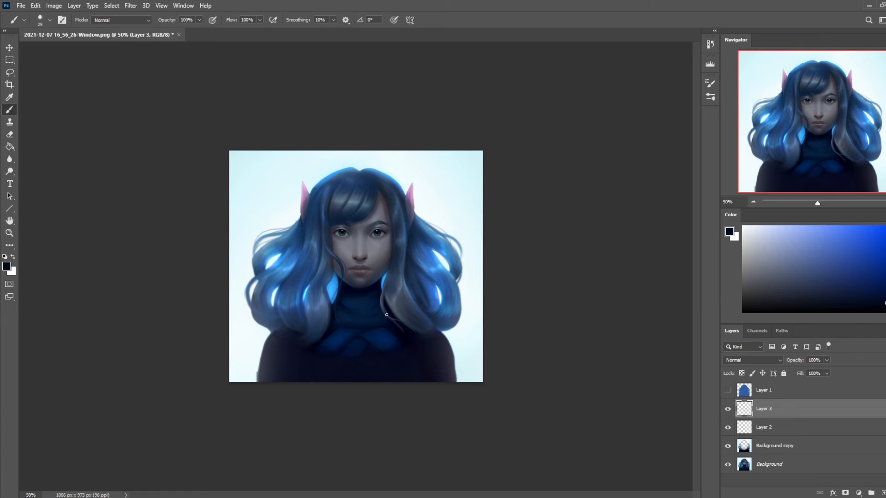
pyautogui.keyDown('alt'); pyautogui.click(387, 299); pyautogui.keyUp('alt')
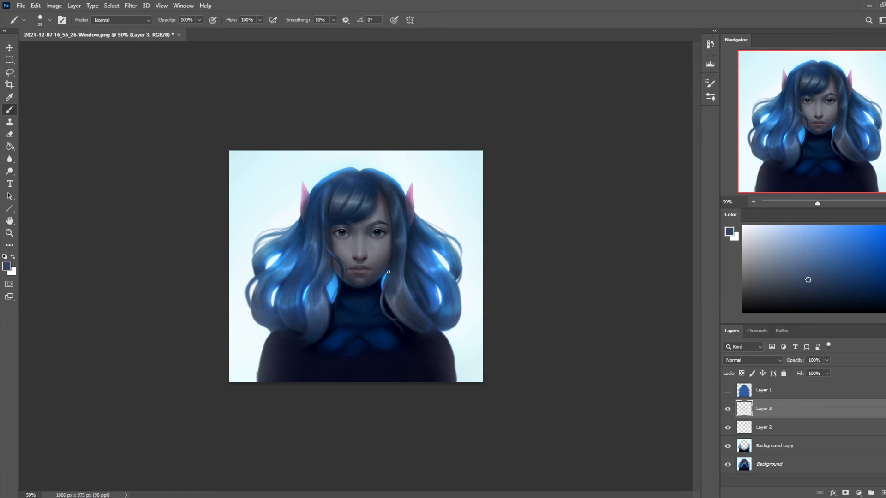
# - Try merging Layer 3 down into Layer 2, compare the strands by toggling visibility, and undo the merge
pyautogui.rightClick(773, 413)
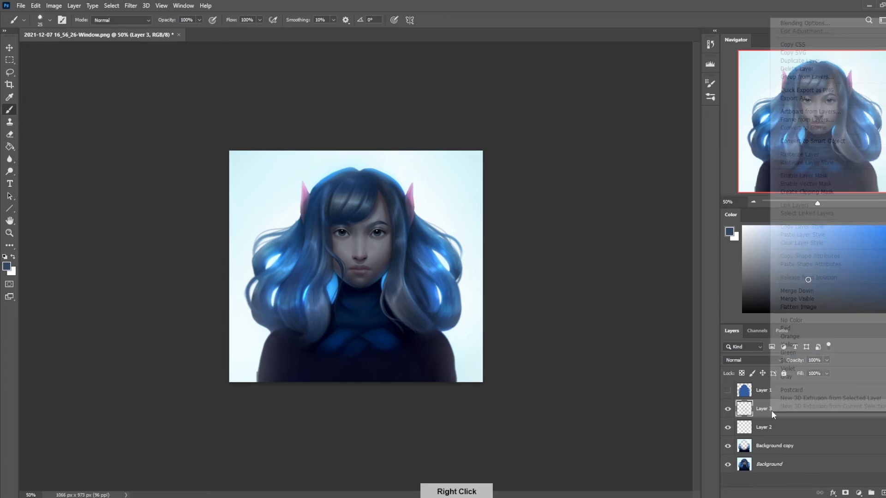
pyautogui.click(803, 292)
pyautogui.click(728, 409)
pyautogui.click(728, 409)
pyautogui.click(728, 410)
pyautogui.click(728, 409)
pyautogui.hotkey('ctrl', 'z')
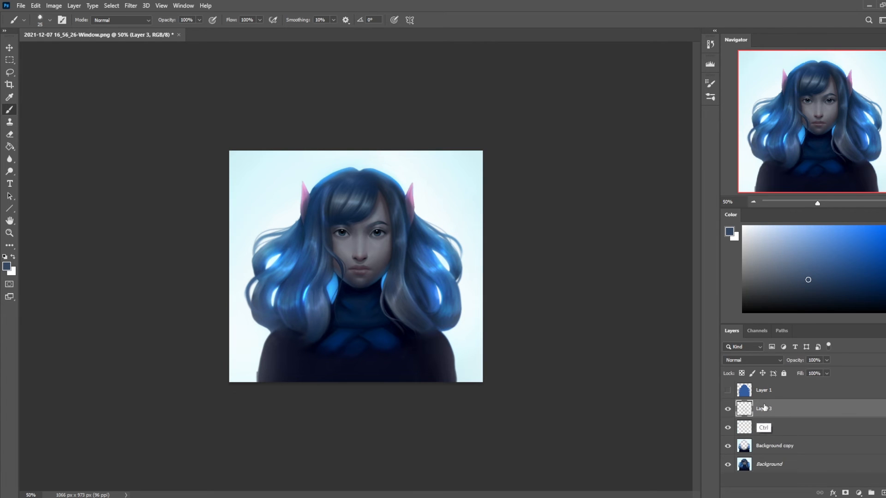
pyautogui.click(728, 410)
pyautogui.click(728, 409)
# - Add a new layer above Layer 2 in Darken mode and paint a shadow beside the loose strands with sampled dark blue
pyautogui.moveTo(9, 159); pyautogui.dragTo(38, 161)
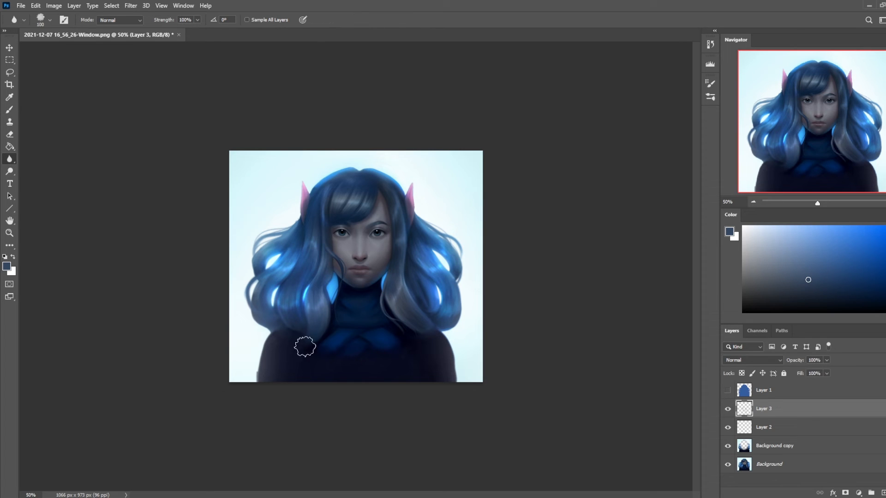
pyautogui.click(776, 430)
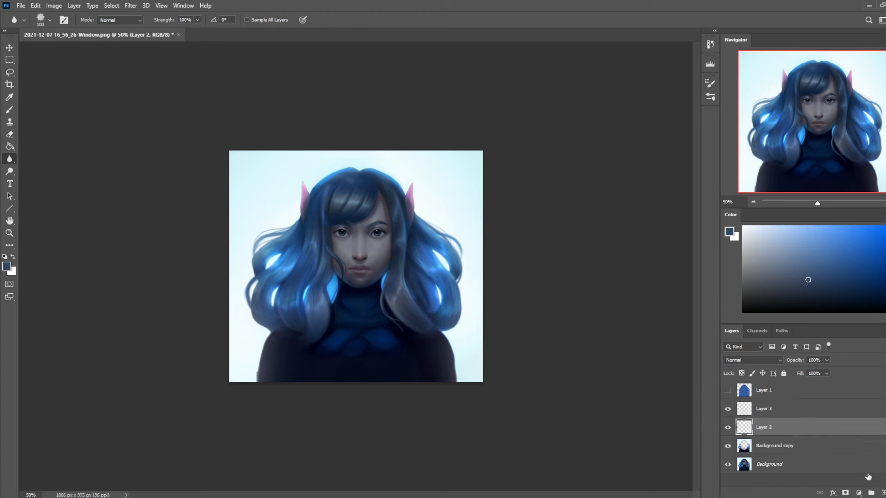
pyautogui.click(883, 492)
pyautogui.press('b')
pyautogui.keyDown('alt'); pyautogui.click(388, 222); pyautogui.keyUp('alt')
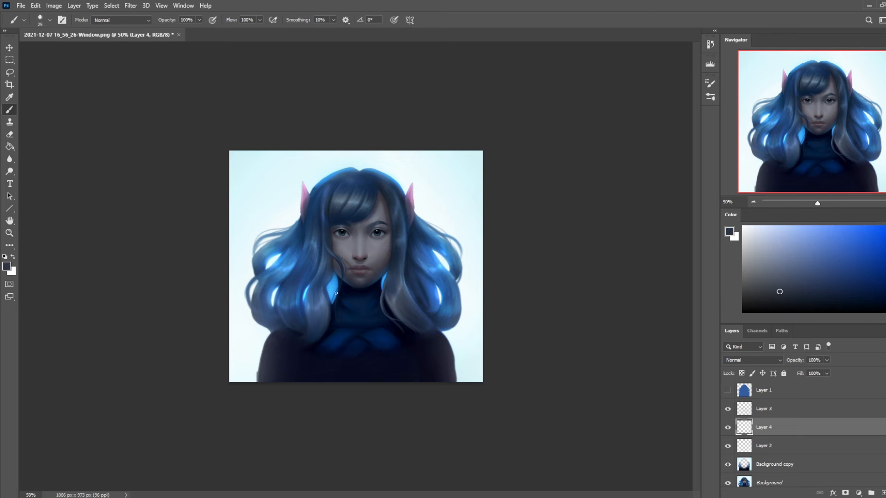
pyautogui.click(752, 360)
pyautogui.click(745, 292)
pyautogui.press('e')
pyautogui.press('b')
# - Soften the painted shadow on Layer 4 with a Gaussian Blur of 2.0 pixels radius
pyautogui.click(131, 5)
pyautogui.moveTo(185, 127)
pyautogui.click(272, 162)
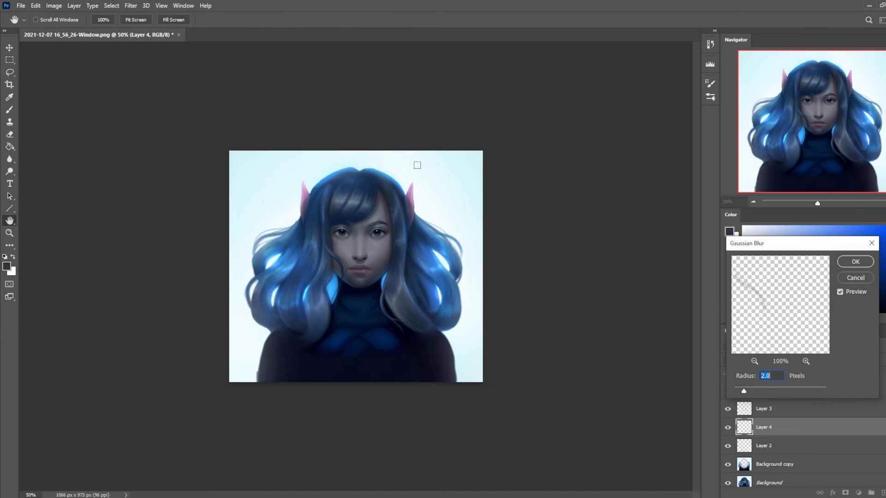
pyautogui.click(853, 261)
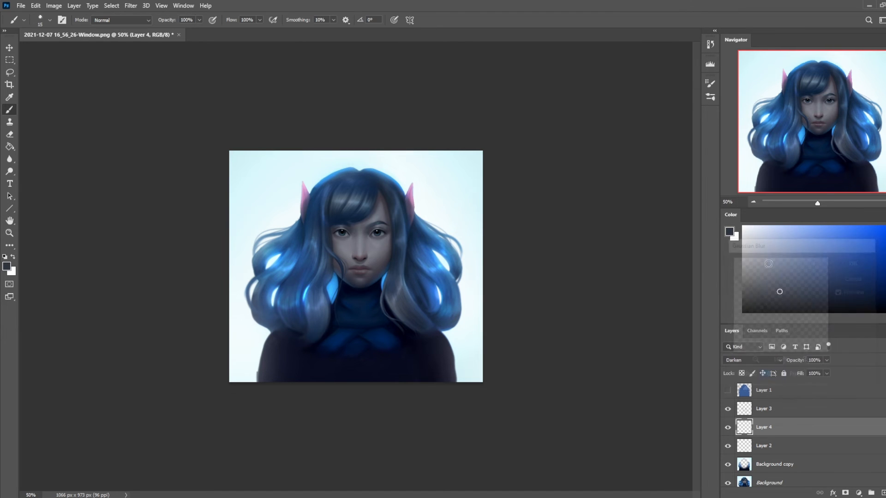
pyautogui.rightClick(404, 254)
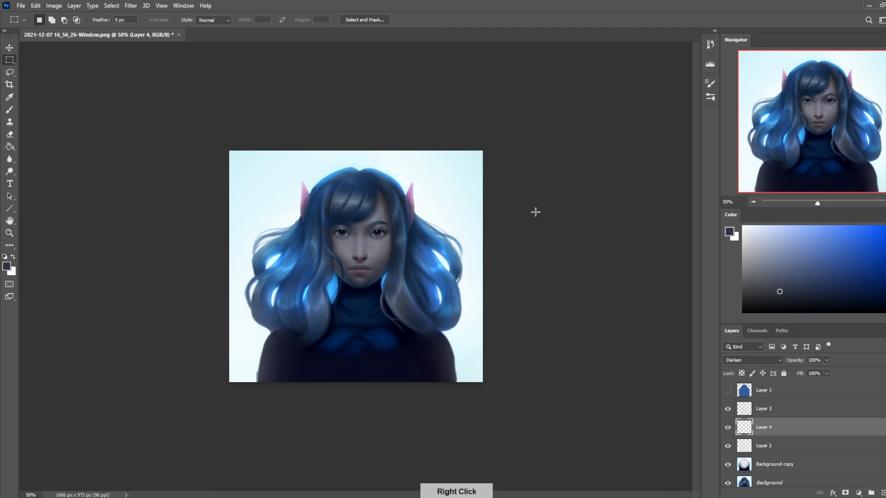
# - Reorder the layers so Layer 2 sits above Layers 3 and 4, and merge Background copy into the Background
pyautogui.click(764, 412)
pyautogui.keyDown('shift'); pyautogui.click(779, 427); pyautogui.keyUp('shift')
pyautogui.moveTo(798, 435); pyautogui.dragTo(782, 455)
pyautogui.rightClick(783, 456)
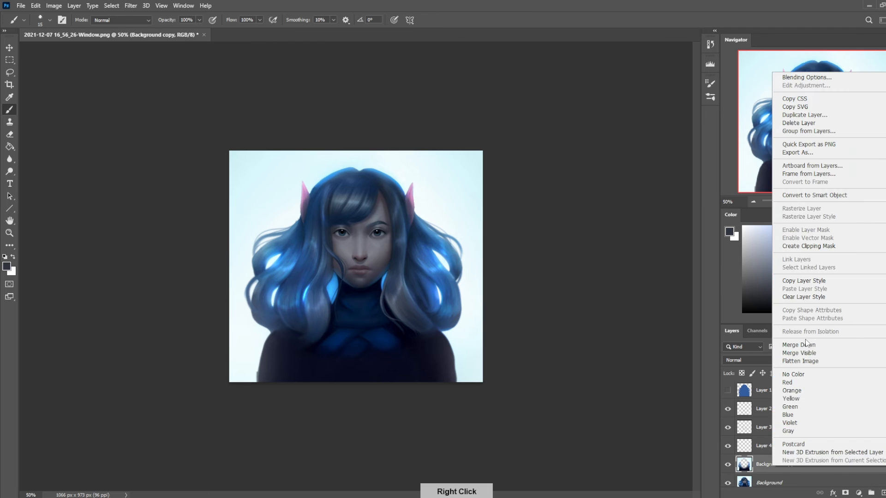
pyautogui.click(793, 344)
# - Merge the shadow on Layer 4 down into the Background and compare the portrait with Layer 2 hidden and shown
pyautogui.click(761, 430)
pyautogui.rightClick(788, 450)
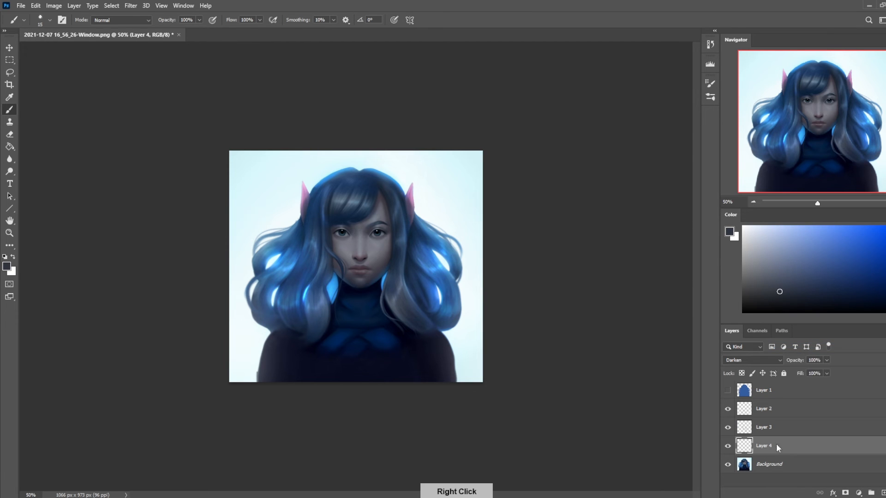
pyautogui.click(815, 325)
pyautogui.click(727, 409)
pyautogui.click(727, 409)
# - Retouch the image-left cheek strand on Layer 3 with dark blues sampled from the surrounding hair, and undo the last stroke
pyautogui.click(764, 427)
pyautogui.keyDown('alt'); pyautogui.click(329, 249); pyautogui.keyUp('alt')
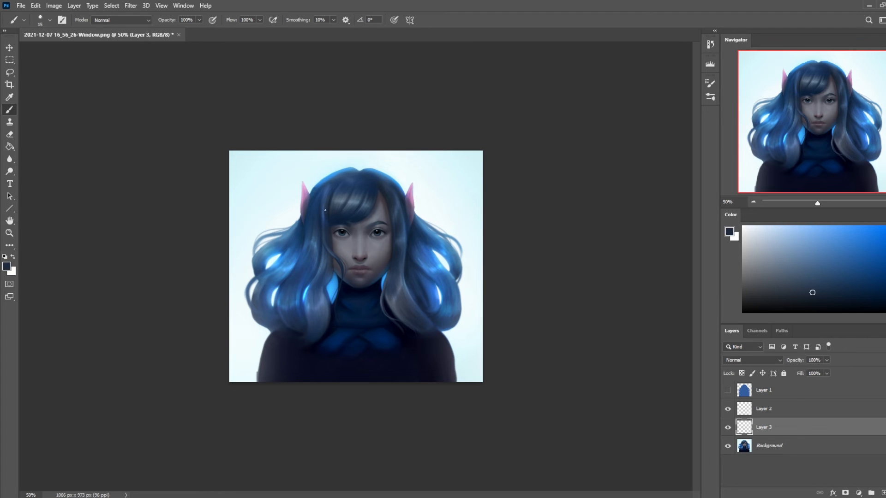
pyautogui.keyDown('alt'); pyautogui.click(324, 258); pyautogui.keyUp('alt')
pyautogui.keyDown('alt'); pyautogui.click(331, 277); pyautogui.keyUp('alt')
pyautogui.keyDown('alt'); pyautogui.click(325, 287); pyautogui.keyUp('alt')
pyautogui.hotkey('ctrl', 'z')
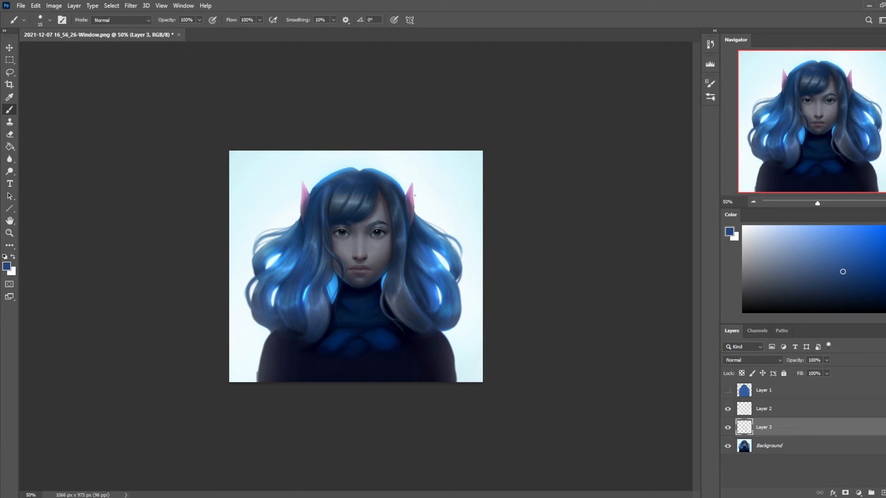
pyautogui.hotkey('ctrl', '-')
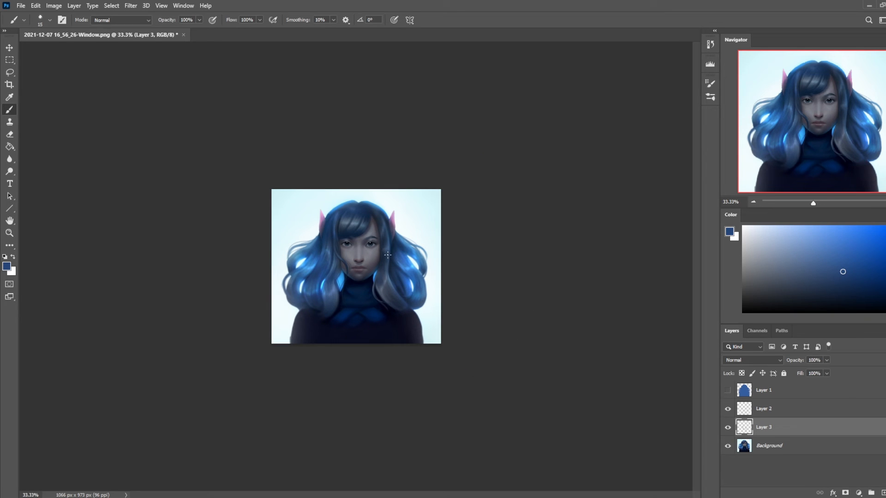
pyautogui.hotkey('ctrl', 'l')
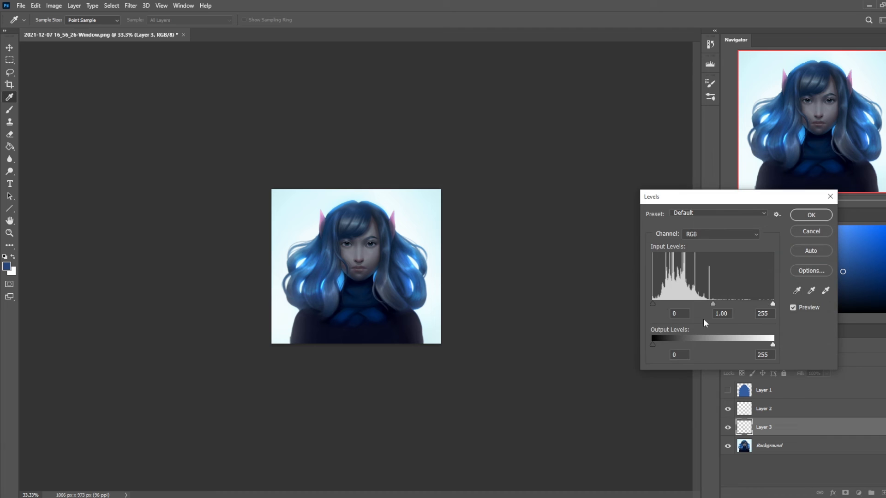
pyautogui.click(811, 231)
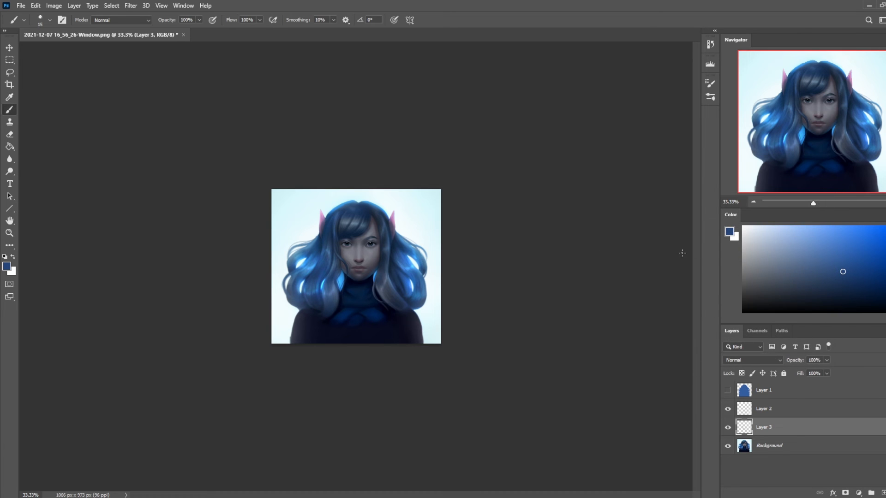
# - Merge the loose strands on Layer 3 down into the Background
pyautogui.click(9, 72)
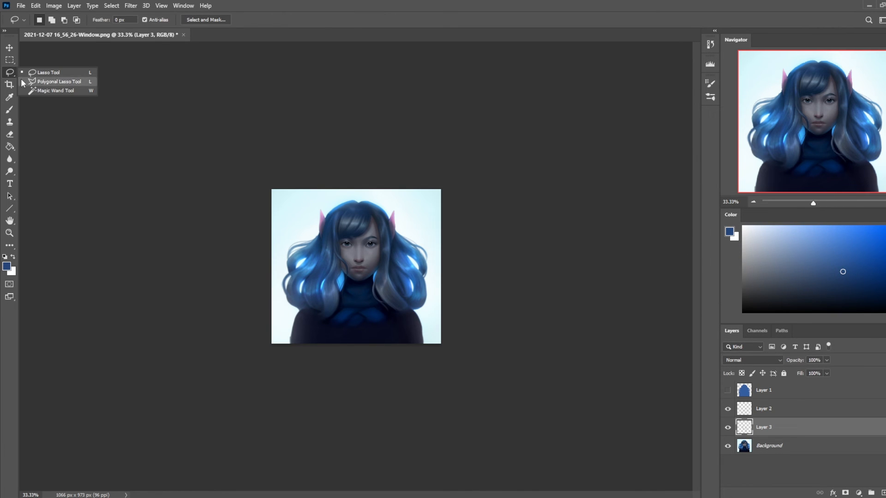
pyautogui.click(36, 90)
pyautogui.click(415, 217)
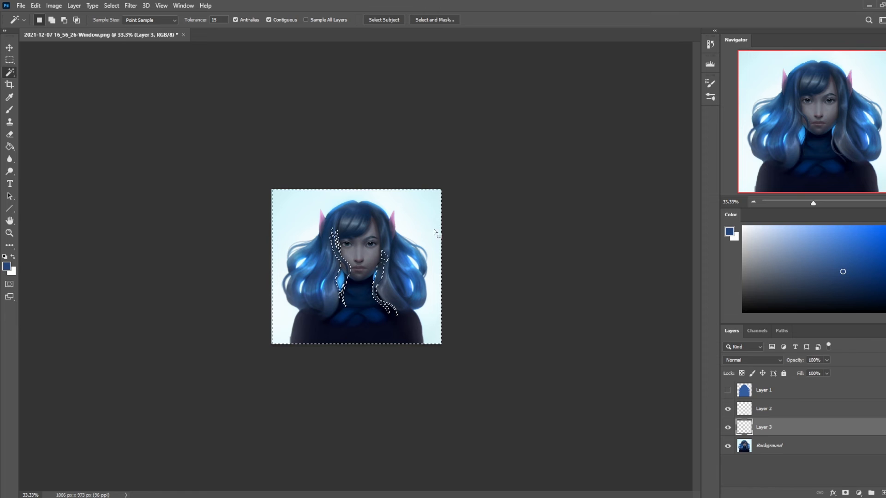
pyautogui.rightClick(785, 427)
pyautogui.click(785, 309)
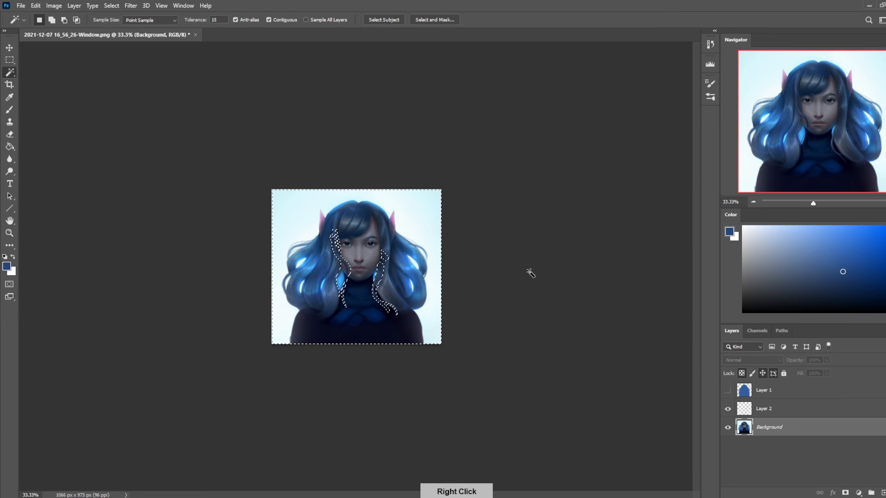
# - Select the whole pale backdrop with the Magic Wand, invert the selection, and copy the figure to a new layer
pyautogui.hotkey('ctrl', 'd')
pyautogui.click(424, 236)
pyautogui.press('shift')
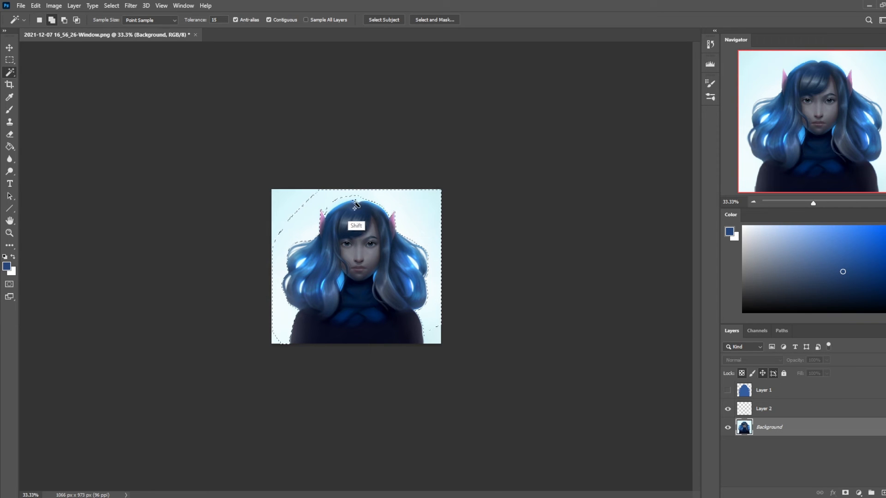
pyautogui.keyDown('shift'); pyautogui.click(434, 336); pyautogui.keyUp('shift')
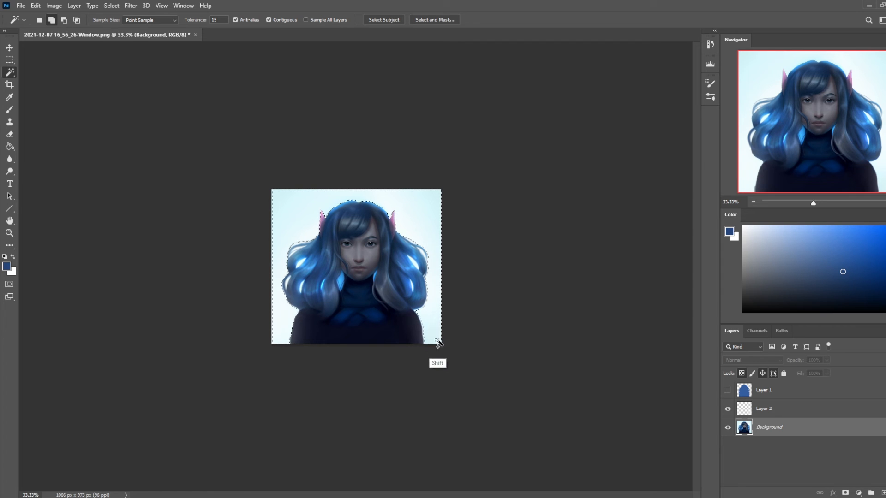
pyautogui.rightClick(424, 290)
pyautogui.click(461, 307)
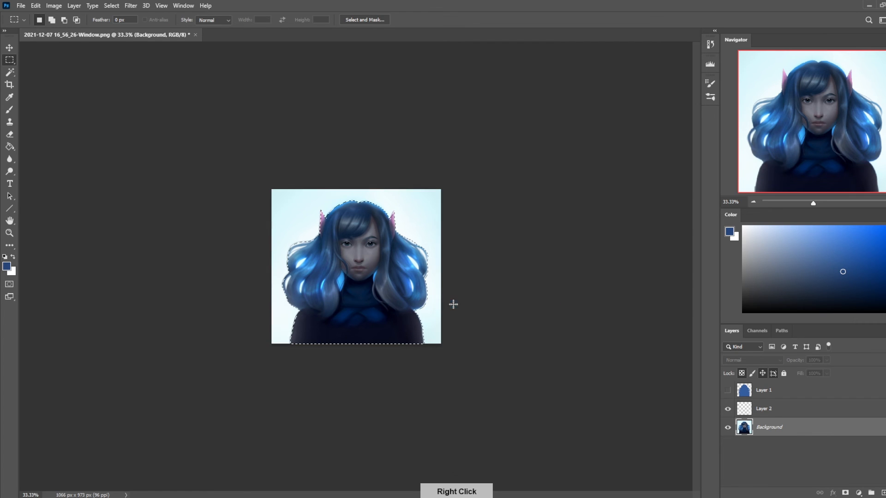
pyautogui.press('m')
pyautogui.press('ctrl')
pyautogui.hotkey('ctrl', 'd')
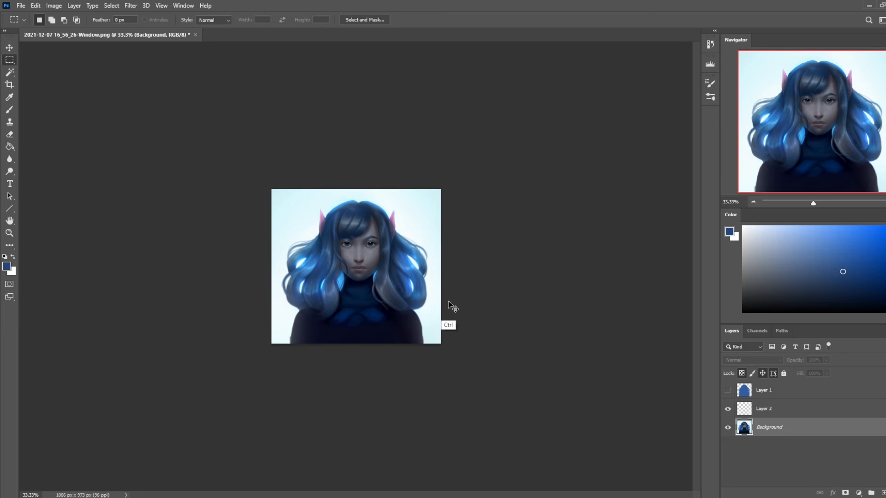
pyautogui.hotkey('ctrl', 'j')
# - Darken the figure copy and raise its saturation with a Hue/Saturation adjustment
pyautogui.hotkey('ctrl', 'u')
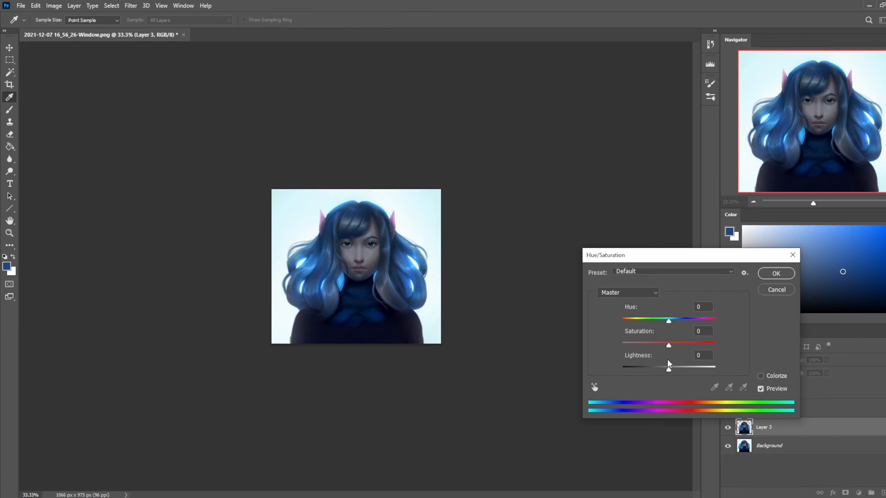
pyautogui.moveTo(669, 374); pyautogui.dragTo(685, 350)
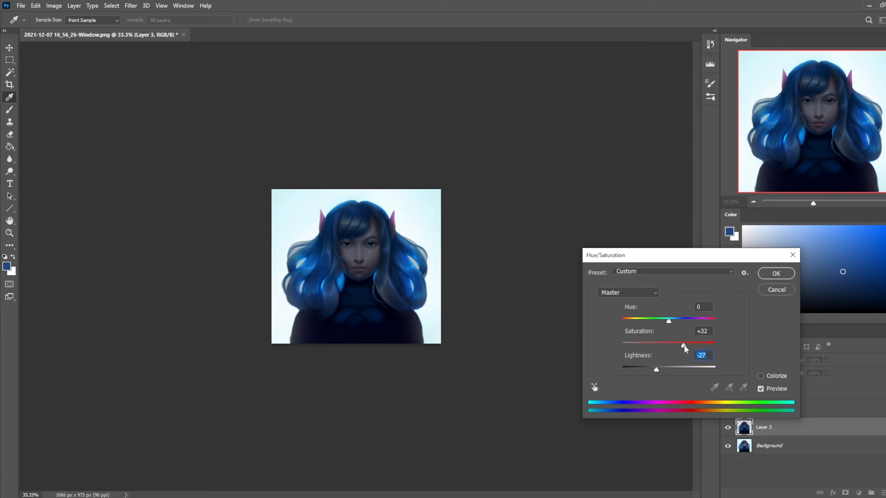
pyautogui.moveTo(685, 349); pyautogui.dragTo(659, 371)
pyautogui.click(678, 347)
pyautogui.click(659, 371)
pyautogui.click(776, 273)
# - Erase the darkened copy over the glowing gaps in the hair on both sides, using a smaller eraser
pyautogui.press('e')
pyautogui.press('[')
pyautogui.press('[')
pyautogui.press('[')
pyautogui.press('[')
pyautogui.moveTo(298, 265)
pyautogui.mouseDown()
pyautogui.moveTo(308, 259)
pyautogui.moveTo(324, 285)
pyautogui.moveTo(342, 285)
pyautogui.mouseUp()
pyautogui.press(']')
pyautogui.press(']')
pyautogui.press('[')
pyautogui.press('[')
pyautogui.press('[')
pyautogui.moveTo(411, 278); pyautogui.dragTo(412, 290)
pyautogui.moveTo(407, 252); pyautogui.dragTo(418, 267)
# - Erase the darkened copy softly over the outer hair on both sides, enlarging the eraser to 500 and 900 px
pyautogui.press(']')
pyautogui.press(']')
pyautogui.press(']')
pyautogui.press(']')
pyautogui.press(']')
pyautogui.press(']')
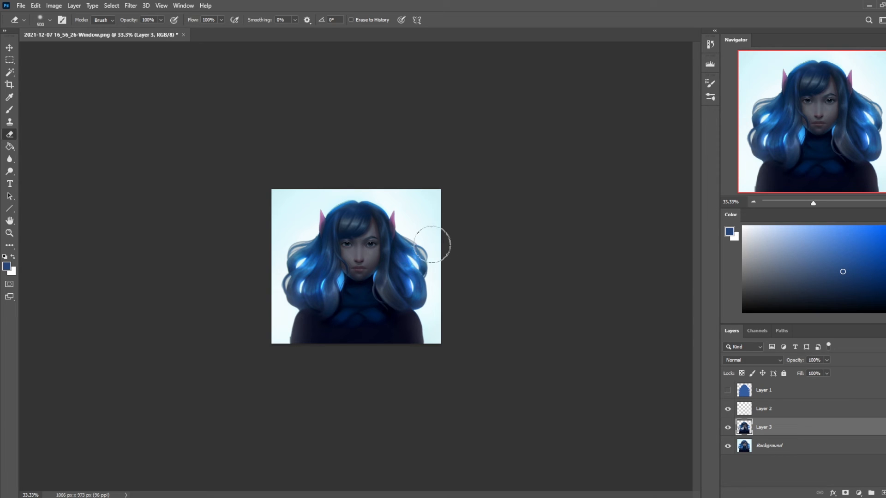
pyautogui.press(']')
pyautogui.press(']')
pyautogui.press(']')
pyautogui.press(']')
pyautogui.press(']')
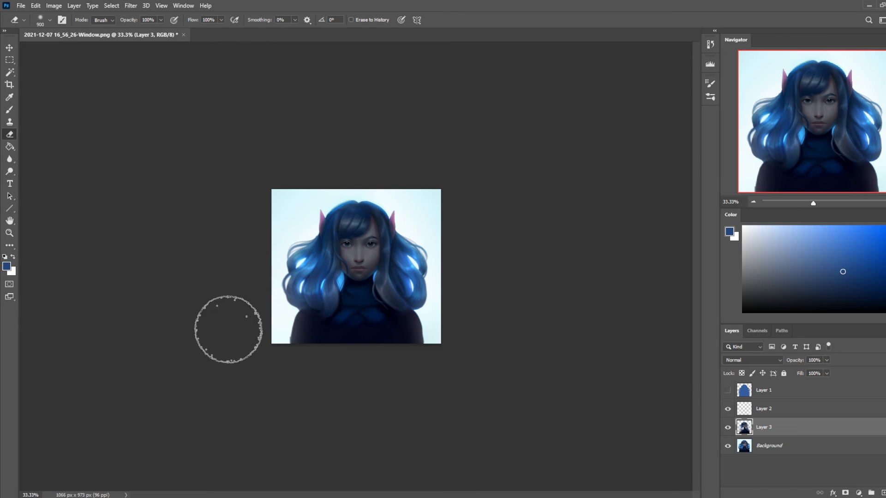
# - Check Layer 3 against the original and erase it along the crown and upper left hair edge with a 150 px eraser
pyautogui.click(728, 427)
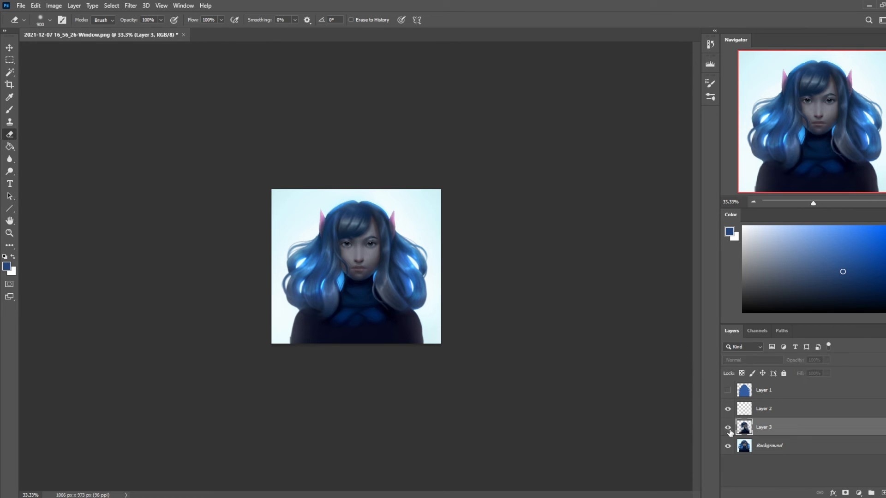
pyautogui.click(728, 428)
pyautogui.press('[')
pyautogui.press('[')
pyautogui.press('[')
pyautogui.press('[')
pyautogui.press('[')
pyautogui.press('[')
pyautogui.press('[')
pyautogui.press('[')
pyautogui.press('[')
pyautogui.press('[')
pyautogui.moveTo(362, 201); pyautogui.dragTo(296, 241)
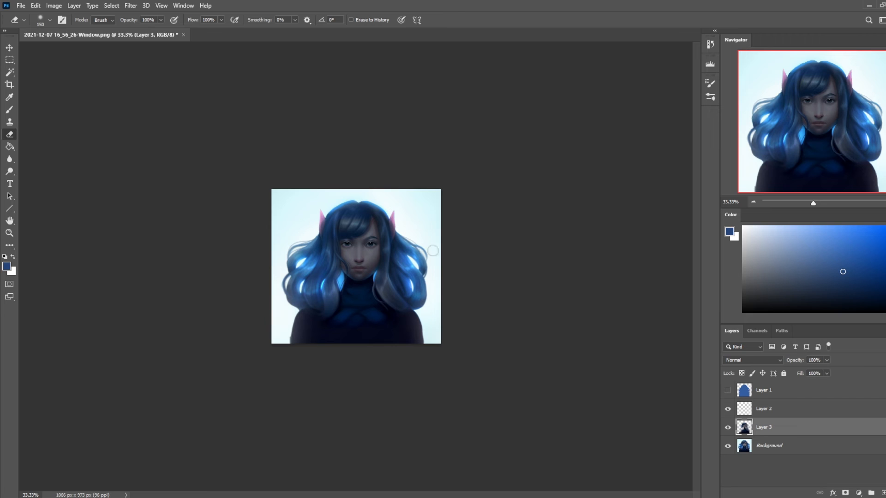
# - Erase more of the darkened copy over the lower hair at 400 px and in the glowing gap beside the neck at 70 px
pyautogui.press(']')
pyautogui.press(']')
pyautogui.press(']')
pyautogui.press(']')
pyautogui.press(']')
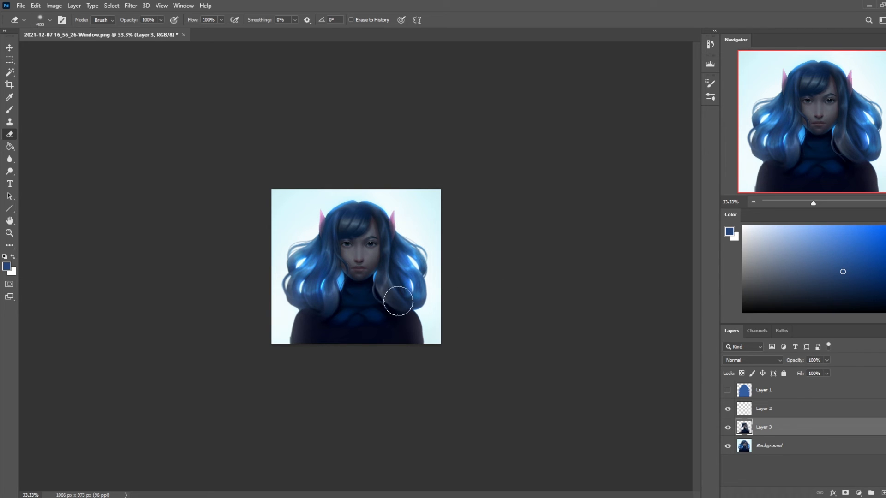
pyautogui.press('[')
pyautogui.press('[')
pyautogui.press('[')
pyautogui.press('[')
pyautogui.press('[')
pyautogui.press('[')
pyautogui.press('[')
# - Compare the portrait with and without the darkened figure copy on Layer 3
pyautogui.click(727, 428)
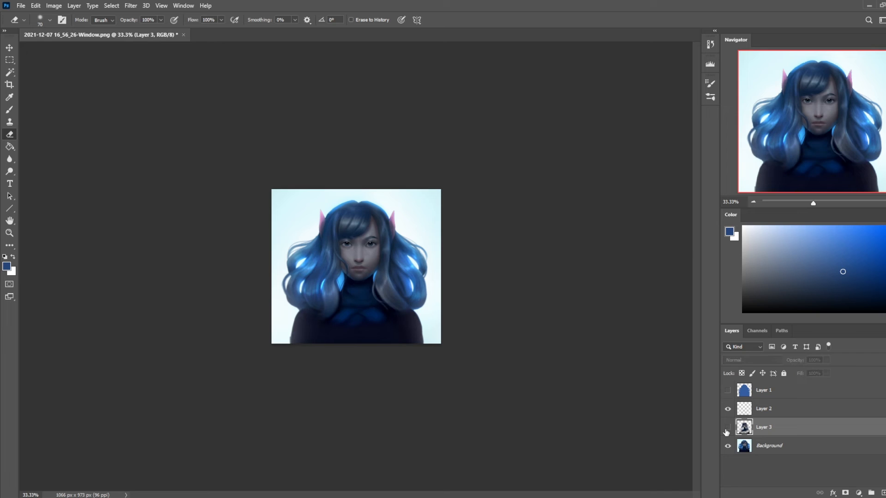
pyautogui.click(727, 430)
pyautogui.click(727, 433)
pyautogui.click(728, 433)
pyautogui.click(729, 432)
pyautogui.click(727, 431)
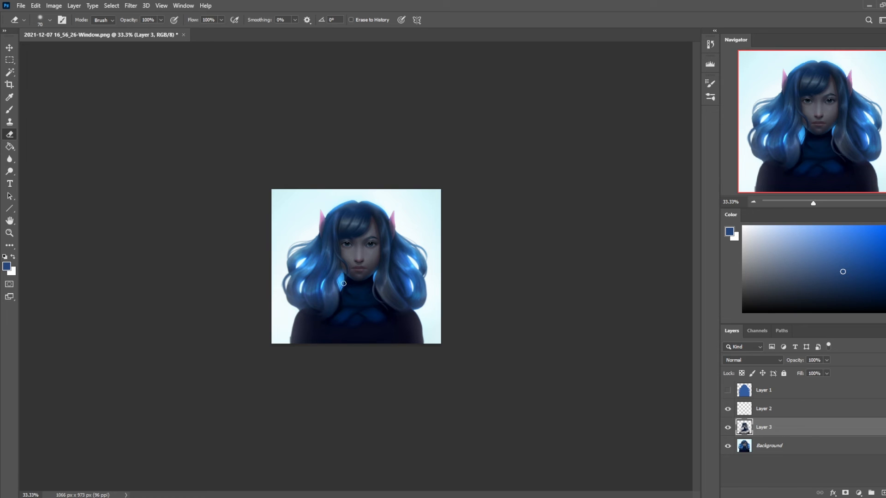
pyautogui.click(727, 428)
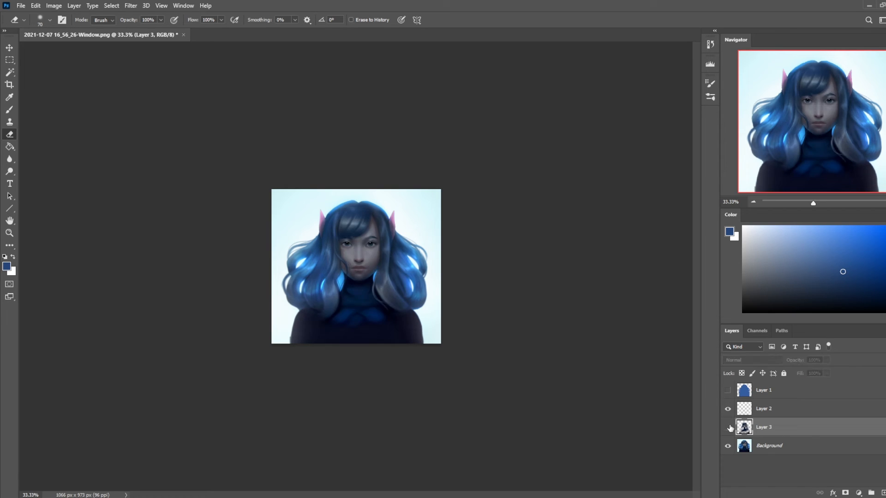
pyautogui.click(728, 428)
pyautogui.click(728, 429)
pyautogui.click(728, 429)
# - Reduce Layer 3's fill to about 57% and merge it down into the Background
pyautogui.click(826, 374)
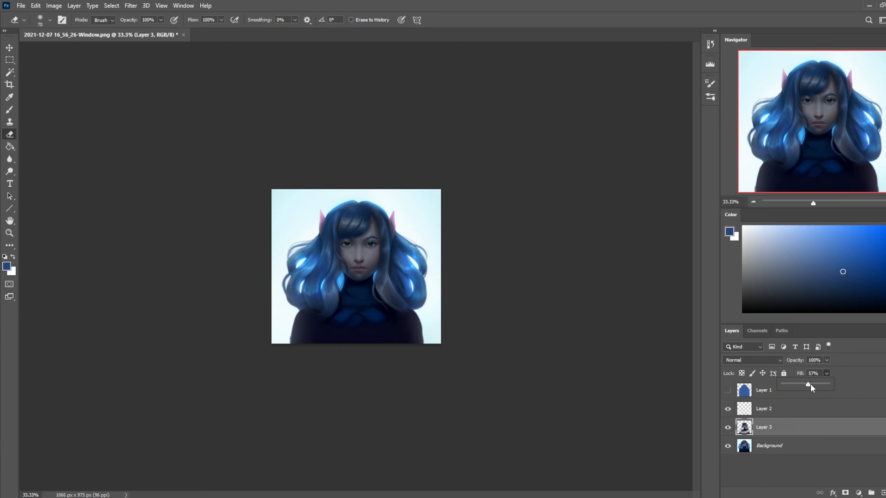
pyautogui.moveTo(809, 384); pyautogui.dragTo(810, 384)
pyautogui.click(728, 428)
pyautogui.click(727, 428)
pyautogui.click(727, 428)
pyautogui.rightClick(764, 428)
pyautogui.rightClick(769, 429)
pyautogui.click(795, 309)
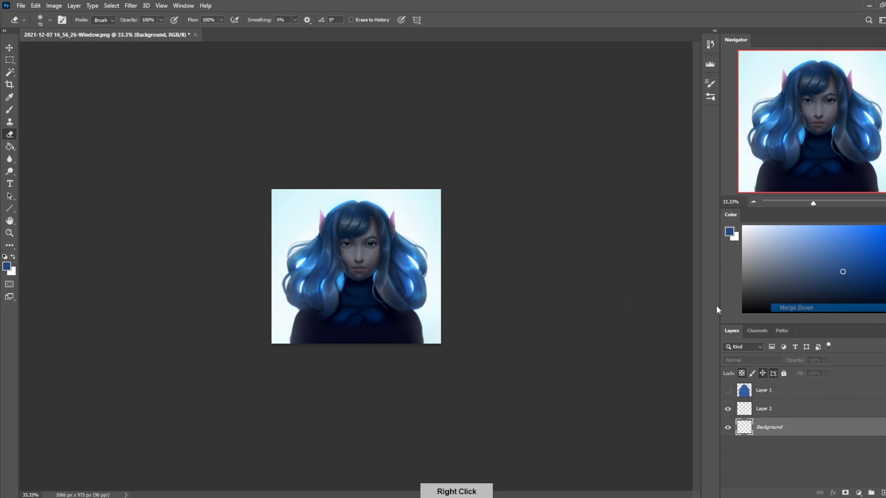
# - Lighten the hair strands to the right of the neck with the Dodge tool on Highlights at 11% exposure
pyautogui.click(8, 172)
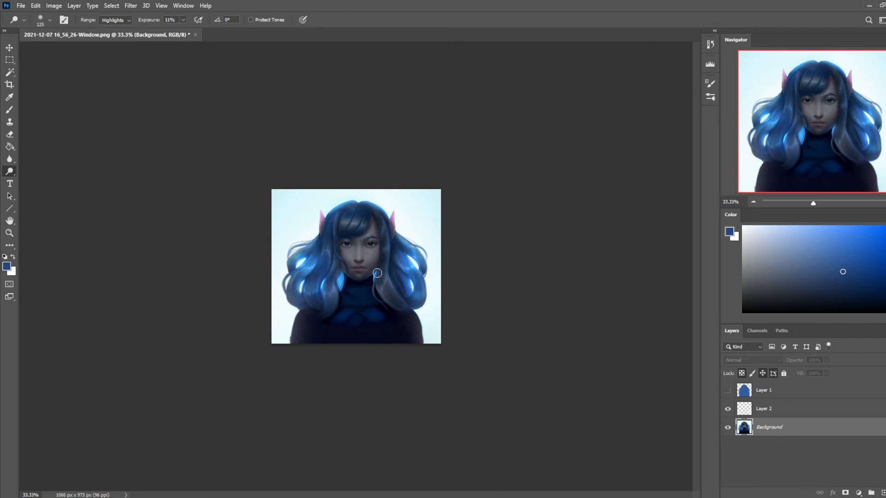
pyautogui.press(']')
pyautogui.press(']')
pyautogui.press('[')
pyautogui.press('[')
pyautogui.press('[')
# - Try painting glow strokes in the lower right hair with pale and bright blue sampled from the picture, and undo the last stroke
pyautogui.press('b')
pyautogui.keyDown('alt'); pyautogui.click(411, 291); pyautogui.keyUp('alt')
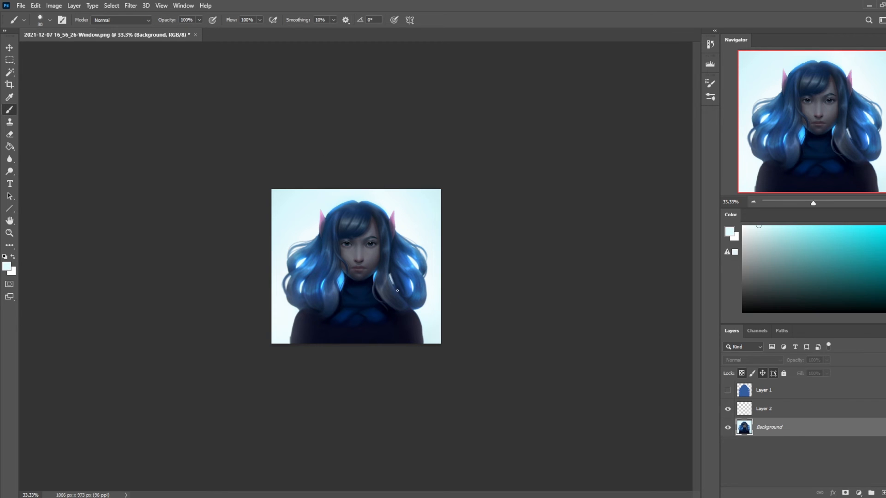
pyautogui.keyDown('alt'); pyautogui.click(343, 280); pyautogui.keyUp('alt')
pyautogui.hotkey('ctrl', 'z')
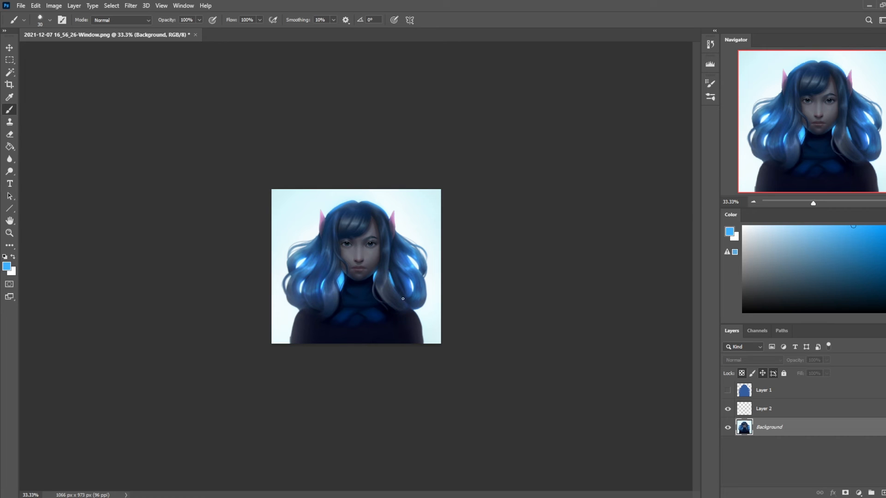
# - Dodge the right-hand hair lock and paint a bright blue glow into the gap beside it
pyautogui.click(10, 171)
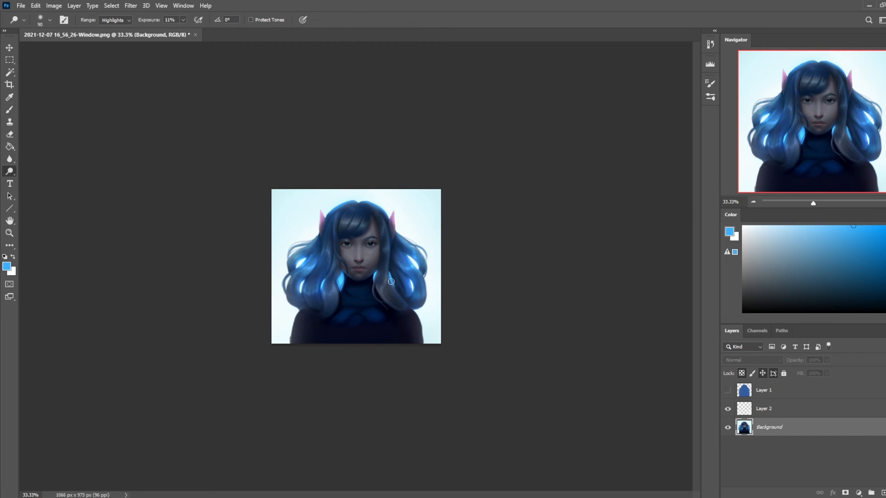
pyautogui.moveTo(399, 293); pyautogui.dragTo(391, 262)
pyautogui.press('b')
pyautogui.keyDown('alt'); pyautogui.click(393, 303); pyautogui.keyUp('alt')
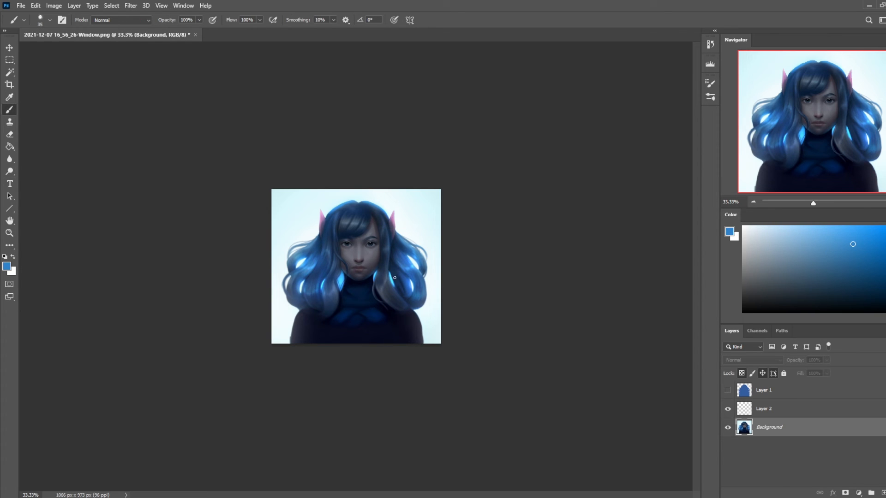
pyautogui.moveTo(390, 266); pyautogui.dragTo(395, 283)
# - Switch to a soft round brush and glaze cyan over the right hair gap at 15% opacity
pyautogui.rightClick(393, 275)
pyautogui.click(446, 305)
pyautogui.click(526, 132)
pyautogui.keyDown('alt'); pyautogui.click(396, 276); pyautogui.keyUp('alt')
pyautogui.press('[')
pyautogui.press('[')
pyautogui.press('[')
pyautogui.press('[')
pyautogui.moveTo(387, 281); pyautogui.dragTo(394, 270)
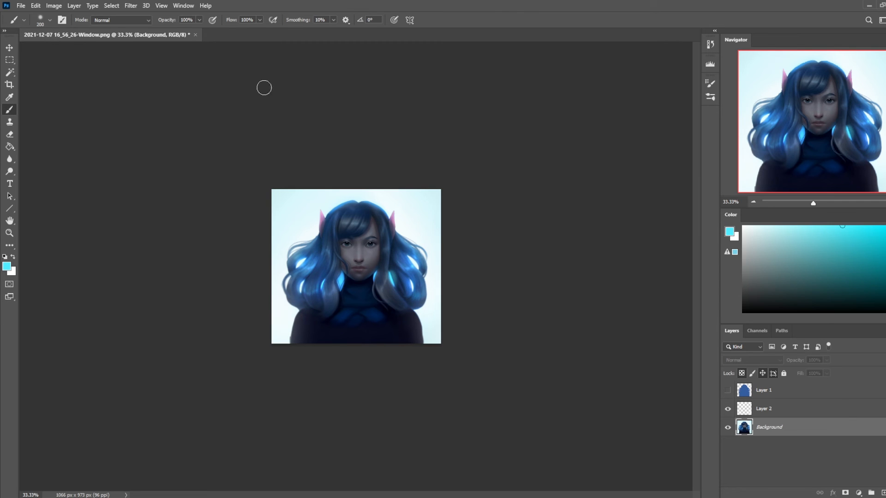
pyautogui.press('1')
pyautogui.press('5')
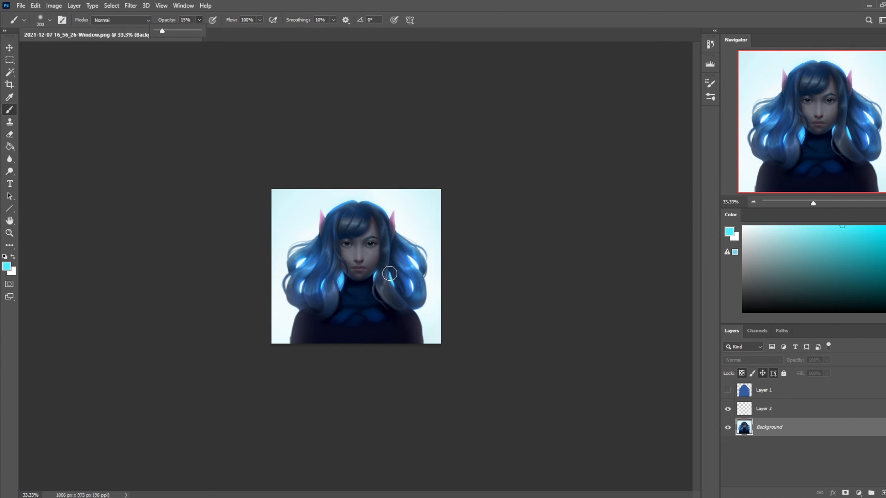
# - Smudge the hair strands at the crown with the Smudge tool, reducing its strength to 9%
pyautogui.rightClick(10, 161)
pyautogui.click(39, 178)
pyautogui.moveTo(345, 205)
pyautogui.mouseDown()
pyautogui.moveTo(329, 220)
pyautogui.moveTo(351, 231)
pyautogui.mouseUp()
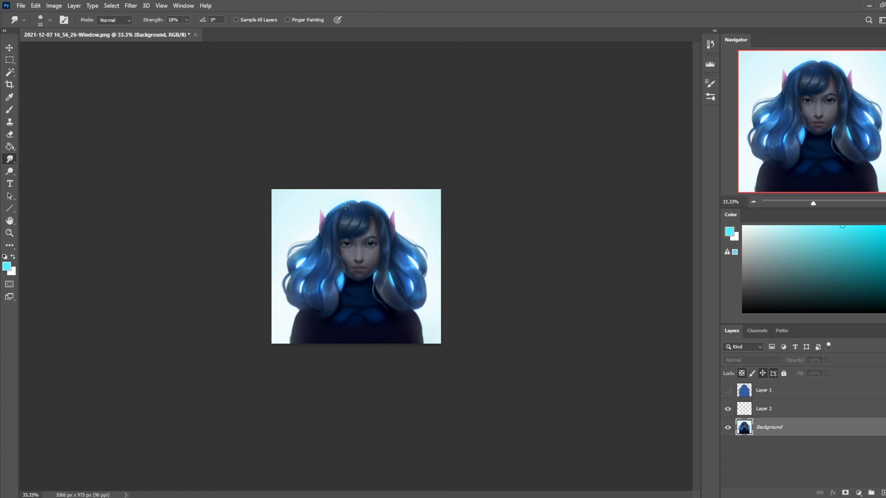
pyautogui.click(187, 20)
pyautogui.moveTo(184, 33); pyautogui.dragTo(179, 33)
pyautogui.press(']')
# - Paint crossing dark blue fabric folds over the chest with a textured brush at 40% opacity
pyautogui.press('b')
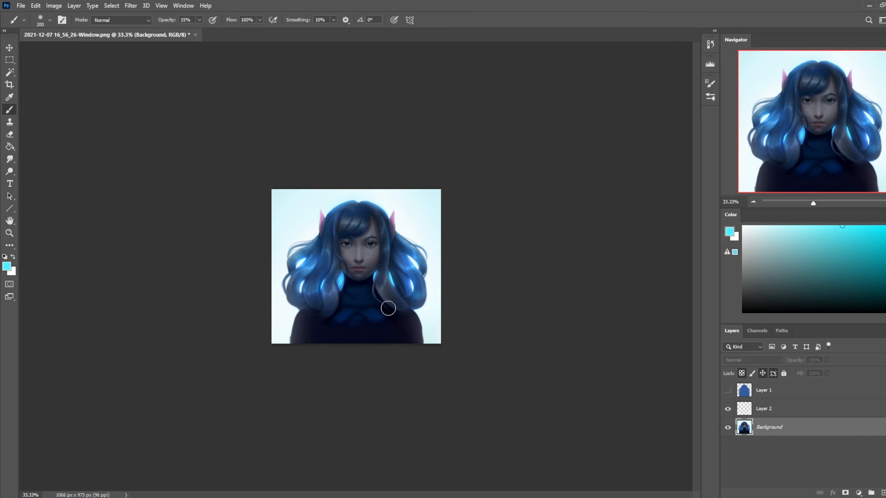
pyautogui.rightClick(387, 307)
pyautogui.click(444, 361)
pyautogui.click(518, 132)
pyautogui.keyDown('alt'); pyautogui.click(348, 305); pyautogui.keyUp('alt')
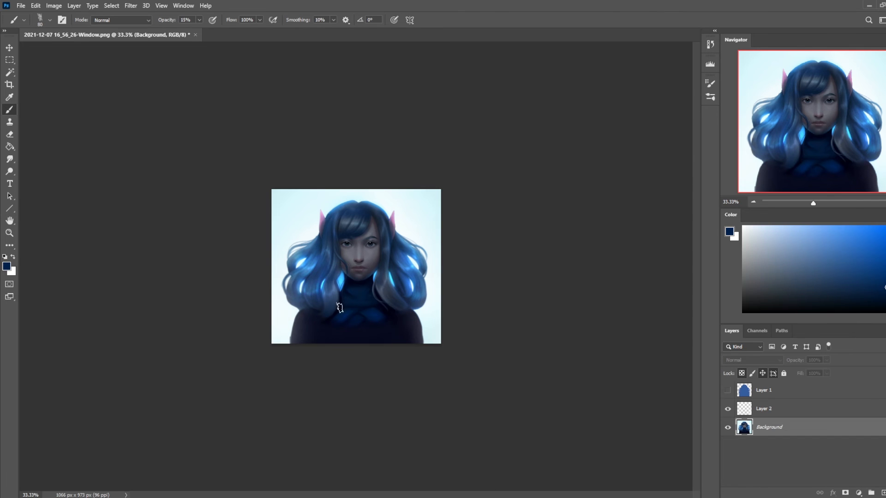
pyautogui.click(200, 20)
pyautogui.moveTo(345, 314); pyautogui.dragTo(316, 369)
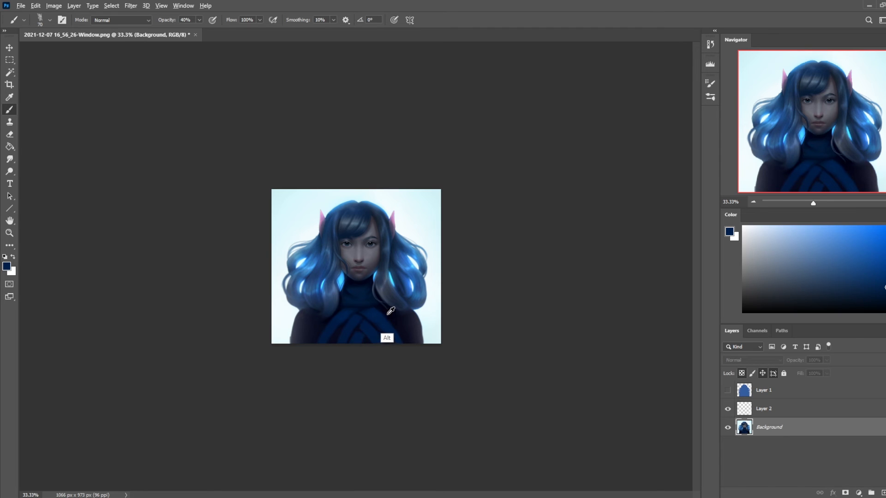
# - Shade the neck and chest folds with near-black and dark navy sampled from the sweater
pyautogui.keyDown('alt'); pyautogui.click(373, 290); pyautogui.keyUp('alt')
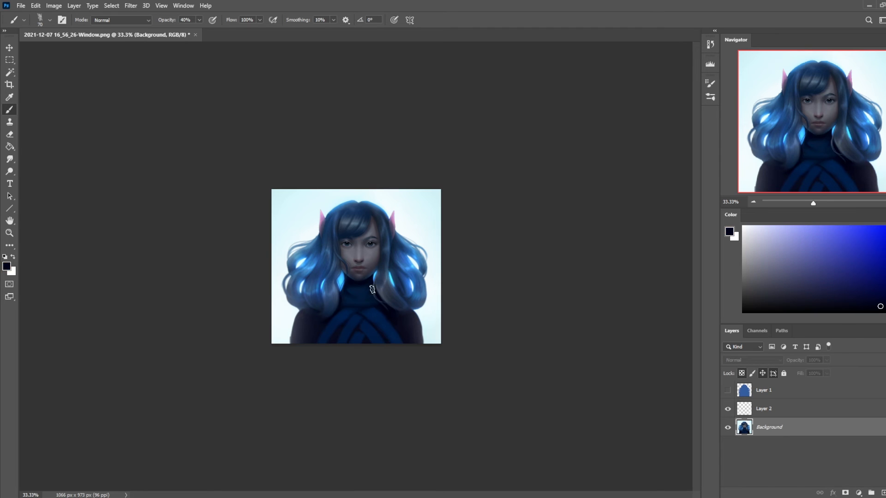
pyautogui.keyDown('alt'); pyautogui.click(350, 327); pyautogui.keyUp('alt')
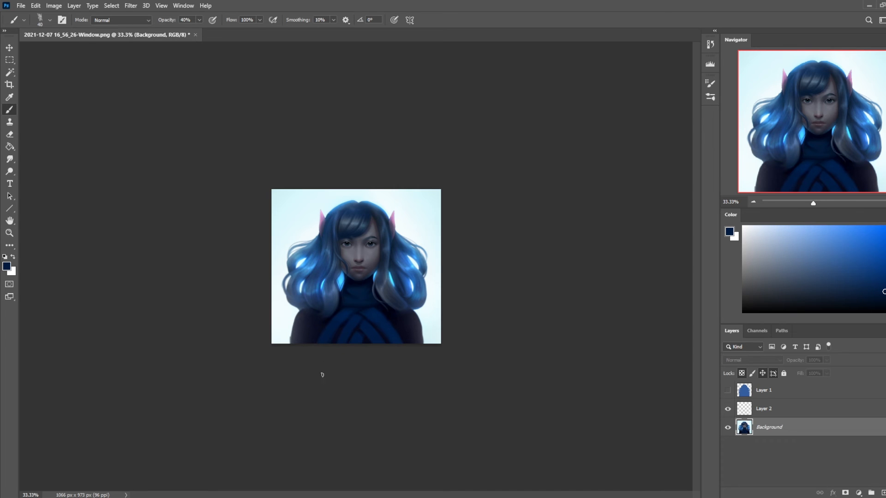
pyautogui.keyDown('alt'); pyautogui.click(397, 323); pyautogui.keyUp('alt')
# - Darken and blend the sweater folds into the shoulders with a large soft brush using dark tones sampled from the clothing
pyautogui.rightClick(381, 312)
pyautogui.click(391, 302)
pyautogui.click(505, 132)
pyautogui.keyDown('alt'); pyautogui.click(318, 335); pyautogui.keyUp('alt')
pyautogui.moveTo(317, 327)
pyautogui.mouseDown()
pyautogui.moveTo(364, 347)
pyautogui.moveTo(399, 333)
pyautogui.moveTo(363, 355)
pyautogui.moveTo(315, 344)
pyautogui.moveTo(403, 336)
pyautogui.moveTo(313, 345)
pyautogui.moveTo(399, 342)
pyautogui.mouseUp()
pyautogui.keyDown('alt'); pyautogui.click(390, 335); pyautogui.keyUp('alt')
pyautogui.moveTo(306, 329); pyautogui.dragTo(309, 327)
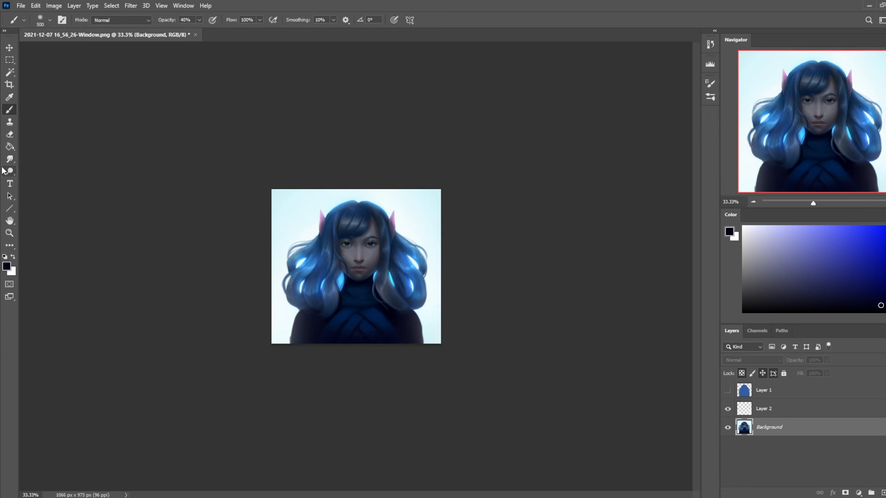
# - Try broad smudge strokes across the hair and shoulders at 73% strength, and undo them
pyautogui.click(16, 162)
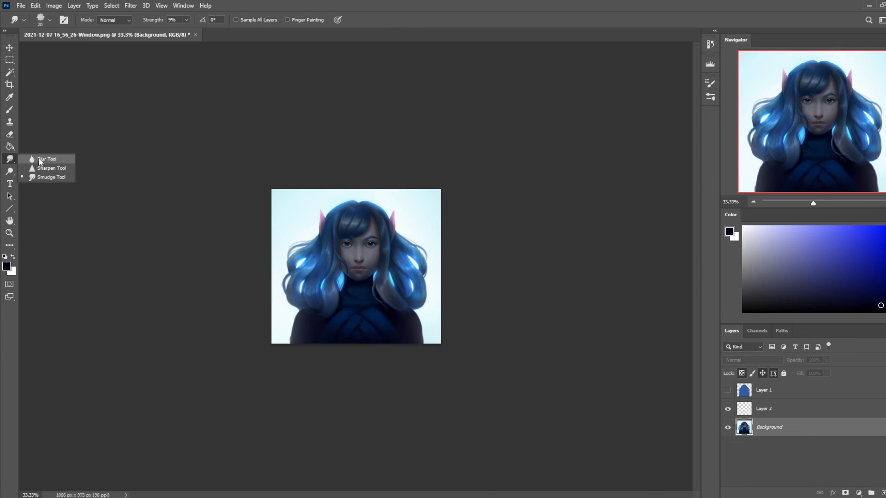
pyautogui.click(39, 160)
pyautogui.click(9, 162)
pyautogui.click(44, 179)
pyautogui.click(186, 21)
pyautogui.click(215, 30)
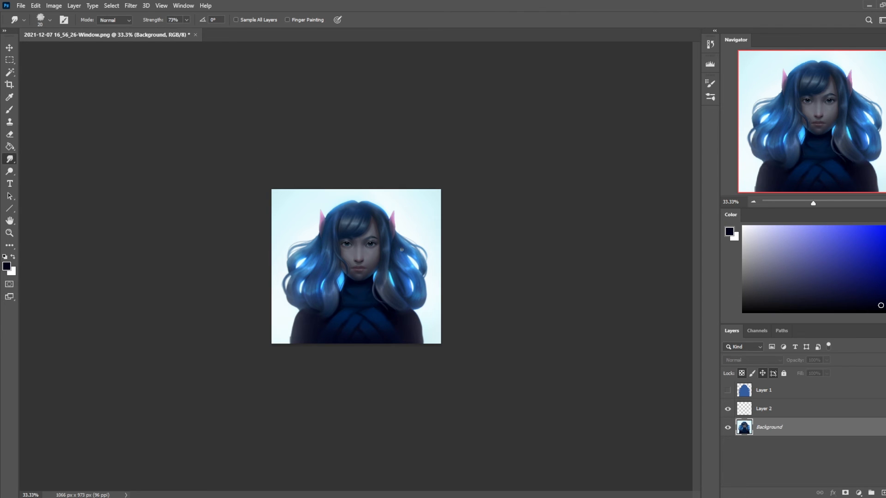
pyautogui.moveTo(431, 273); pyautogui.dragTo(281, 336)
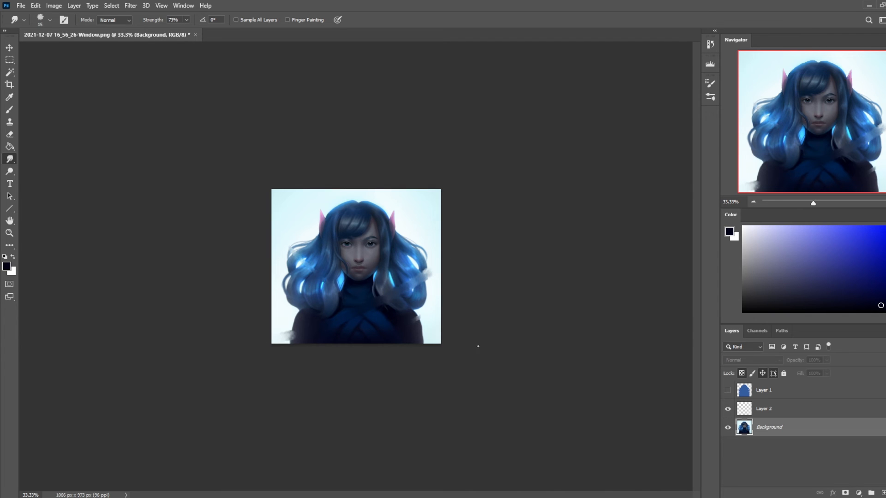
pyautogui.hotkey('ctrl', 'z')
pyautogui.hotkey('ctrl', 'z')
pyautogui.moveTo(434, 276); pyautogui.dragTo(300, 341)
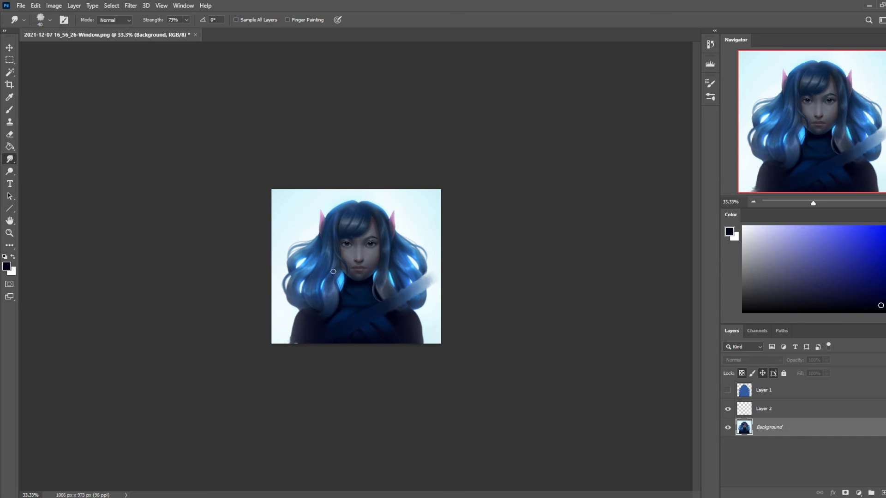
pyautogui.moveTo(282, 295); pyautogui.dragTo(307, 270)
pyautogui.hotkey('ctrl', 'z')
pyautogui.hotkey('ctrl', 'z')
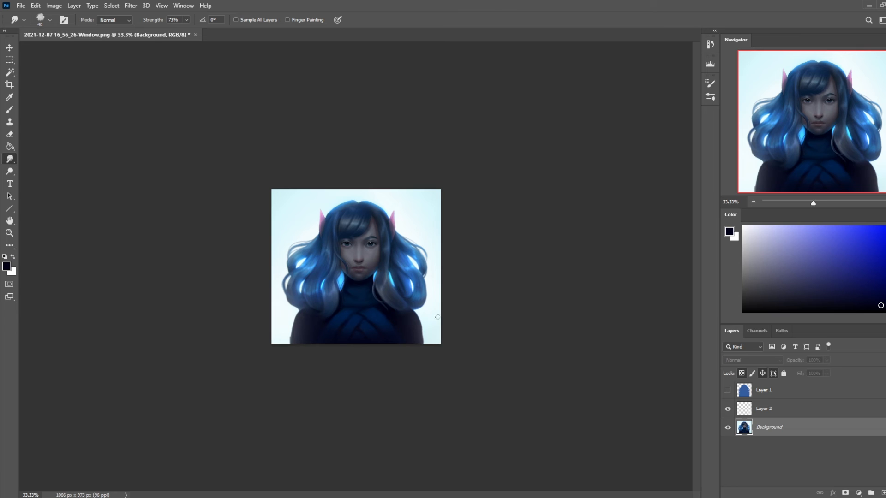
# - Try softening the shoulder edges with smudging and a pale backdrop colour brushed at 11% opacity, and undo the strokes
pyautogui.moveTo(436, 312); pyautogui.dragTo(413, 327)
pyautogui.press('b')
pyautogui.keyDown('alt'); pyautogui.click(433, 309); pyautogui.keyUp('alt')
pyautogui.moveTo(360, 343)
pyautogui.mouseDown()
pyautogui.moveTo(421, 319)
pyautogui.moveTo(360, 343)
pyautogui.mouseUp()
pyautogui.hotkey('ctrl', 'z')
pyautogui.click(199, 20)
pyautogui.hotkey('ctrl', 'z')
pyautogui.moveTo(421, 324)
pyautogui.mouseDown()
pyautogui.moveTo(358, 343)
pyautogui.moveTo(318, 324)
pyautogui.mouseUp()
pyautogui.hotkey('ctrl', 'z')
pyautogui.hotkey('ctrl', 'z')
pyautogui.hotkey('ctrl', 'z')
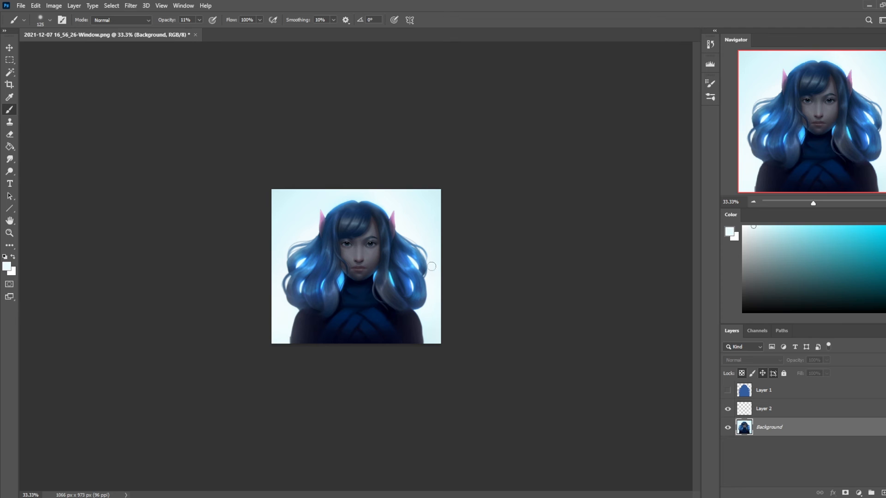
# - Set the brush to Color mode with a bright blue sampled from the right side of the hair
pyautogui.press('alt')
pyautogui.keyDown('alt'); pyautogui.click(407, 262); pyautogui.keyUp('alt')
pyautogui.click(133, 20)
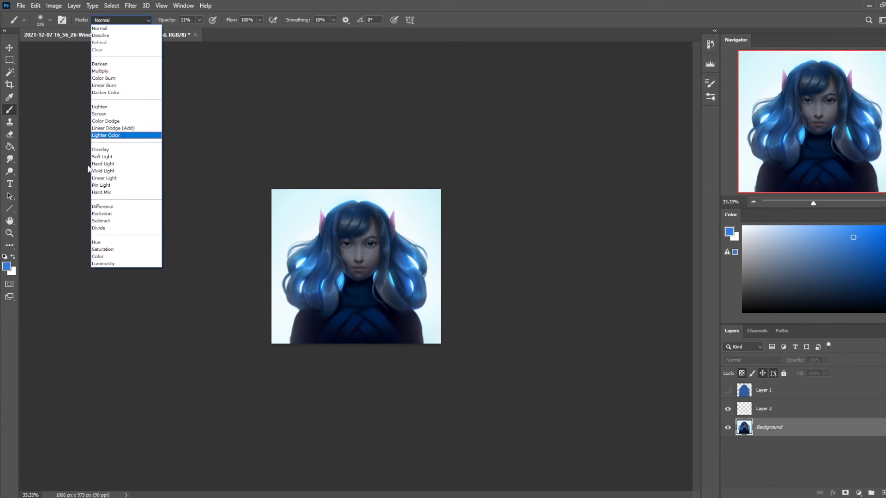
pyautogui.click(112, 256)
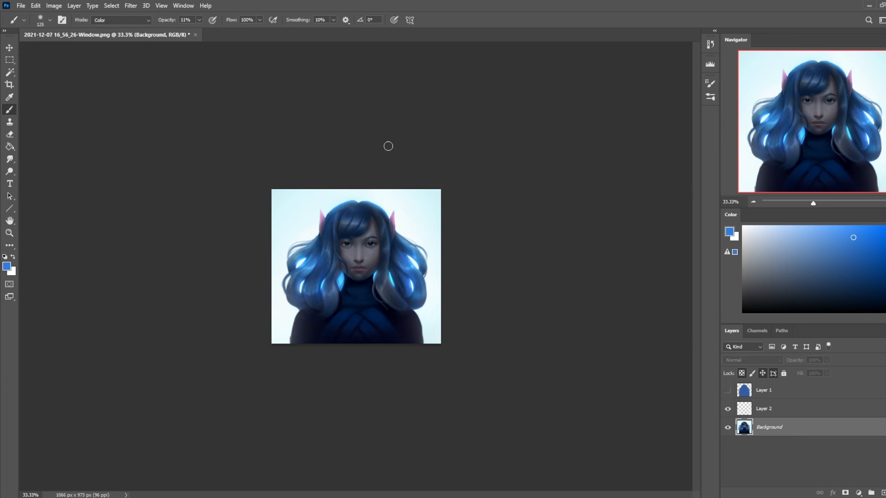
# - Paint light pink onto the left elf ear in Normal mode at 66% opacity, and sample dark navy from the clothing
pyautogui.moveTo(885, 242); pyautogui.dragTo(885, 236)
pyautogui.moveTo(870, 233); pyautogui.dragTo(806, 226)
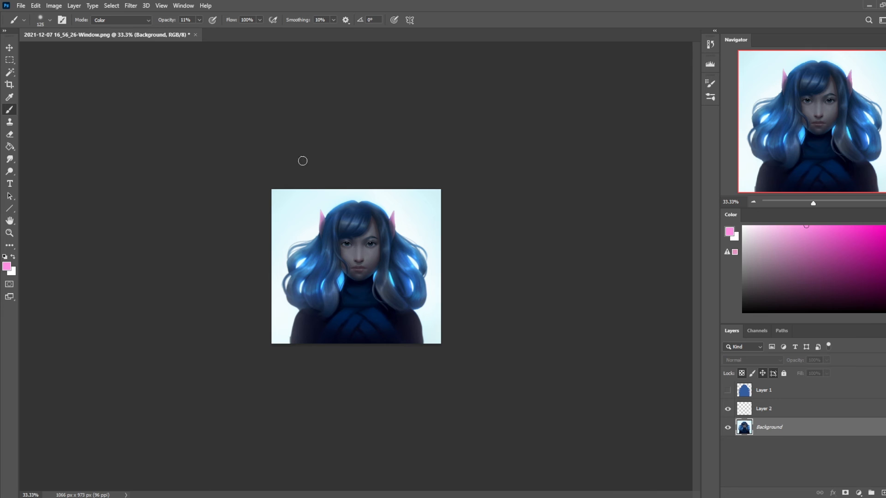
pyautogui.click(137, 21)
pyautogui.click(124, 29)
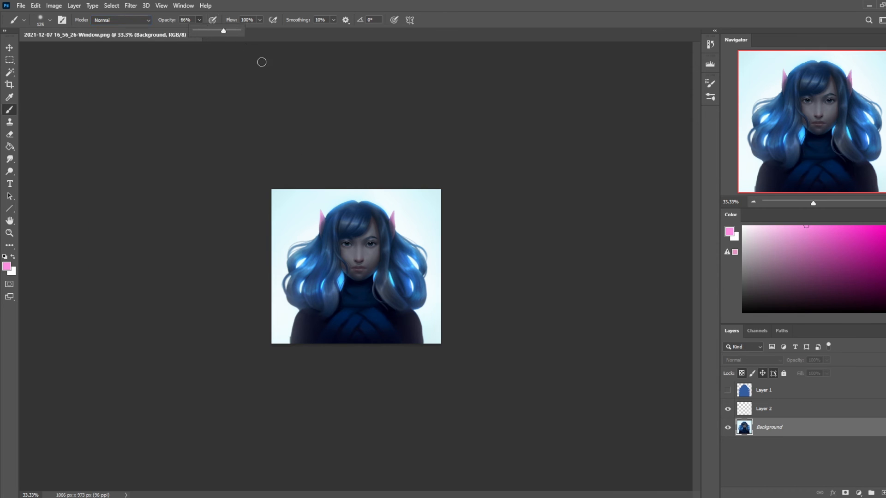
pyautogui.moveTo(322, 221); pyautogui.dragTo(323, 229)
pyautogui.keyDown('alt'); pyautogui.click(319, 332); pyautogui.keyUp('alt')
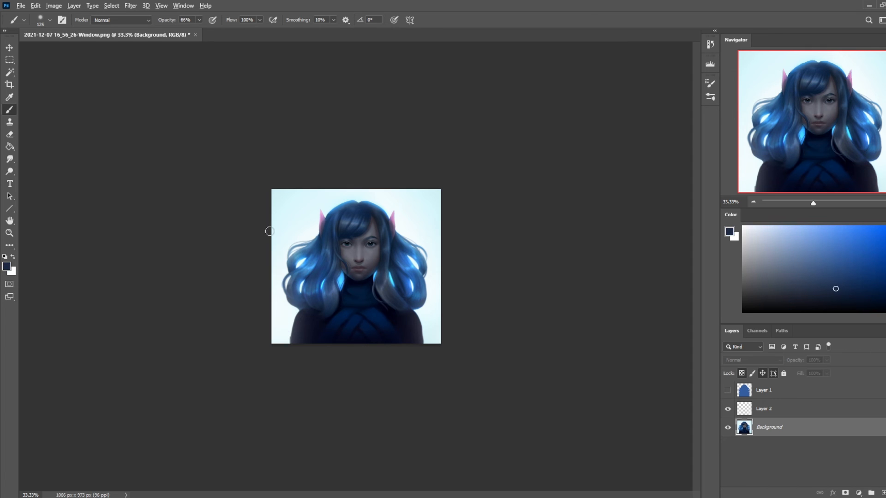
# - Set the brush to Darken mode at 88% opacity and merge Layer 2 down into the Background
pyautogui.click(139, 20)
pyautogui.click(130, 66)
pyautogui.press(']')
pyautogui.press(']')
pyautogui.press(']')
pyautogui.rightClick(779, 409)
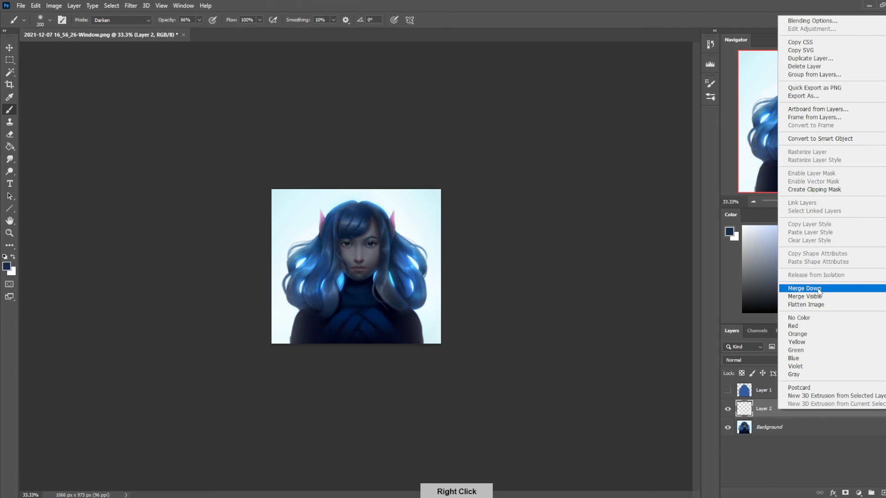
pyautogui.click(784, 283)
pyautogui.press('8')
pyautogui.press('8')
# - Darken the lower hair where it meets the sweater on both sides, using a near-black navy sampled from the clothing
pyautogui.press(']')
pyautogui.press(']')
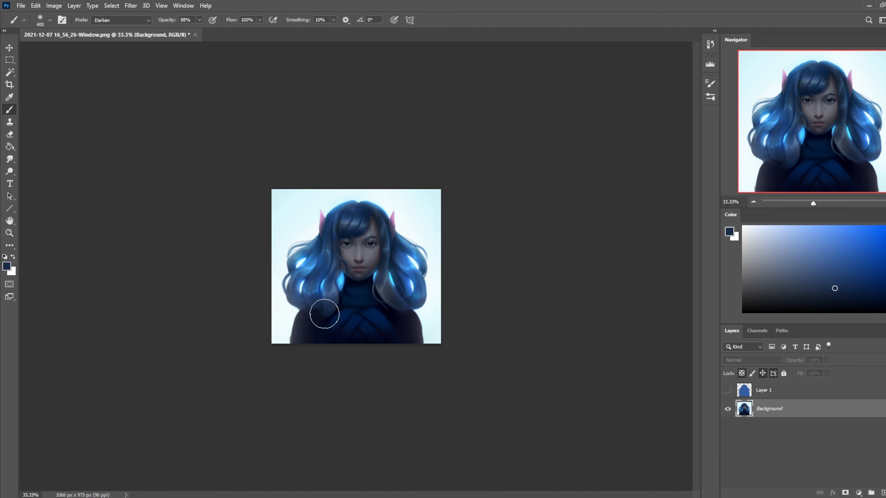
pyautogui.keyDown('alt'); pyautogui.click(326, 318); pyautogui.keyUp('alt')
pyautogui.press('[')
pyautogui.press('[')
pyautogui.press('[')
pyautogui.moveTo(324, 312); pyautogui.dragTo(340, 299)
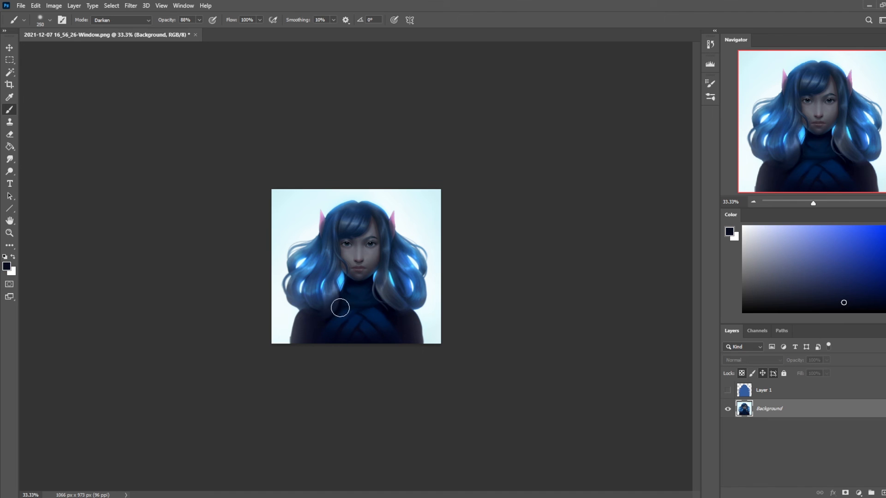
pyautogui.press(']')
pyautogui.press(']')
pyautogui.press(']')
pyautogui.moveTo(405, 312)
pyautogui.mouseDown()
pyautogui.moveTo(398, 293)
pyautogui.moveTo(398, 317)
pyautogui.mouseUp()
pyautogui.press('[')
pyautogui.press('[')
pyautogui.press('[')
pyautogui.press('[')
pyautogui.press('[')
pyautogui.press('[')
pyautogui.press('[')
# - Brighten the irises of both eyes with the Dodge tool on Highlights at 37% exposure
pyautogui.click(11, 172)
pyautogui.click(50, 171)
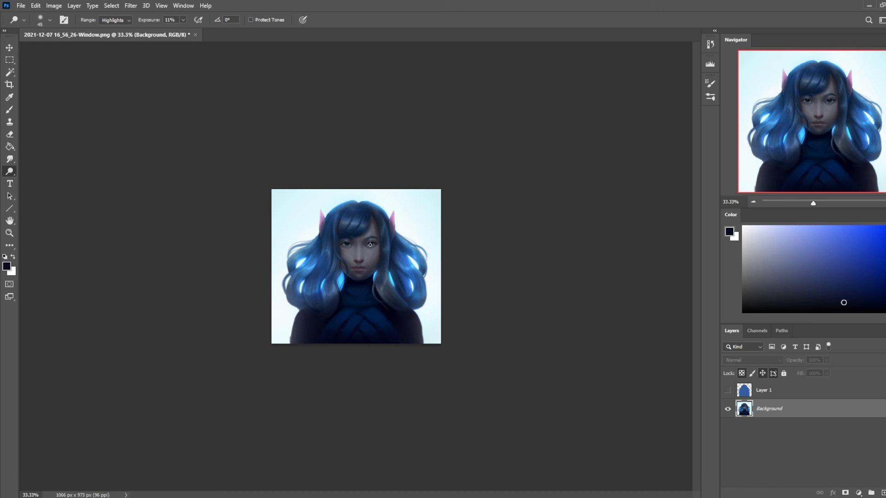
pyautogui.hotkey('ctrl', '+')
pyautogui.hotkey('ctrl', '+')
pyautogui.hotkey('ctrl', '+')
pyautogui.press('[')
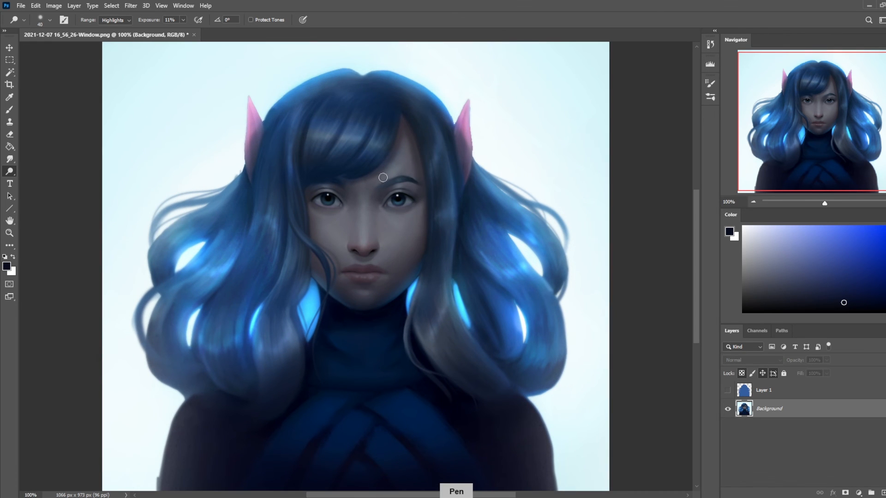
pyautogui.moveTo(180, 19); pyautogui.dragTo(193, 29)
pyautogui.moveTo(333, 205); pyautogui.dragTo(326, 201)
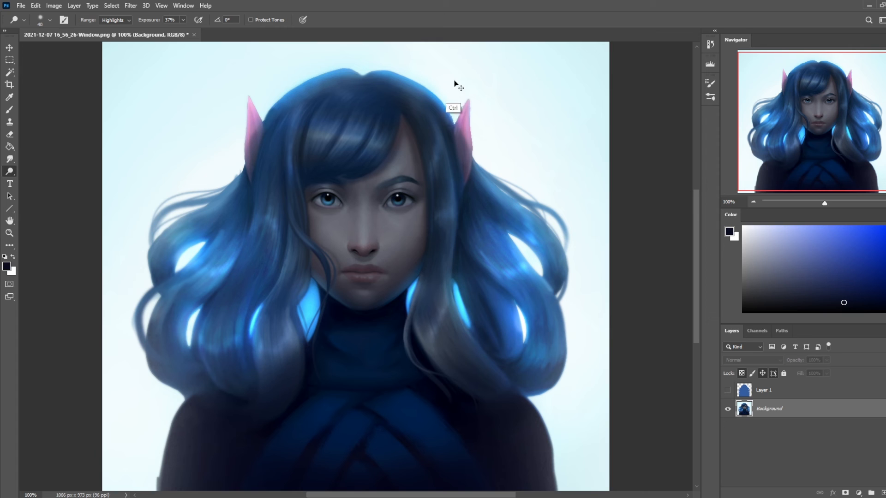
# - Paint both irises in Normal mode at 88% opacity with a blue sampled from the right eye
pyautogui.press('b')
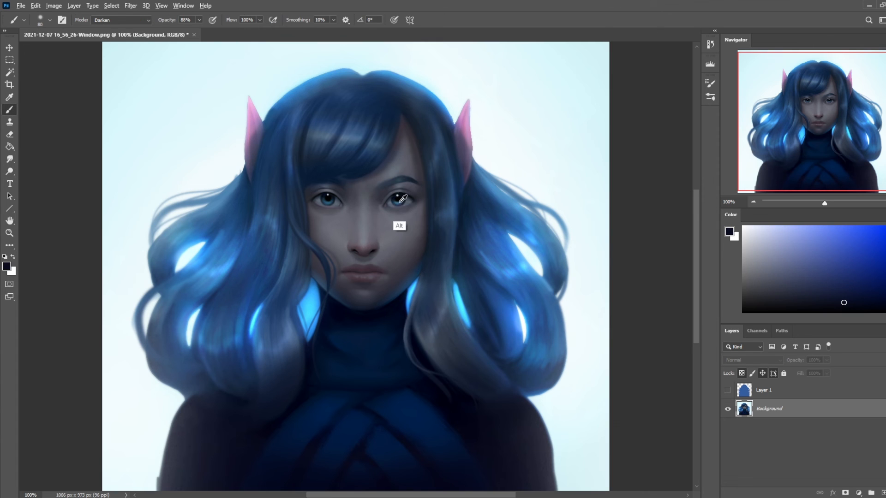
pyautogui.keyDown('alt'); pyautogui.click(400, 201); pyautogui.keyUp('alt')
pyautogui.click(148, 20)
pyautogui.click(115, 29)
pyautogui.moveTo(405, 202); pyautogui.dragTo(396, 204)
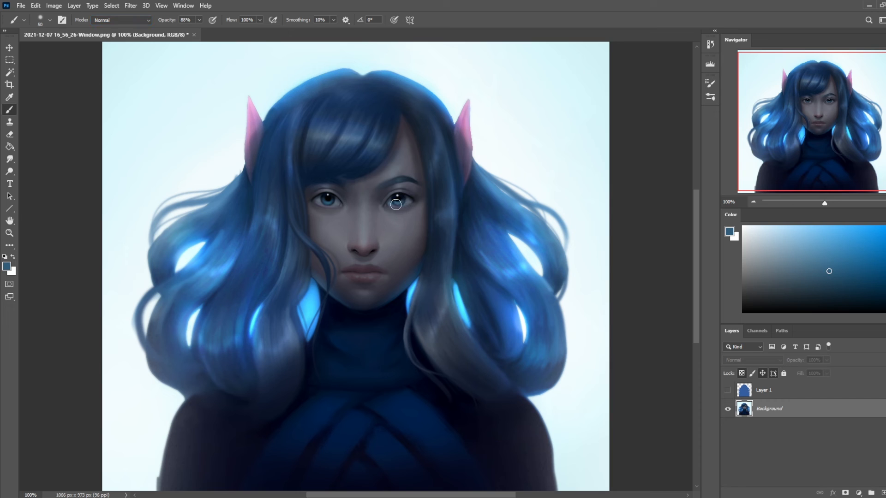
pyautogui.moveTo(334, 205); pyautogui.dragTo(319, 200)
pyautogui.hotkey('ctrl', '-')
pyautogui.hotkey('ctrl', '-')
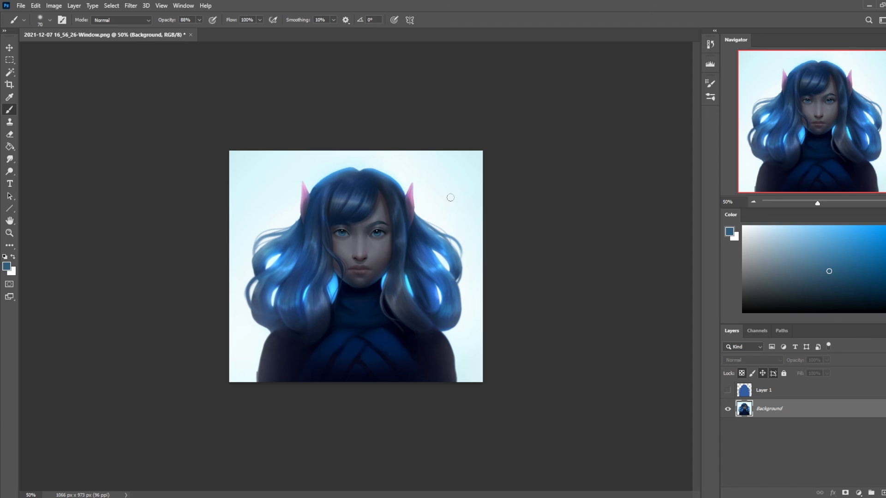
# - Tint the skin around the eyes in Color mode at 22% opacity with the pink sampled from the right ear
pyautogui.keyDown('alt'); pyautogui.click(412, 196); pyautogui.keyUp('alt')
pyautogui.click(115, 20)
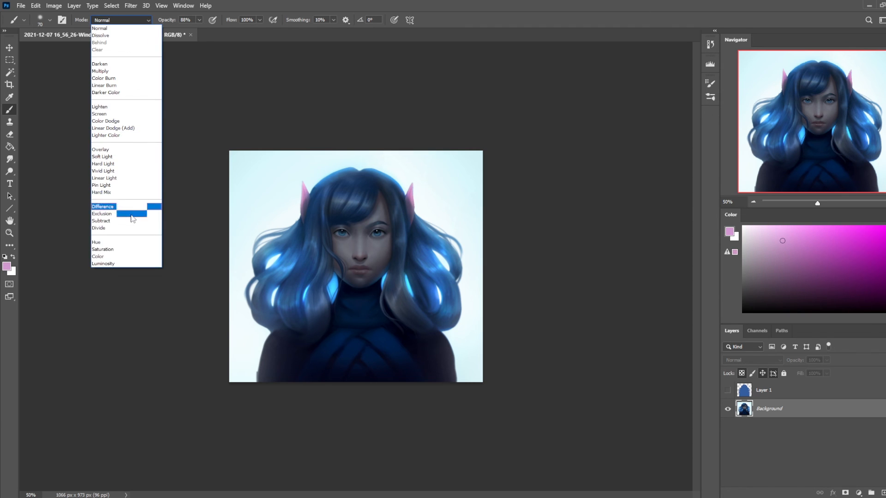
pyautogui.click(119, 256)
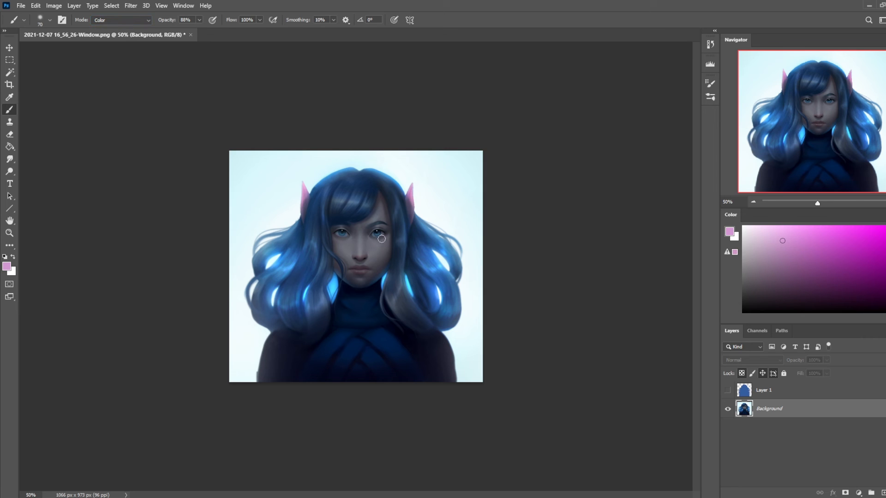
pyautogui.click(199, 20)
pyautogui.moveTo(202, 30); pyautogui.dragTo(170, 30)
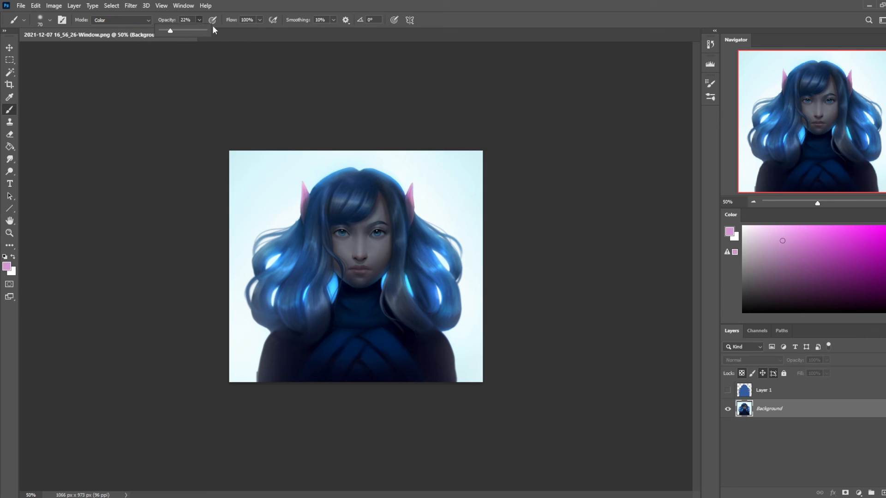
pyautogui.click(385, 236)
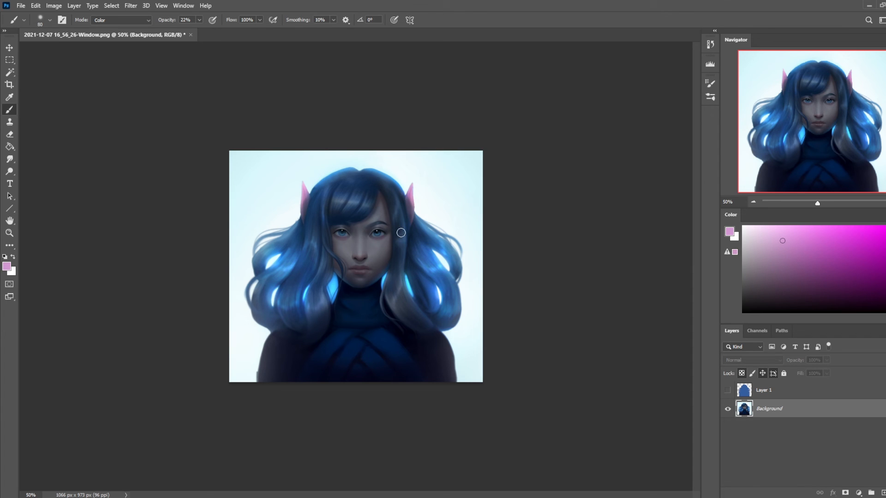
pyautogui.press(']')
pyautogui.press(']')
pyautogui.press(']')
pyautogui.press(']')
pyautogui.press(']')
pyautogui.press(']')
pyautogui.press(']')
pyautogui.press('[')
pyautogui.press('[')
pyautogui.press('[')
pyautogui.press('[')
pyautogui.press('[')
pyautogui.press('[')
pyautogui.press('[')
# - Redefine both pupils with a small brush in Normal mode at 100% opacity, using black sampled from the right eye
pyautogui.scroll(4, 411, 222)
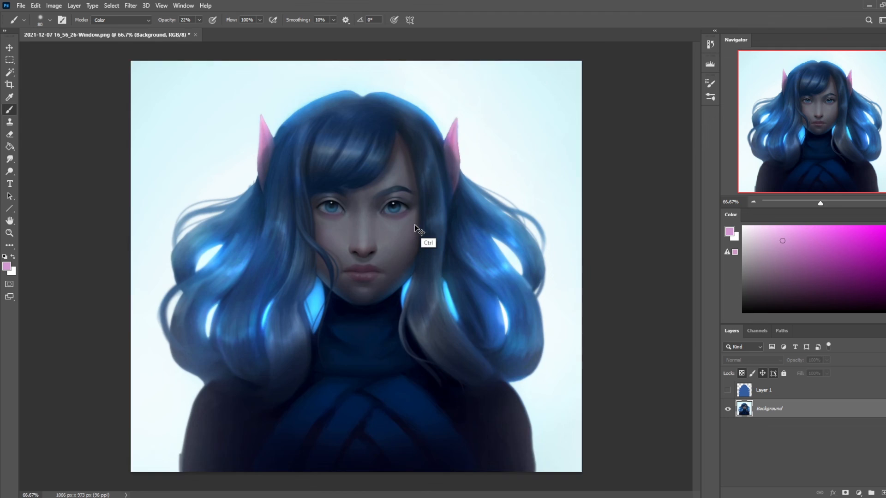
pyautogui.keyDown('alt'); pyautogui.click(453, 123); pyautogui.keyUp('alt')
pyautogui.press('[')
pyautogui.press('[')
pyautogui.press('[')
pyautogui.press('[')
pyautogui.press('[')
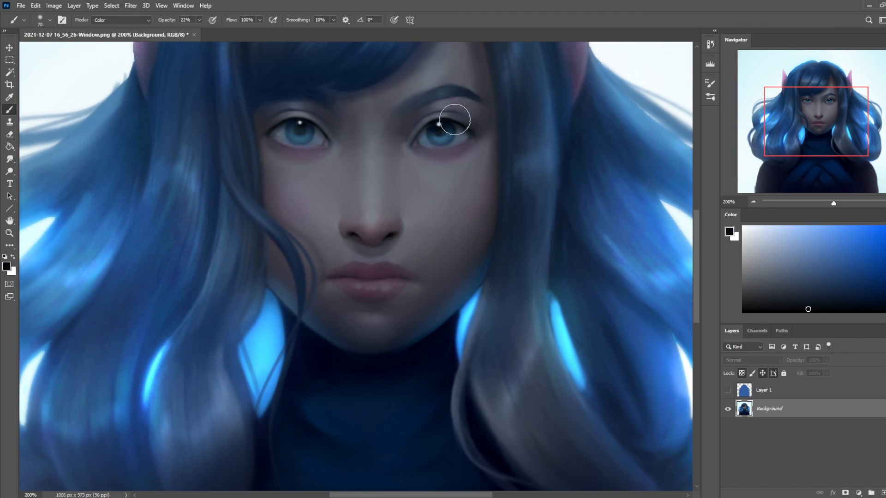
pyautogui.click(147, 21)
pyautogui.click(138, 28)
pyautogui.click(199, 20)
pyautogui.moveTo(207, 30); pyautogui.dragTo(233, 30)
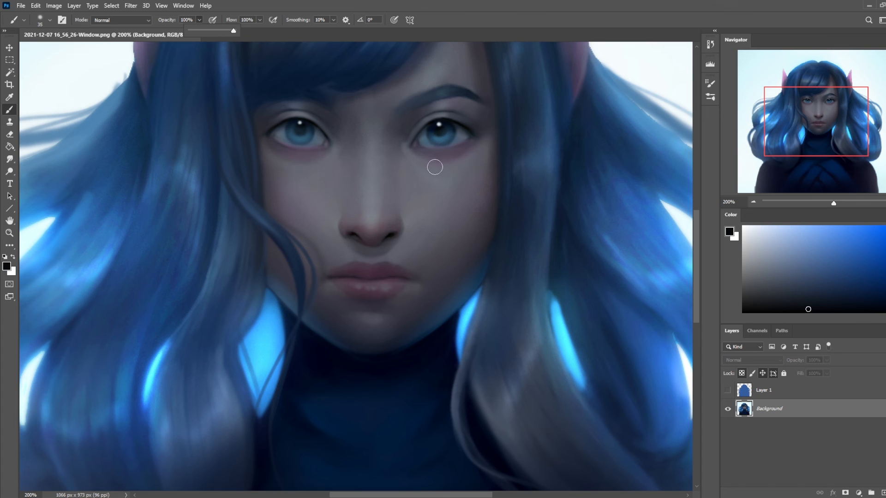
pyautogui.click(419, 159)
pyautogui.press('[')
pyautogui.press('[')
pyautogui.press('[')
pyautogui.press('[')
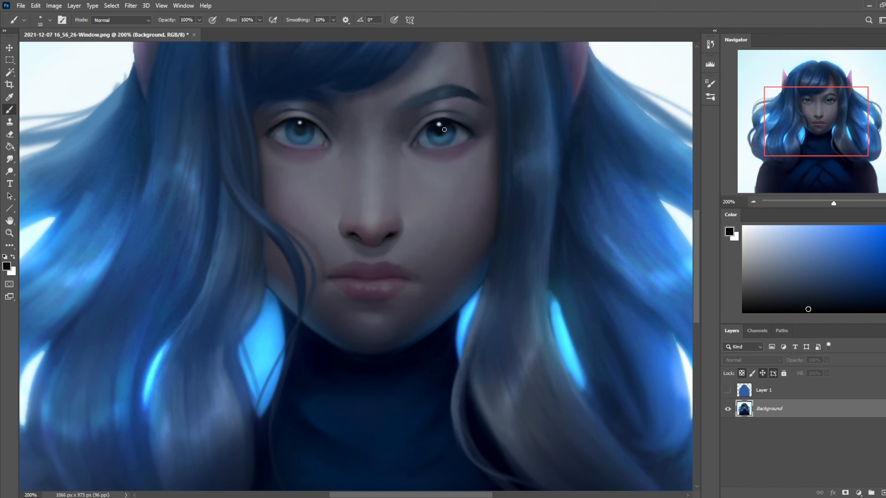
pyautogui.click(302, 130)
pyautogui.hotkey('ctrl', '0')
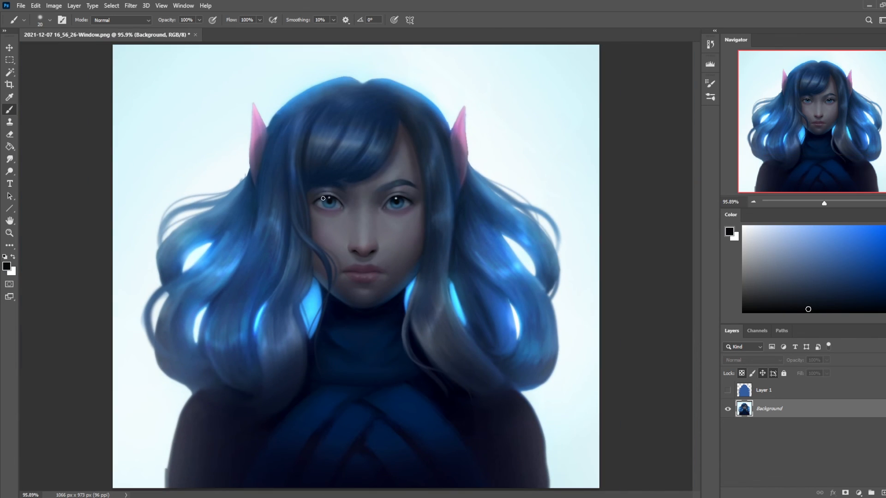
# - Soften the eyes with blue sampled from the right iris, using a slightly larger brush at 37% opacity
pyautogui.keyDown('alt'); pyautogui.click(406, 198); pyautogui.keyUp('alt')
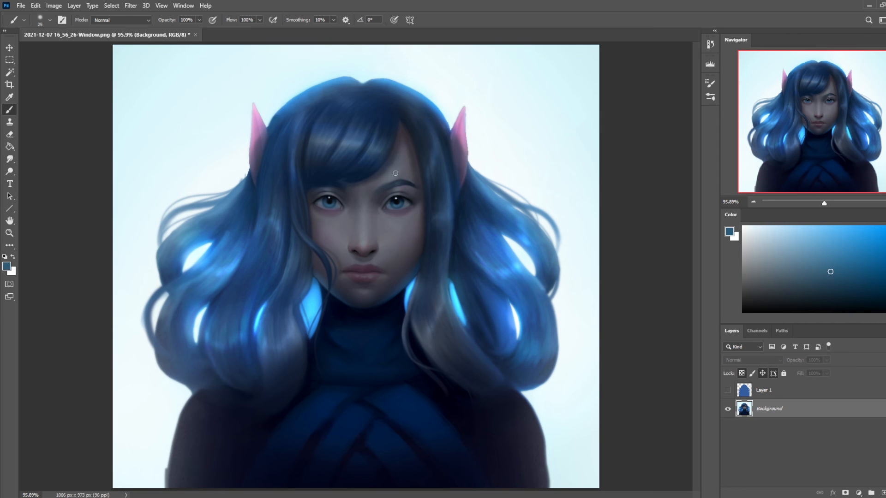
pyautogui.press(']')
pyautogui.press('3')
pyautogui.press('7')
pyautogui.hotkey('ctrl', '-')
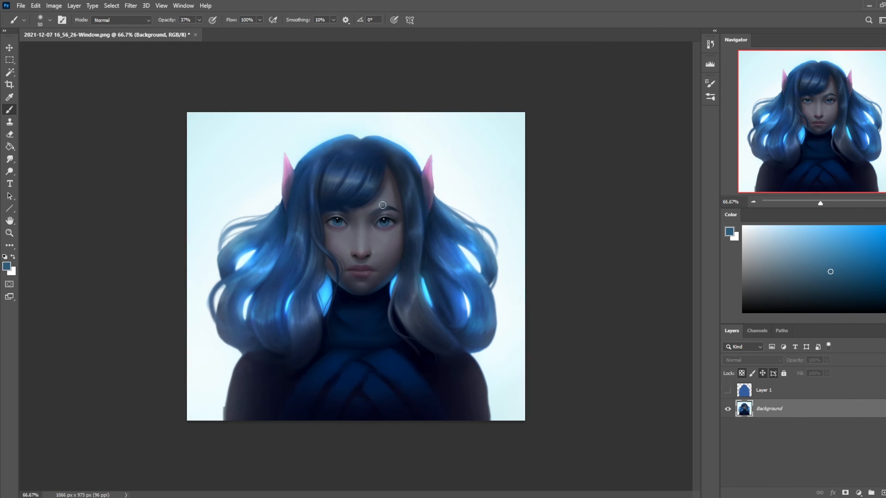
# - Set the brush to Color mode with a dark slate colour sampled from the hair beside the right eye
pyautogui.keyDown('alt'); pyautogui.click(405, 217); pyautogui.keyUp('alt')
pyautogui.click(133, 21)
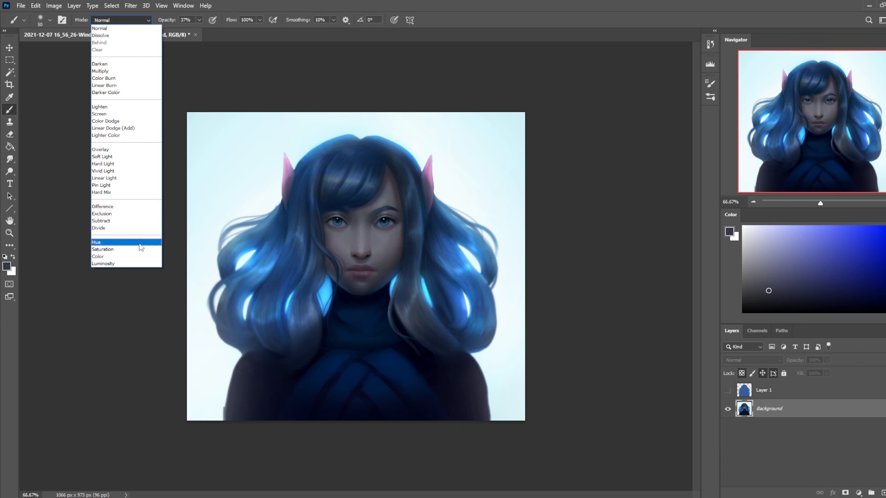
pyautogui.click(132, 257)
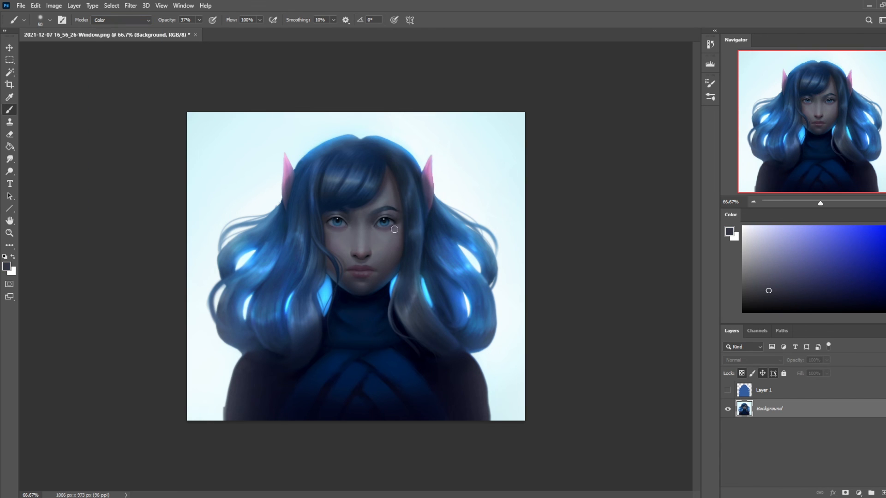
# - Copy the whole canvas, and paste it in place as a layer over an earlier brush state from the history
pyautogui.hotkey('ctrl', 'a')
pyautogui.click(710, 44)
pyautogui.click(635, 125)
pyautogui.click(635, 71)
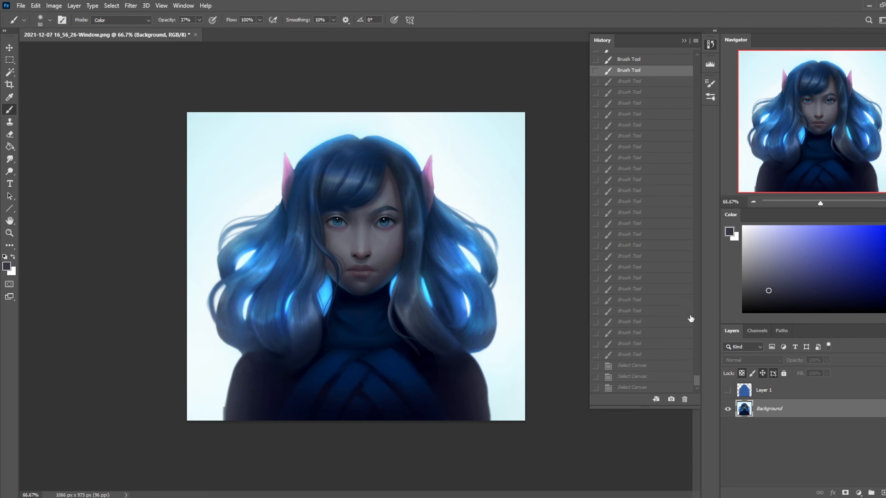
pyautogui.hotkey('ctrl', 'shift', 'v')
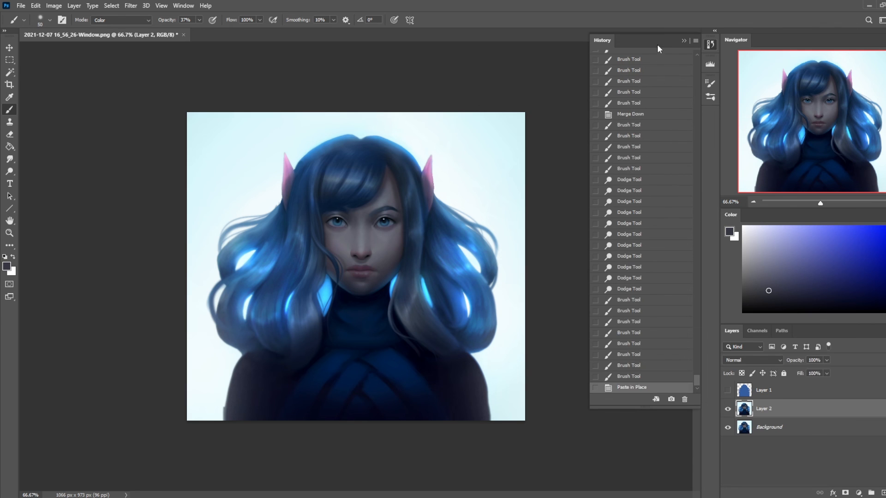
pyautogui.click(684, 41)
# - Toggle Layer 2's visibility to compare it with the Background, and flatten the image
pyautogui.press('e')
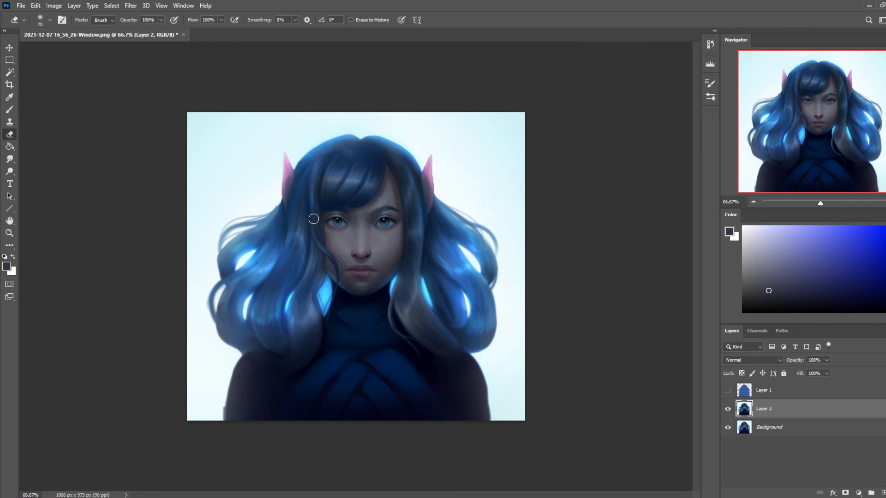
pyautogui.click(728, 409)
pyautogui.click(729, 410)
pyautogui.click(728, 413)
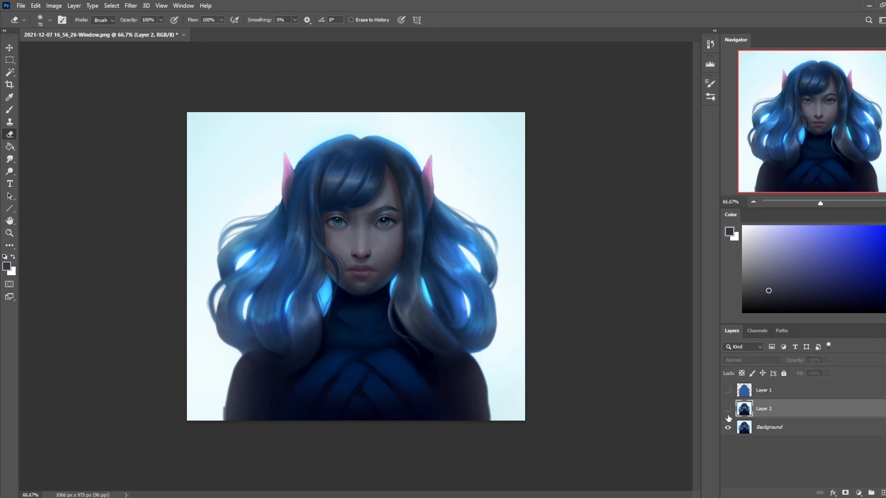
pyautogui.click(728, 408)
pyautogui.rightClick(785, 421)
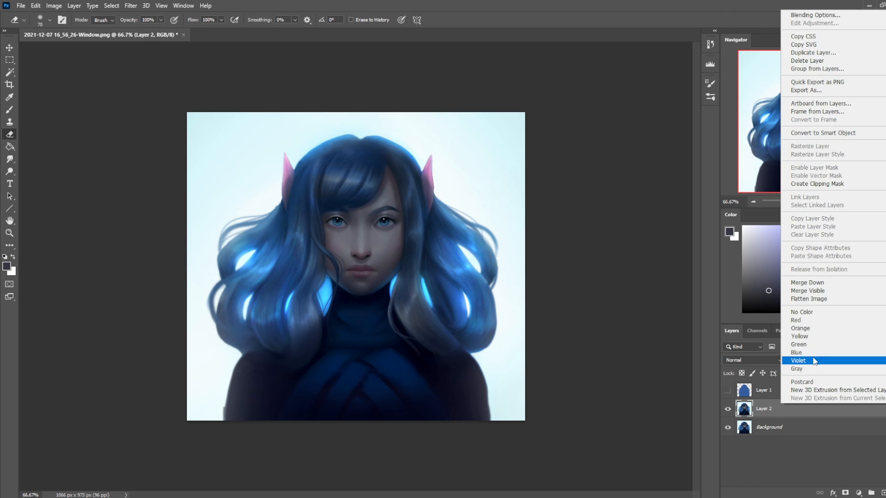
pyautogui.click(815, 355)
# - Copy the finished painting onto a layer over the document's opening history state, and toggle its visibility to compare before and after
pyautogui.hotkey('ctrl', 'a')
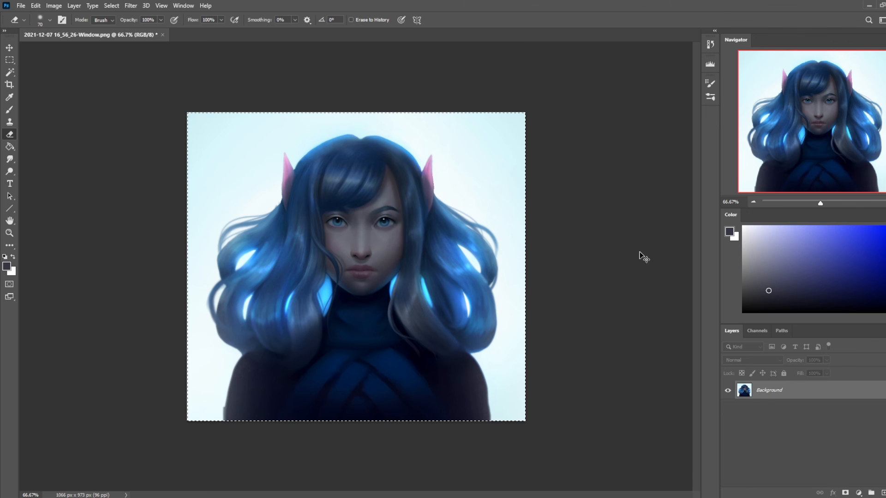
pyautogui.click(710, 44)
pyautogui.moveTo(697, 377); pyautogui.dragTo(703, 51)
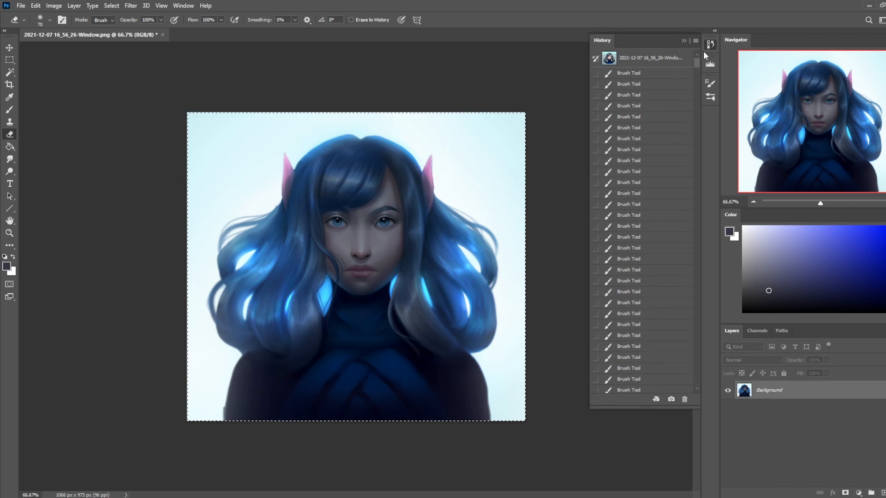
pyautogui.click(650, 60)
pyautogui.click(684, 40)
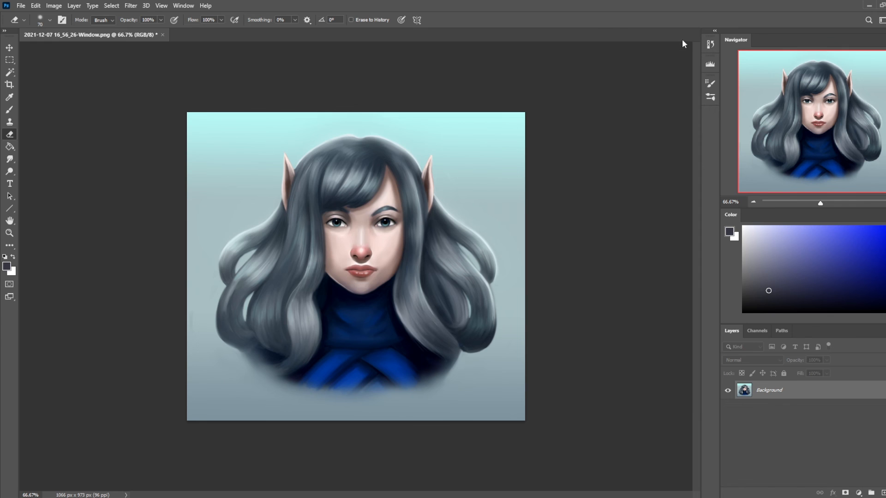
pyautogui.hotkey('ctrl', 'v')
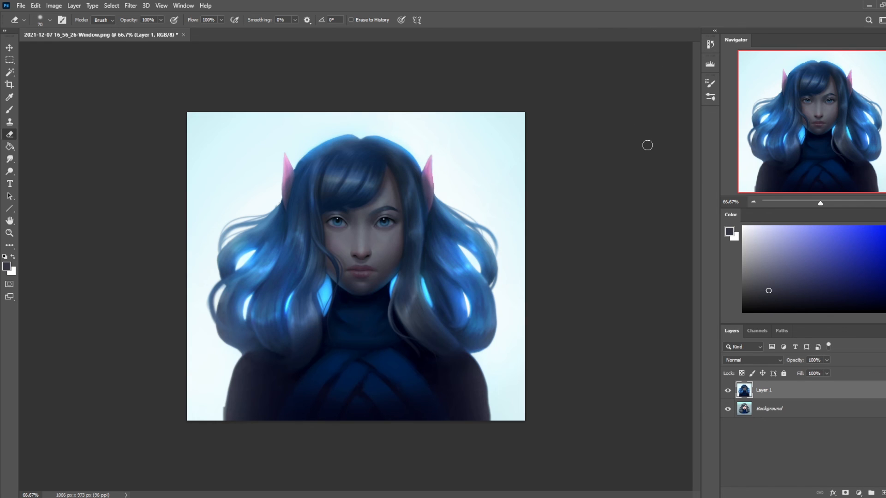
pyautogui.click(728, 391)
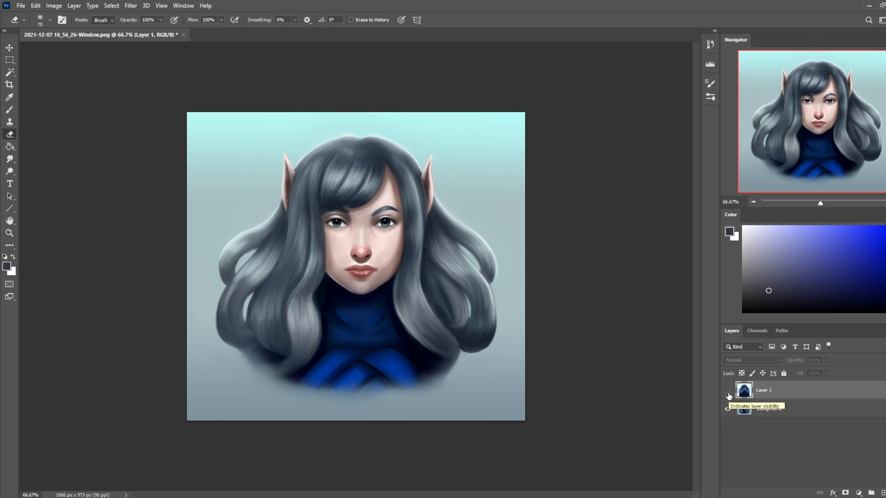
pyautogui.click(728, 394)
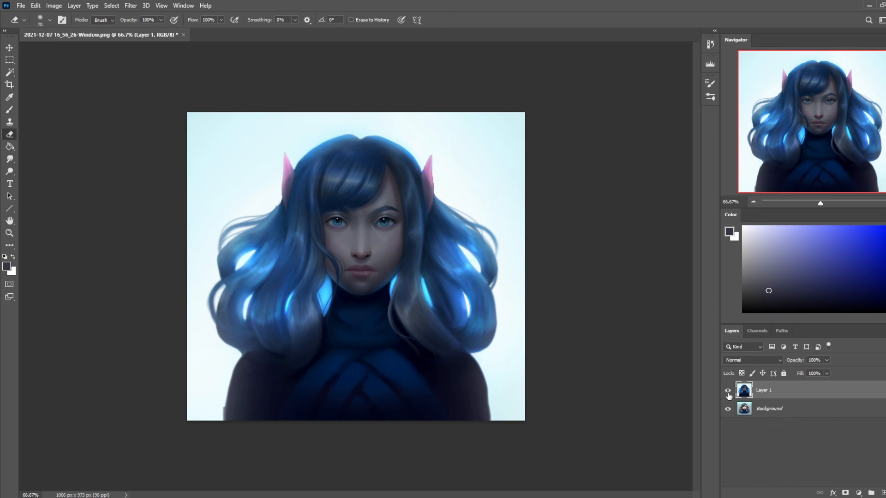
# - Mute the blue hair on both sides and the crown with the Sponge tool in Desaturate mode at 100% flow
pyautogui.moveTo(15, 170); pyautogui.dragTo(56, 191)
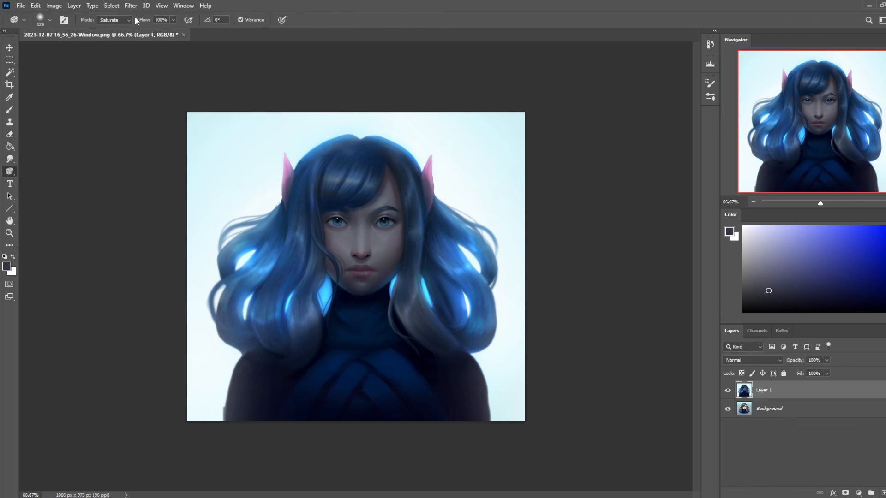
pyautogui.click(122, 20)
pyautogui.click(123, 28)
pyautogui.moveTo(452, 284)
pyautogui.mouseDown()
pyautogui.moveTo(423, 233)
pyautogui.moveTo(449, 258)
pyautogui.moveTo(433, 350)
pyautogui.moveTo(435, 309)
pyautogui.mouseUp()
pyautogui.moveTo(252, 218)
pyautogui.mouseDown()
pyautogui.moveTo(285, 239)
pyautogui.moveTo(272, 260)
pyautogui.moveTo(275, 223)
pyautogui.moveTo(352, 151)
pyautogui.mouseUp()
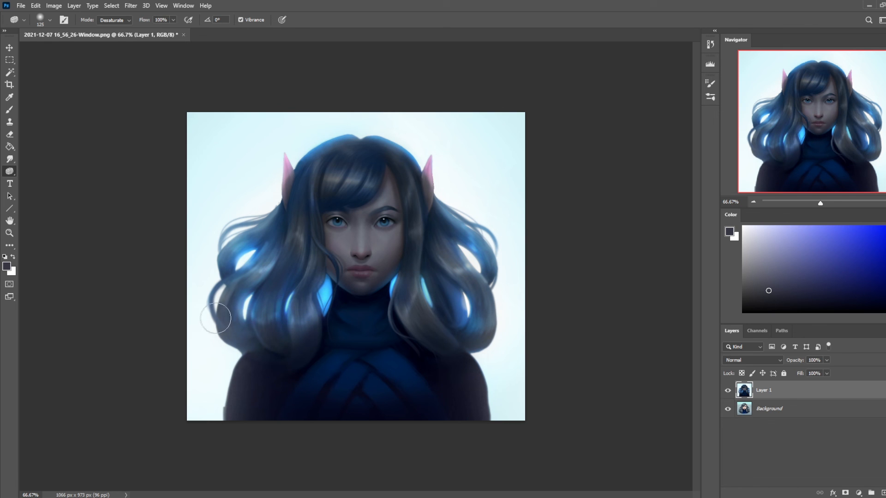
# - Toggle Layer 1's visibility repeatedly to compare the desaturated-hair version with the original portrait
pyautogui.hotkey('ctrl', '-')
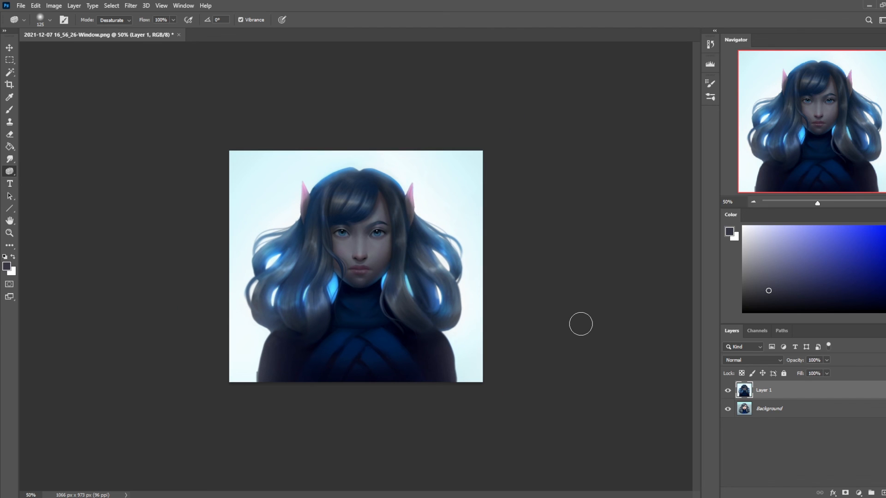
pyautogui.click(728, 391)
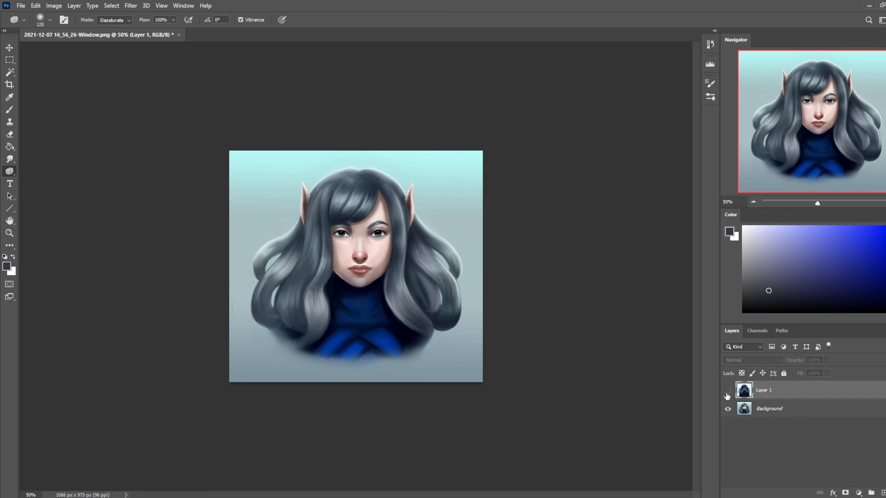
pyautogui.click(728, 392)
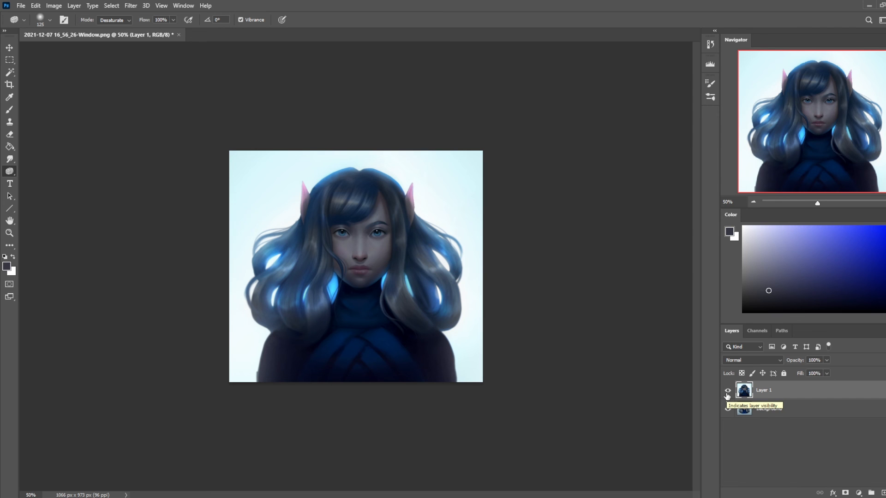
pyautogui.hotkey('ctrl', '+')
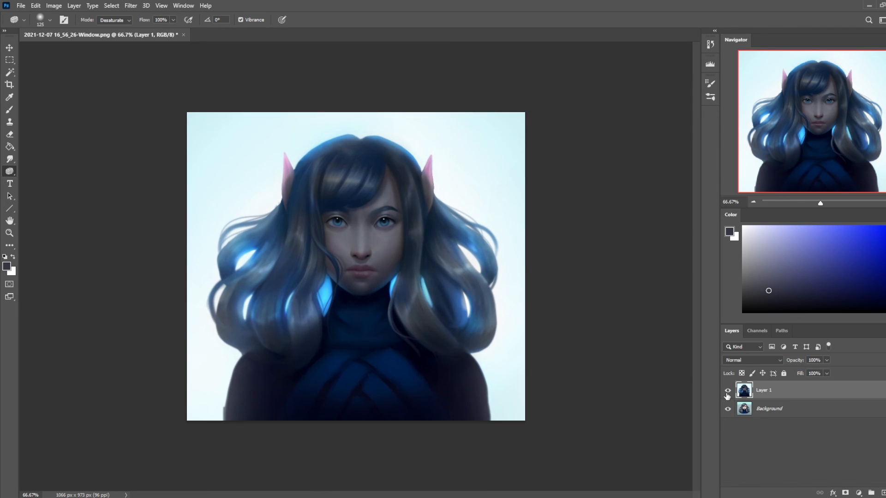
pyautogui.click(727, 393)
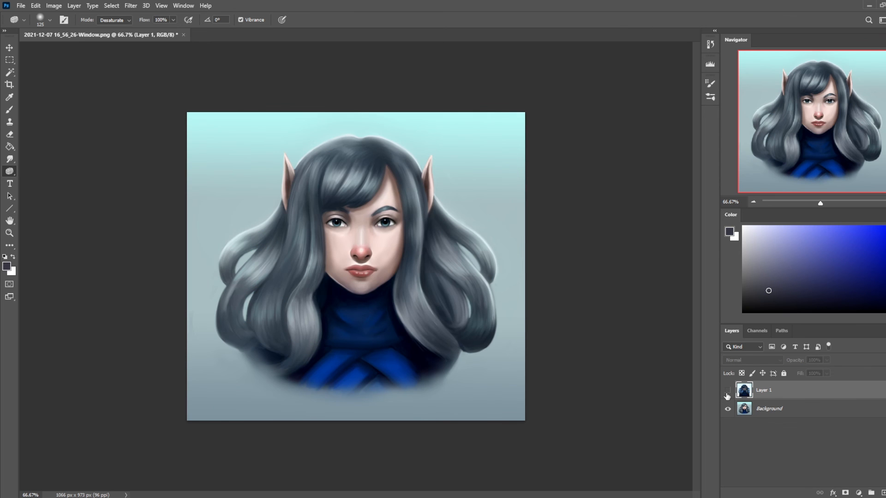
pyautogui.click(727, 393)
pyautogui.click(728, 393)
pyautogui.click(727, 392)
pyautogui.click(727, 392)
pyautogui.click(728, 391)
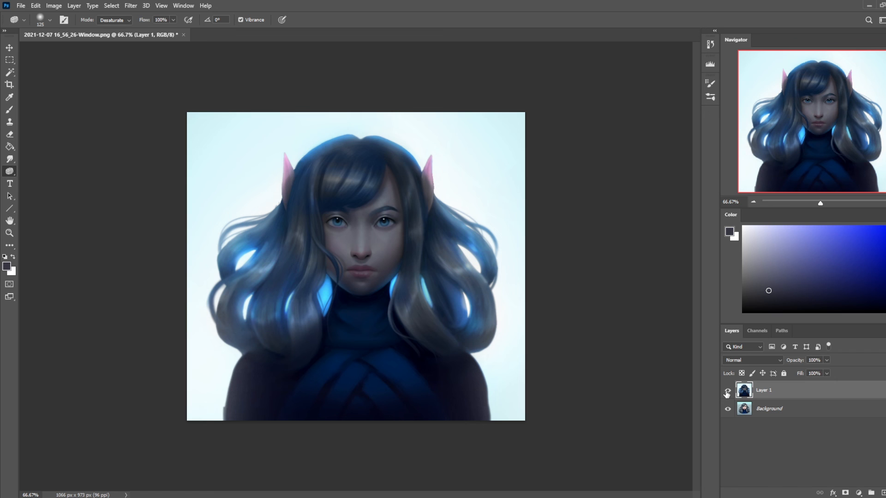
pyautogui.click(728, 392)
pyautogui.click(727, 393)
pyautogui.click(728, 392)
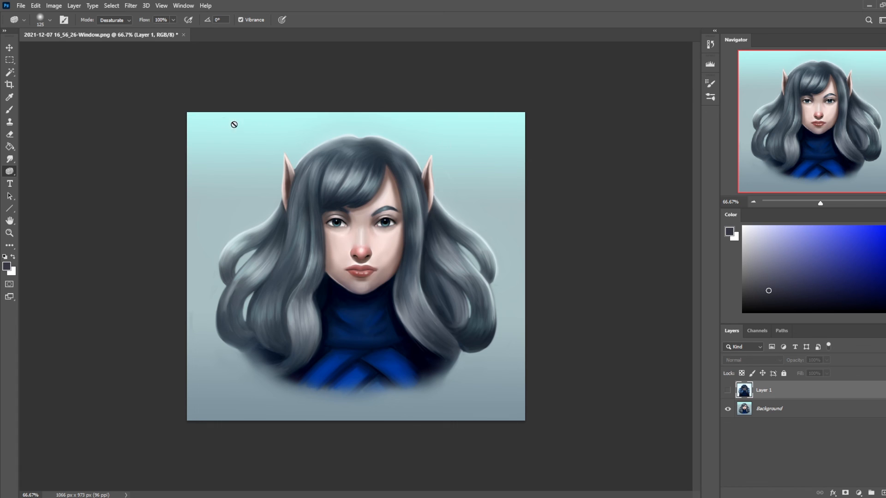
pyautogui.click(728, 391)
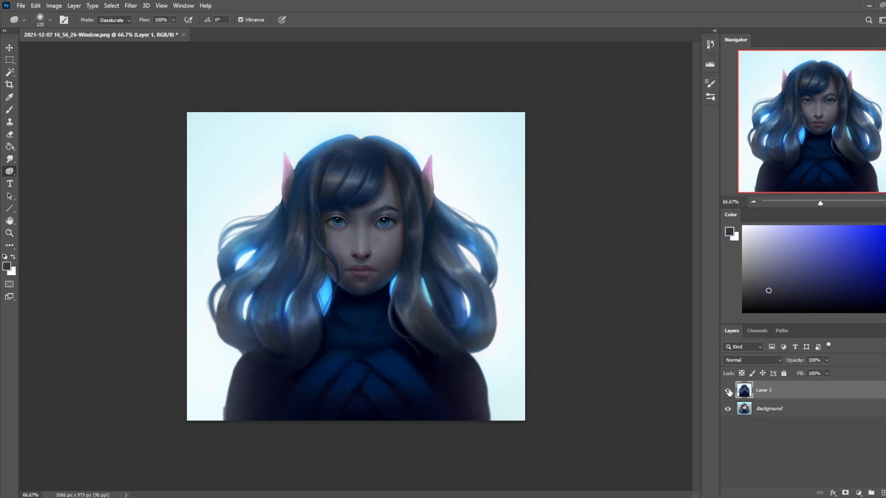
pyautogui.click(728, 391)
pyautogui.click(728, 391)
pyautogui.click(728, 391)
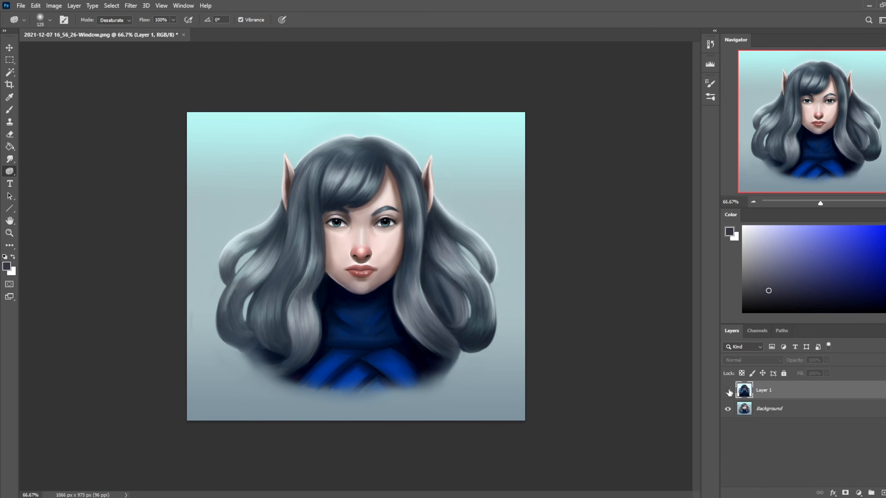
pyautogui.click(728, 391)
pyautogui.click(728, 391)
pyautogui.click(728, 391)
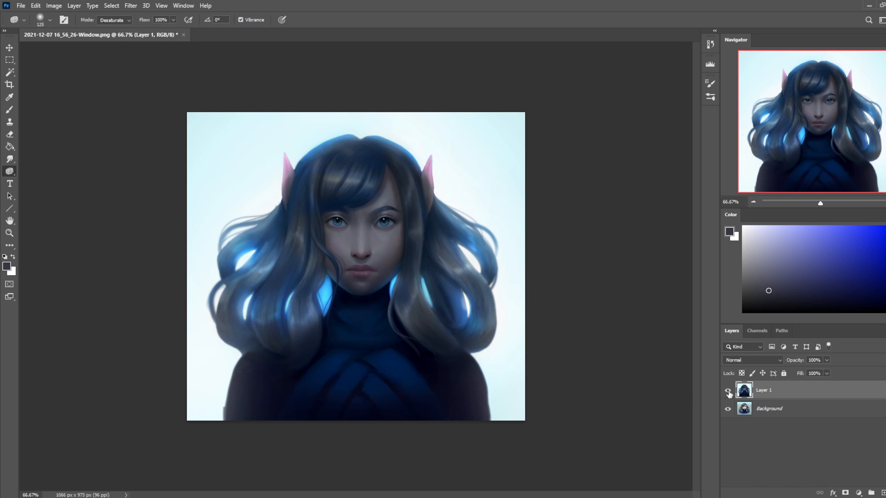
# - Revert the document history to the Layer Visibility state just before the first Sponge Tool stroke
pyautogui.click(711, 44)
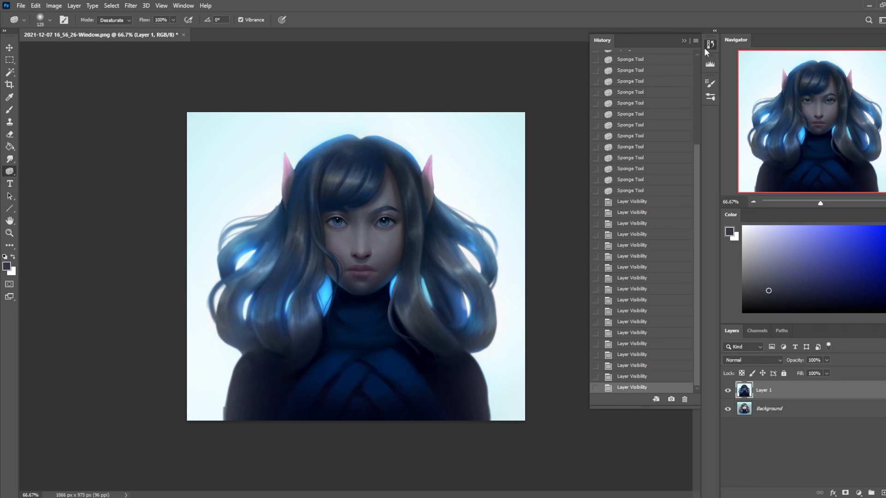
pyautogui.scroll(10, 627, 144)
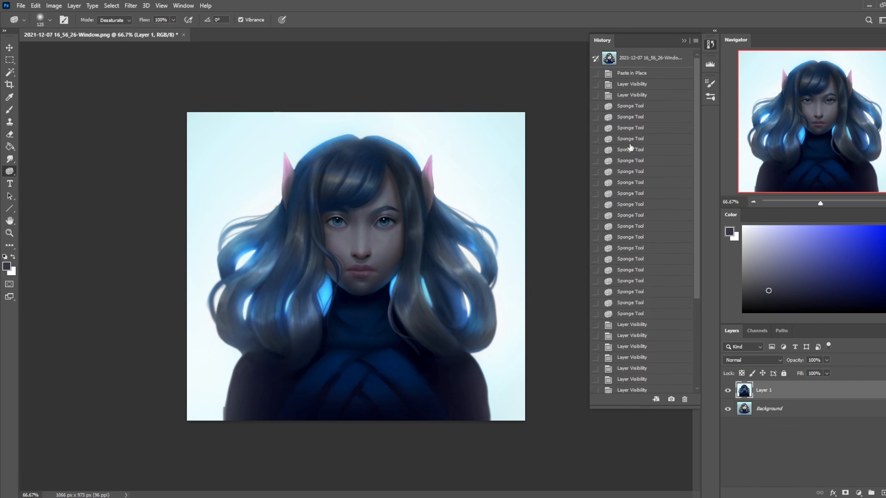
pyautogui.click(626, 95)
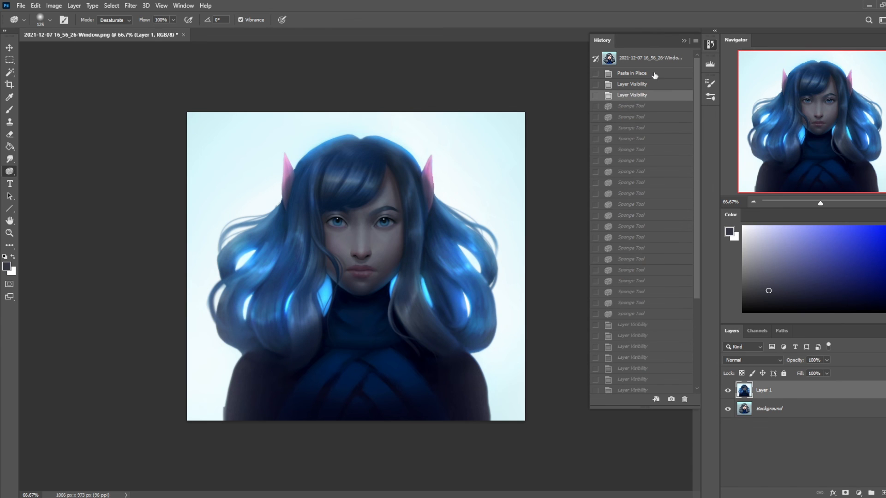
pyautogui.click(683, 41)
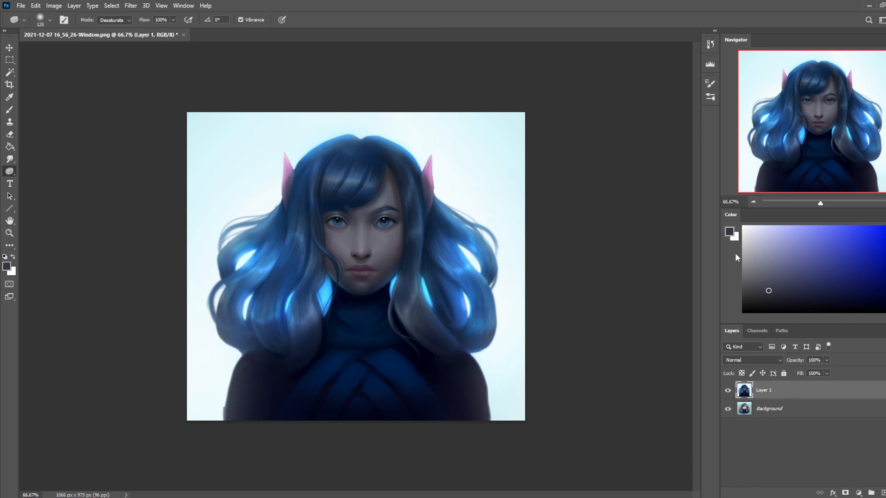
# - Toggle Layer 1 on and off to compare the saturated blue-haired painting with the original portrait
pyautogui.click(728, 391)
pyautogui.click(727, 391)
pyautogui.click(728, 392)
pyautogui.click(728, 392)
pyautogui.click(728, 392)
pyautogui.click(728, 392)
pyautogui.click(727, 392)
pyautogui.click(727, 391)
pyautogui.click(728, 392)
pyautogui.click(727, 392)
pyautogui.click(728, 391)
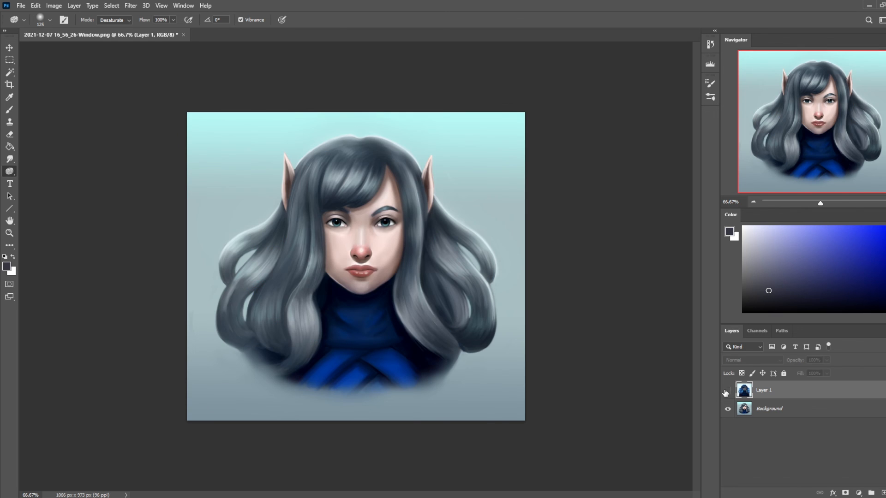
pyautogui.click(728, 392)
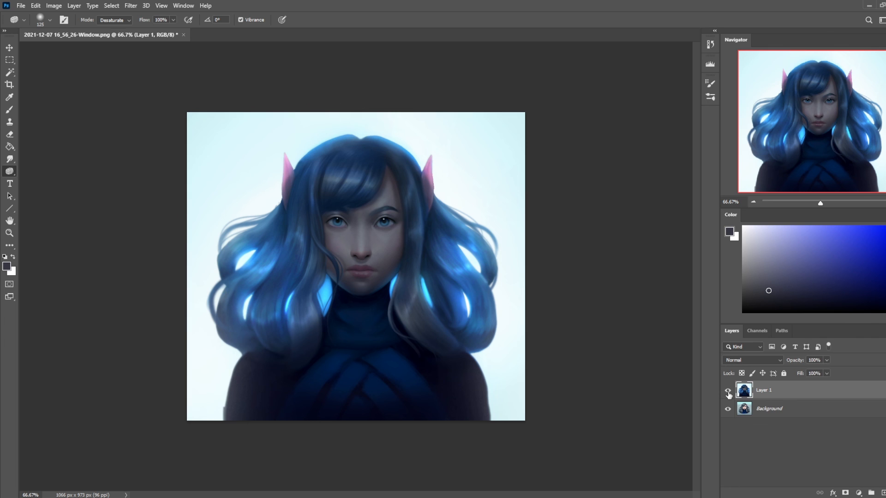
pyautogui.click(729, 392)
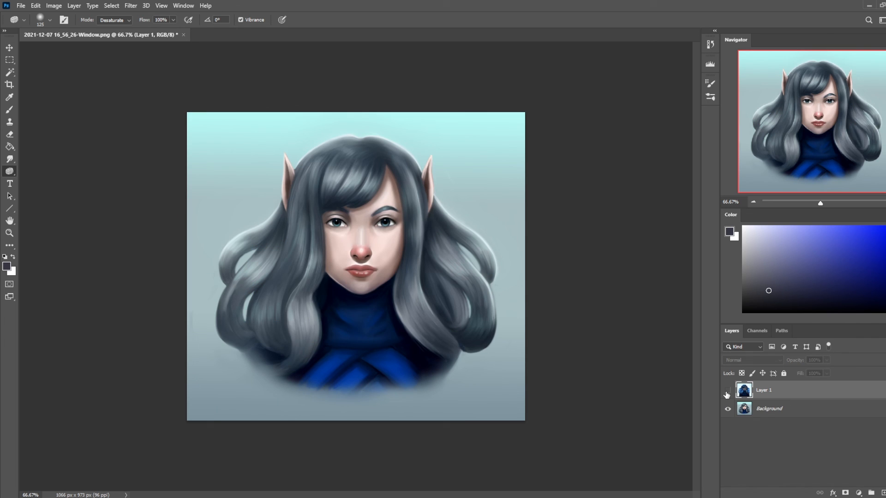
# - Sample the original portrait's cheek skin in the foreground Color Picker to examine its color, and cancel the dialog
pyautogui.click(729, 232)
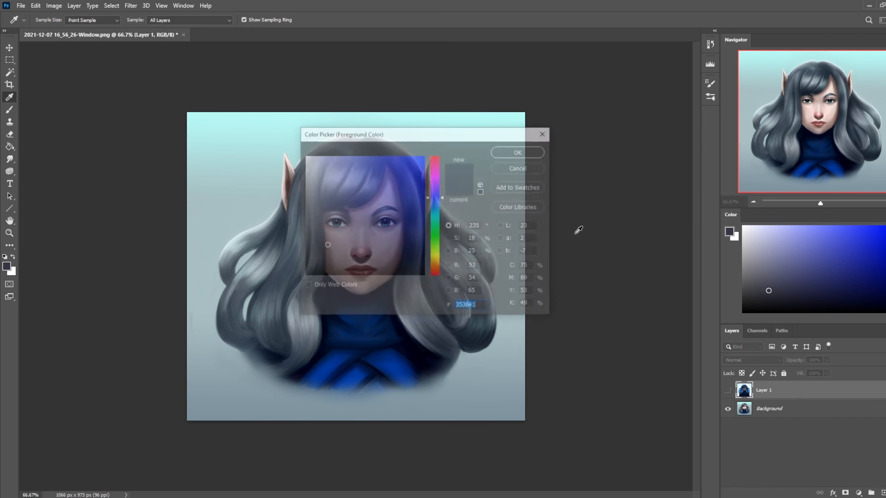
pyautogui.moveTo(421, 138); pyautogui.dragTo(543, 139)
pyautogui.click(389, 247)
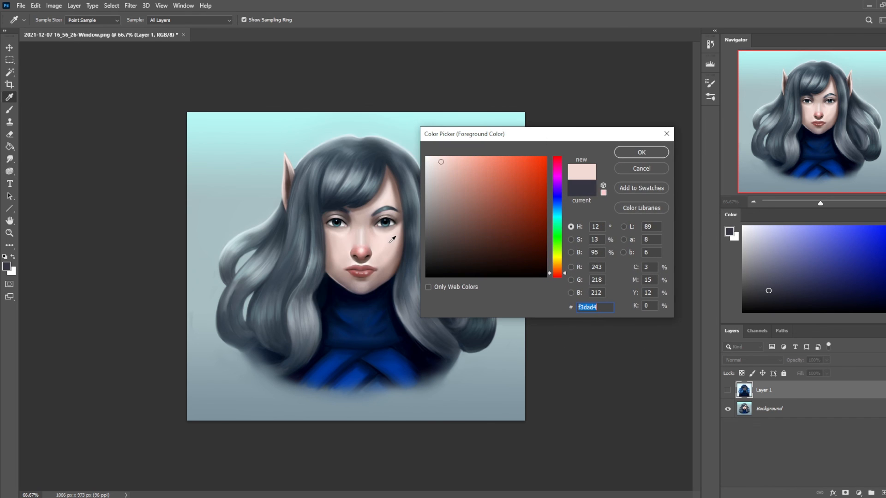
pyautogui.click(392, 241)
pyautogui.click(643, 170)
pyautogui.press('o')
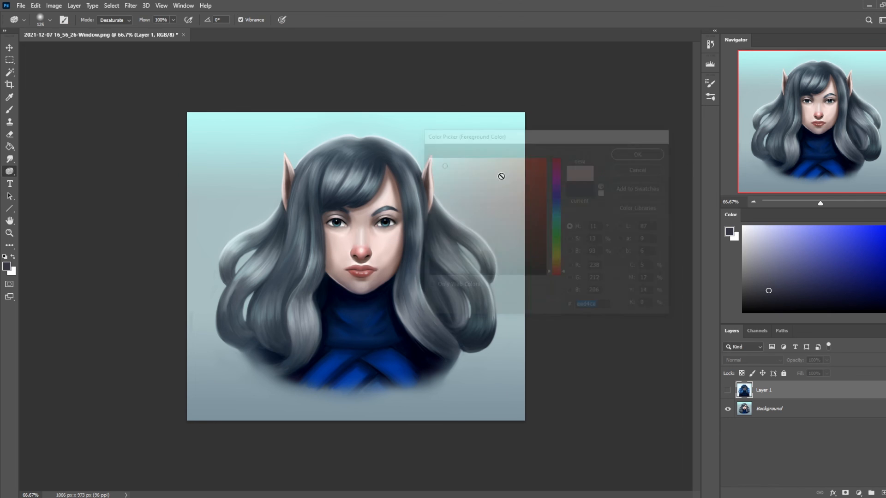
# - Compare the lighting and colors of the finished blue-haired painting and the original by repeatedly hiding and showing Layer 1
pyautogui.click(727, 390)
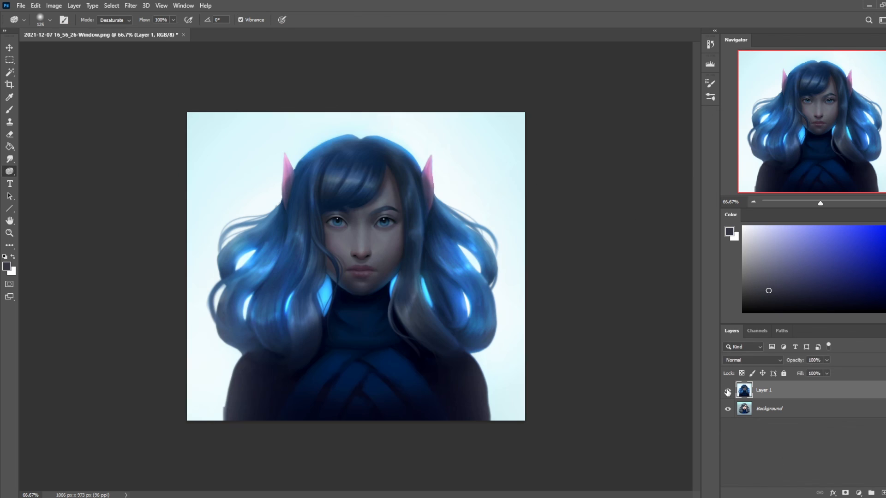
pyautogui.click(728, 392)
pyautogui.click(727, 391)
pyautogui.click(728, 392)
pyautogui.click(728, 393)
pyautogui.click(727, 392)
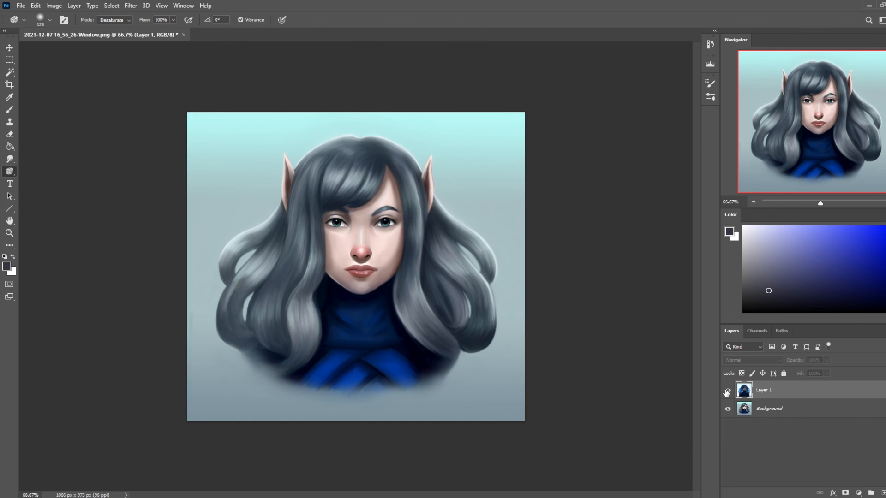
pyautogui.click(727, 391)
pyautogui.click(727, 392)
pyautogui.click(727, 392)
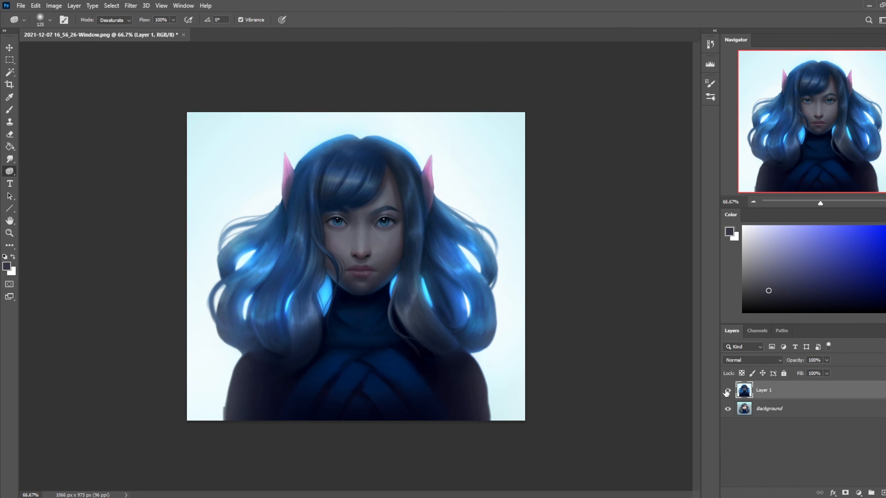
pyautogui.click(727, 392)
pyautogui.click(727, 392)
pyautogui.click(727, 392)
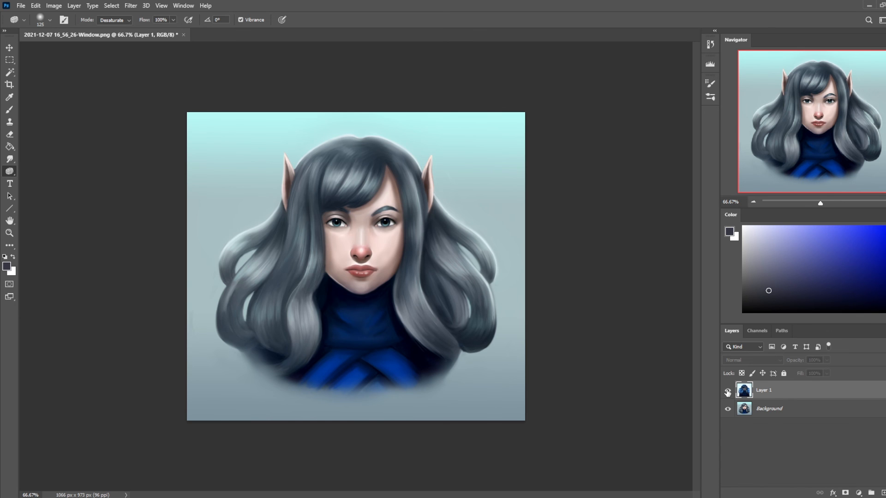
pyautogui.click(727, 391)
pyautogui.click(727, 391)
pyautogui.click(727, 392)
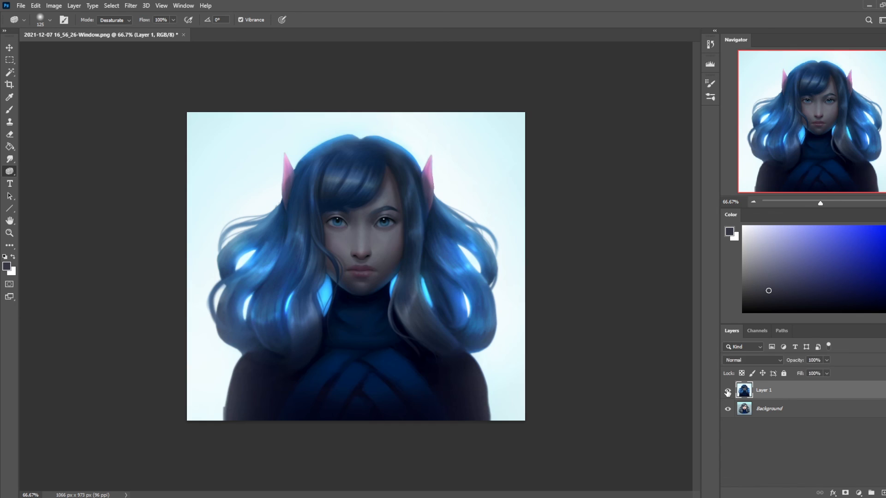
pyautogui.click(727, 392)
pyautogui.click(728, 392)
pyautogui.click(727, 392)
pyautogui.click(727, 392)
pyautogui.click(727, 391)
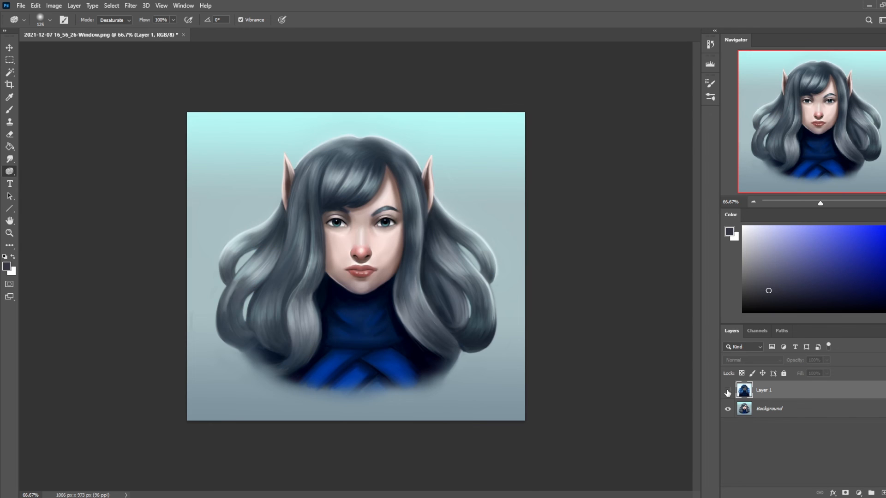
pyautogui.click(727, 392)
pyautogui.click(727, 392)
pyautogui.click(727, 392)
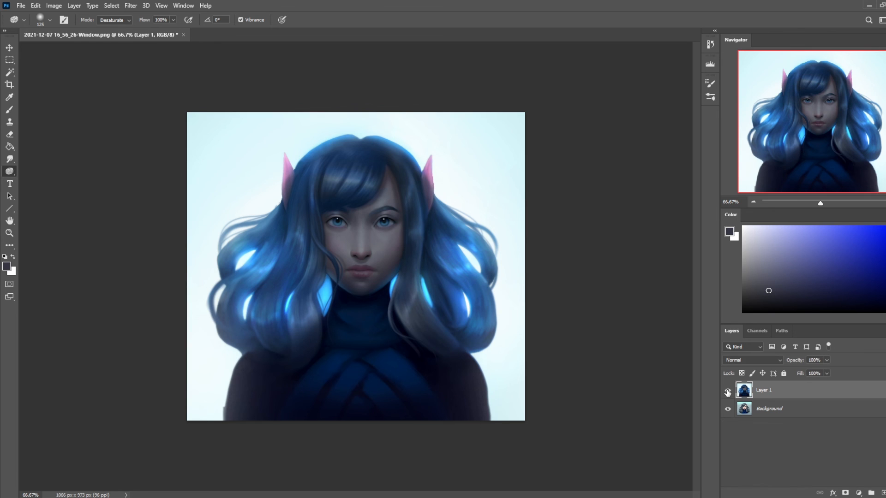
pyautogui.click(728, 391)
pyautogui.click(728, 392)
pyautogui.click(727, 391)
pyautogui.click(727, 392)
# - Switch to a Chrome window showing istebrak.com, open the linked r/istebrak Reddit community, and look over its posts
pyautogui.rightClick(36, 497)
pyautogui.click(46, 459)
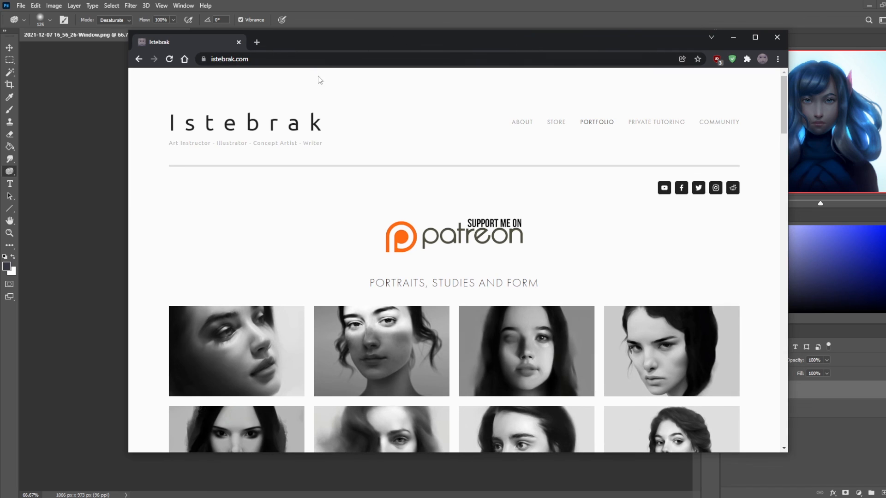
pyautogui.click(736, 190)
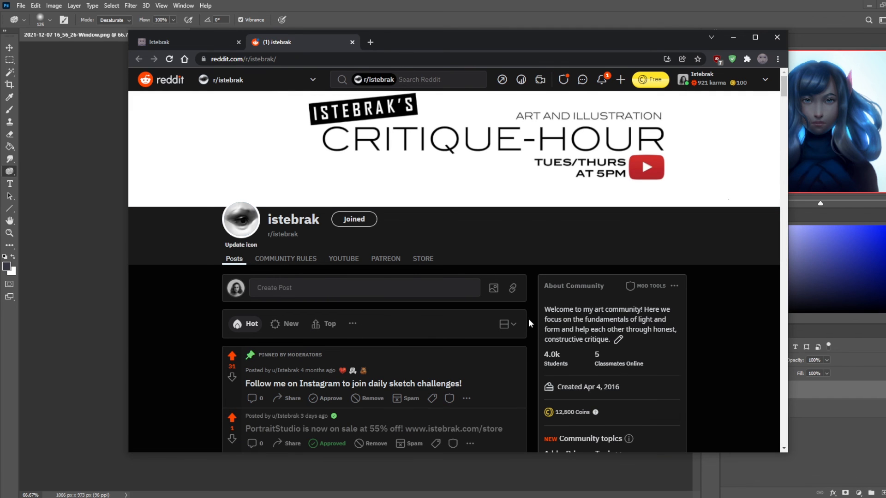
pyautogui.scroll(-1, 530, 319)
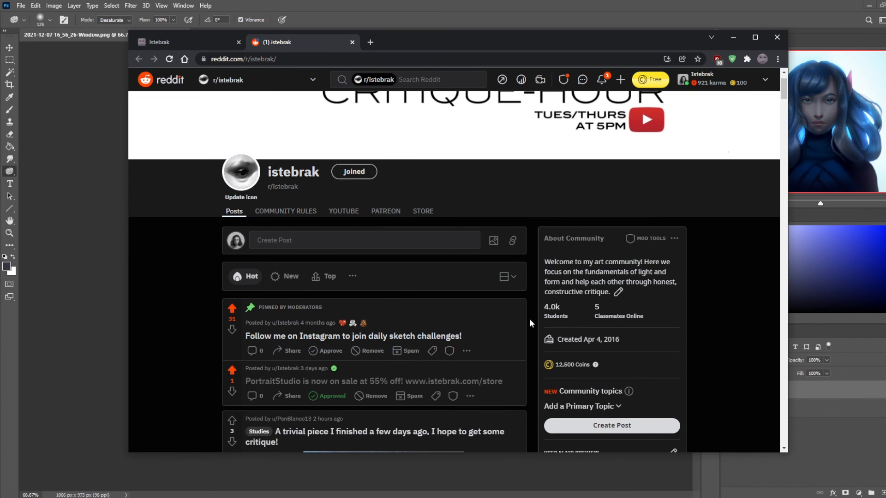
pyautogui.scroll(1, 530, 318)
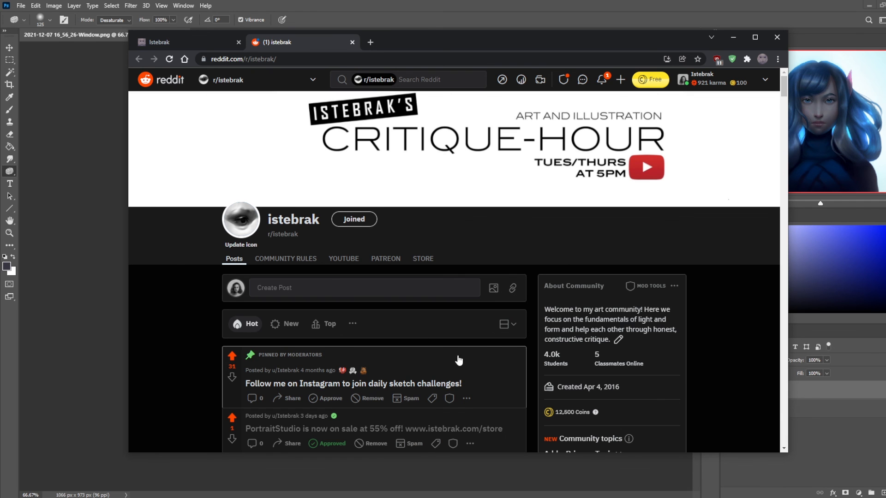
# - Return to istebrak.com and view its Store page, and check the system clock and calendar
pyautogui.click(188, 40)
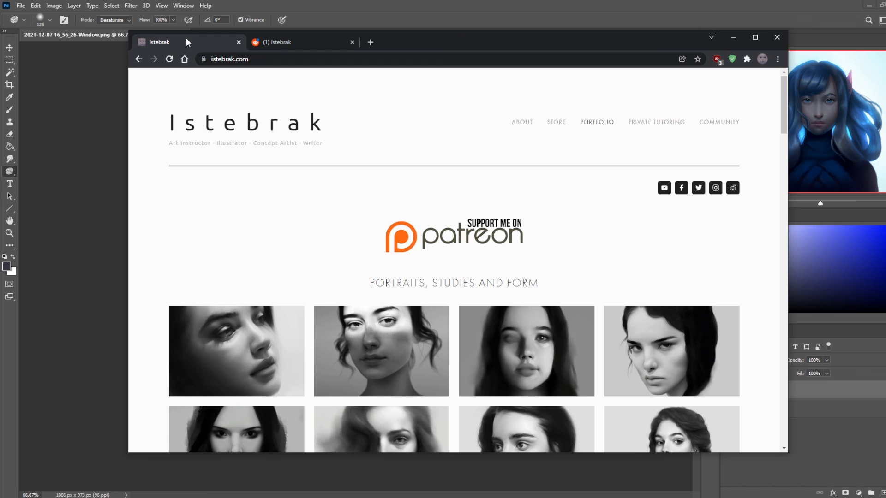
pyautogui.click(556, 124)
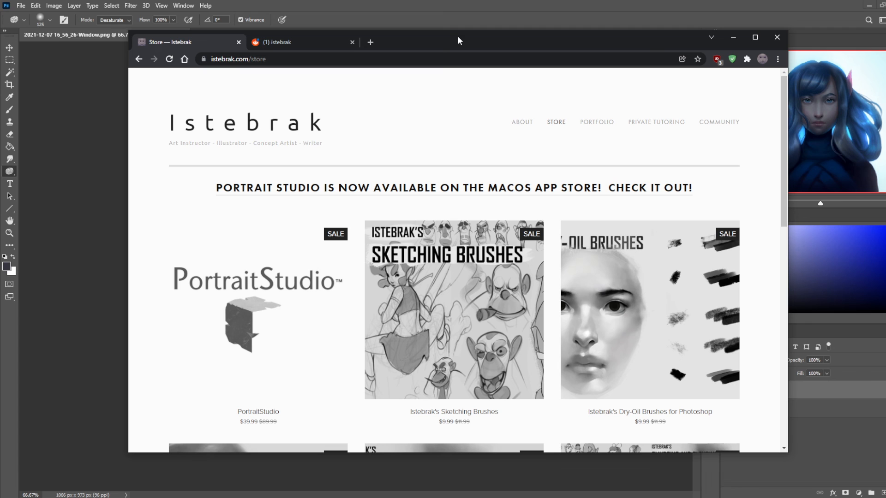
pyautogui.click(868, 497)
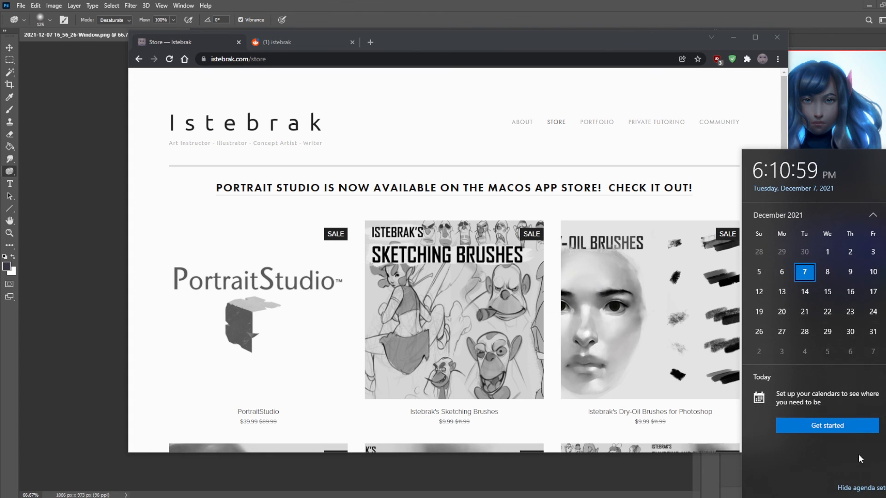